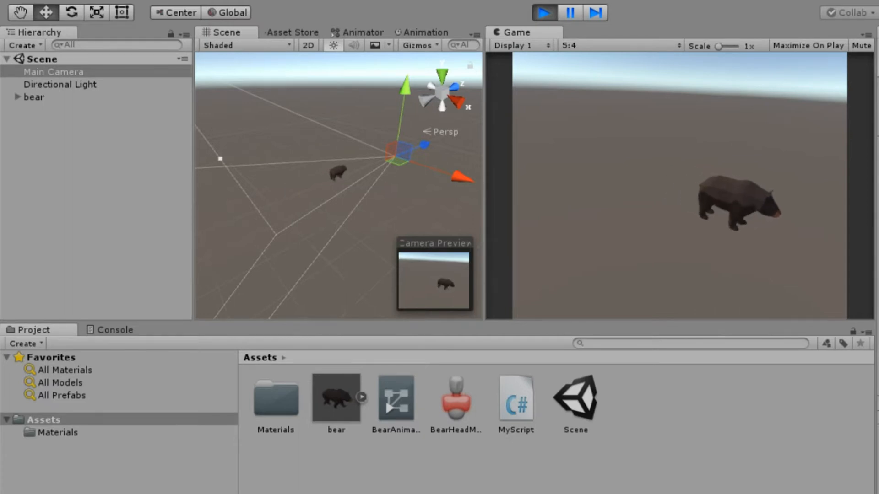
- Stop play mode for the bear scene
click(542, 14)
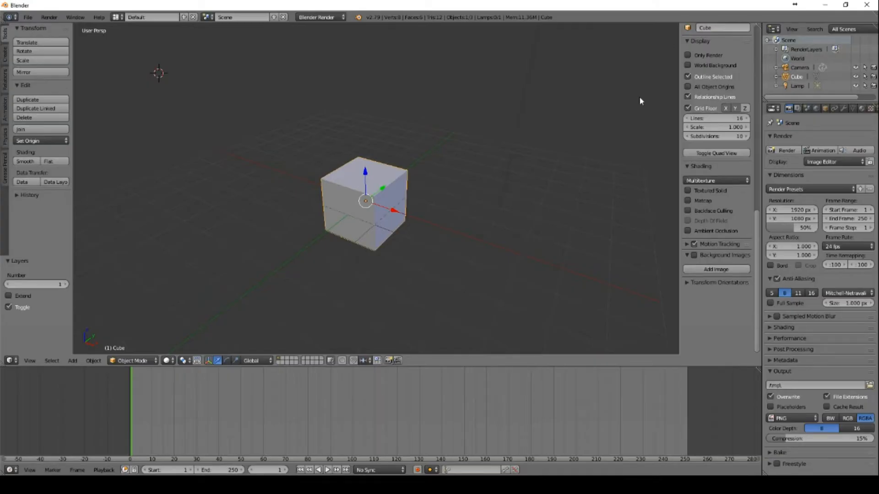
scroll(600, 127, up, 6)
scroll(716, 118, up, 2)
scroll(511, 111, down, 4)
scroll(634, 129, up, 5)
scroll(424, 125, down, 4)
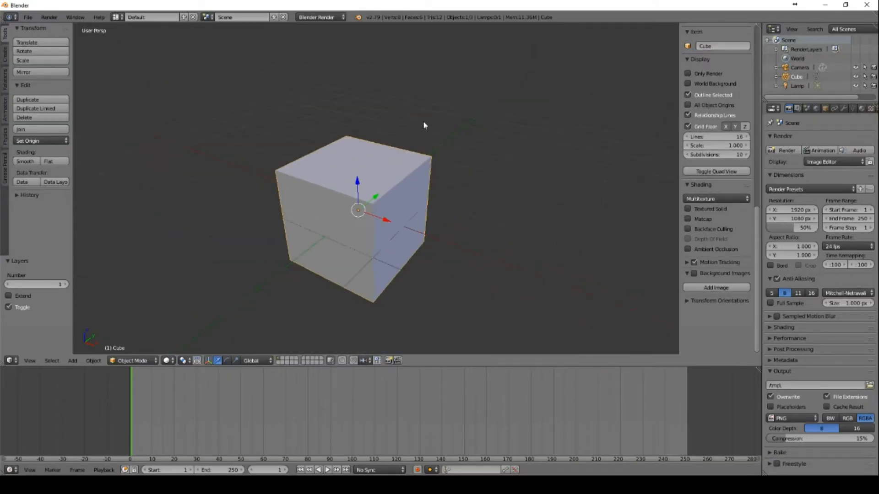
scroll(726, 207, up, 5)
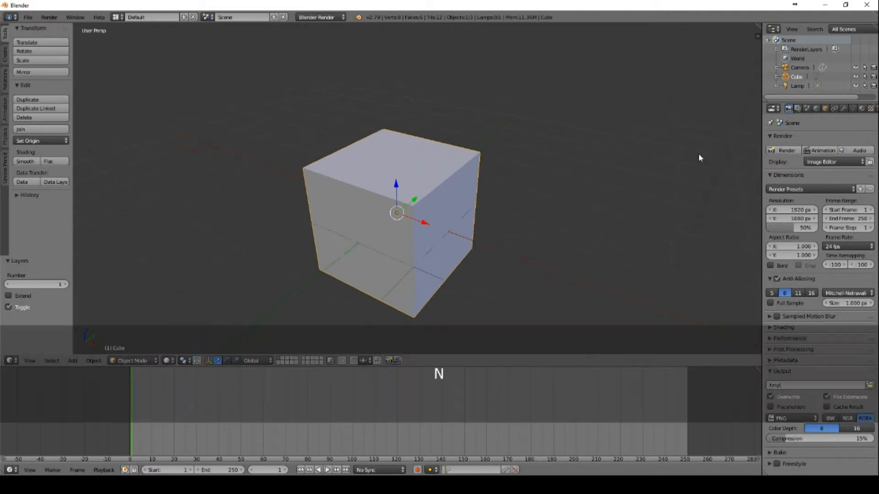
- Show the 3D view's properties sidebar, enable Background Images and add an image entry
key(n)
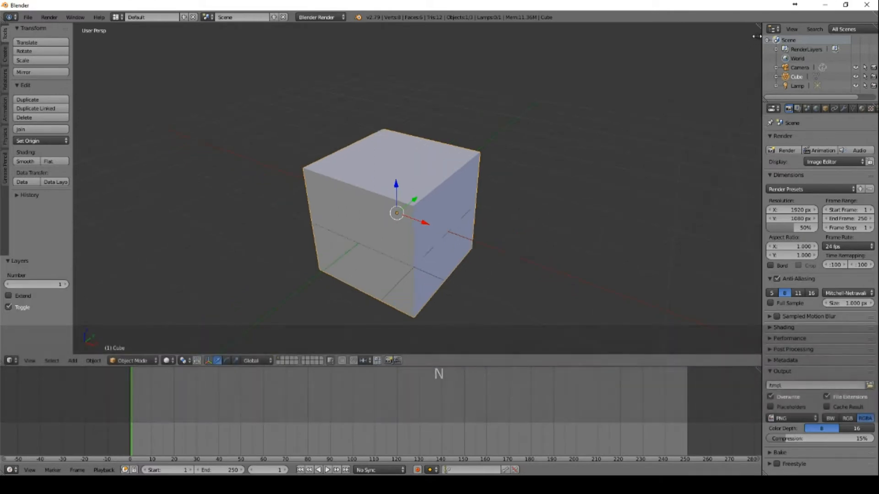
click(757, 37)
scroll(705, 109, down, 11)
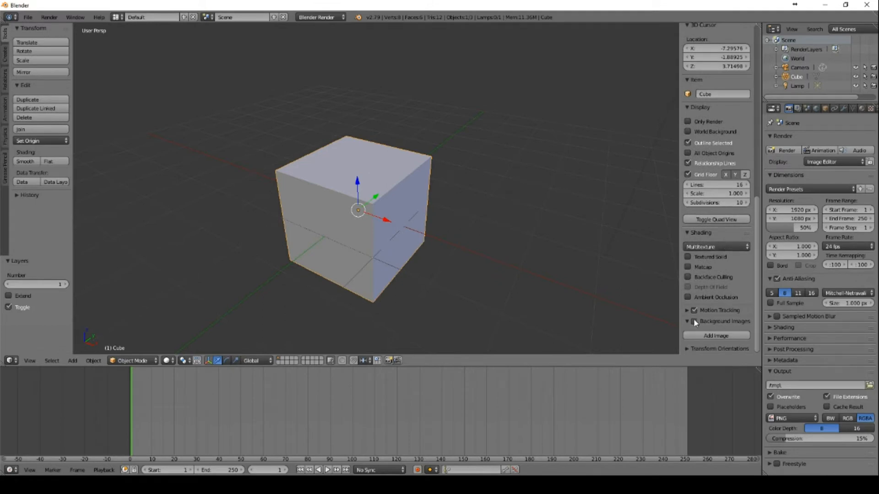
click(693, 322)
click(709, 335)
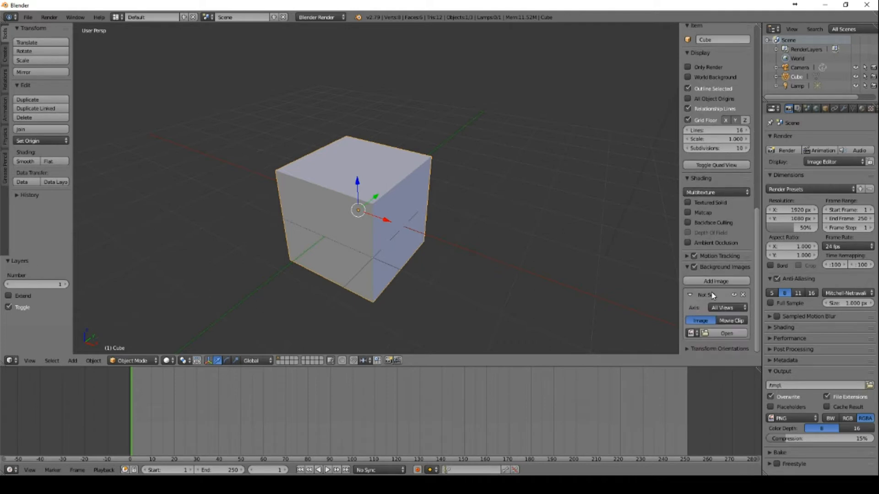
- Load Unbenannt-1.jpg from the recent bear folder as the background image
click(730, 334)
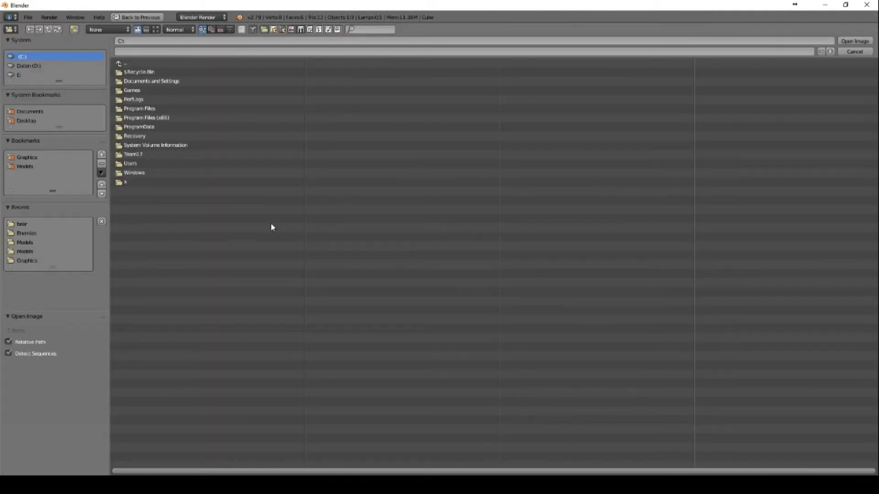
click(20, 224)
double_click(144, 73)
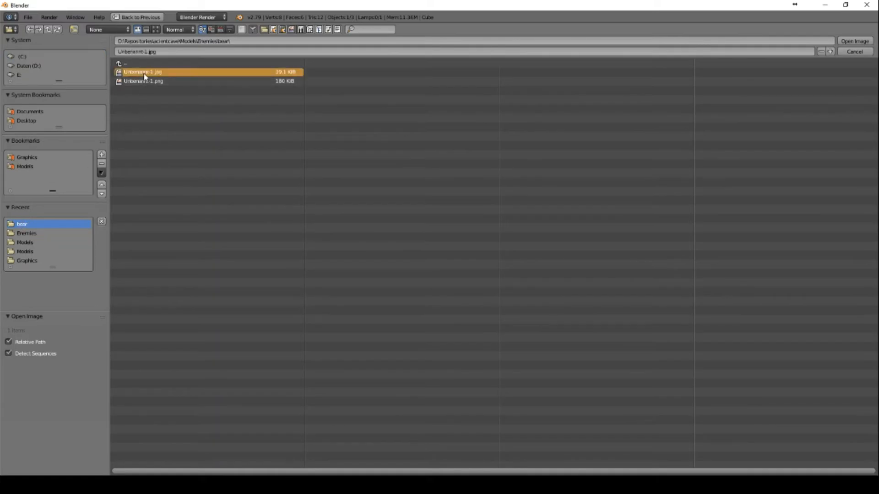
scroll(712, 295, down, 10)
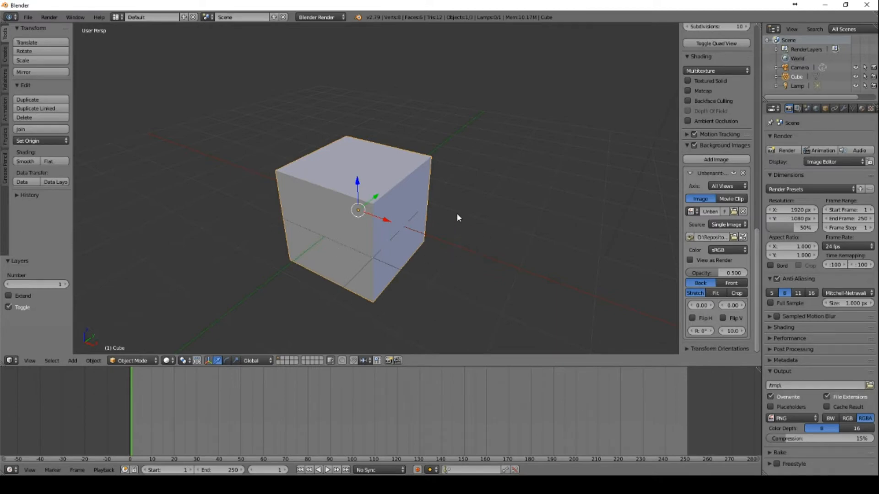
- Switch the 3D view to front orthographic to display the bear reference image behind the cube
middle_drag(468, 186, 442, 178)
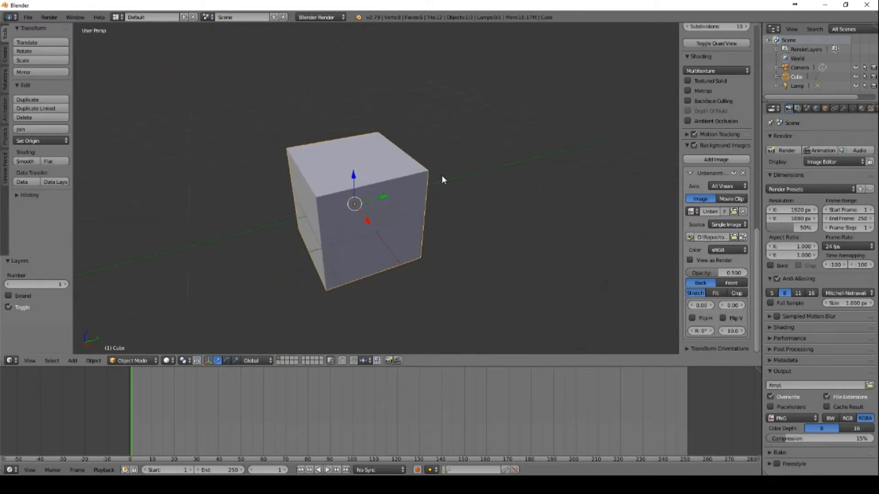
key(1)
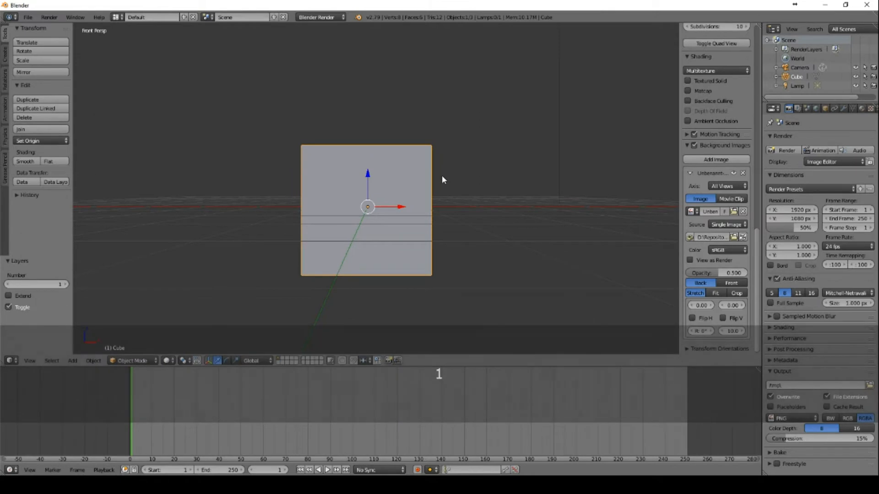
key(3)
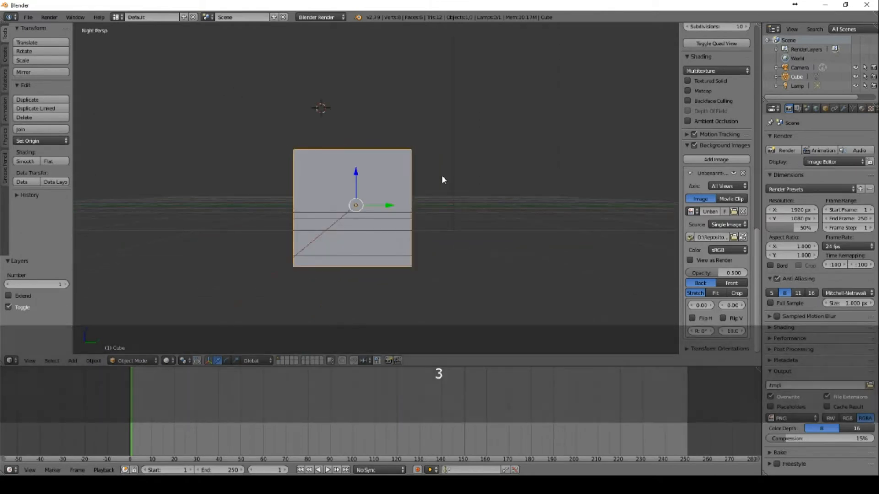
key(5)
key(1)
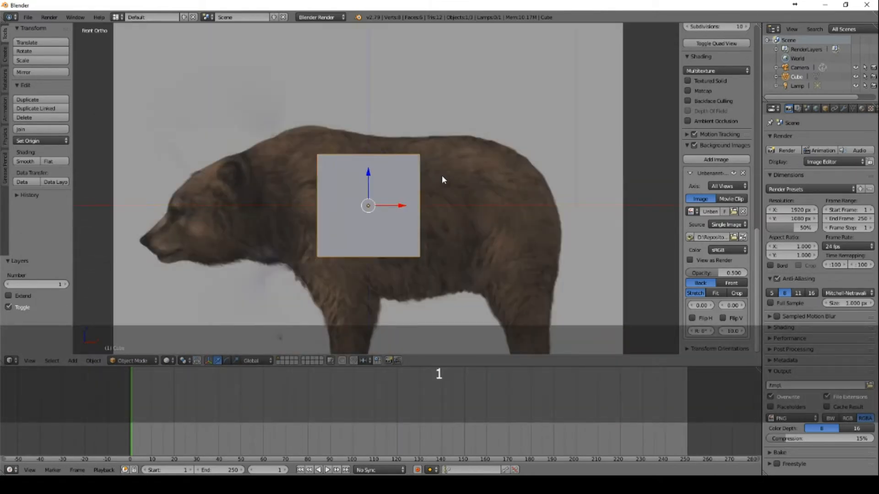
- Compare how the bear reference image displays in the front, right and top orthographic views
middle_drag(468, 177, 428, 166)
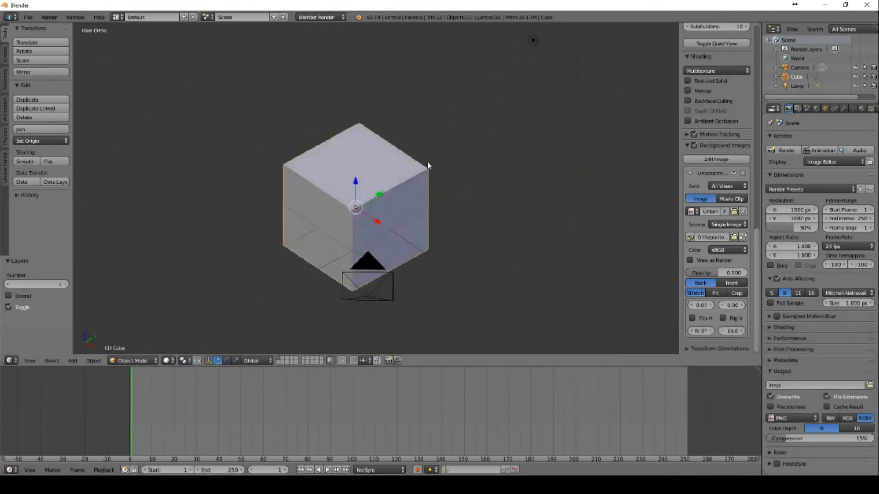
key(1)
key(3)
key(1)
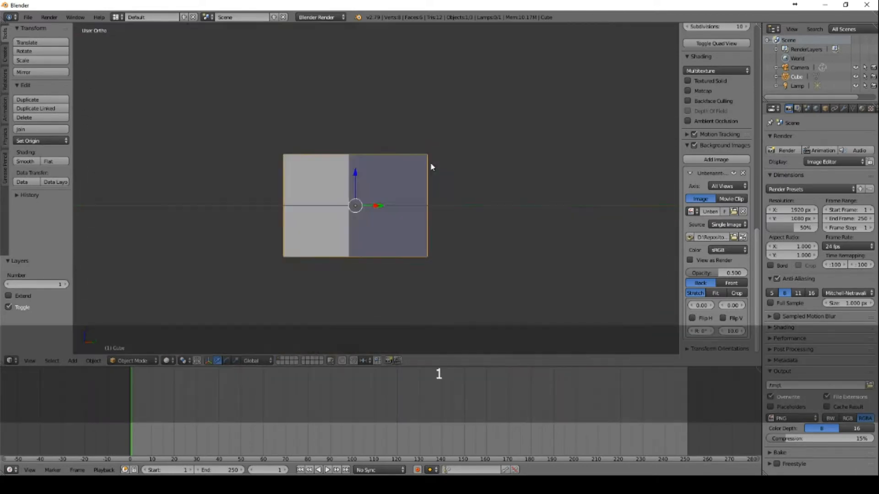
key(3)
key(7)
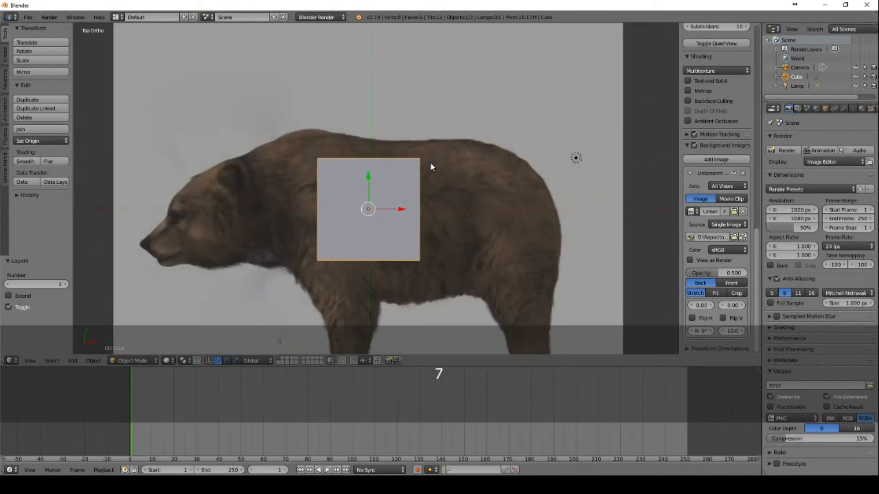
key(8)
key(1)
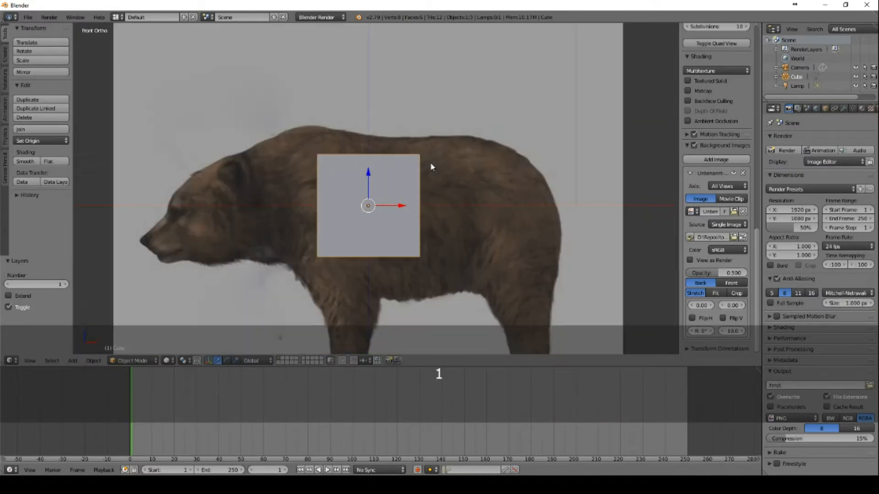
- Return the view to perspective and delete the default cube
middle_drag(431, 167, 391, 181)
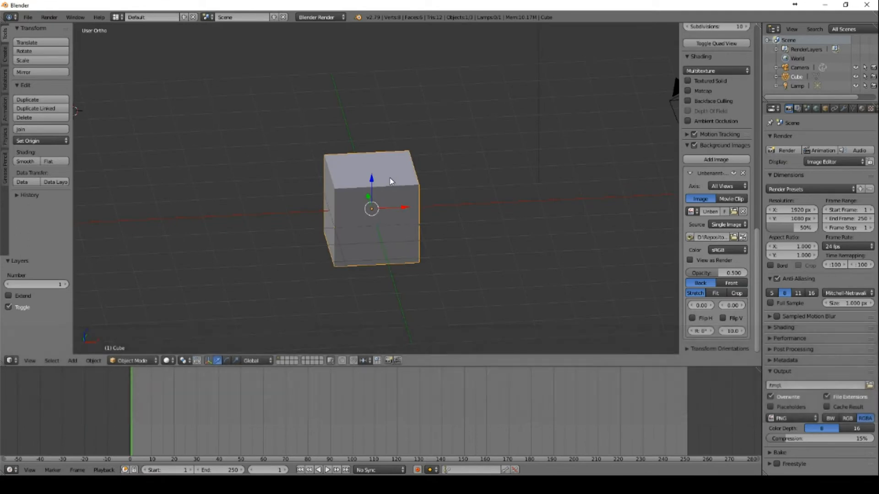
key(KP_5)
middle_drag(302, 128, 340, 118)
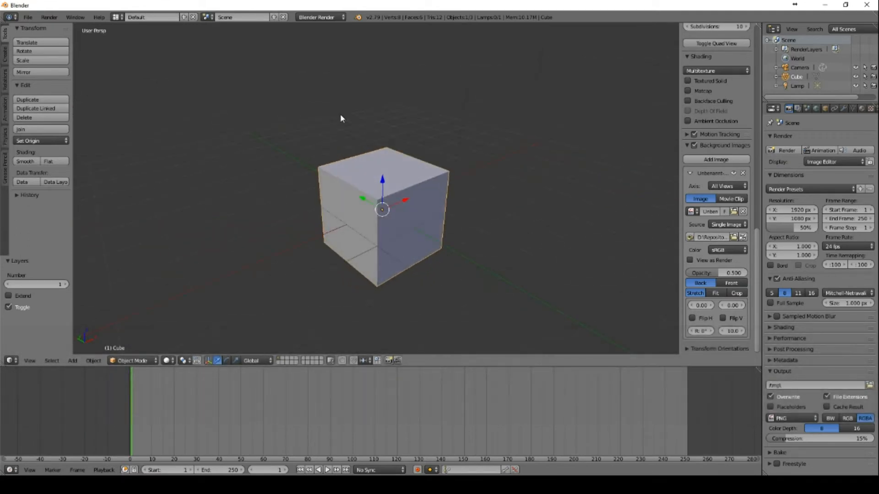
key(s)
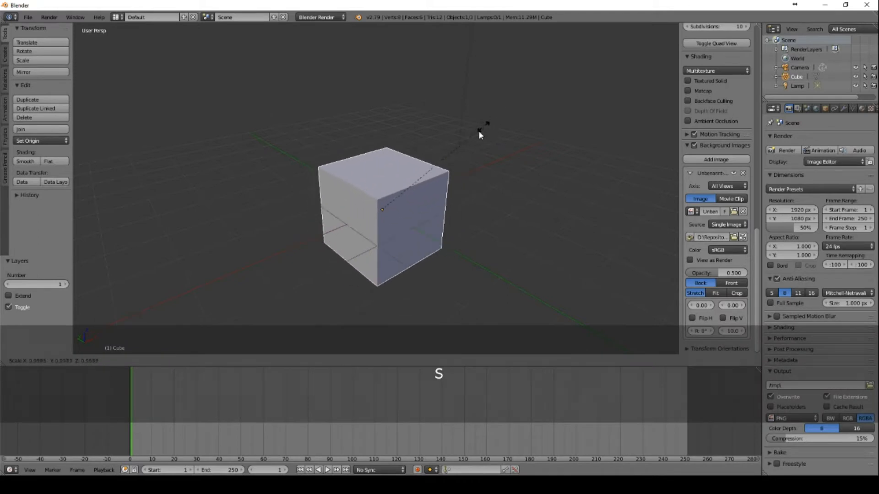
click(478, 131)
key(Delete)
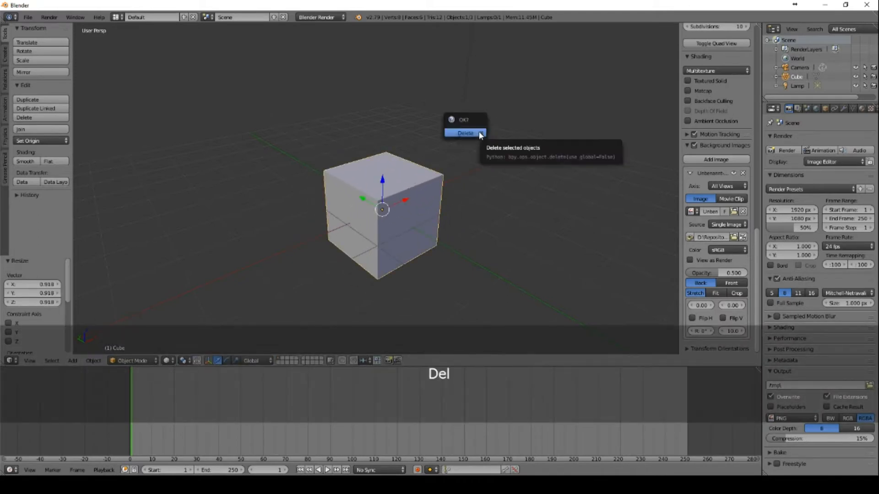
click(479, 133)
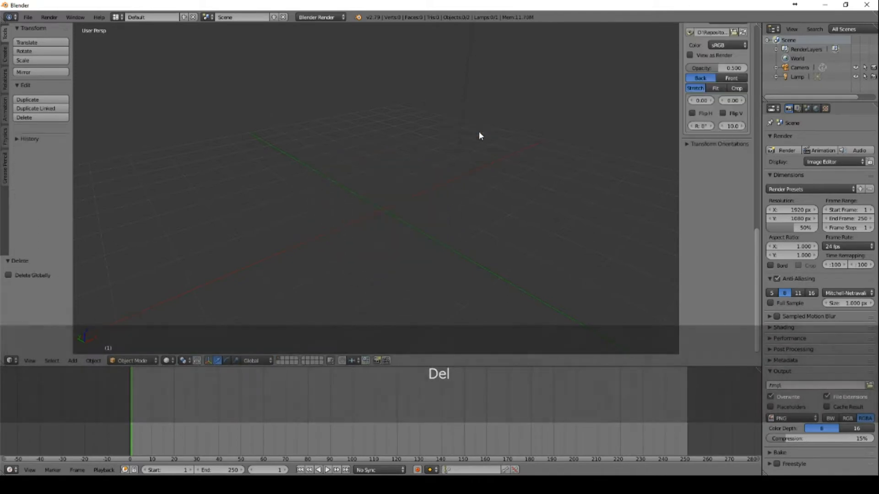
- Add a cylinder mesh to the scene
click(6, 54)
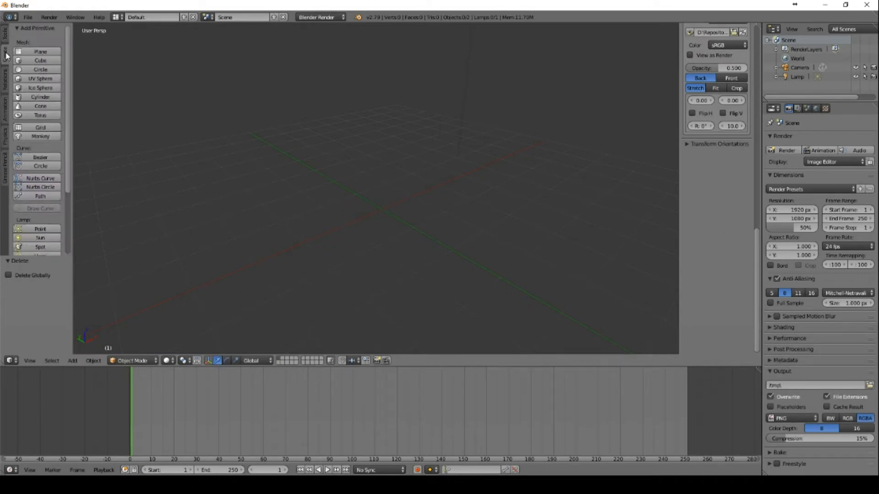
click(40, 97)
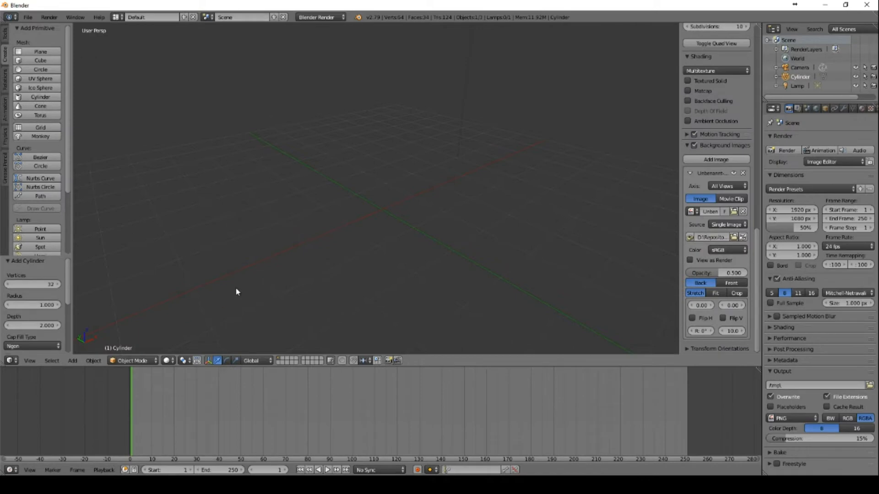
scroll(238, 286, down, 6)
scroll(238, 286, up, 2)
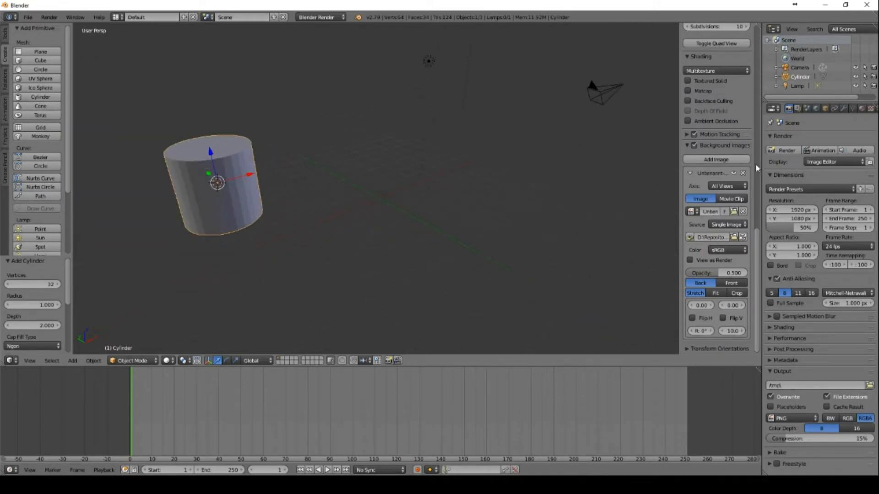
- Set the new cylinder's X, Y and Z location to 0
scroll(704, 170, up, 15)
scroll(705, 170, up, 5)
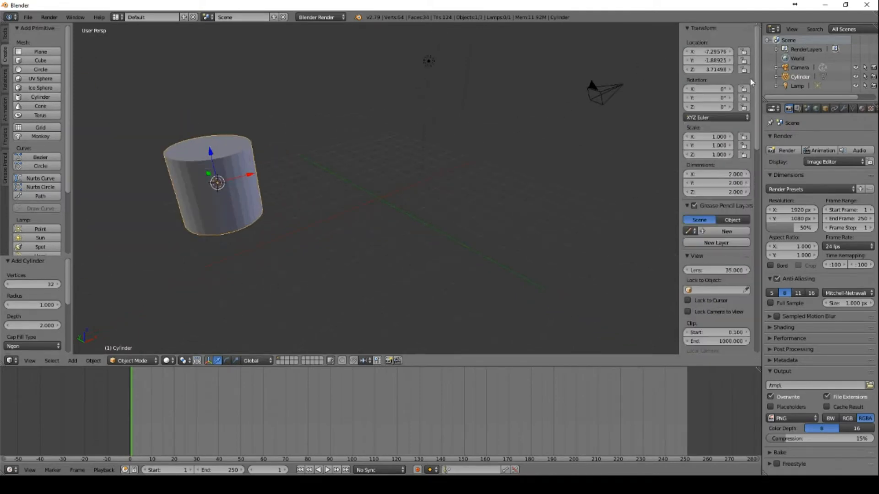
click(714, 51)
text(0)
key(Tab)
text(0)
key(Tab)
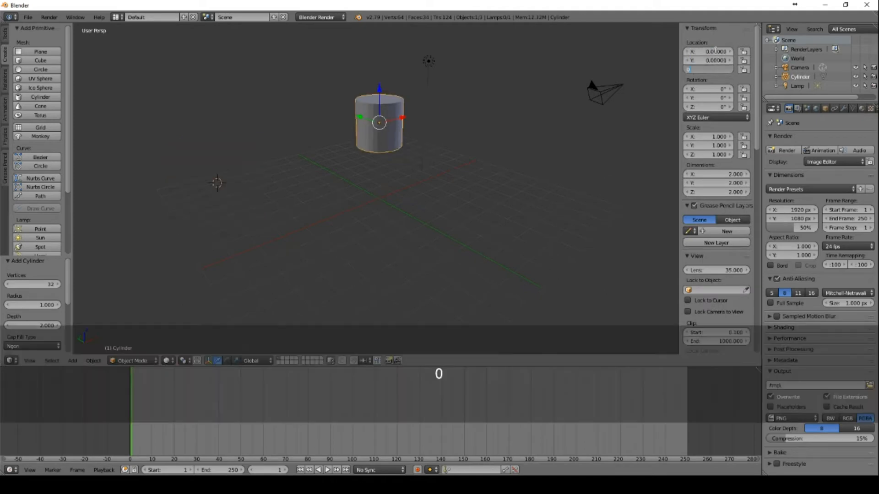
text(0)
key(Return)
scroll(376, 188, up, 8)
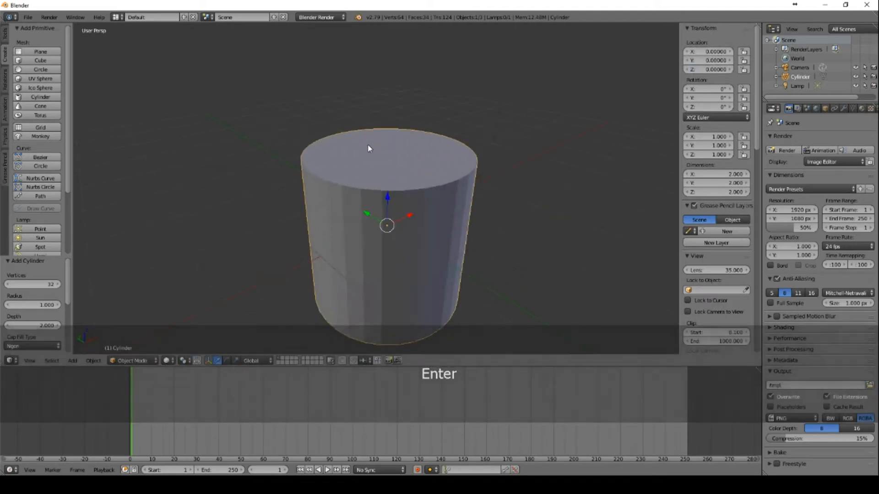
- Raise the cylinder's vertex count to 77 and set its location to 0 on all axes
drag(37, 284, 37, 284)
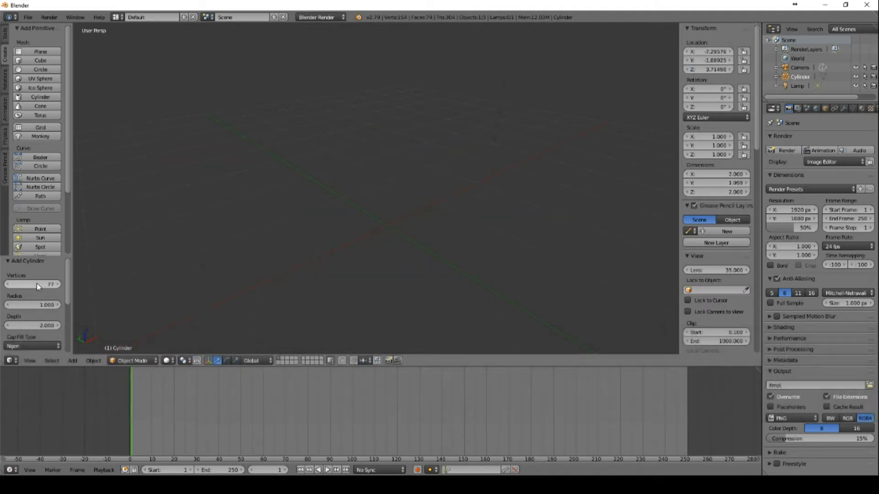
click(715, 51)
text(0)
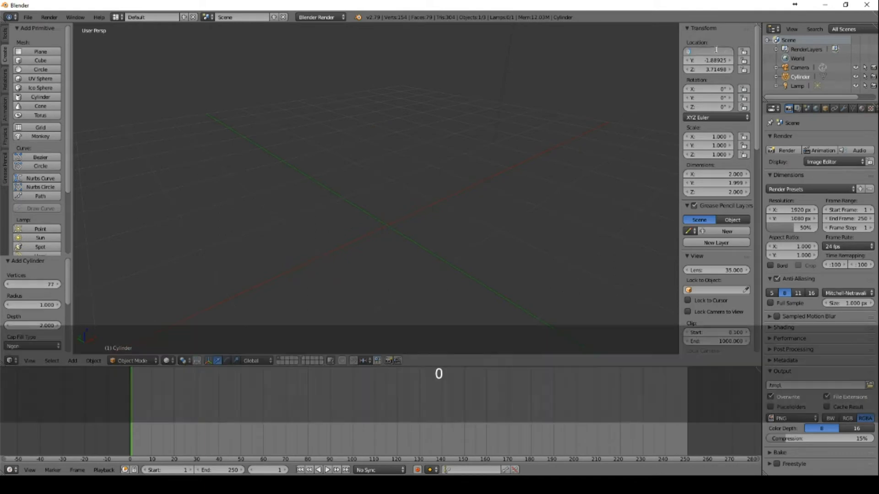
key(Tab)
text(0)
key(Tab)
text(0)
key(Return)
- Reapply the cylinder's vertex count of 77 and zero its X, Y and Z location again
click(36, 284)
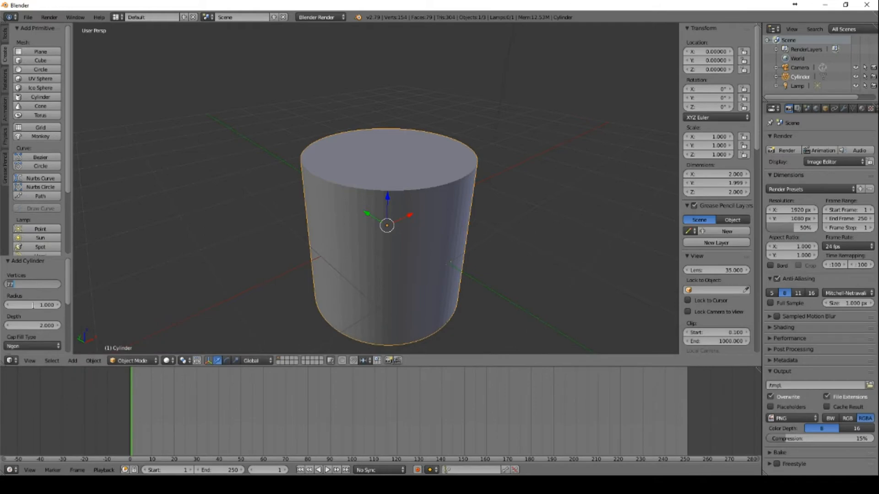
key(Return)
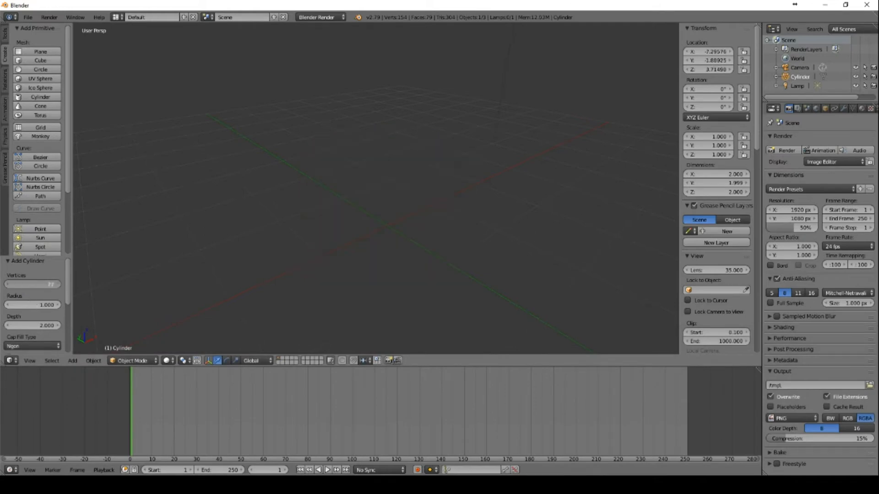
click(724, 54)
text(0)
key(Tab)
text(0)
key(Tab)
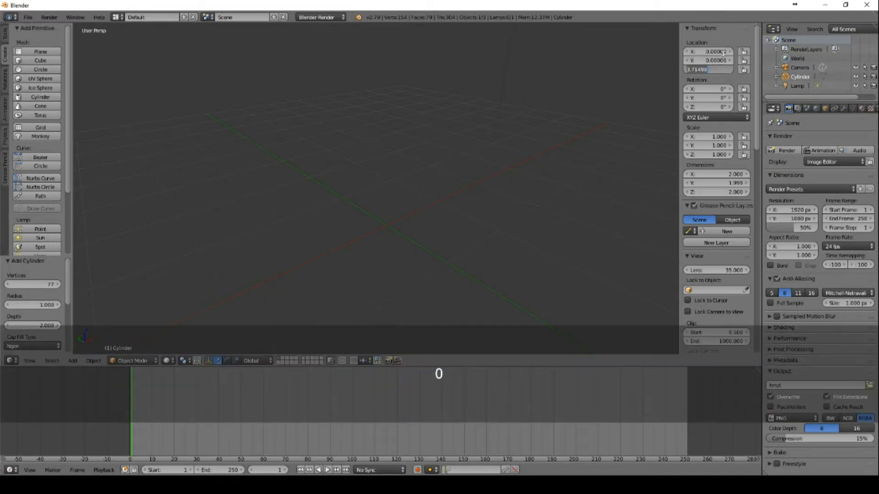
text(0)
key(Return)
- Reduce the cylinder's vertex count to 47
drag(23, 284, 9, 284)
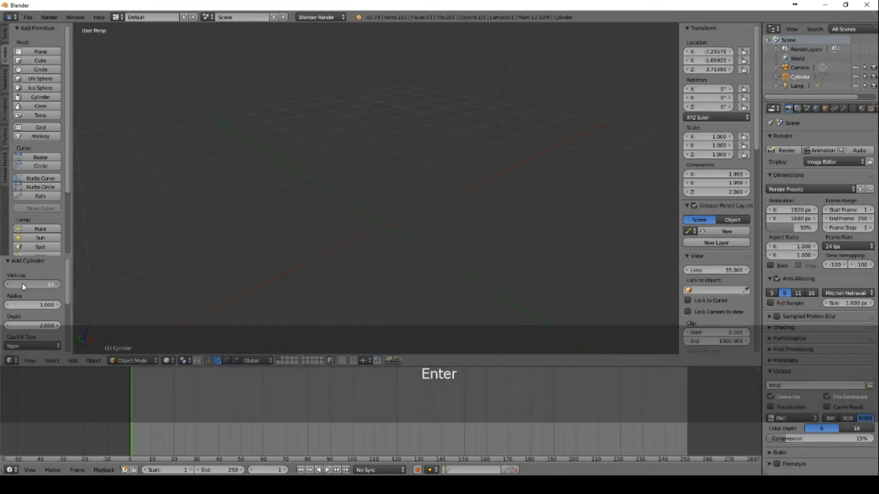
scroll(324, 159, down, 15)
scroll(341, 178, up, 12)
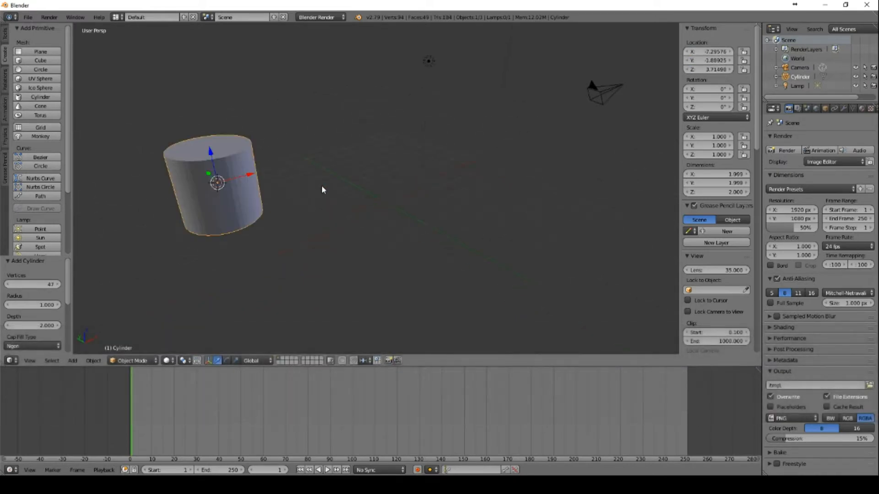
- Reduce the cylinder's vertex count to 10
middle_drag(321, 184, 367, 194)
scroll(287, 210, down, 2)
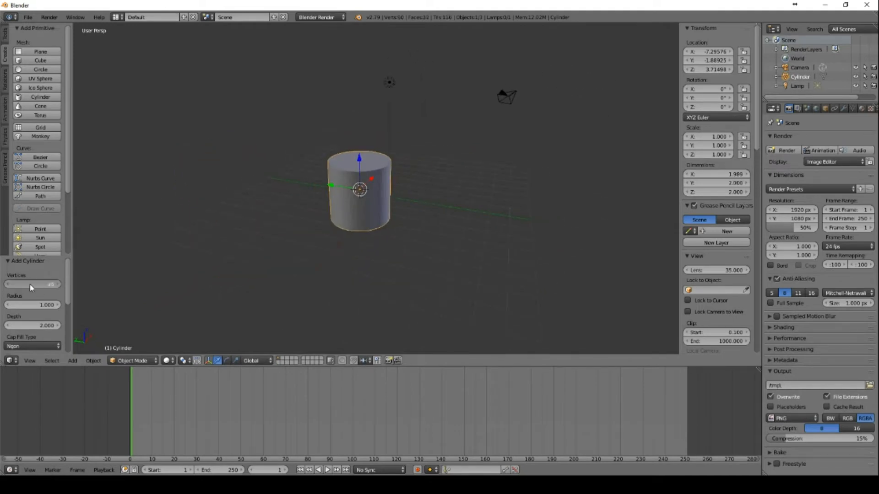
drag(29, 284, 17, 284)
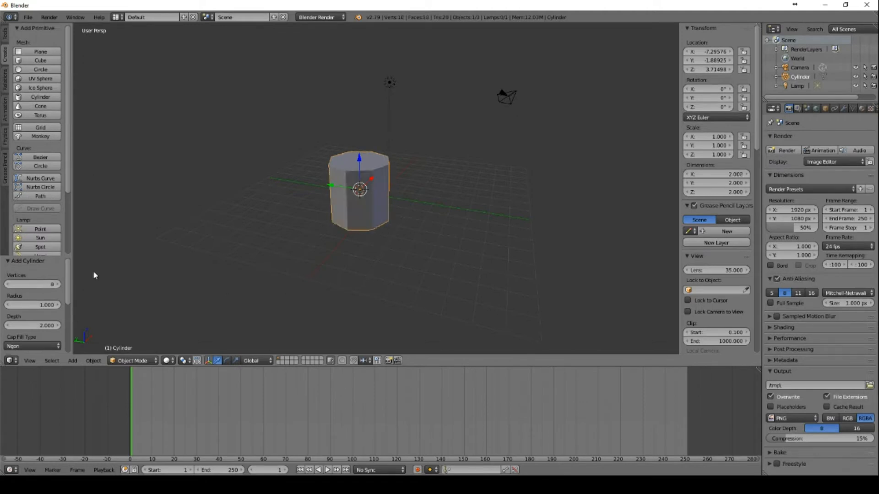
middle_drag(95, 275, 410, 225)
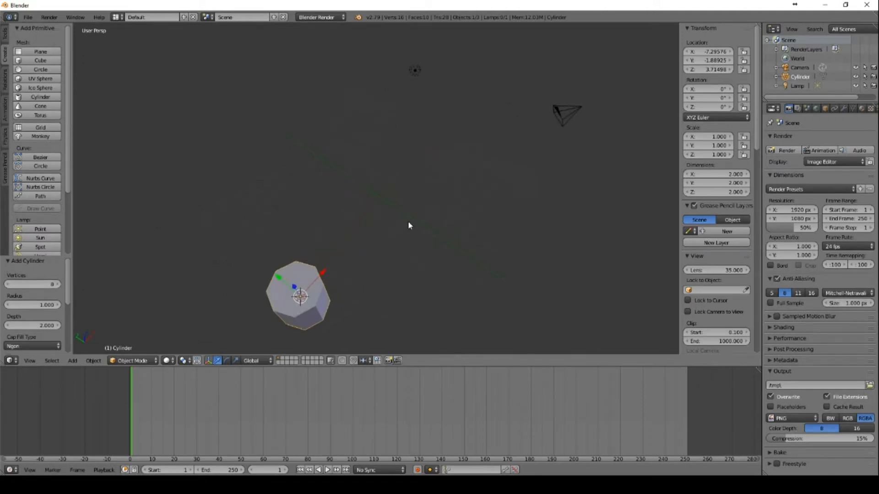
click(48, 285)
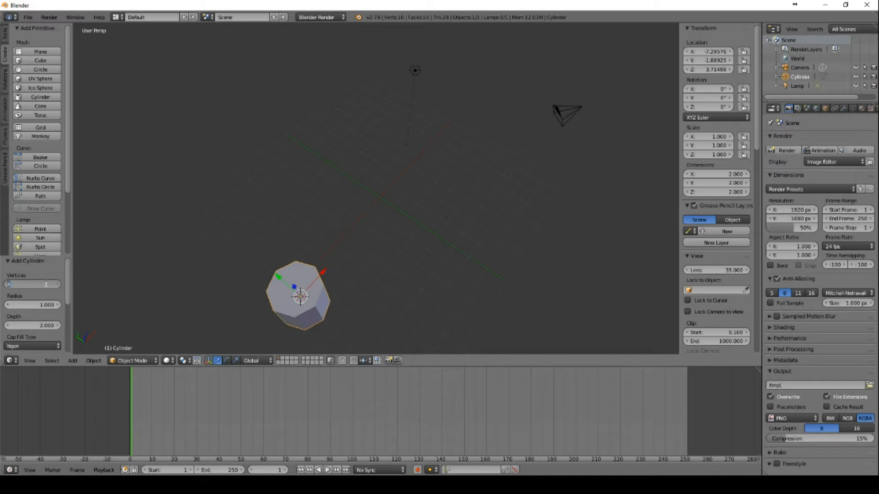
key(Return)
click(41, 284)
click(57, 284)
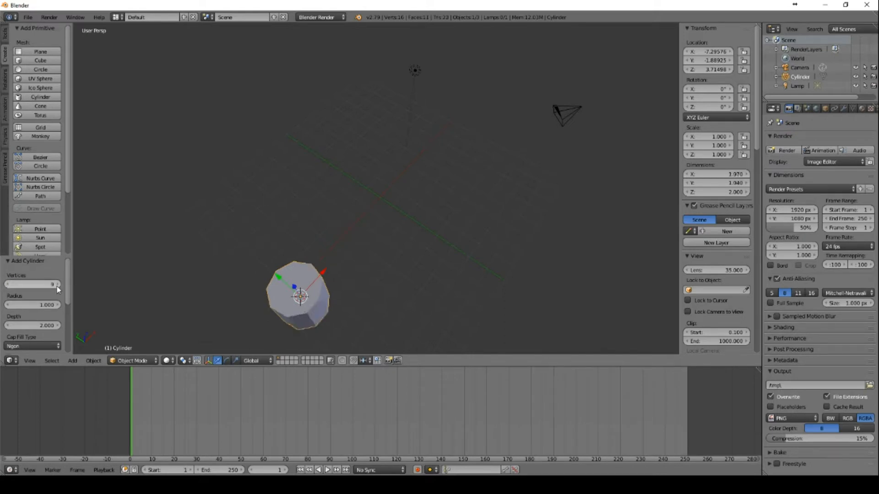
click(57, 285)
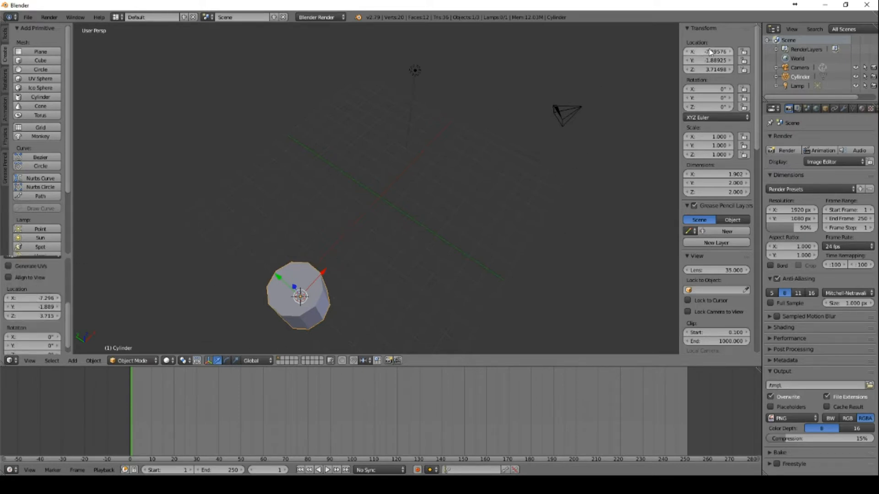
- Set the 10-sided cylinder's X, Y and Z location to 0
scroll(40, 289, down, 5)
click(39, 289)
text(0)
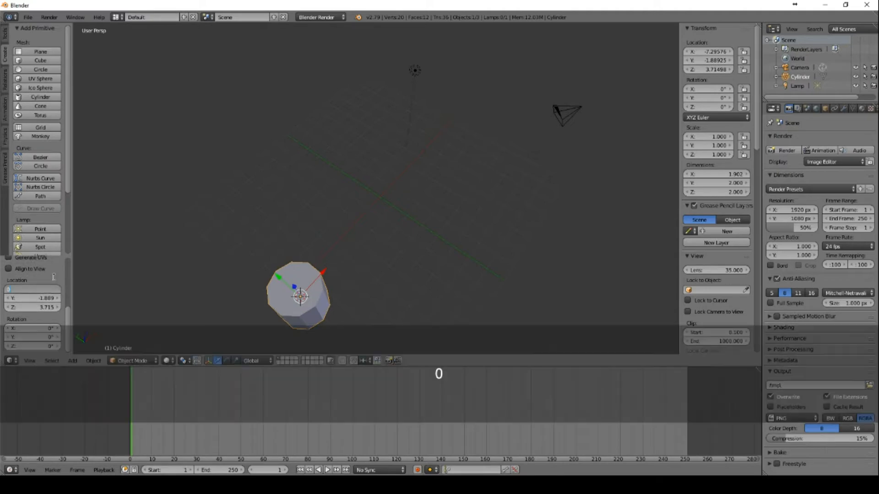
key(Tab)
text(0)
key(Tab)
text(0)
key(Return)
scroll(380, 233, up, 8)
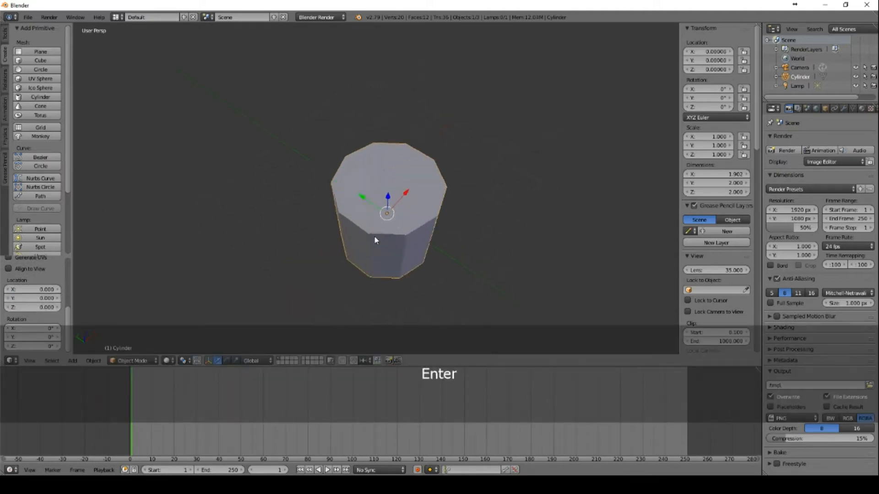
- In Edit Mode, select the ten vertices on the cylinder's positive Y side and delete them, leaving a half cylinder
middle_drag(512, 230, 416, 235)
key(Escape)
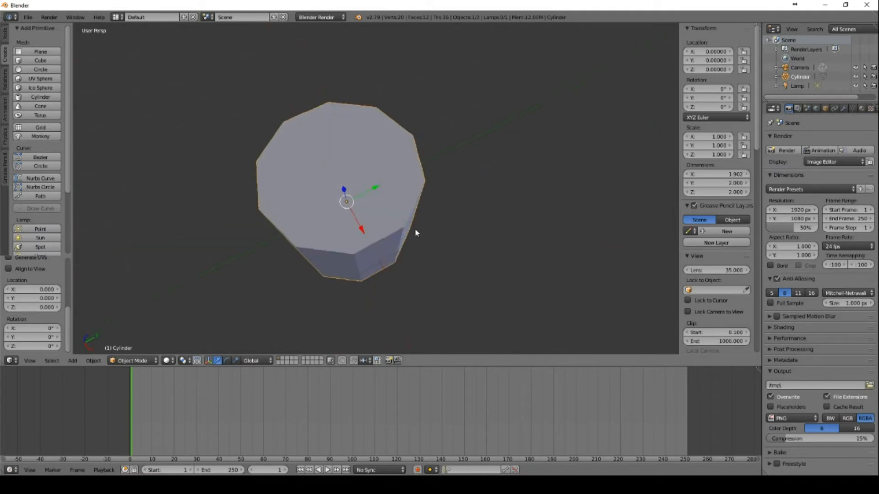
key(Tab)
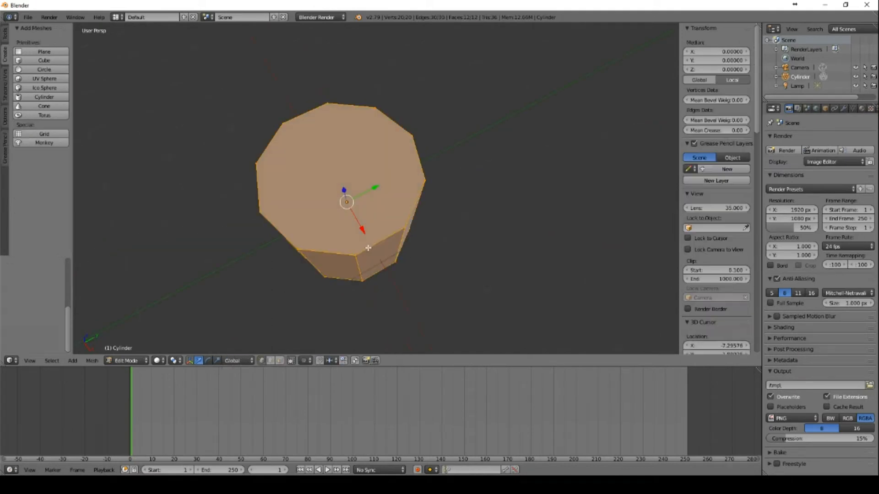
middle_drag(383, 279, 543, 223)
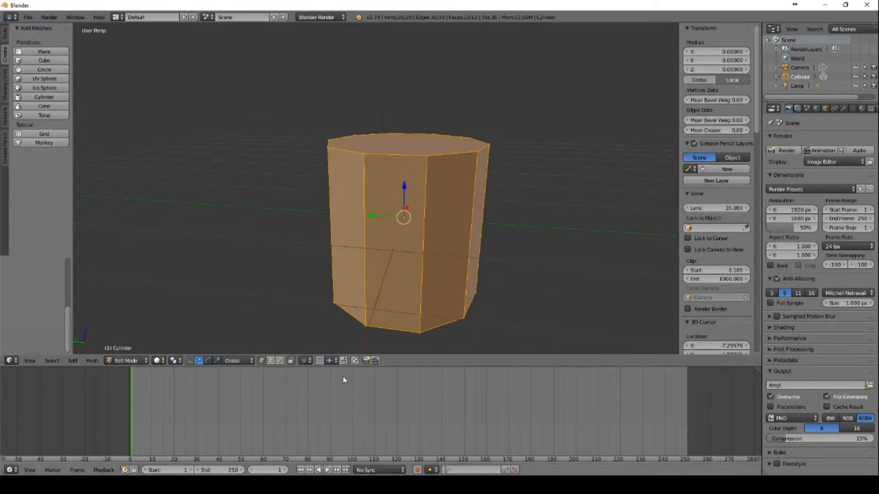
right_click(364, 155)
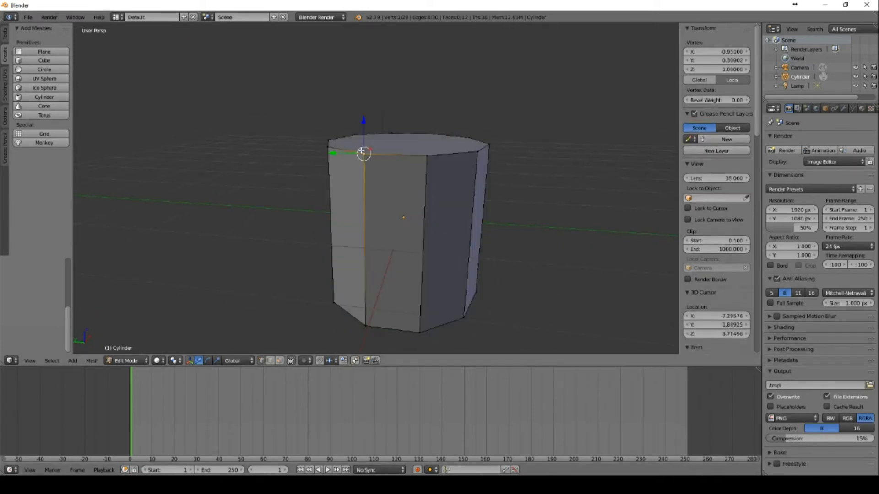
key(ctrl)
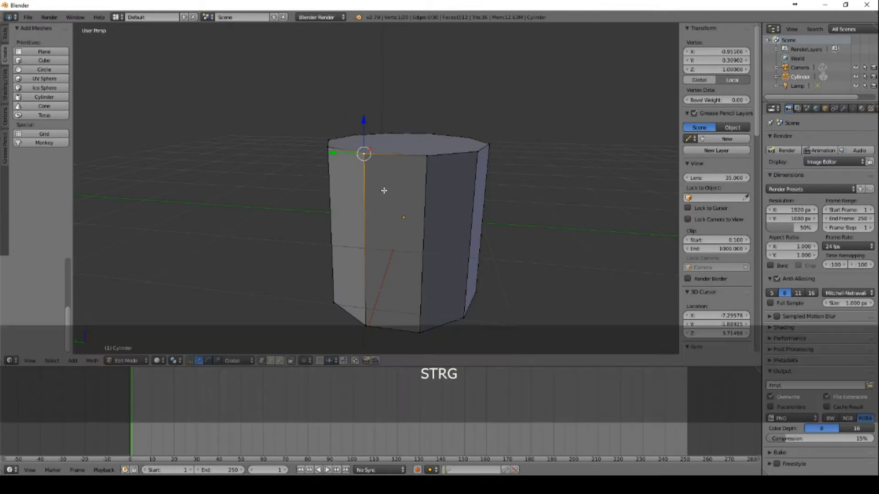
mouse_move(412, 185)
ctrl+mouse_down()
mouse_move(393, 85)
mouse_move(333, 235)
mouse_move(407, 248)
ctrl+mouse_up()
middle_drag(406, 248, 416, 234)
mouse_move(415, 224)
ctrl+mouse_down()
mouse_move(376, 122)
mouse_move(311, 349)
mouse_move(429, 335)
ctrl+mouse_up()
key(Delete)
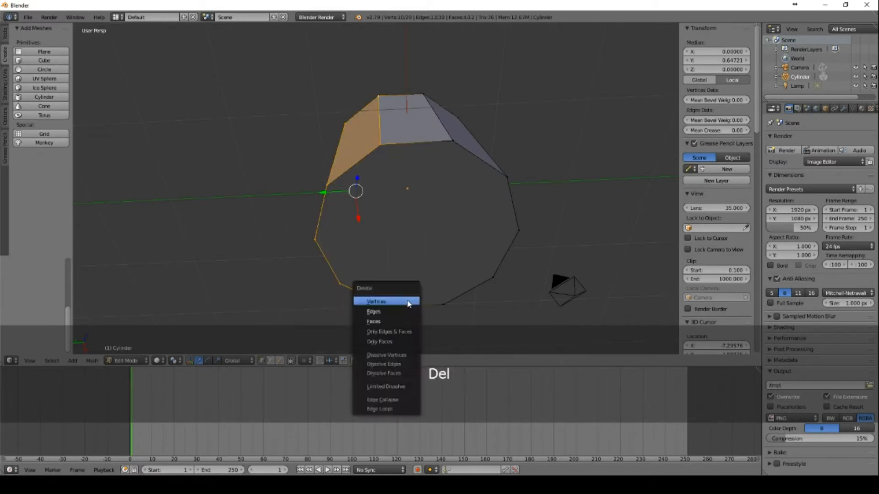
click(407, 300)
middle_drag(474, 207, 493, 267)
- Select the whole remaining half cylinder and rotate it 90° in the front orthographic view so it lies horizontally
key(a)
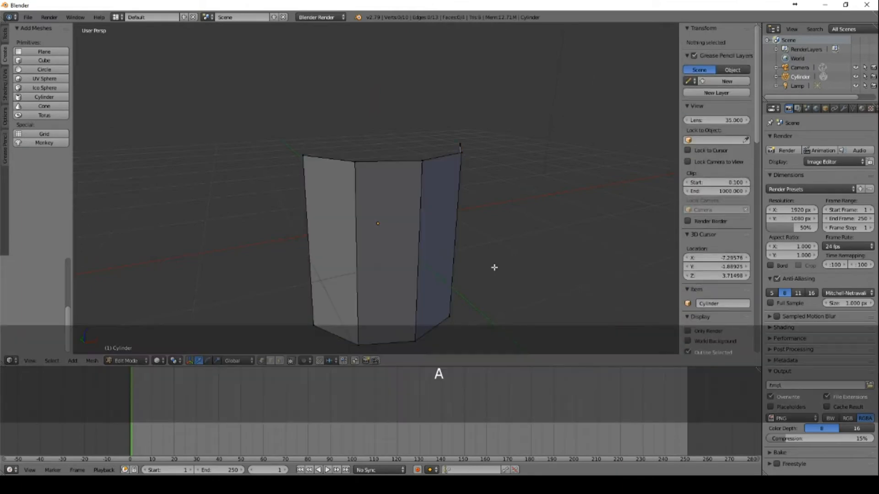
key(KP_1)
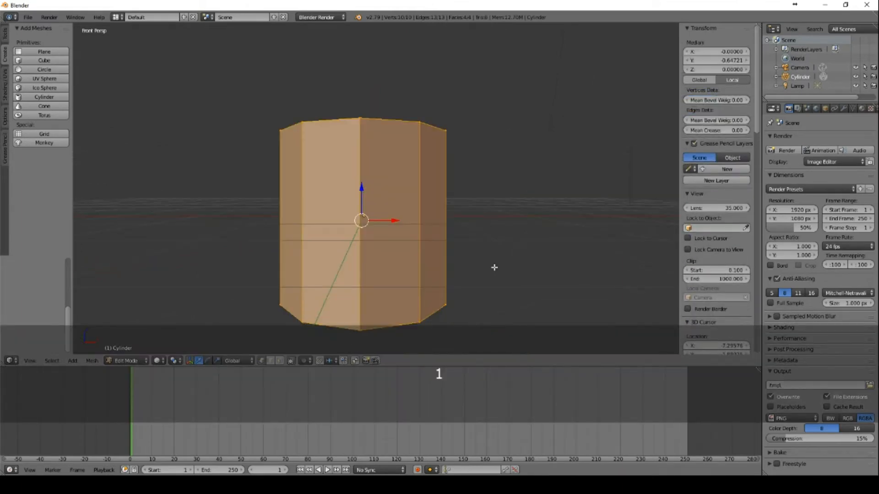
key(KP_5)
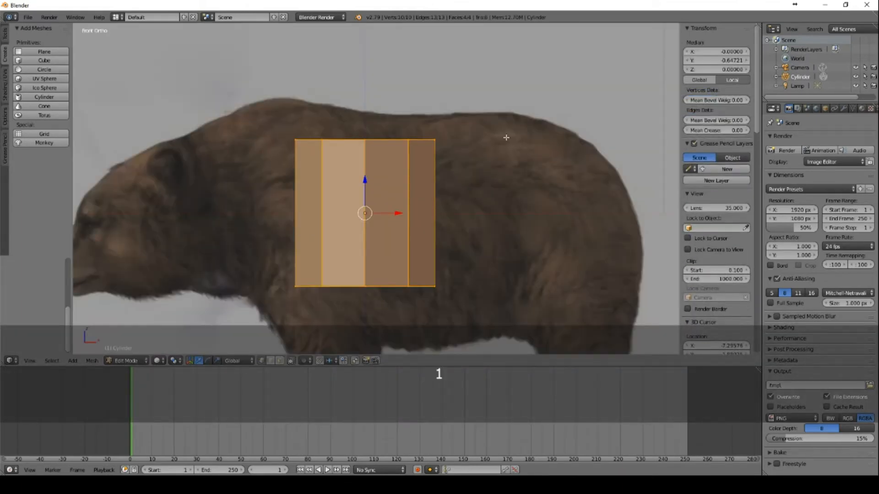
middle_drag(480, 120, 483, 144)
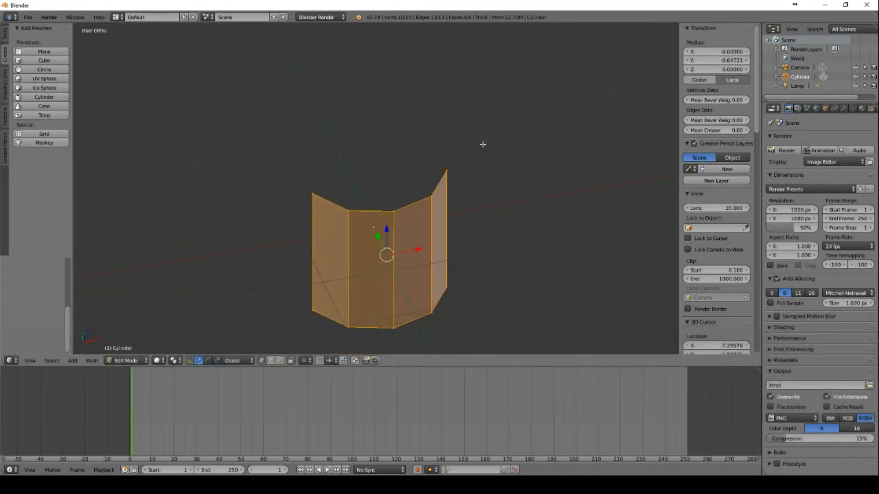
key(KP_1)
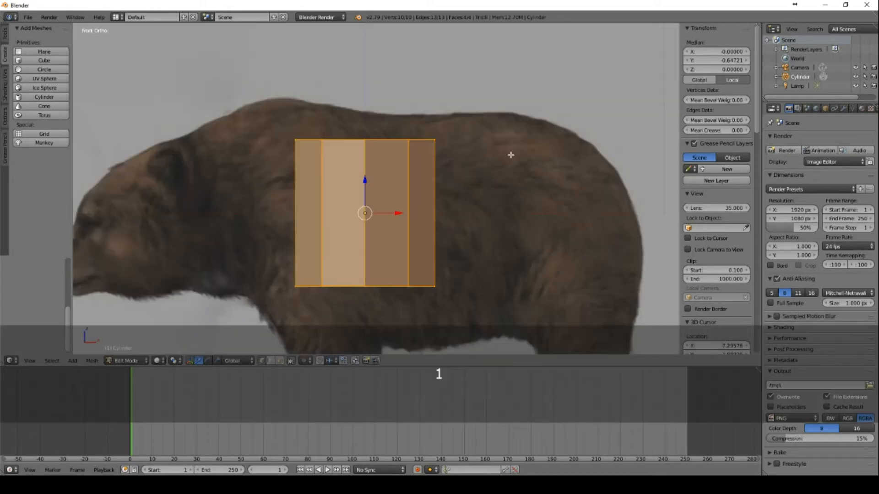
key(r)
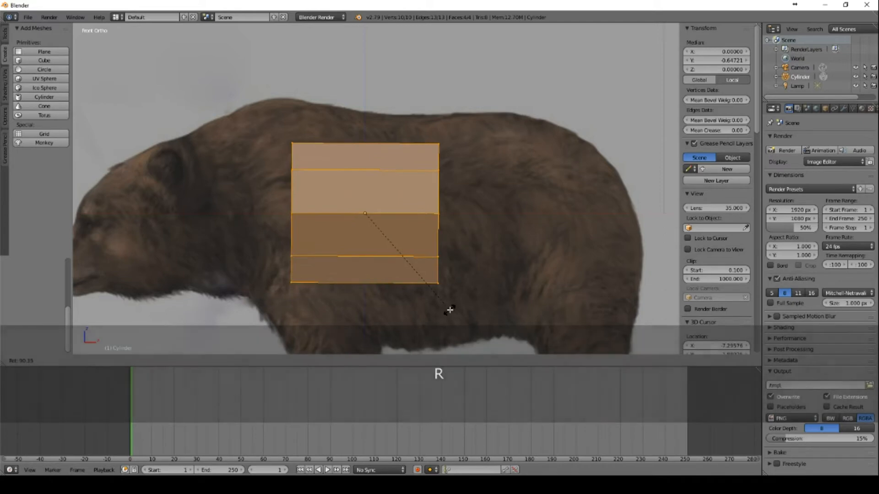
key(Return)
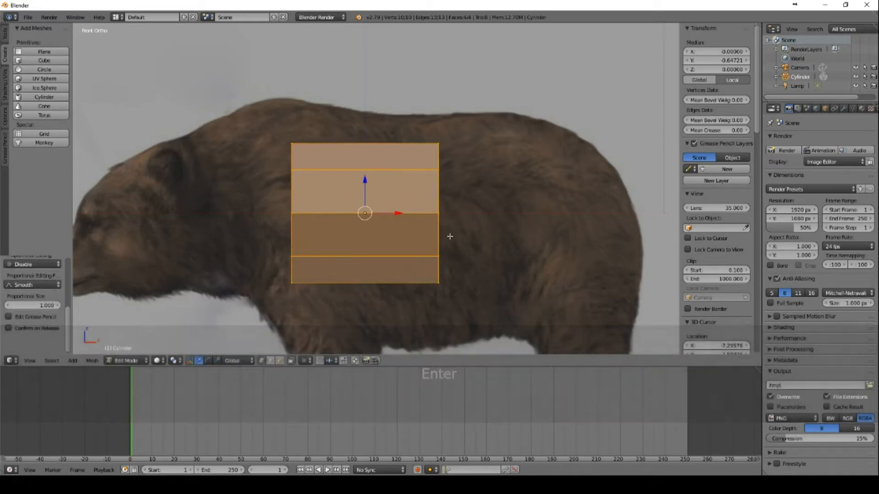
- Move the half cylinder over the bear's torso to about X 0.94, Z -0.19 and scale it up about 1.4 times
key(g)
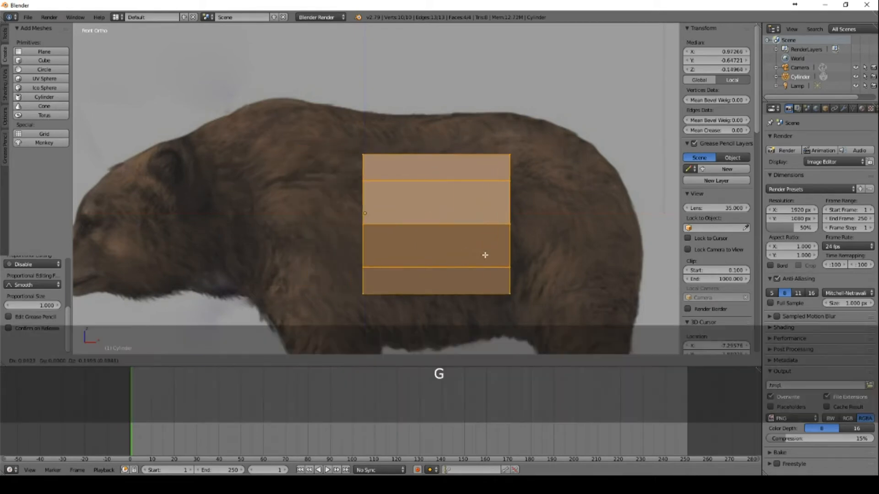
click(482, 255)
key(s)
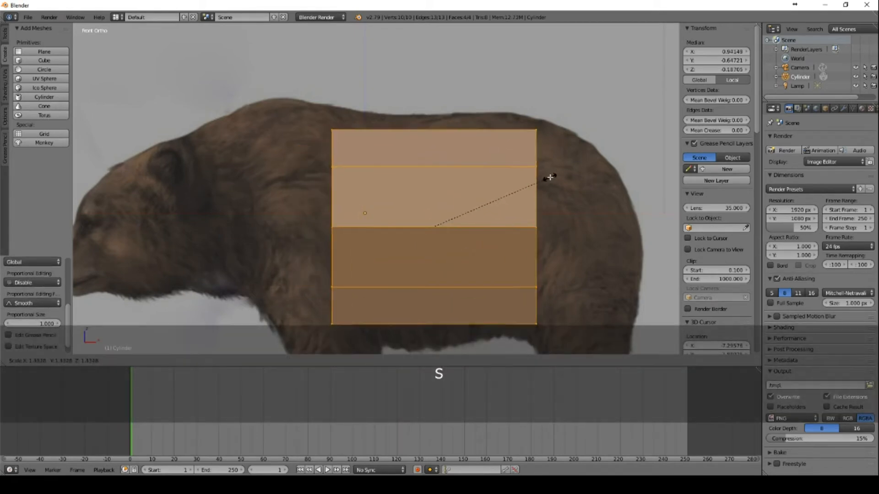
click(549, 178)
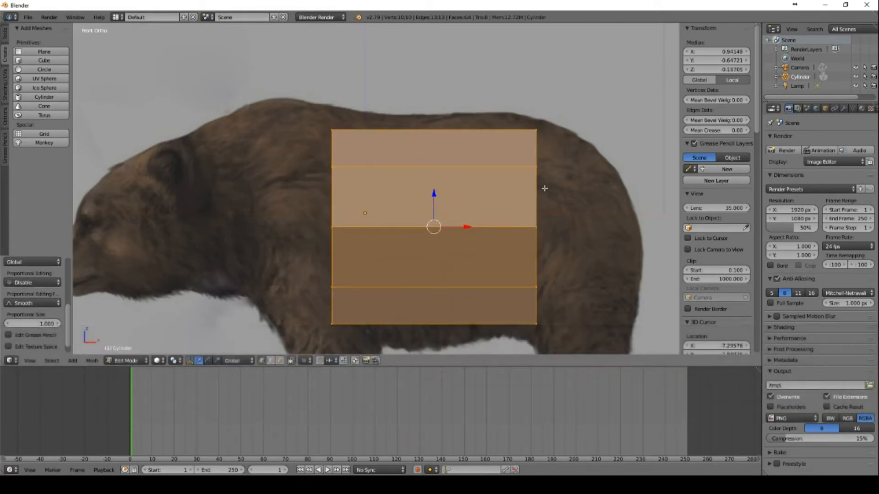
- Scale the half cylinder along the X axis to about 0.33 of its length
key(s)
key(x)
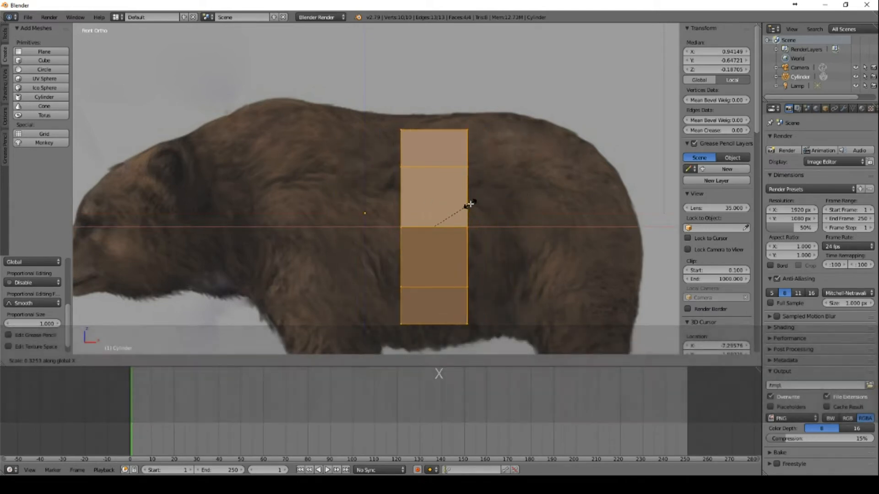
click(470, 205)
- Move and scale the half cylinder to span from the bear's back to its belly, centred at about X 1.36, Z -0.17
key(g)
click(482, 201)
key(s)
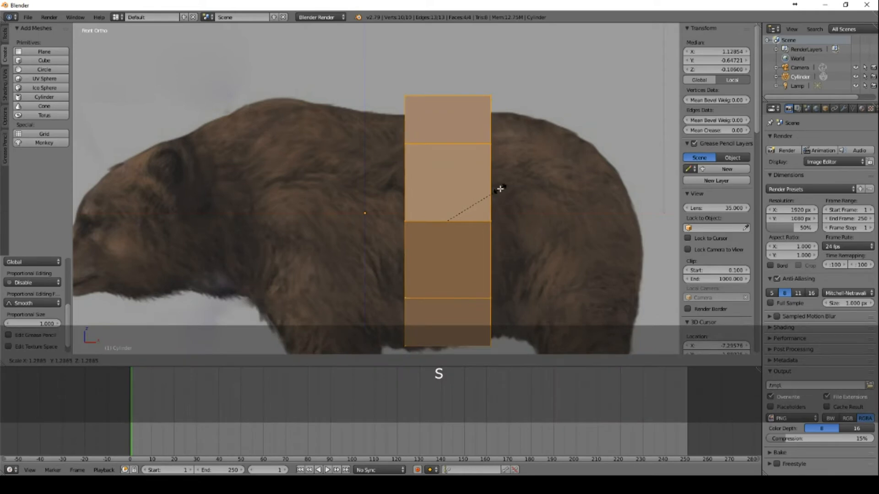
click(500, 189)
key(g)
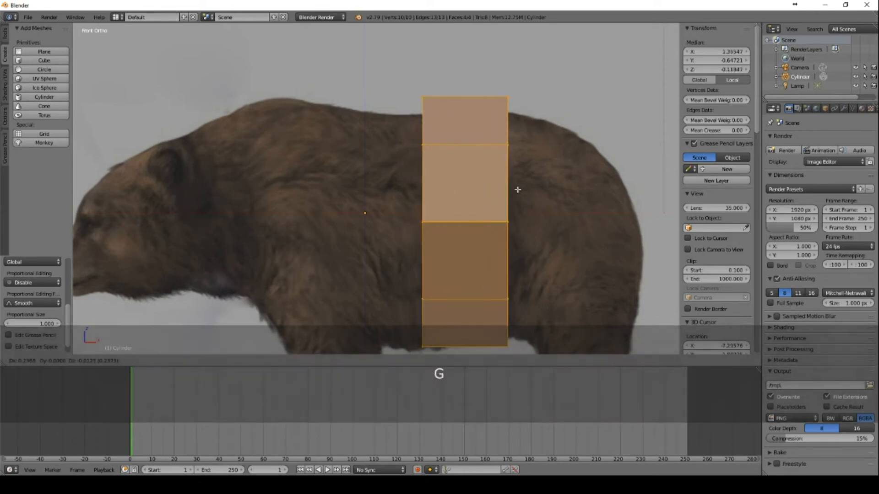
click(510, 188)
key(s)
click(506, 192)
key(g)
click(512, 194)
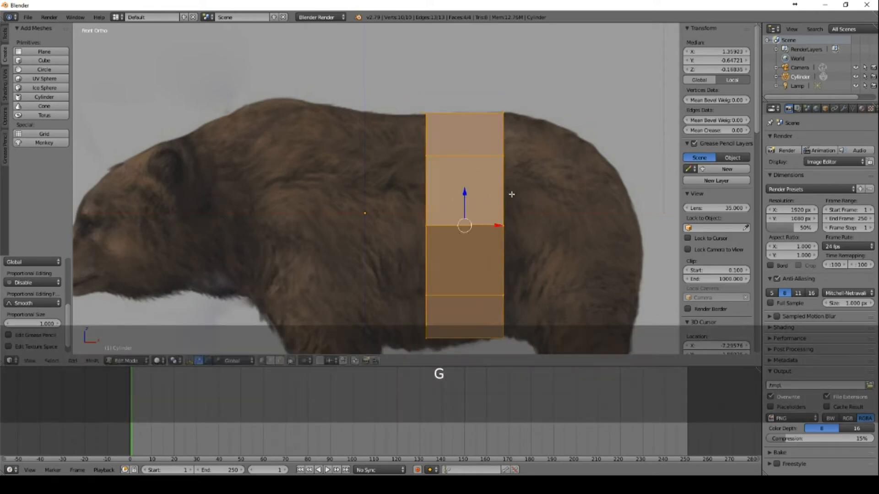
key(s)
right_click(522, 191)
key(r)
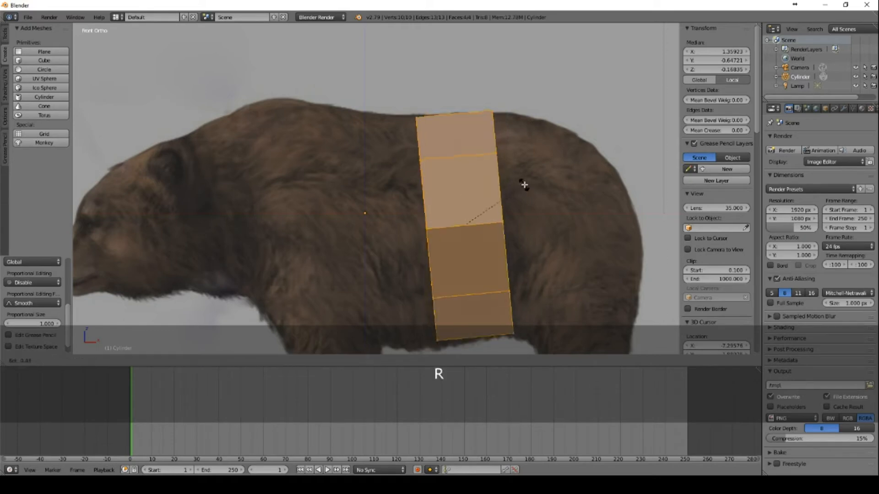
right_click(525, 185)
- Move the half cylinder in the right orthographic view so its open side meets the vertical centre axis, about Y -0.57, Z -0.02
scroll(543, 196, up, 3)
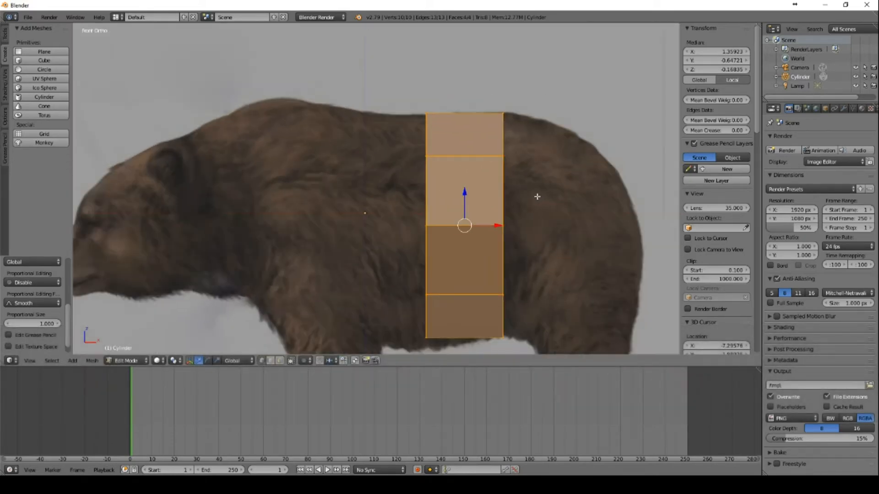
middle_drag(315, 139, 420, 166)
key(KP_1)
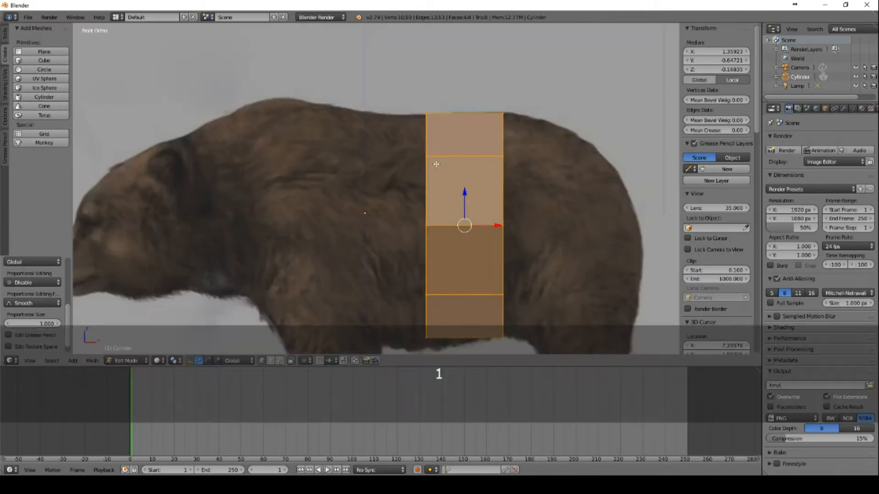
key(KP_3)
key(KP_1)
key(KP_3)
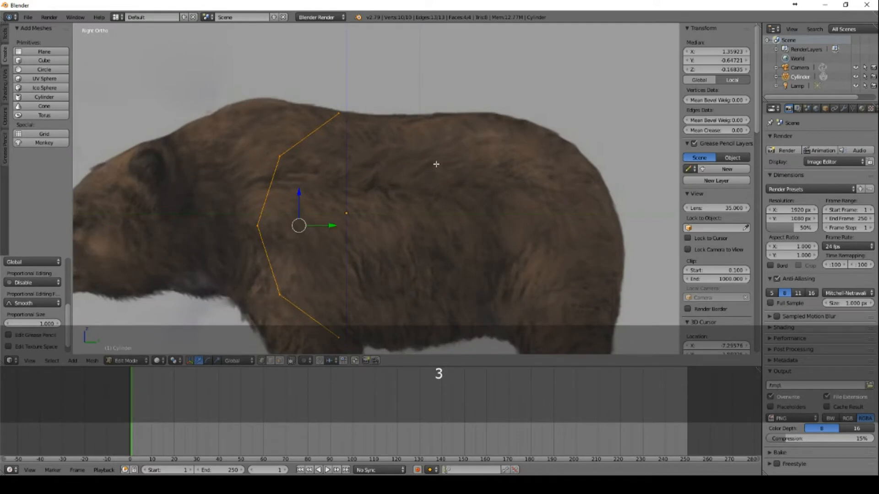
key(g)
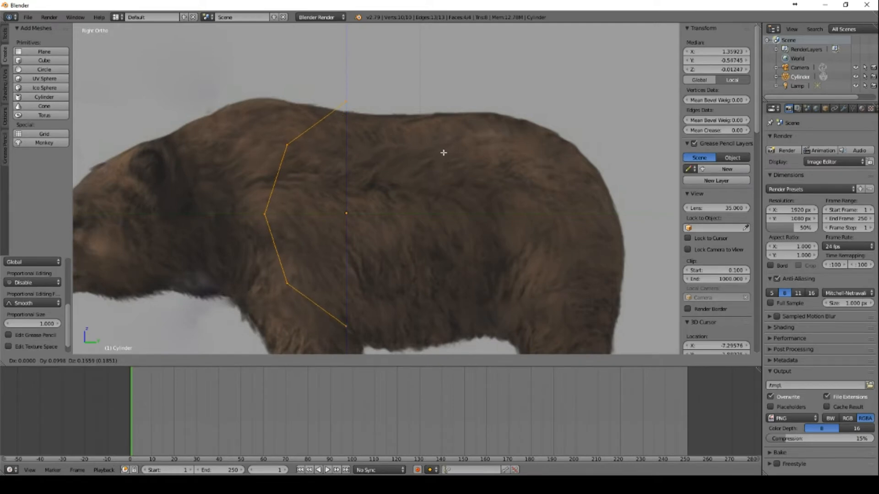
click(443, 152)
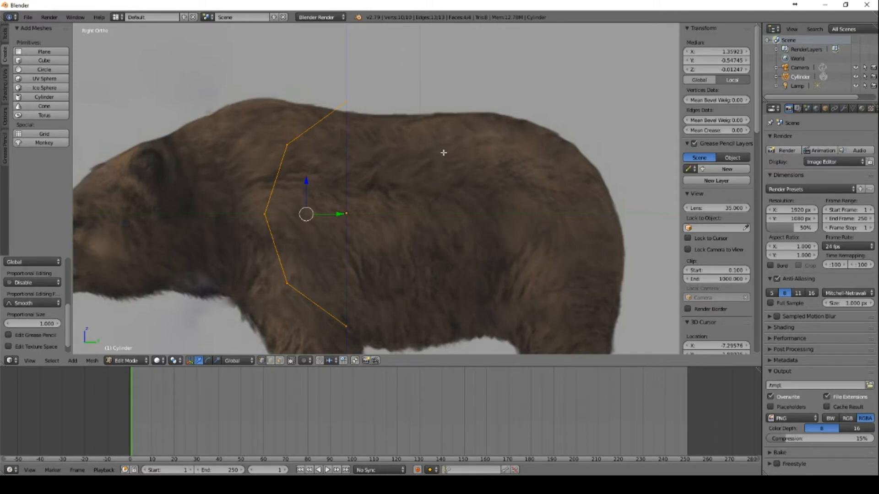
key(g)
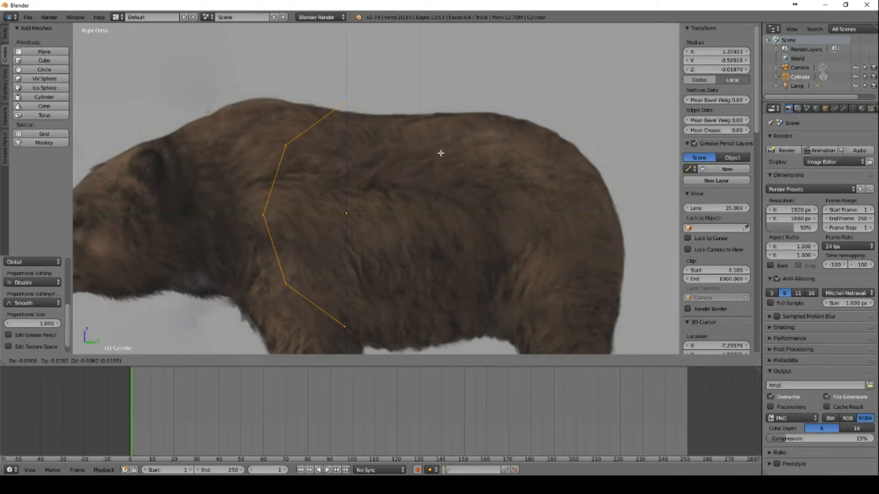
click(441, 152)
- Switch to Object Mode and add a Mirror modifier to the half cylinder
middle_drag(418, 133, 523, 150)
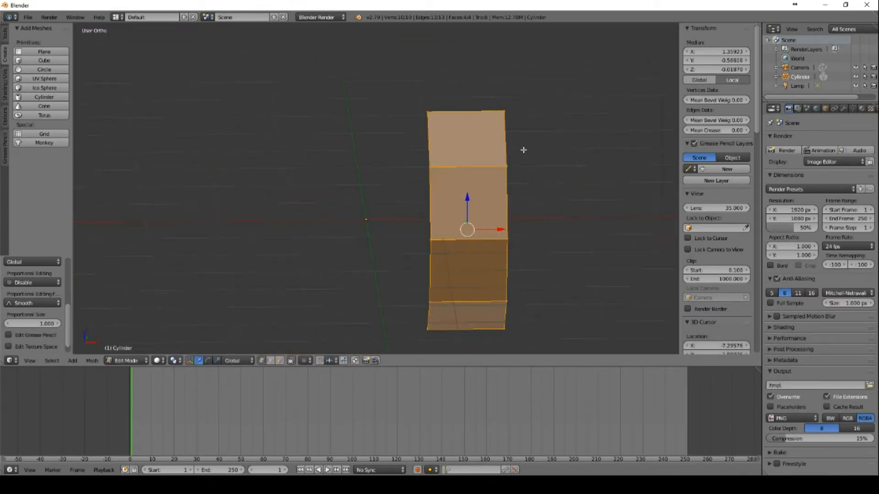
key(Tab)
middle_drag(507, 184, 476, 177)
key(KP_5)
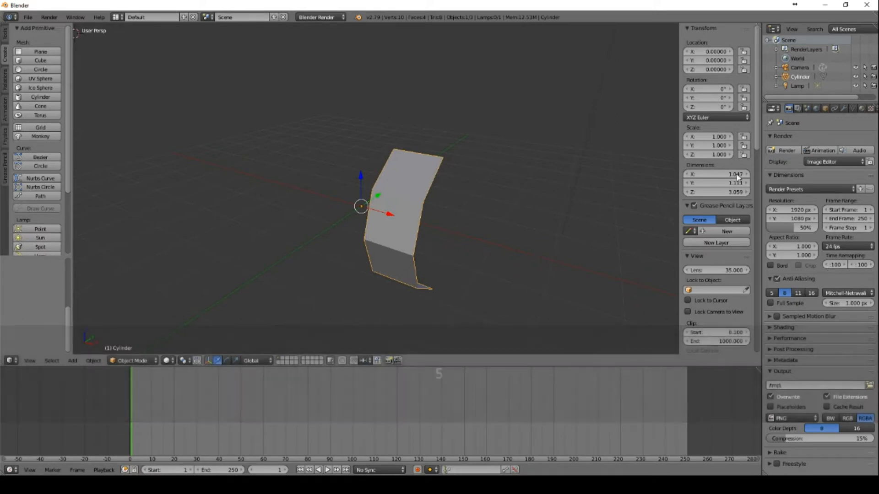
click(843, 108)
click(852, 108)
click(843, 108)
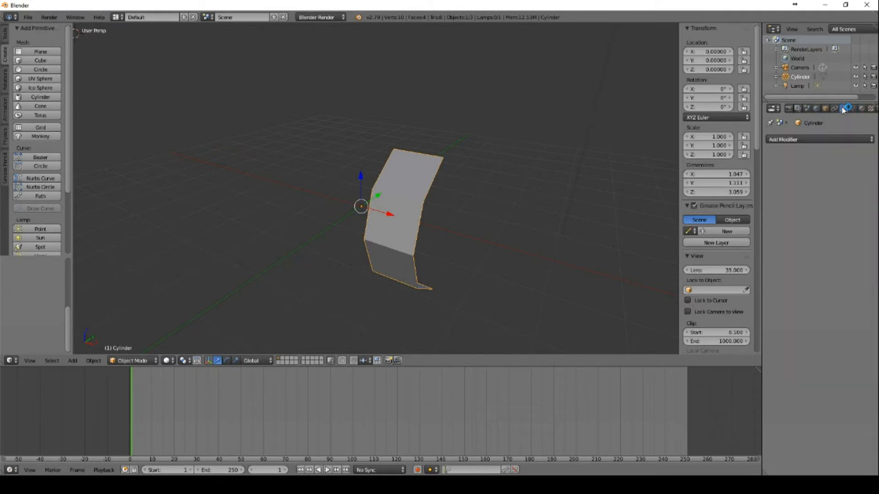
click(806, 139)
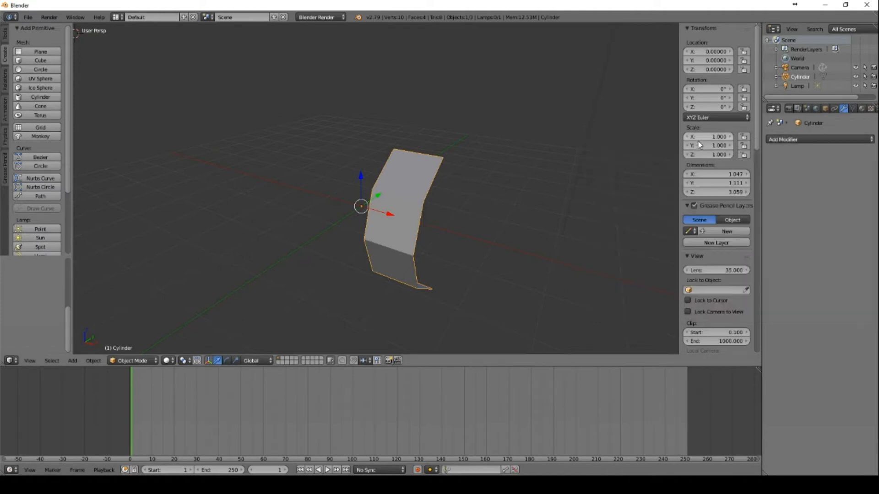
click(799, 138)
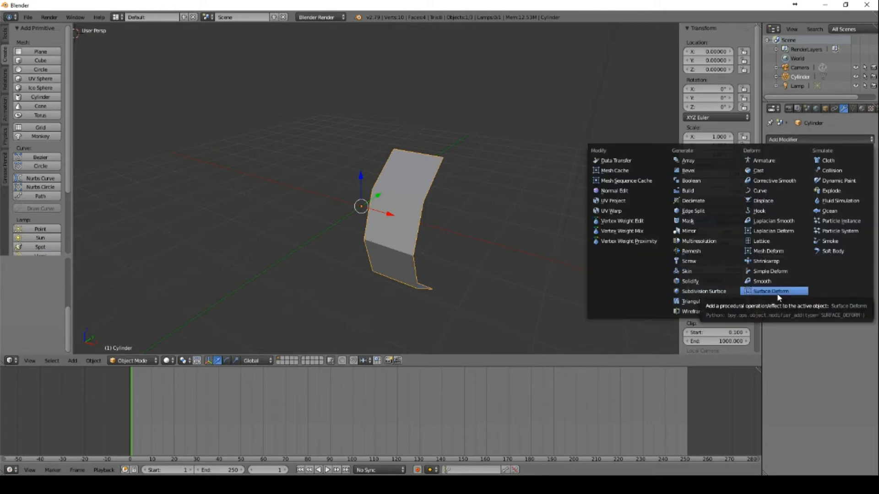
click(689, 232)
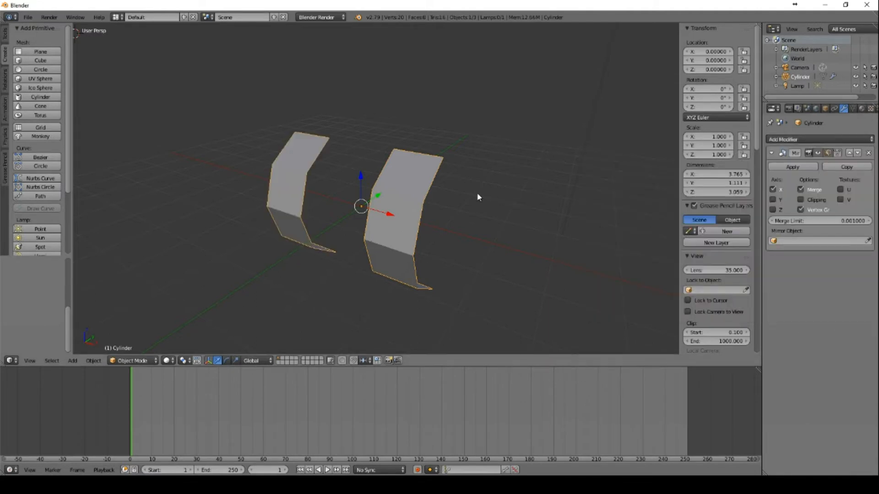
- Return to Edit Mode and rotate the half cylinder 90° in the top orthographic view
middle_drag(478, 197, 520, 225)
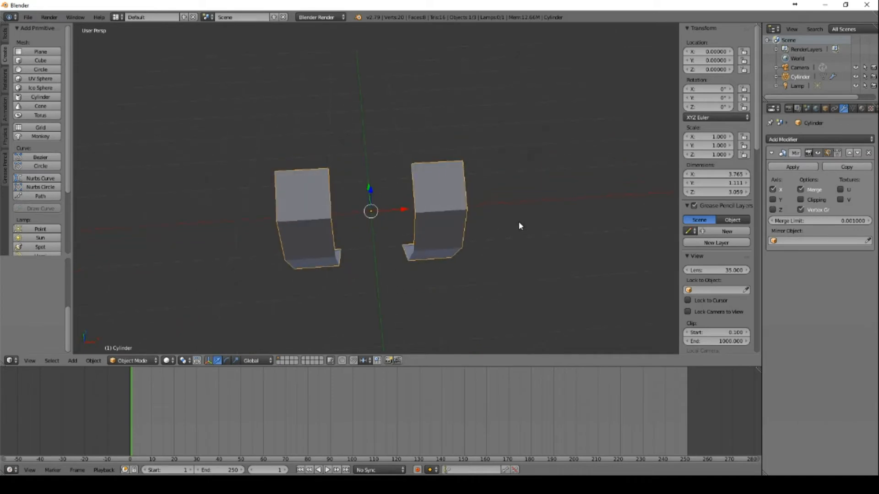
key(Tab)
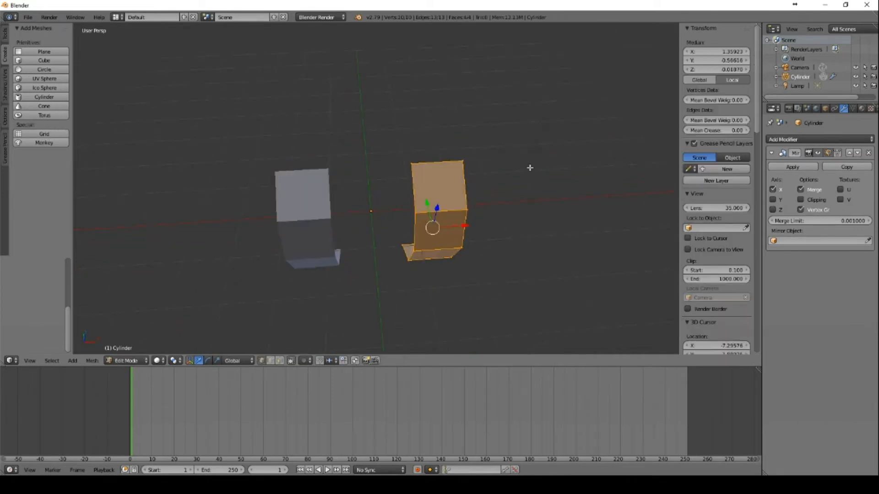
key(KP_7)
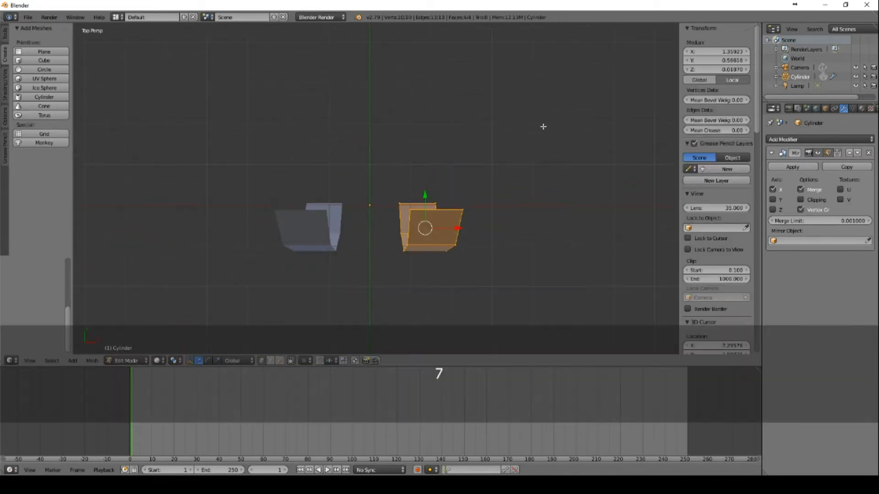
key(KP_5)
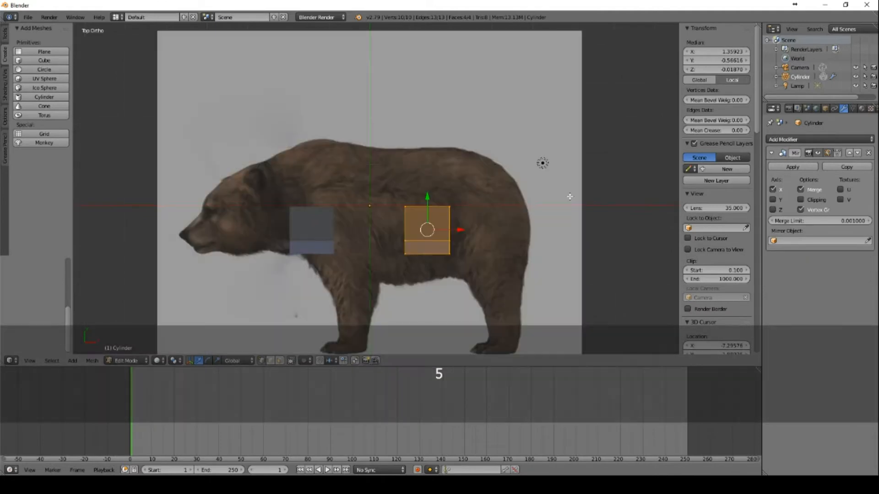
key(r)
key(9)
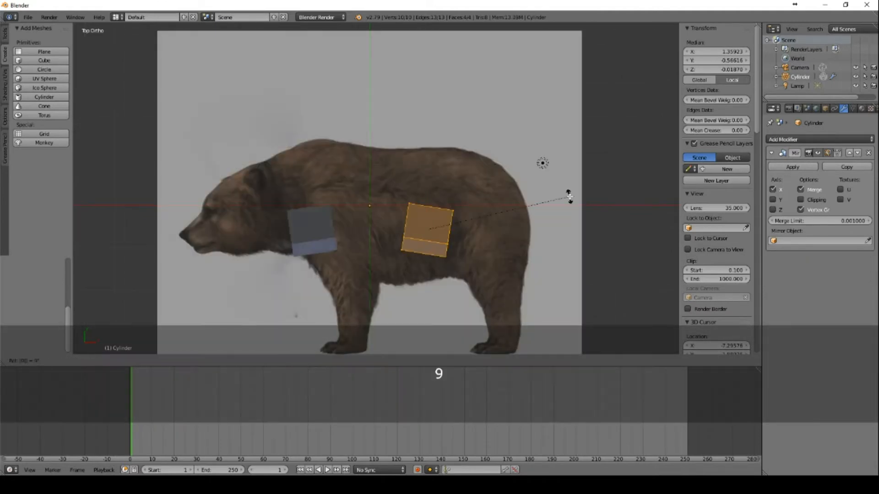
key(0)
key(Return)
middle_drag(569, 197, 370, 161)
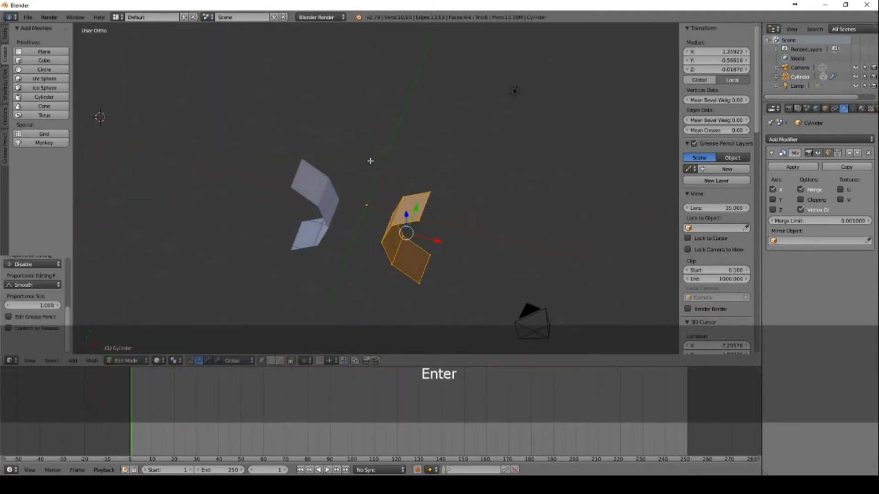
- Turn the half cylinder around to face its mirrored copy and move it against the mirror plane, about X 0.54, Y 0.00
key(KP_7)
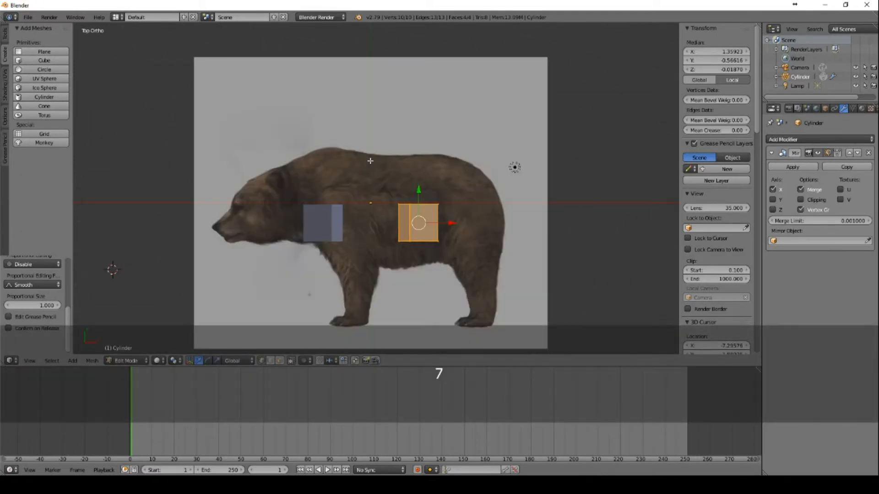
key(r)
key(Return)
key(g)
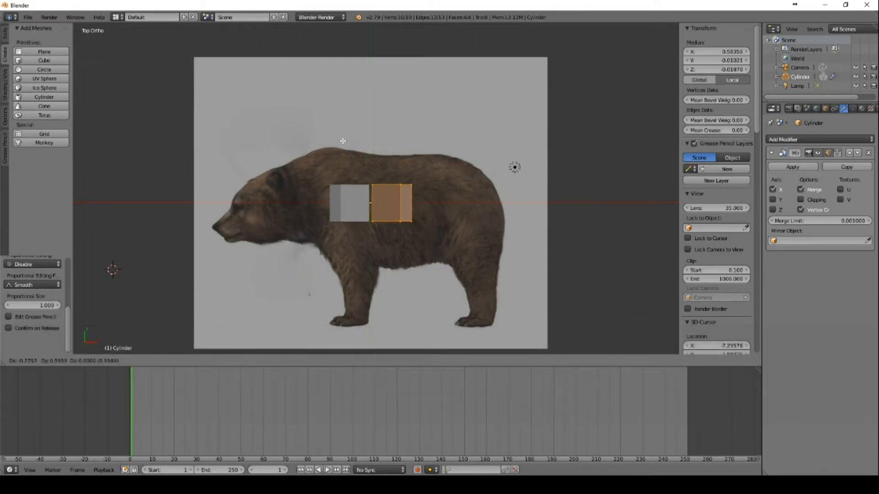
click(342, 141)
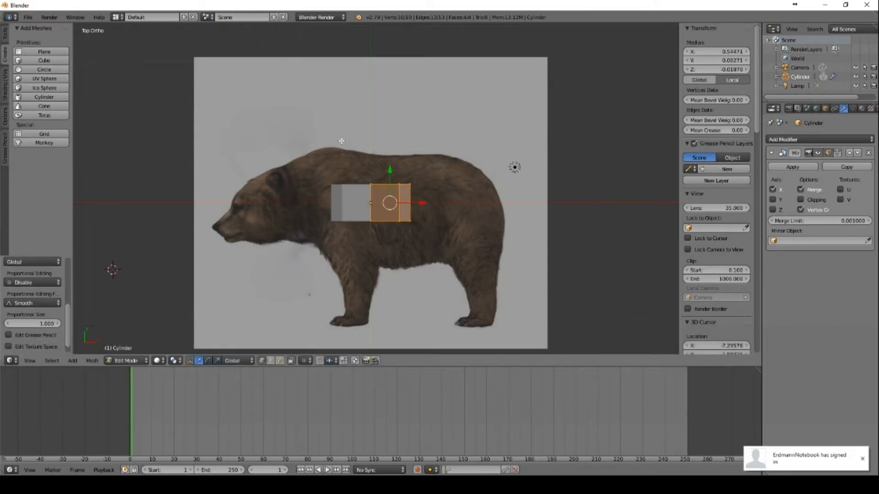
- Move the half cylinder away from the mirror plane along X to about X 1.22 in the front orthographic view
middle_drag(339, 139, 243, 155)
key(KP_1)
key(KP_3)
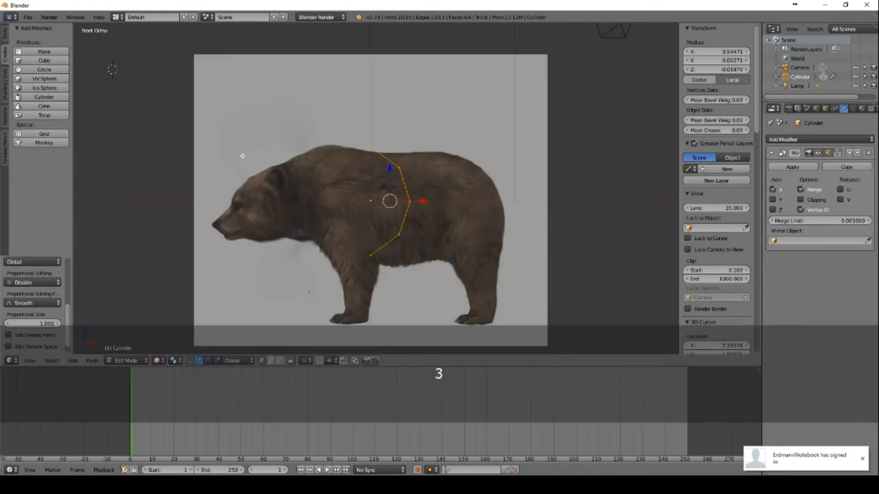
key(KP_1)
key(KP_3)
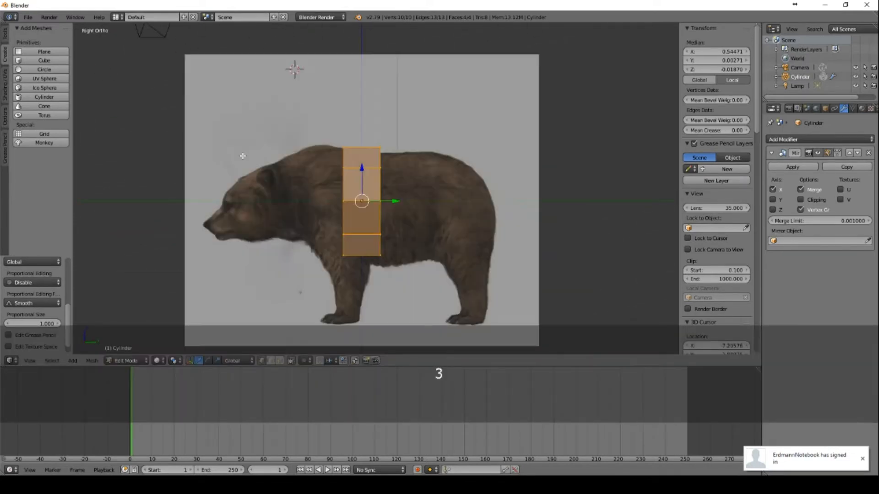
key(KP_1)
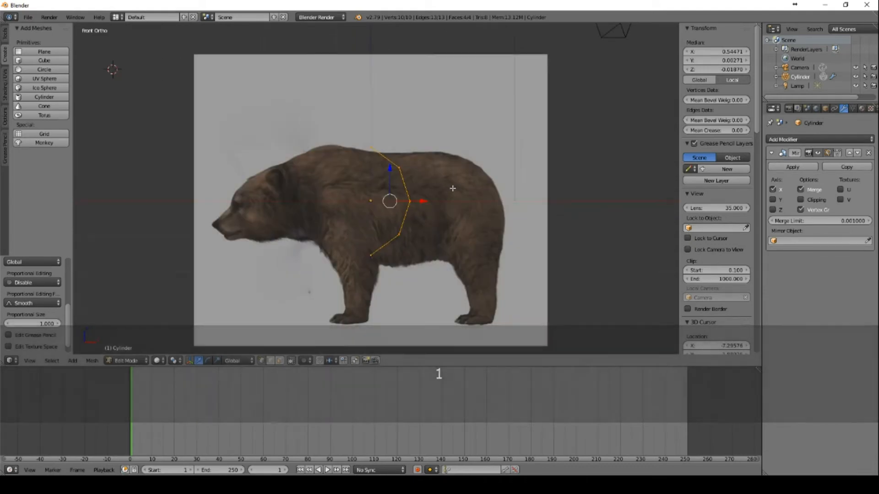
key(g)
click(475, 185)
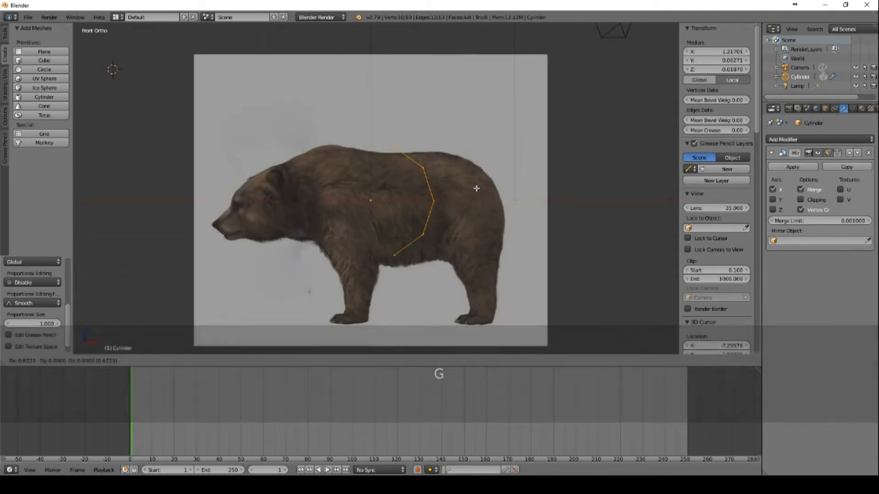
- Select the half cylinder's upper and lower open edges and extrude them along X by about -0.67 to the mirror plane
middle_drag(456, 158, 471, 173)
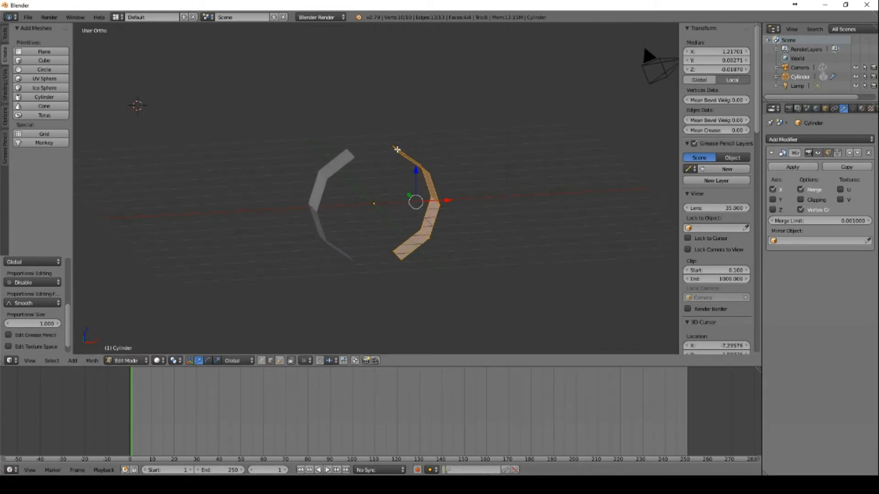
right_click(397, 150)
shift+right_click(397, 253)
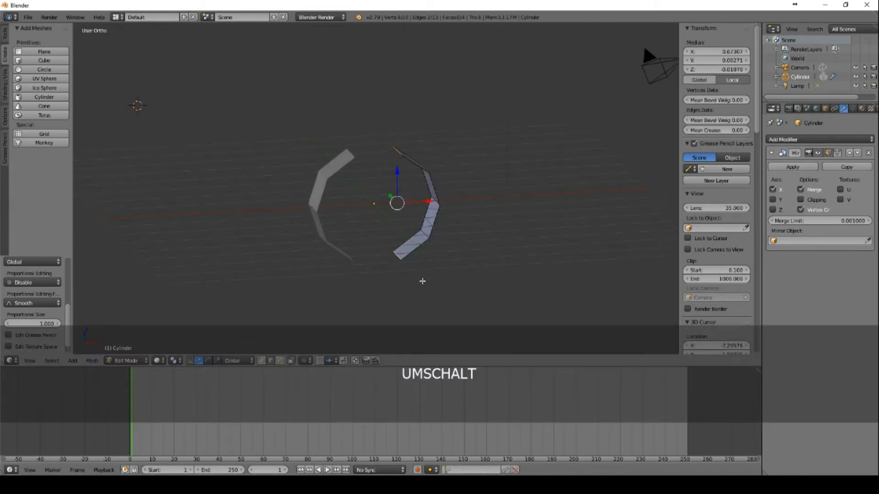
key(KP_3)
key(KP_1)
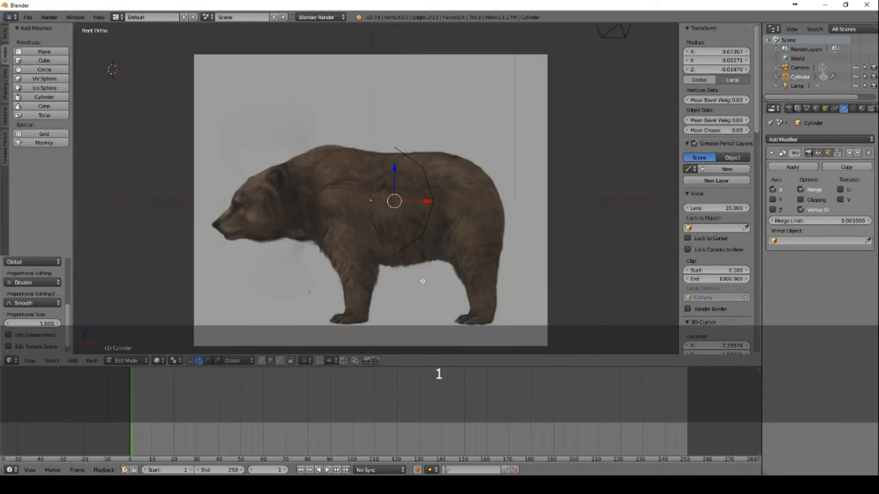
key(e)
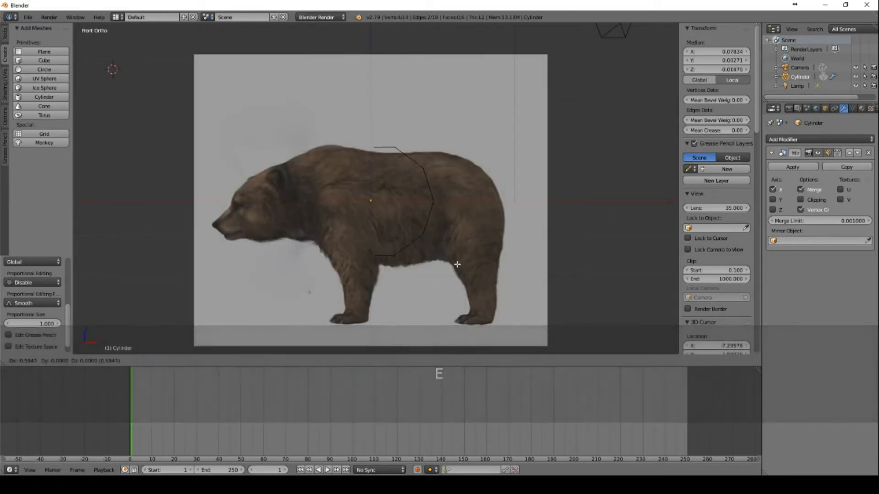
key(x)
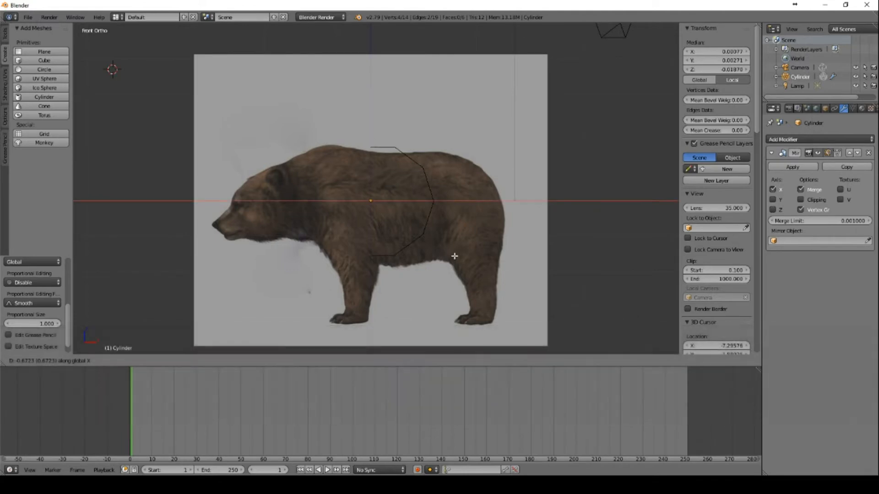
click(454, 256)
- Move the whole half cylinder onto the bear's rear torso in the right orthographic view, to about Y 1.49, Z -0.17
middle_drag(453, 255, 338, 164)
key(KP_1)
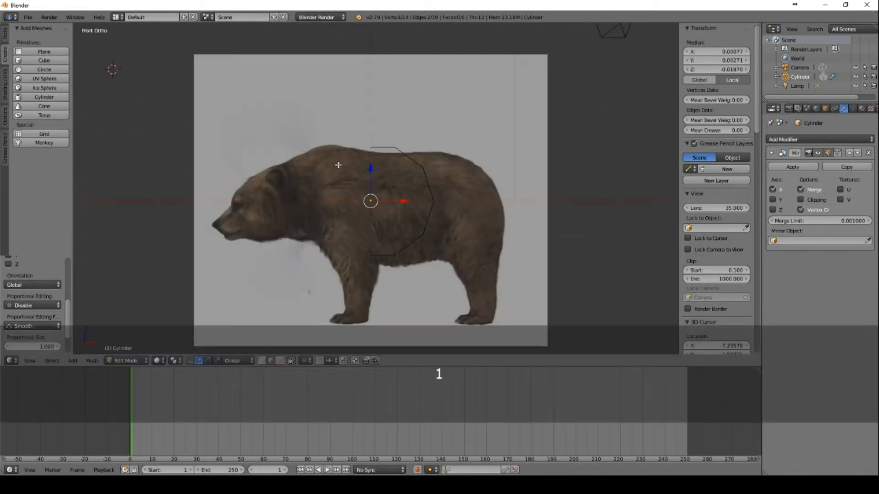
key(KP_3)
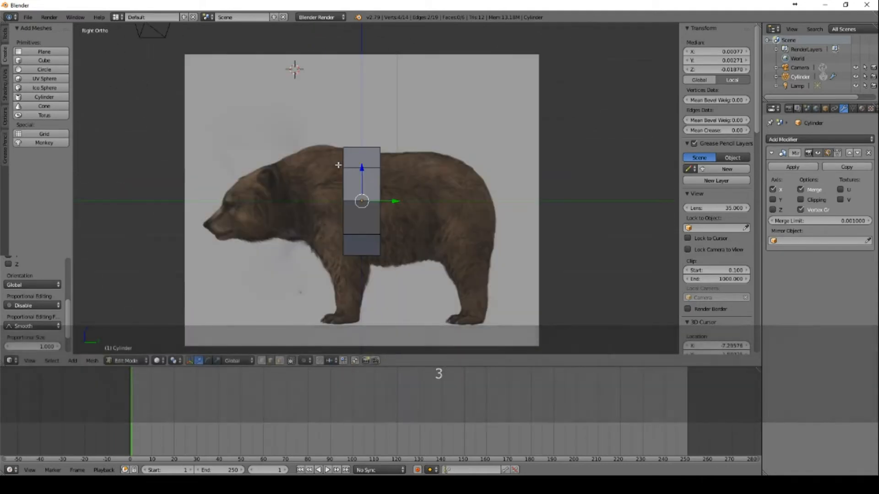
scroll(475, 237, up, 4)
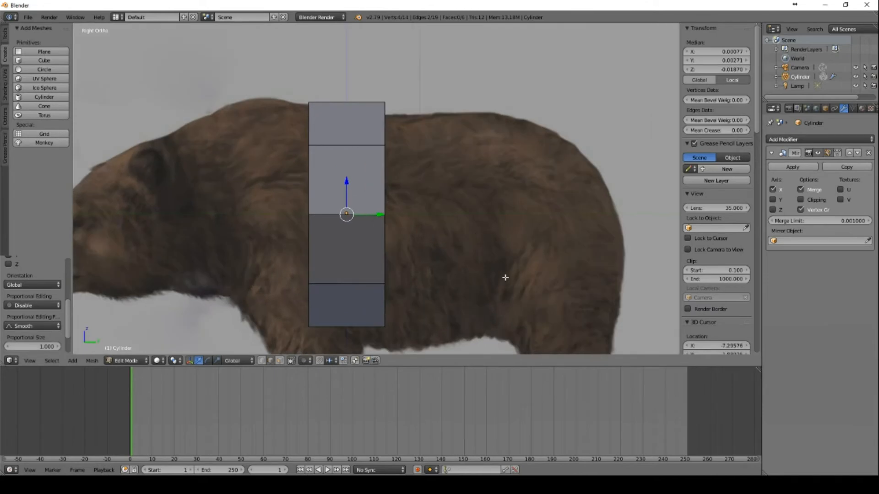
key(a)
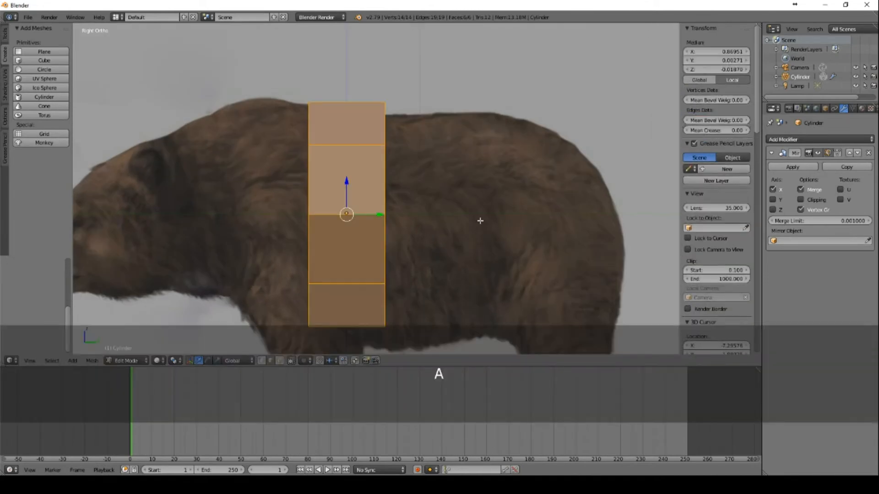
key(g)
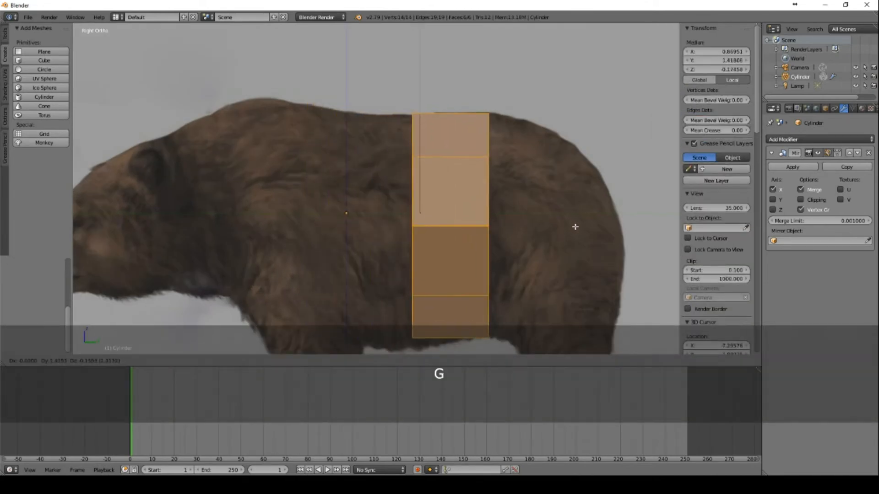
click(578, 227)
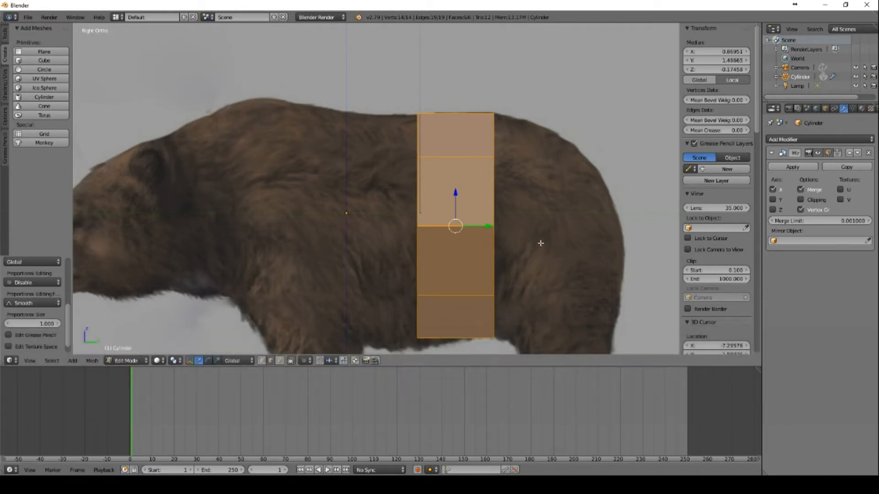
- Duplicate the half cylinder over the bear's hindquarters at about Y 3.19, Z -1.48 and rotate the copy about 90°
scroll(539, 258, down, 3)
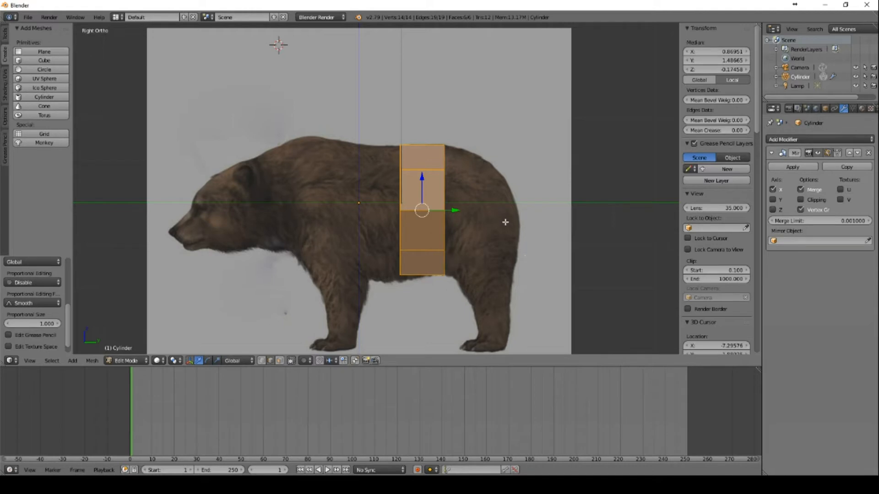
scroll(505, 222, down, 2)
scroll(506, 241, up, 3)
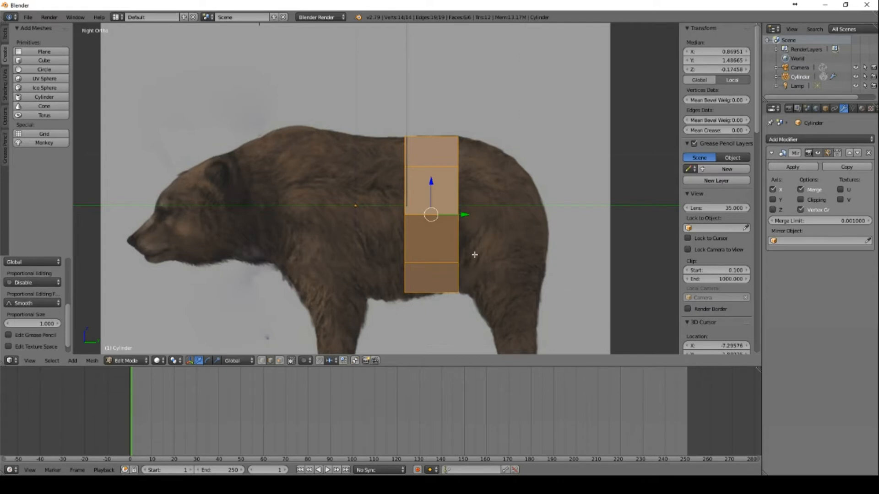
shift+middle_drag(557, 287, 510, 237)
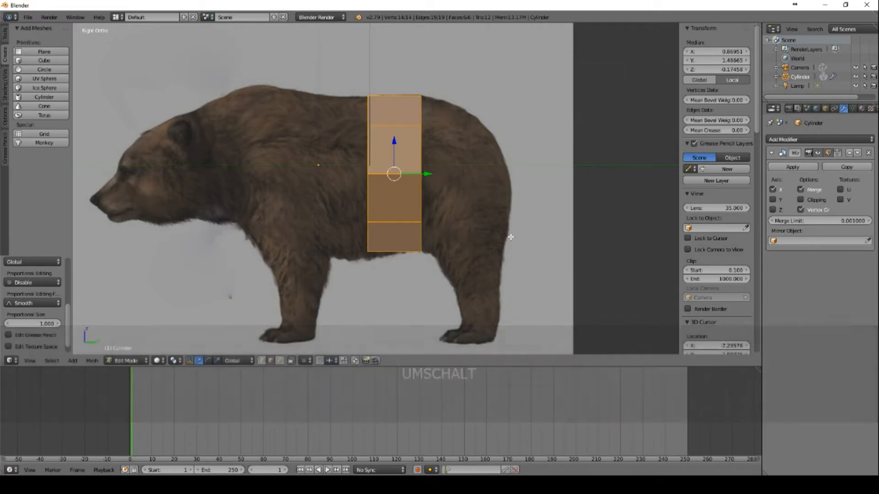
key(d)
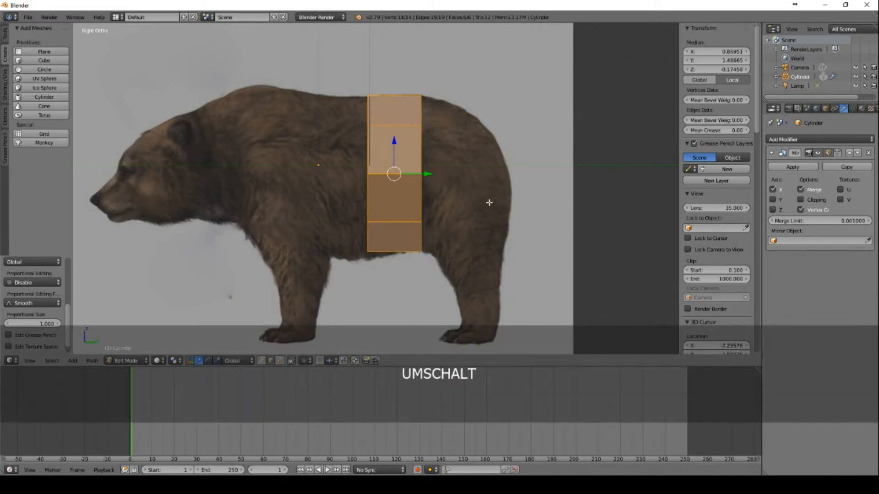
key(shift+d)
click(575, 269)
key(r)
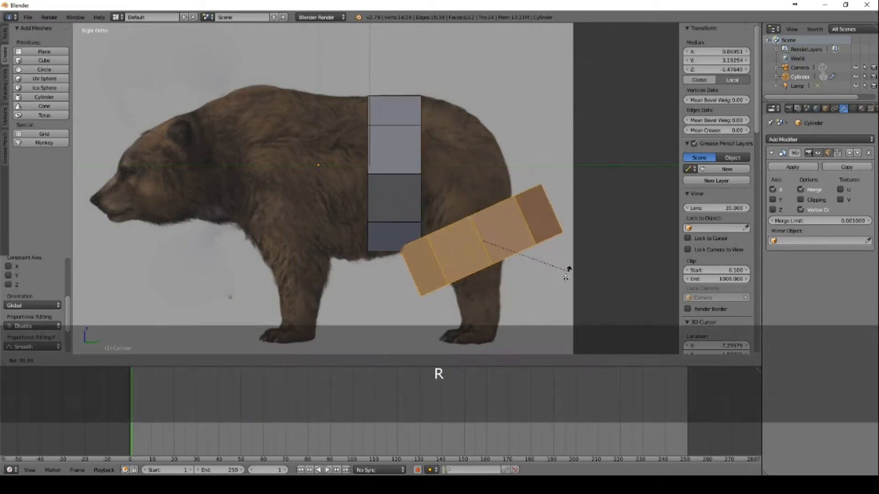
click(545, 305)
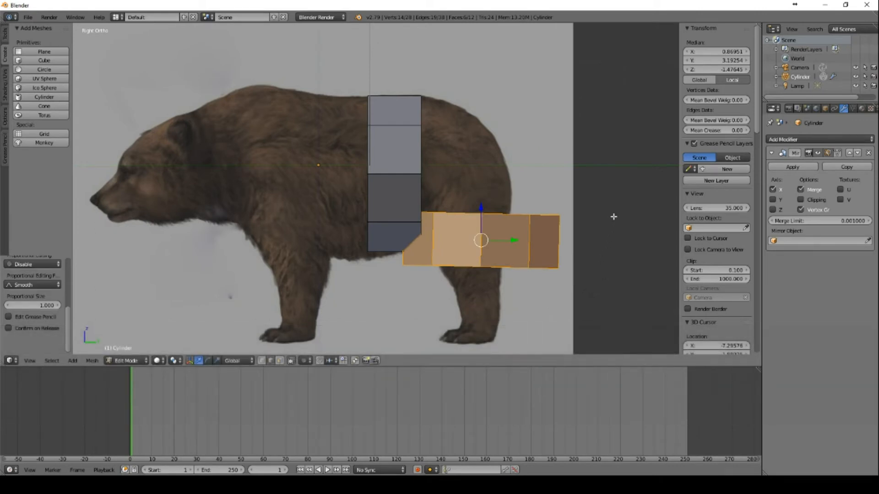
- Scale the copy down to the width of the lower hind leg and move it above the paw, about Y 3.17, Z -2.90
key(s)
click(520, 229)
key(g)
click(541, 286)
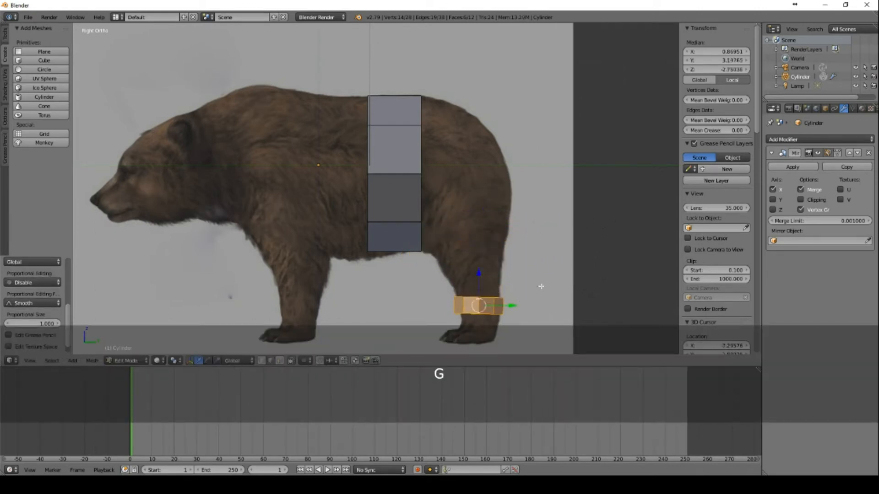
key(s)
click(534, 285)
key(g)
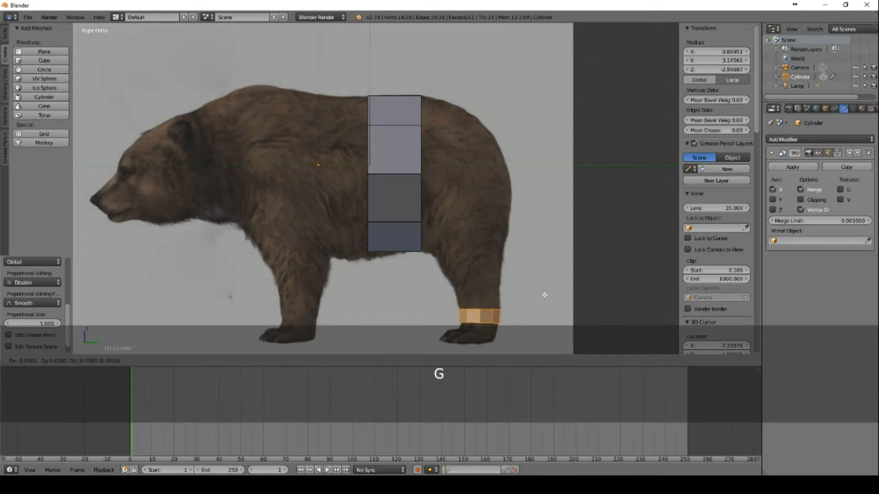
click(546, 291)
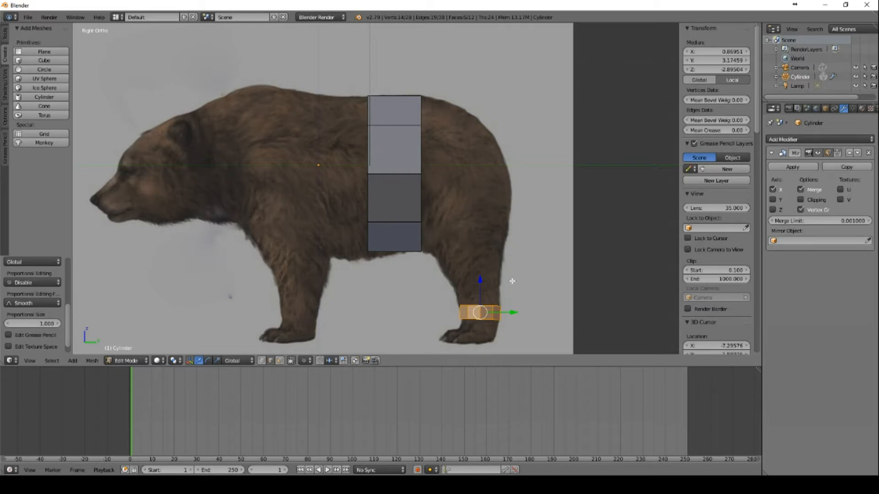
- Nudge the small half cylinder on the hind leg to about Y 3.16, Z -2.85 and check it in Object Mode
key(g)
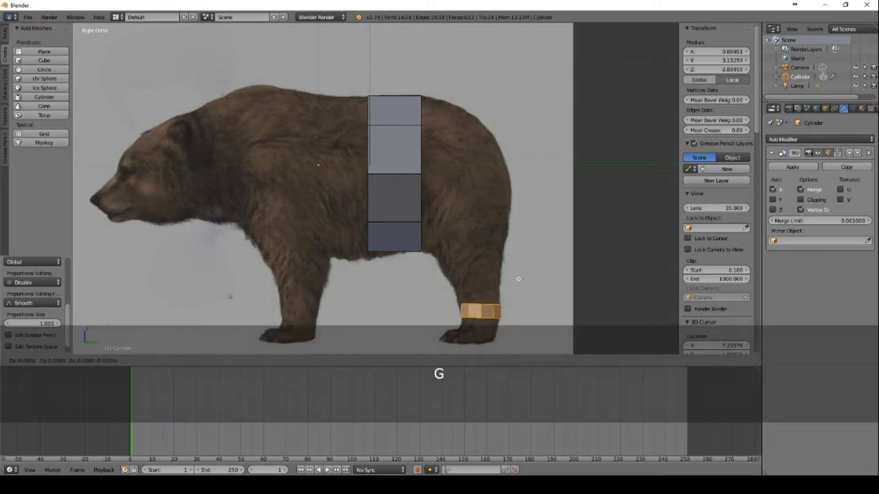
middle_drag(524, 283, 555, 288)
key(Tab)
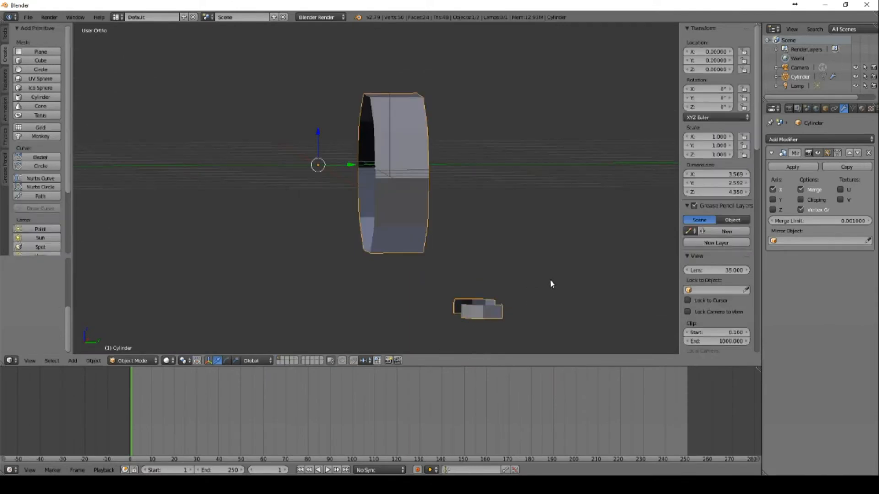
key(Tab)
key(KP_3)
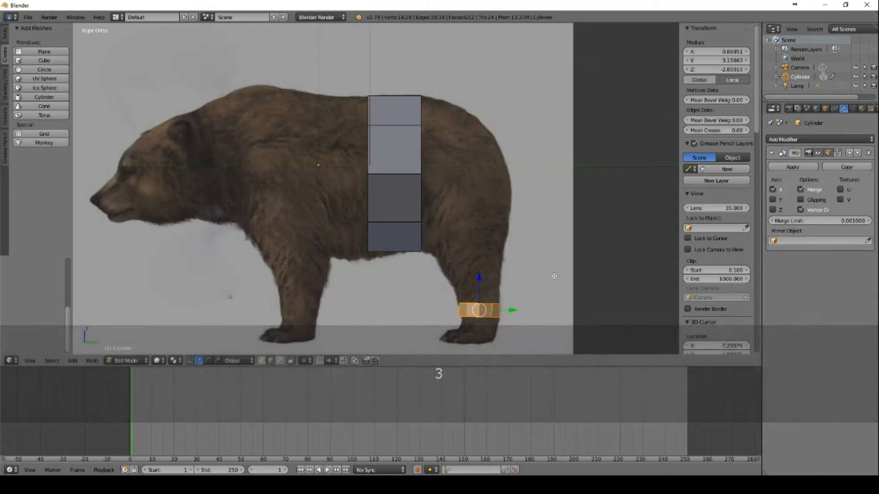
- Select all lower edges of the leg half cylinder and extrude them down to the paw, to about Z -3.24
shift+middle_drag(545, 273, 423, 165)
scroll(449, 209, up, 6)
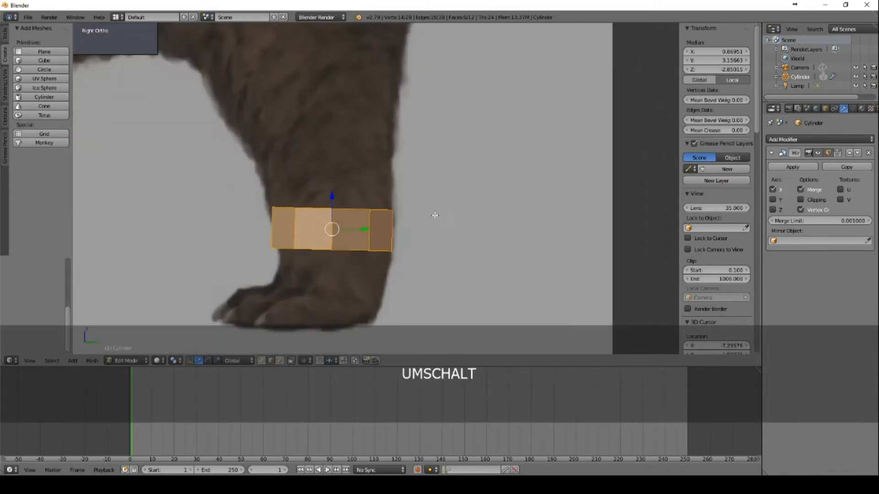
mouse_move(435, 215)
shift+middle_down()
mouse_move(494, 166)
mouse_move(502, 188)
mouse_move(435, 212)
shift+middle_up()
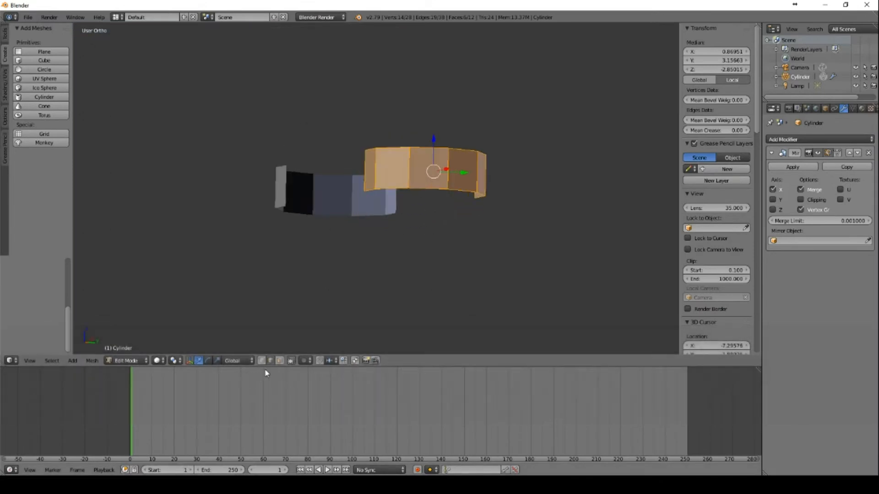
right_click(370, 186)
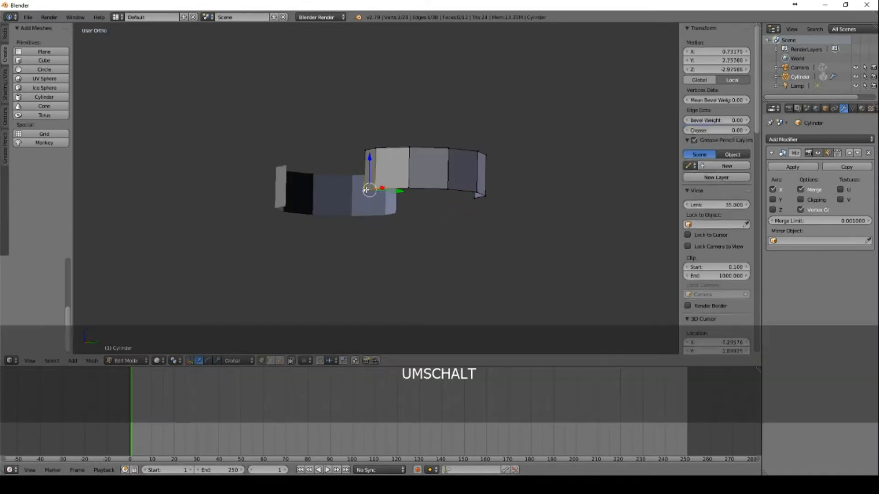
shift+right_click(478, 196)
shift+right_click(479, 195)
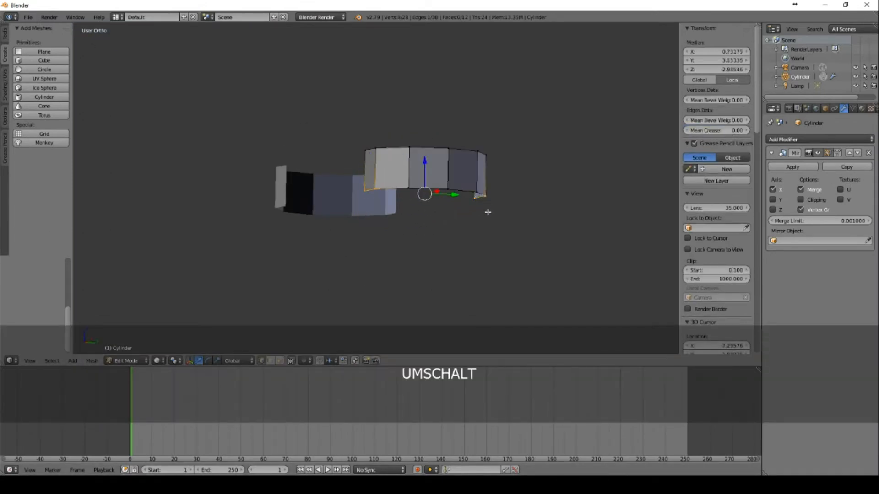
shift+right_click(477, 193)
shift+right_click(449, 192)
shift+right_click(409, 188)
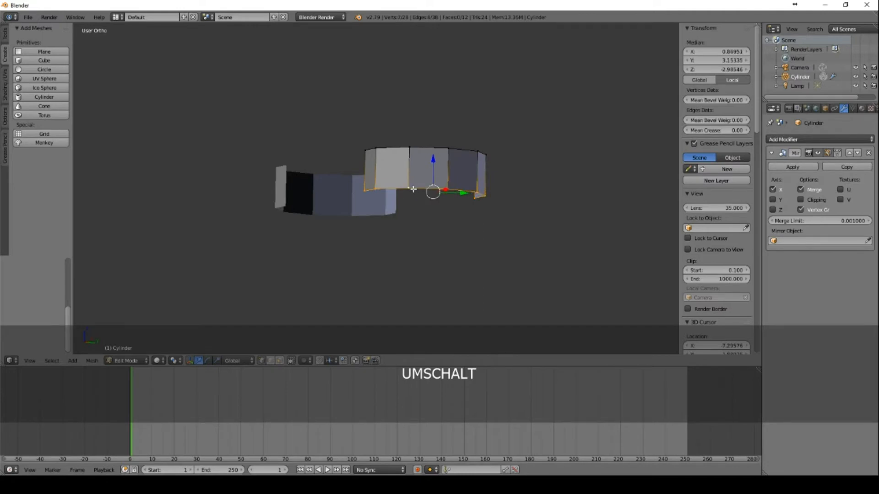
key(KP_3)
key(e)
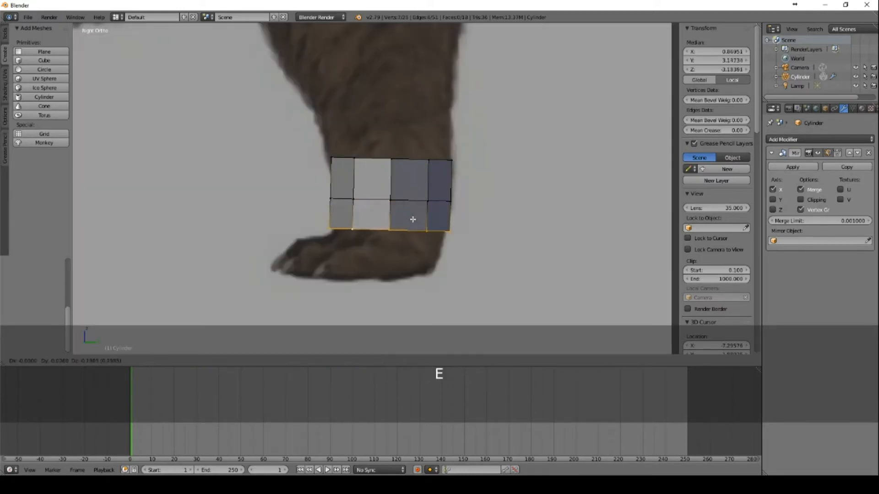
click(413, 228)
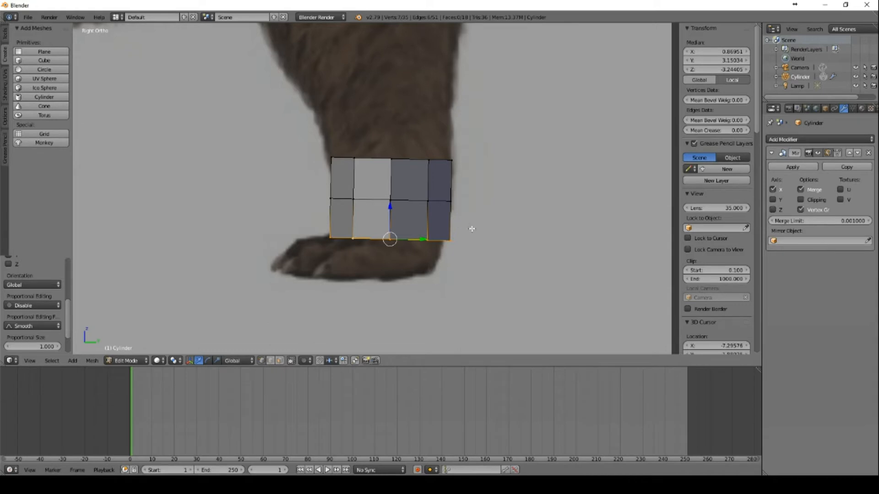
- Scale the extruded lower edge in slightly and tilt it to follow the top of the hind paw
key(s)
key(r)
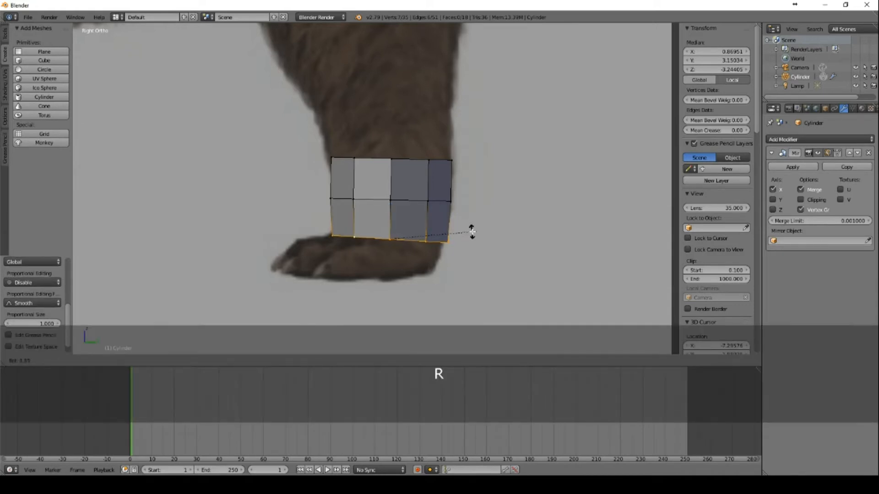
click(472, 232)
- Select the leg piece's open vertical edges and extrude them toward the mirror plane in top view, to about X 0.42
middle_drag(361, 251, 437, 258)
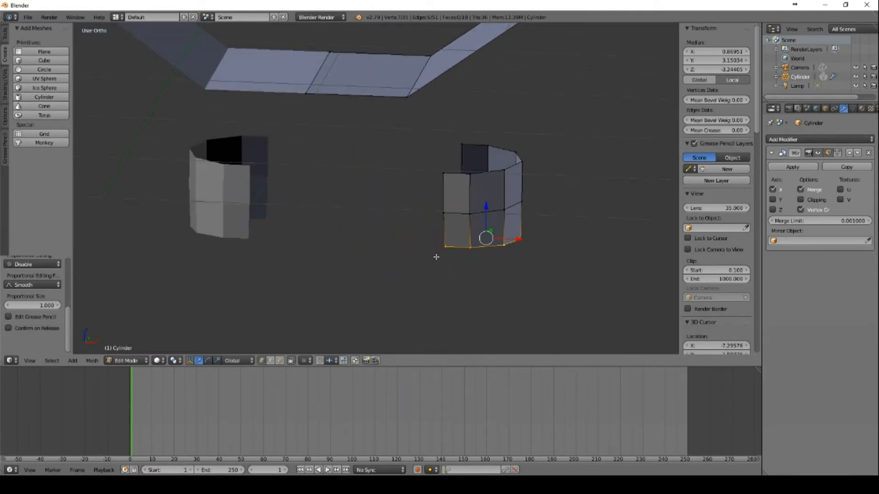
scroll(436, 257, down, 6)
scroll(436, 257, up, 3)
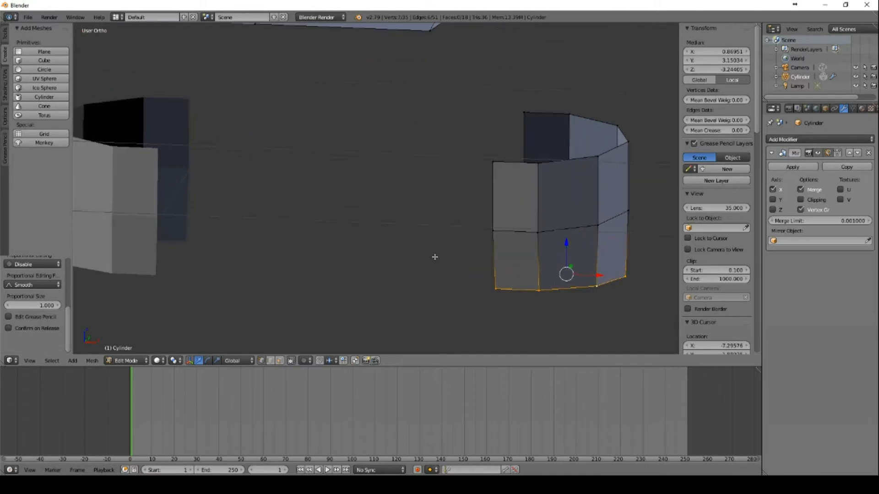
scroll(434, 257, down, 4)
middle_drag(341, 192, 563, 231)
right_click(356, 131)
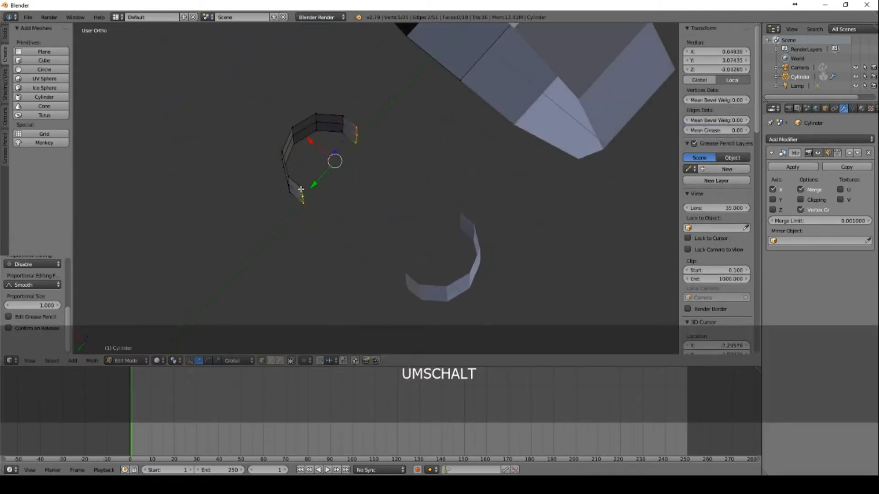
key(KP_7)
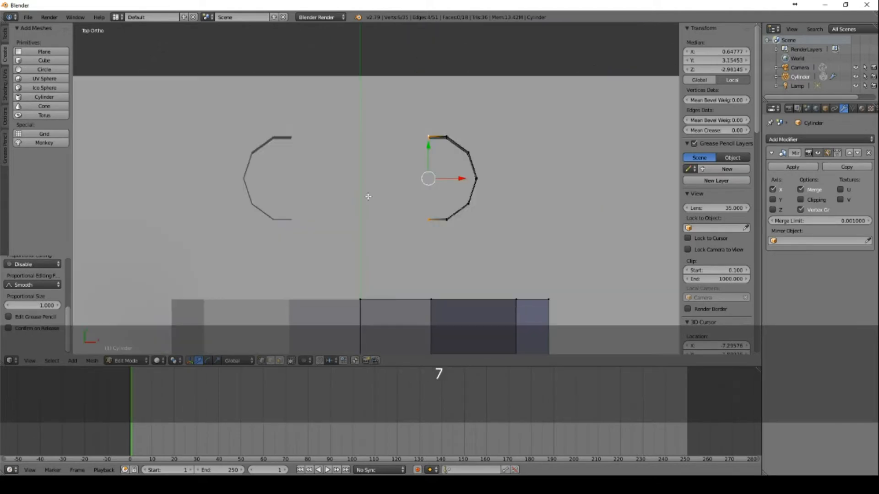
key(e)
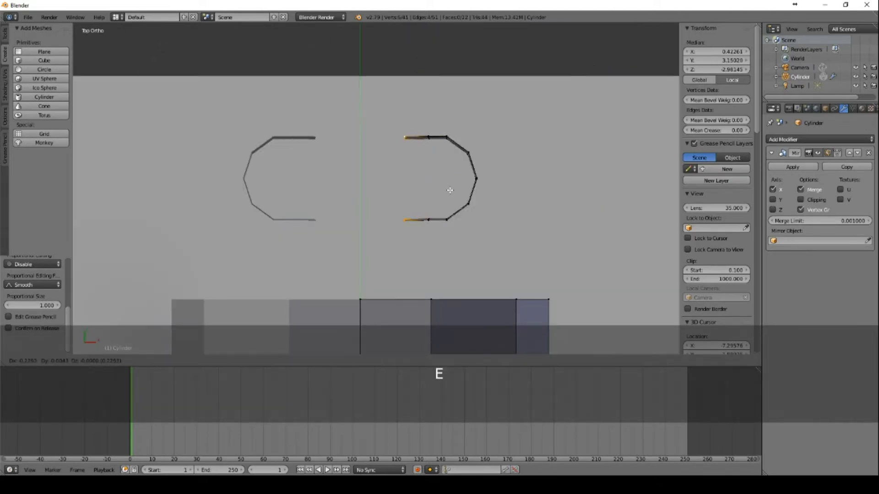
click(449, 189)
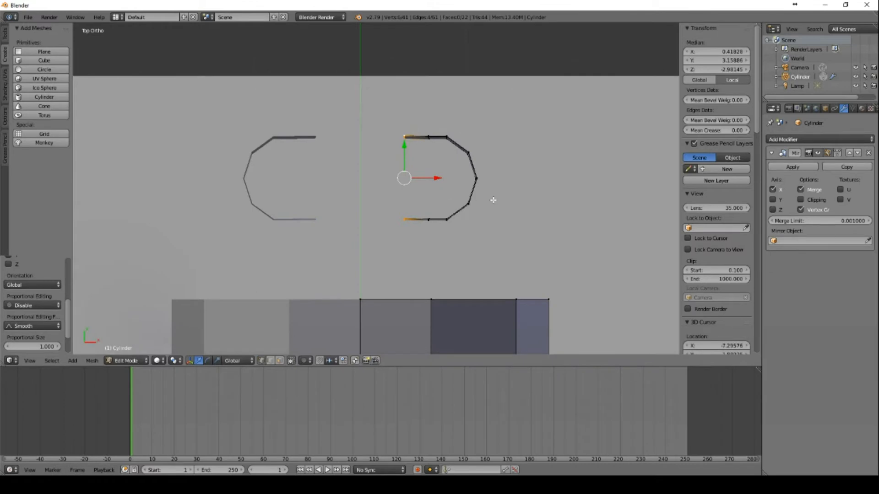
- Scale the extruded vertical edges closer together along Y to round off the leg's inner side
key(s)
key(x)
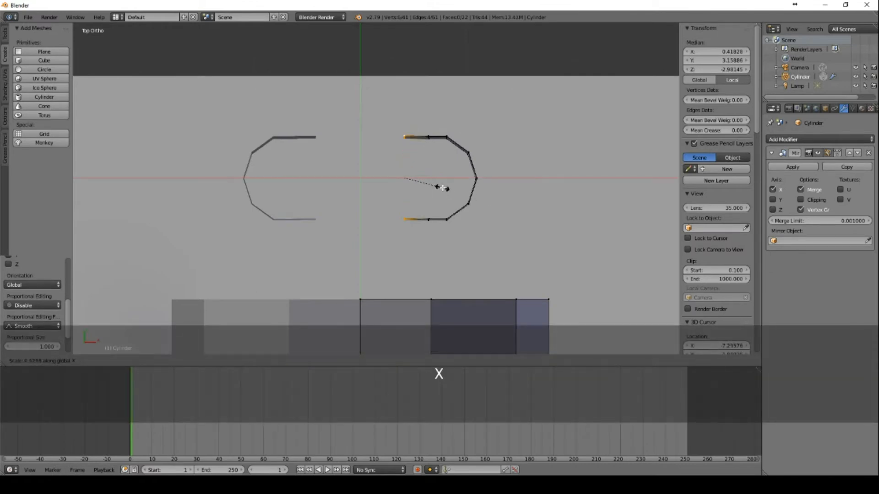
key(y)
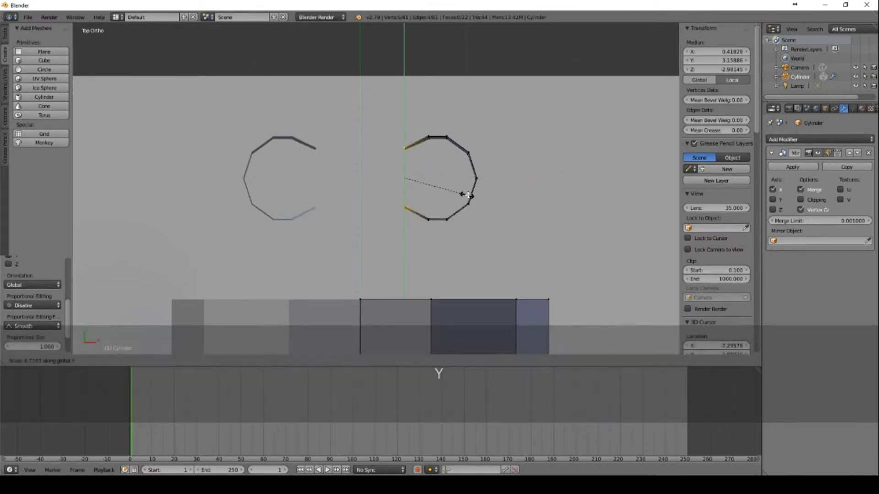
click(457, 194)
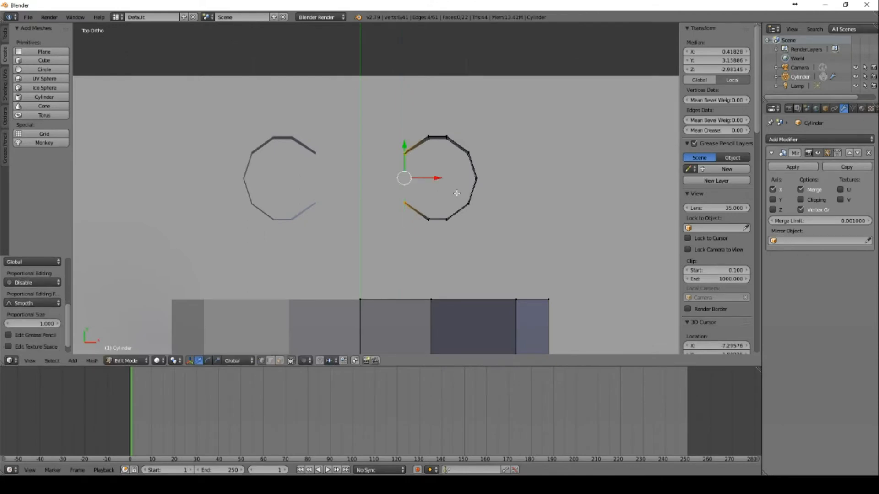
- Close the leg's ring by extruding the open vertical edges once more and bringing them together along Y at about X 0.33
key(e)
click(440, 193)
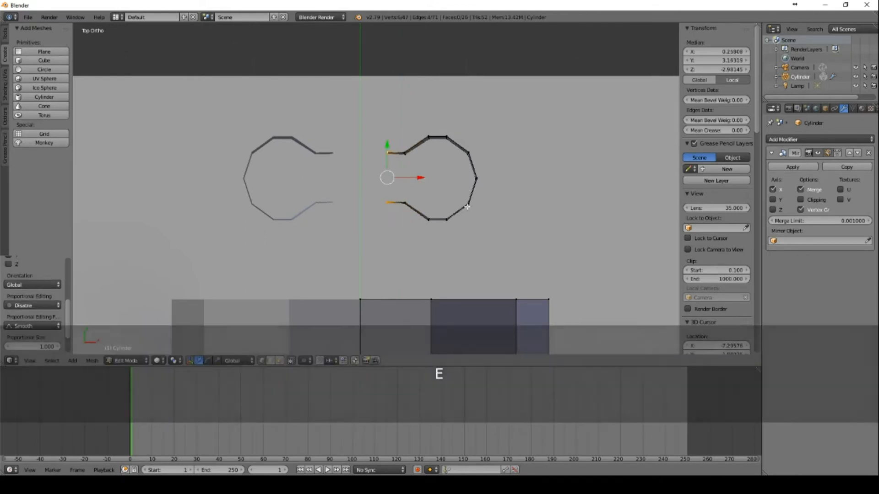
key(s)
key(x)
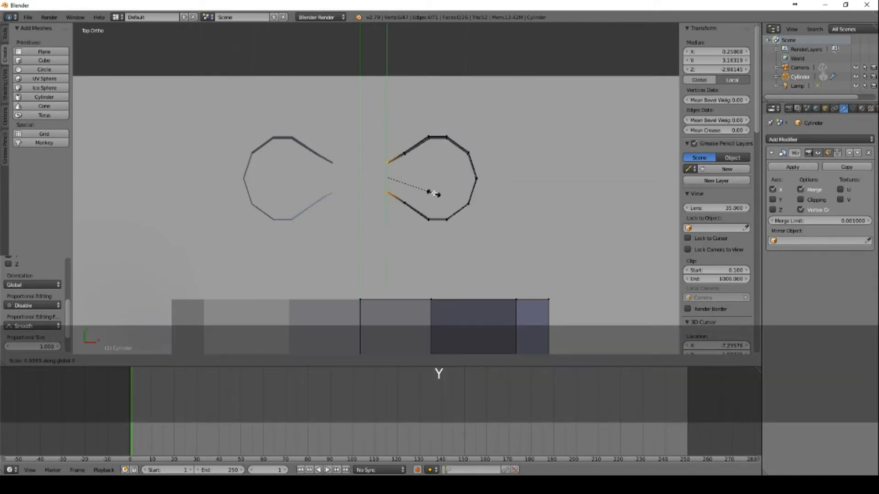
click(392, 176)
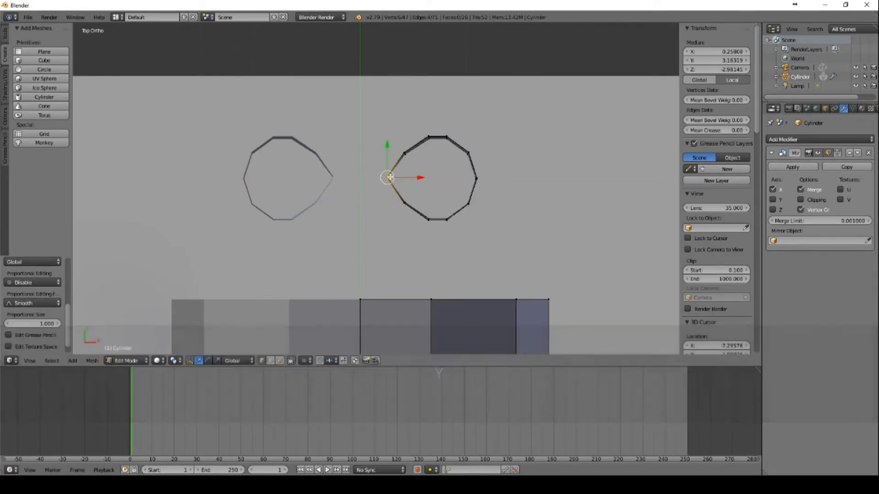
key(g)
click(428, 183)
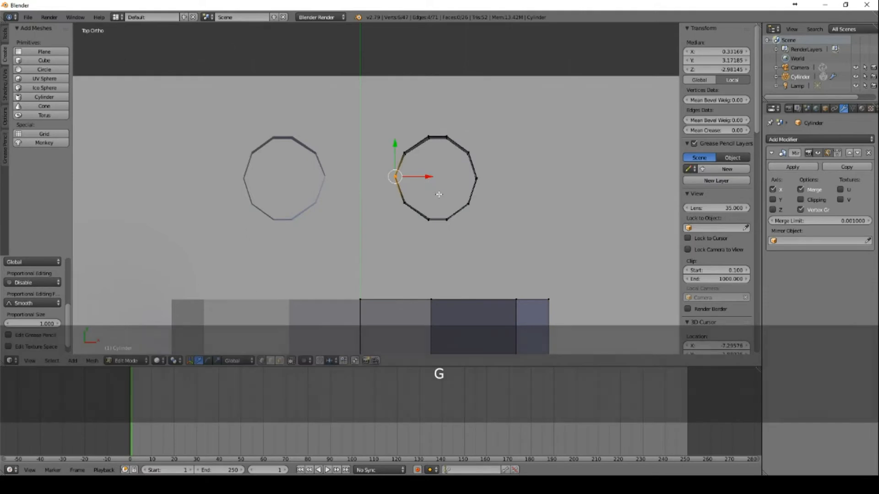
- Merge the three doubled vertex pairs along the leg's inner seam, each at the first selected vertex
middle_drag(438, 191, 599, 122)
scroll(599, 121, up, 5)
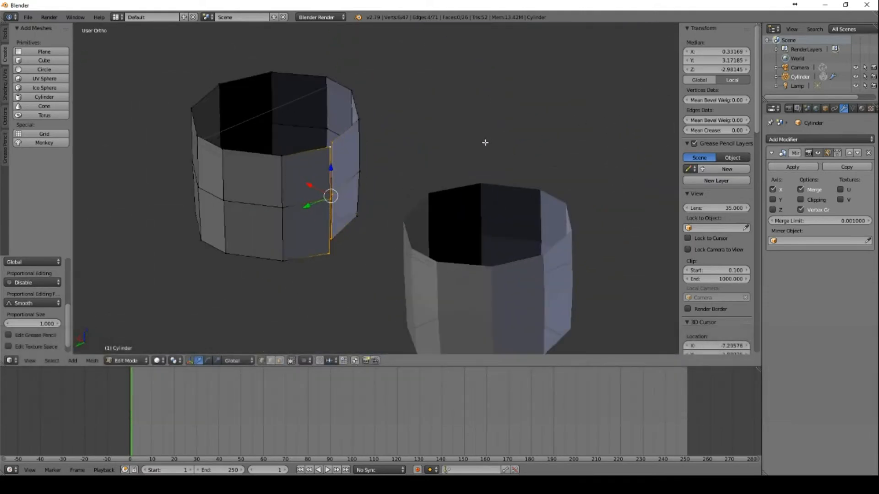
right_click(311, 129)
shift+right_click(314, 124)
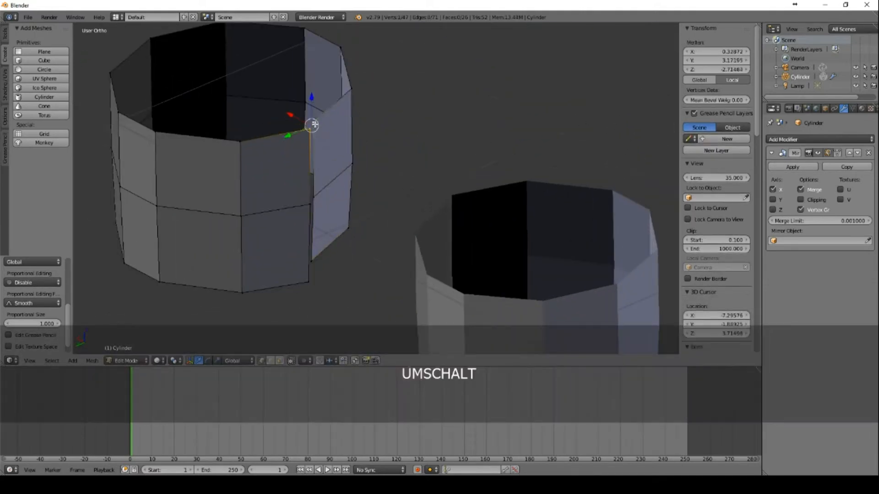
key(alt+m)
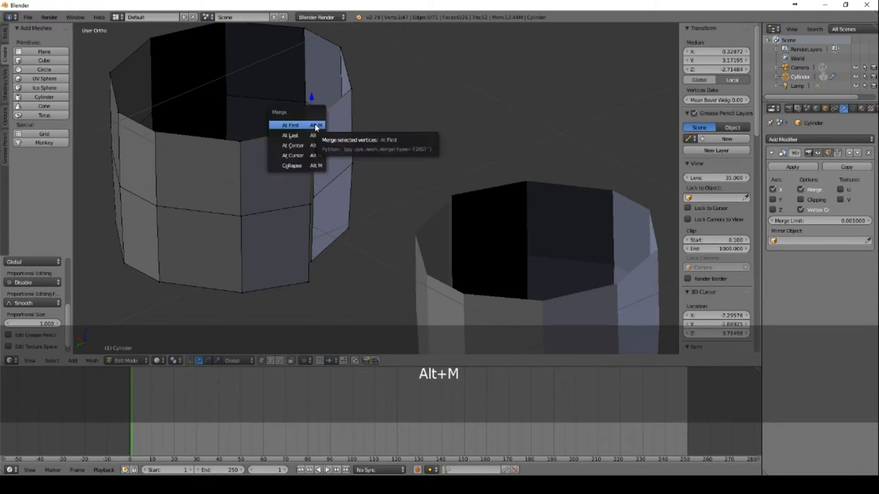
click(315, 127)
right_click(310, 201)
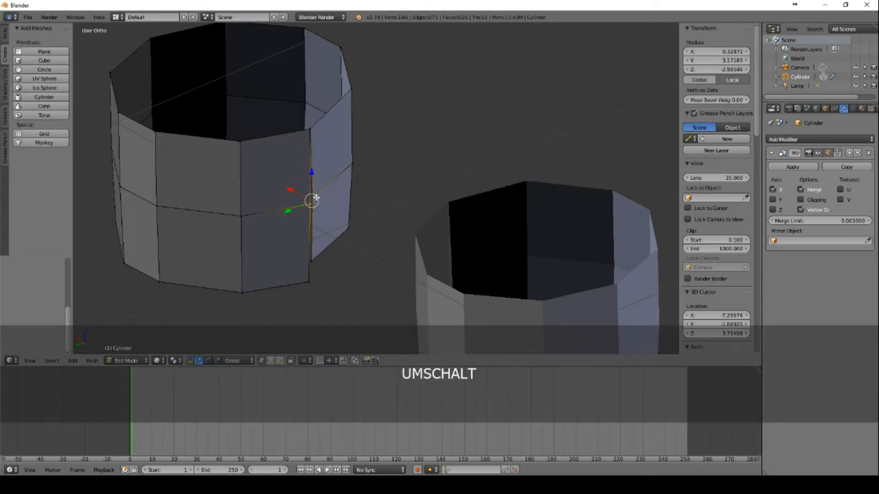
key(alt+m)
click(311, 198)
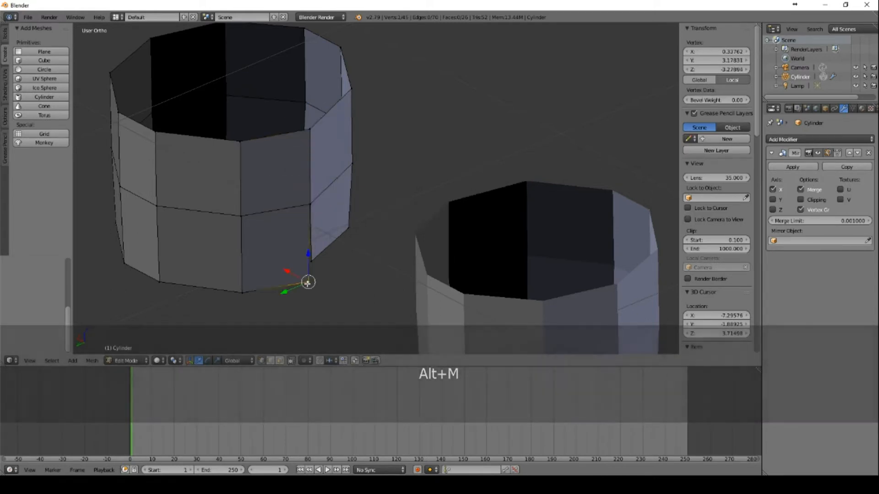
shift+right_click(312, 263)
key(alt+m)
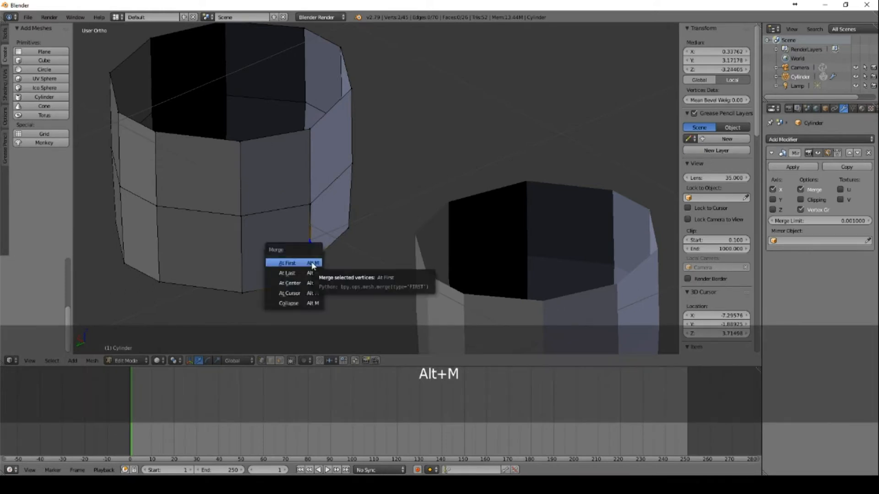
click(311, 261)
- Select the leg's front lower edges and extrude them twice in side view, over the paw and down to the toe tip at about Y 2.42, Z -3.45
middle_drag(228, 176, 435, 184)
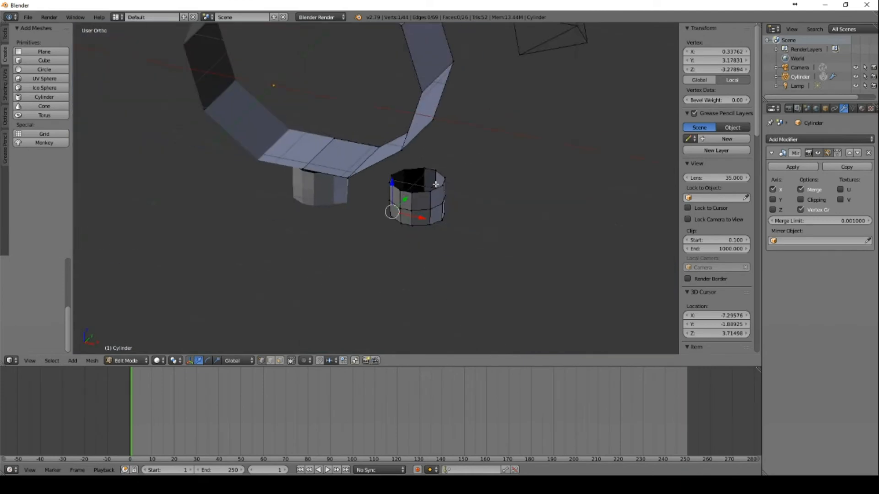
shift+right_click(404, 225)
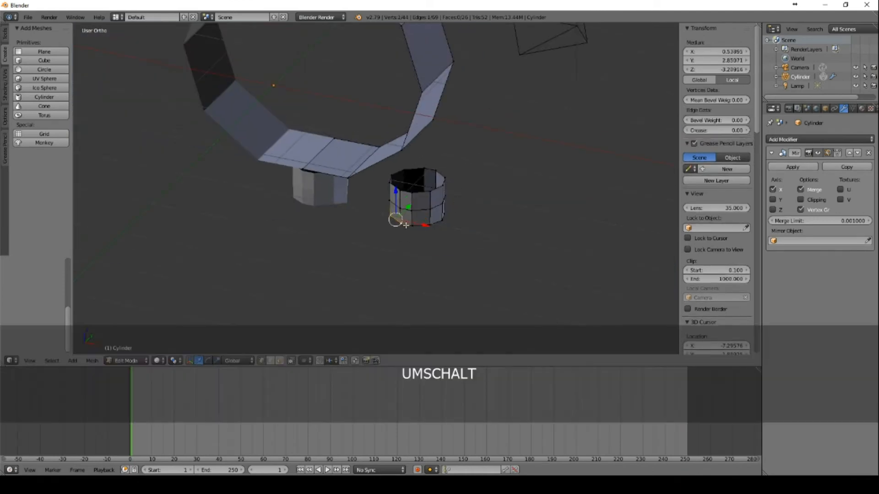
middle_drag(397, 235, 343, 226)
key(KP_1)
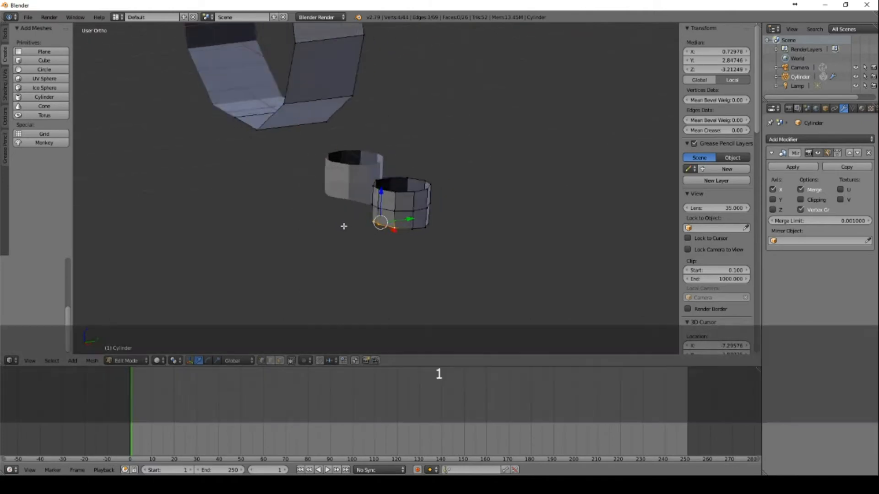
key(KP_3)
key(e)
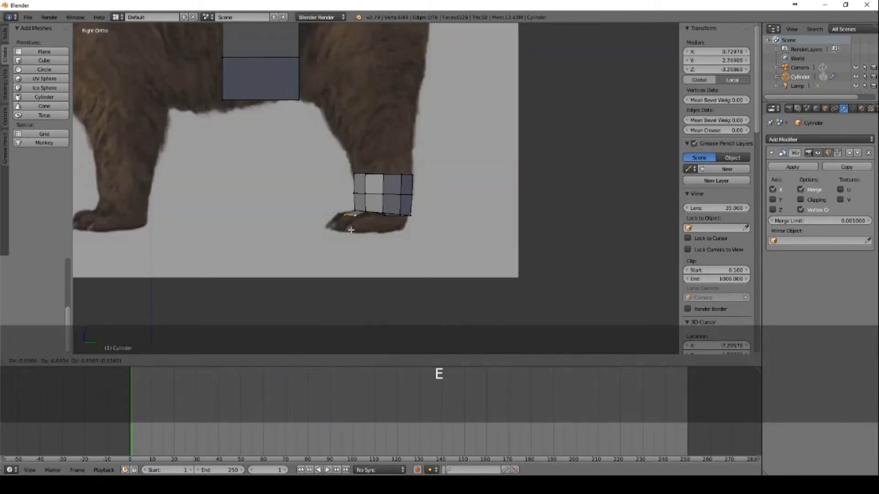
click(338, 232)
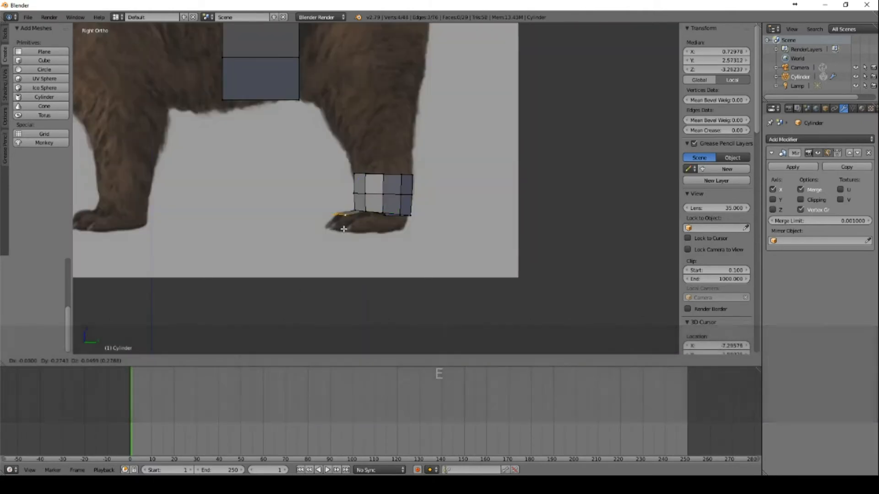
key(e)
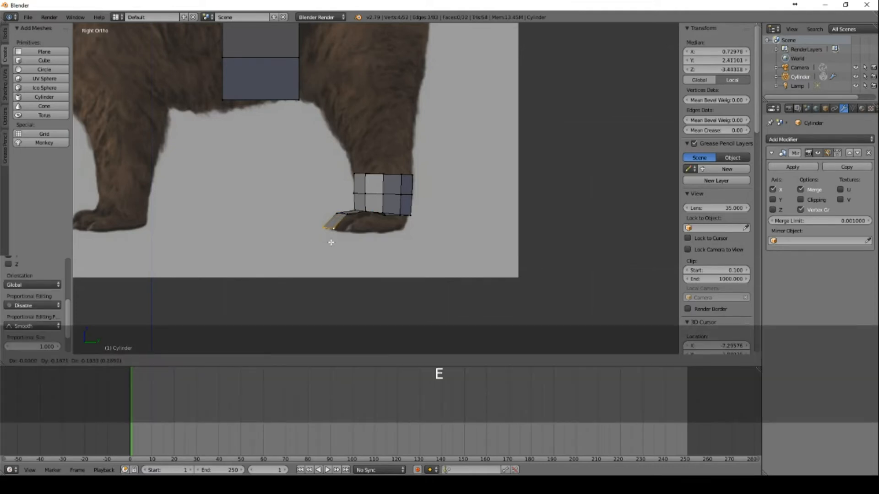
click(330, 242)
- Extrude the outer side edge of the paw front backward and set it upright beneath the leg at about Y 2.92, Z -3.37
middle_drag(393, 240, 408, 257)
scroll(408, 258, up, 2)
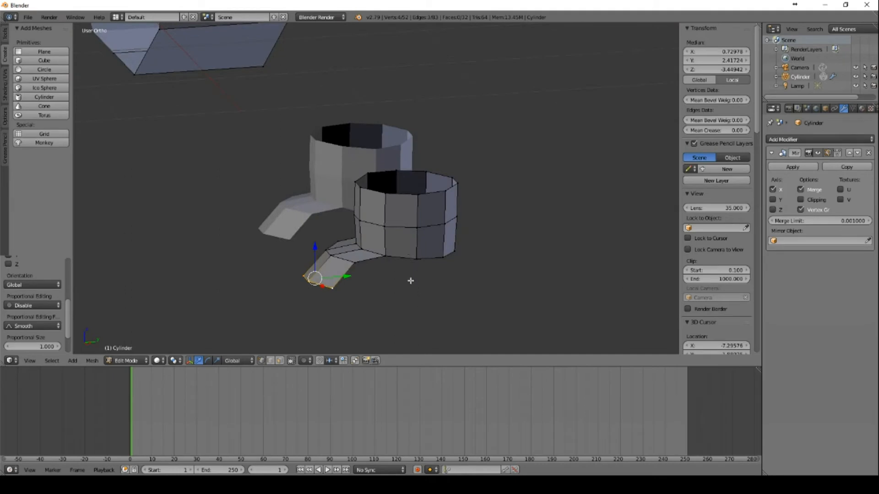
right_click(336, 291)
shift+right_click(353, 266)
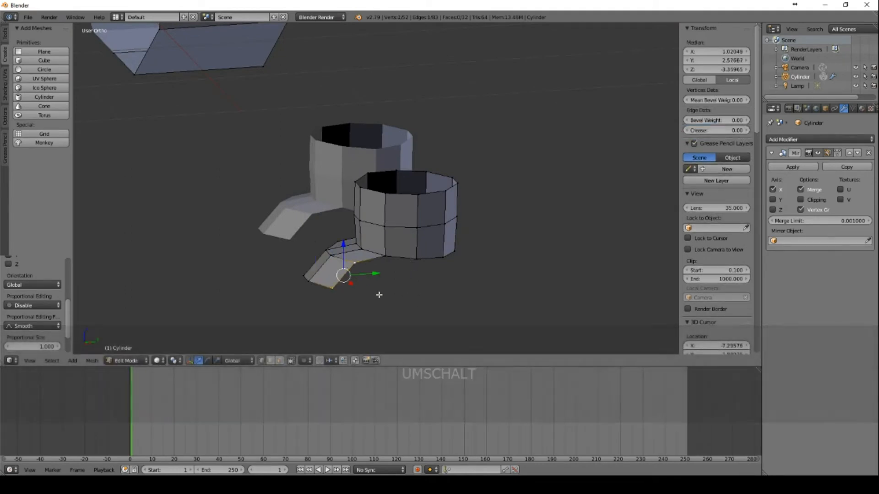
key(KP_3)
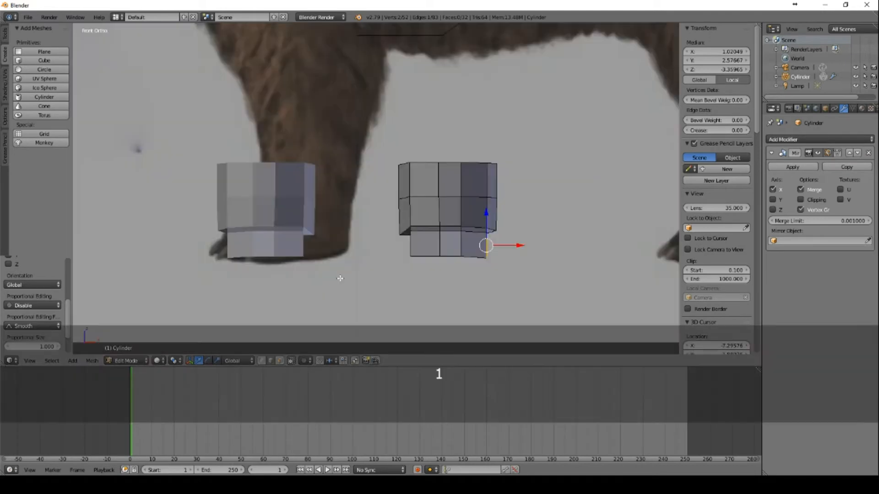
click(383, 280)
key(r)
click(404, 230)
key(g)
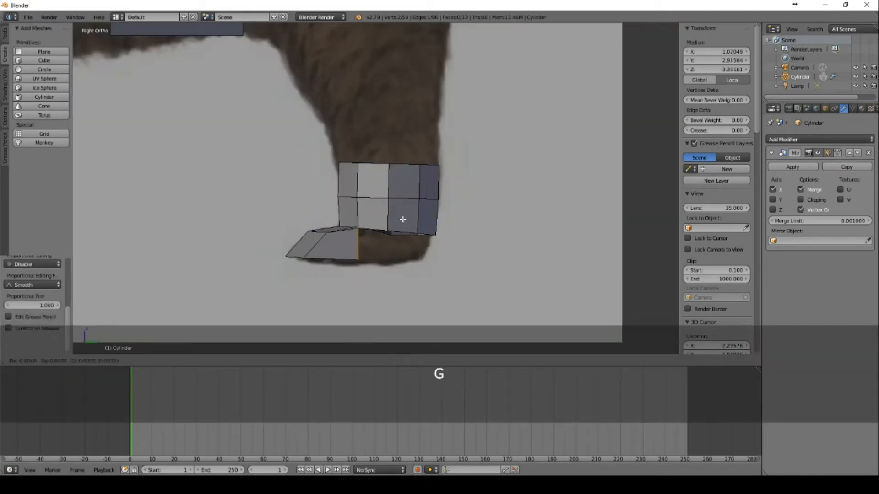
click(403, 224)
scroll(396, 245, up, 3)
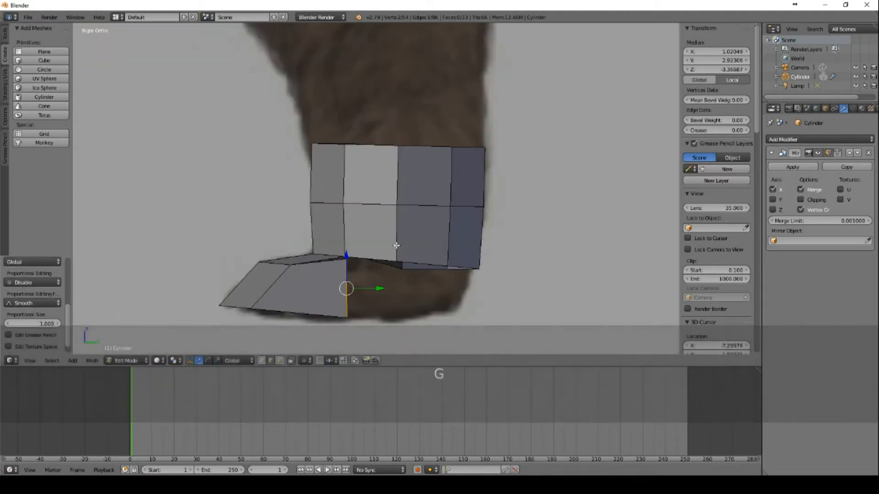
- Merge the upper vertex of the paw's new side edge with the leg's adjoining lower vertex at their center
mouse_move(398, 276)
middle_down()
mouse_move(382, 272)
mouse_move(391, 284)
middle_up()
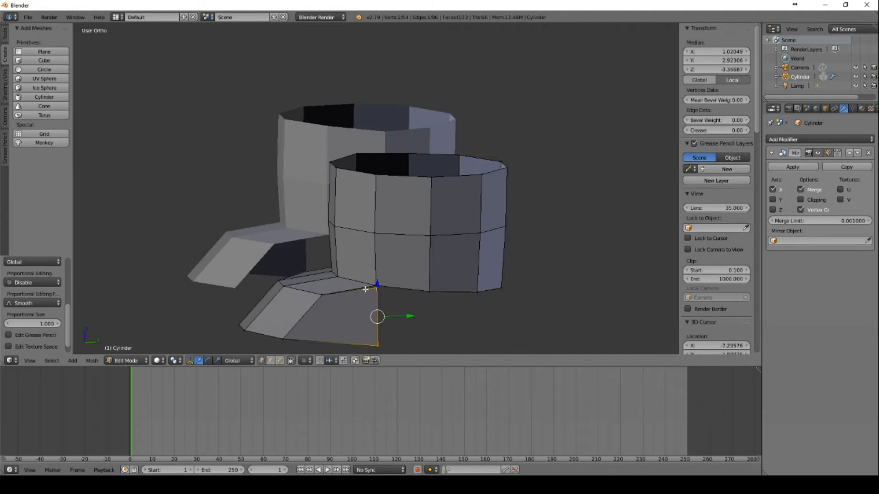
right_click(365, 289)
key(alt+m)
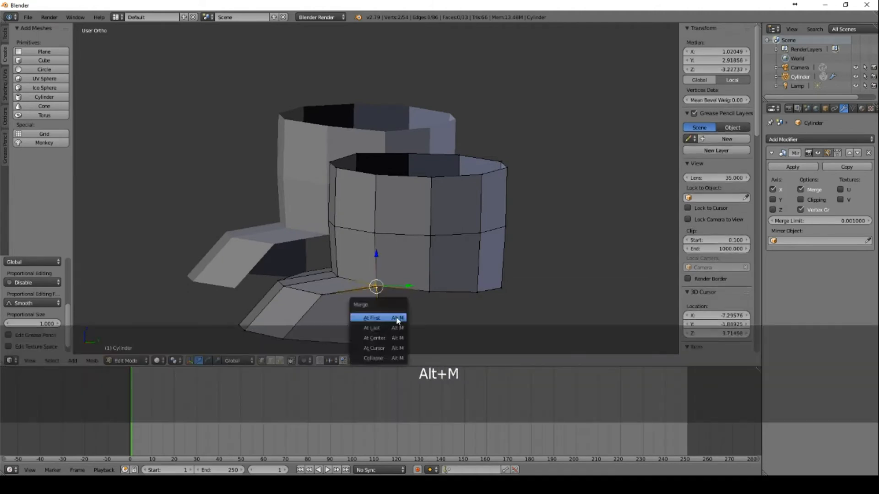
click(392, 338)
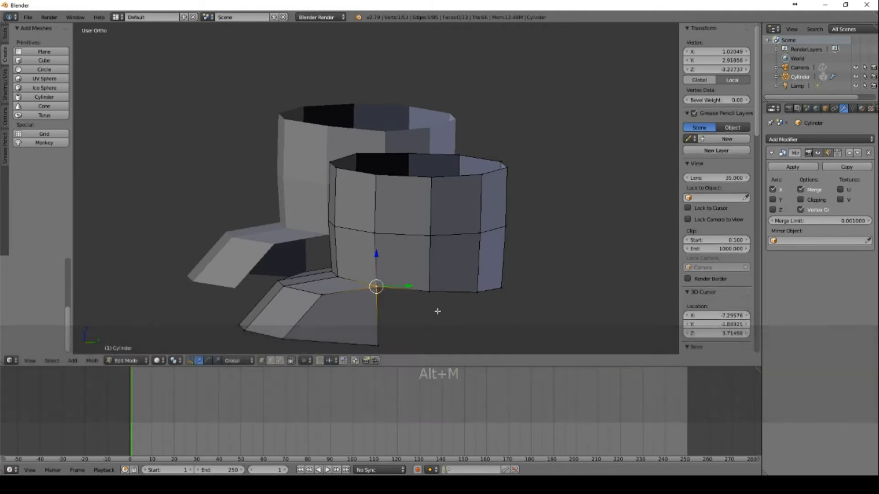
- Extrude the paw side's bottom rear vertex three times along the sole to the heel, ending at about Y 3.53, Z -3.47
right_click(379, 344)
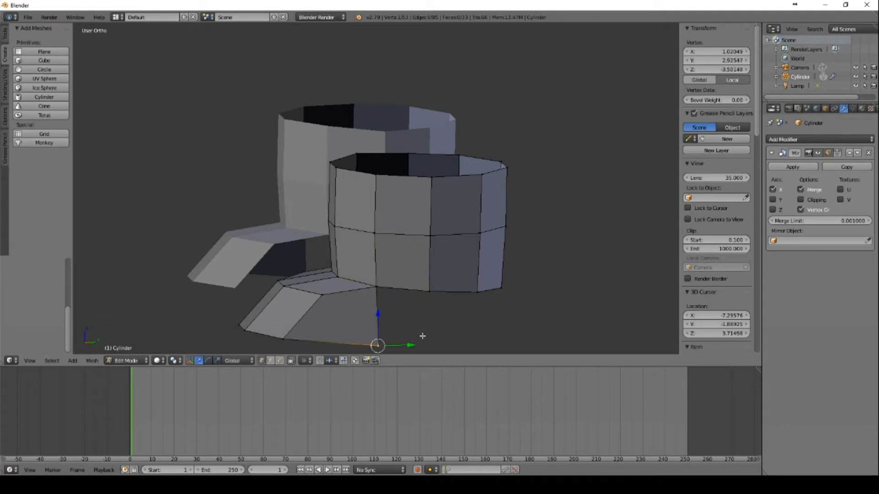
mouse_move(478, 332)
middle_down()
mouse_move(465, 312)
mouse_move(494, 331)
middle_up()
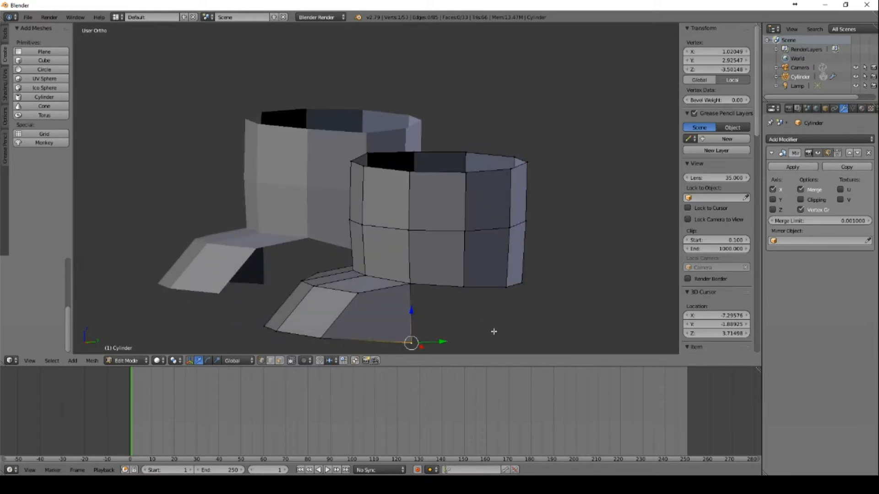
key(KP_1)
key(KP_3)
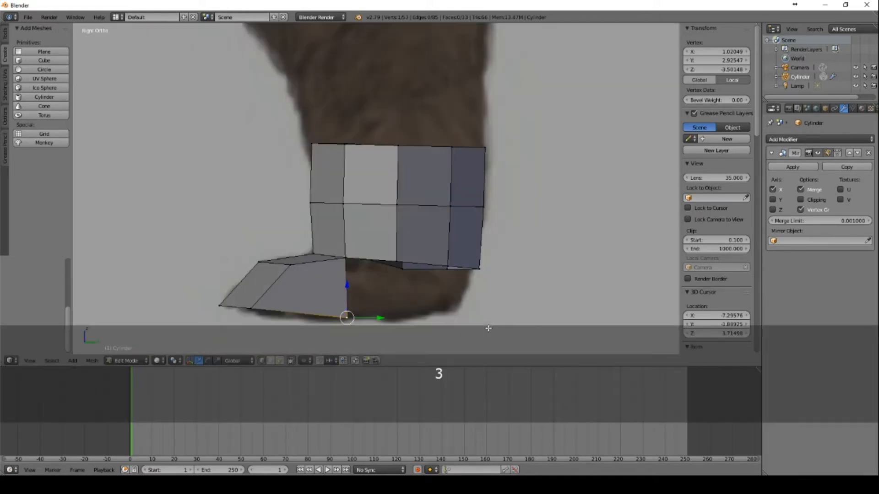
key(e)
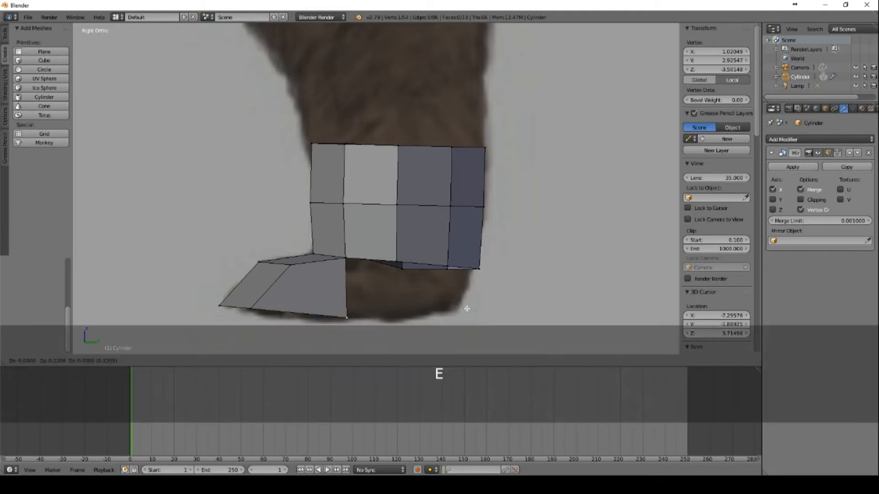
click(507, 306)
key(e)
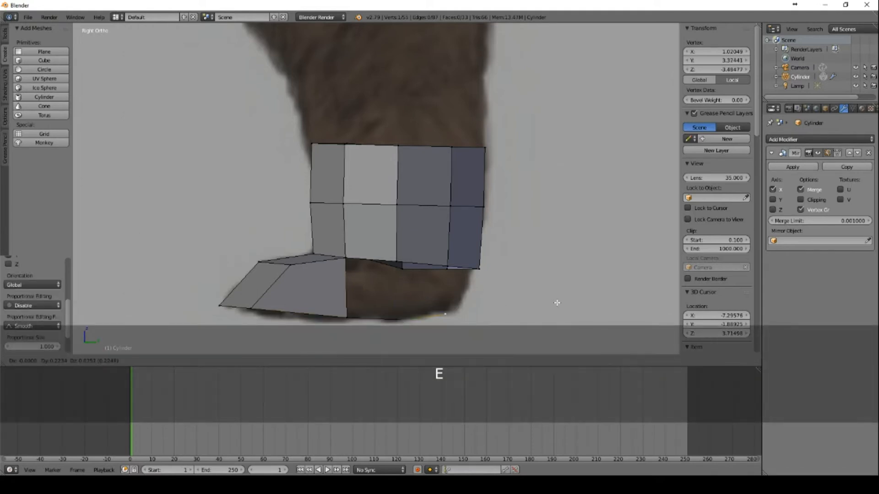
click(554, 300)
key(e)
click(629, 291)
- Fill the rearmost side face between the leg's lower edge and the last sole segment at the heel
shift+right_click(476, 274)
shift+right_click(443, 299)
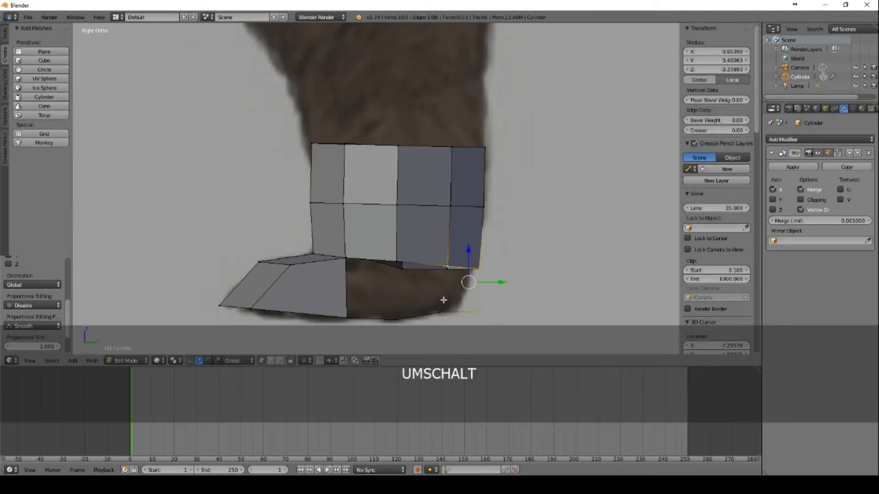
shift+right_click(441, 310)
key(f)
- Fill the side face directly in front of the heel face, between the leg's lower edge and the sole
right_click(391, 263)
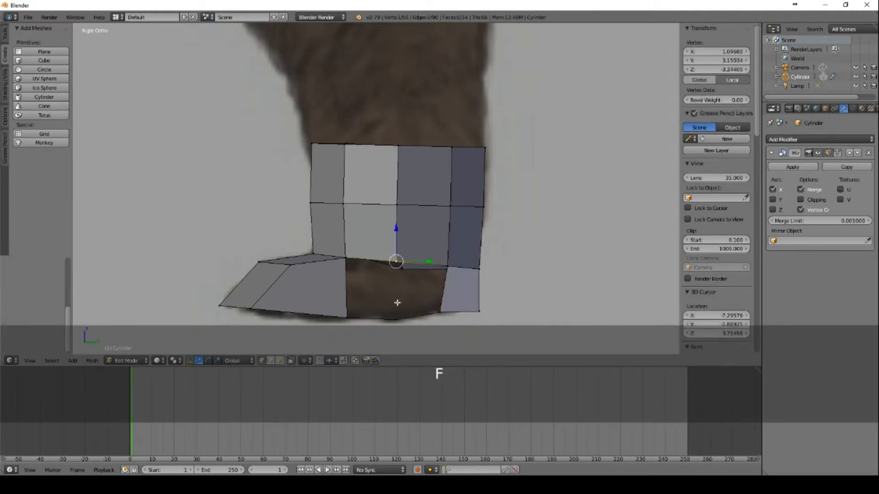
shift+right_click(392, 312)
shift+right_click(443, 309)
shift+right_click(446, 267)
key(f)
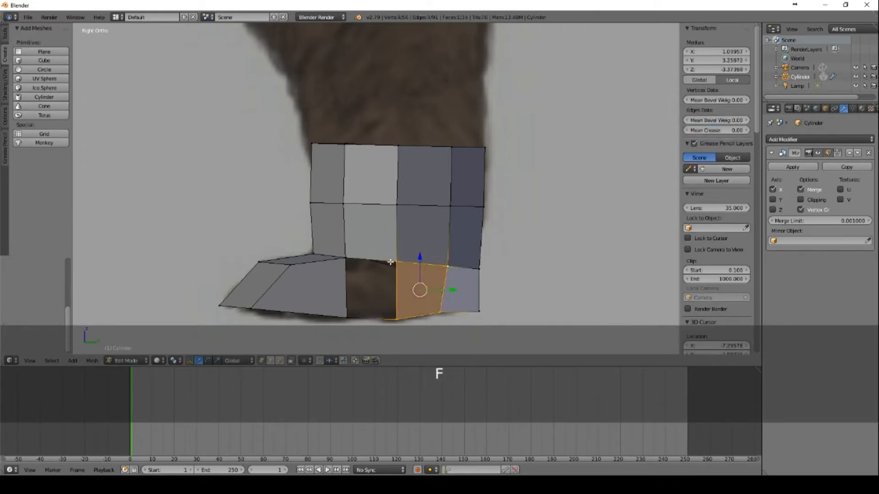
- Fill the remaining side gap between the paw's front part and the newly filled rear faces
right_click(396, 262)
shift+right_click(396, 319)
shift+right_click(347, 317)
shift+right_click(345, 259)
key(f)
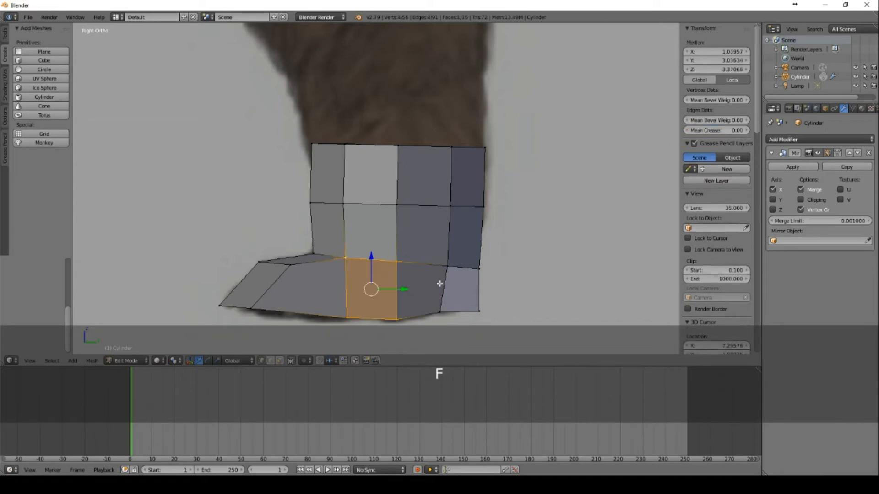
- Move the heel's bottom vertex inward along X to about X 0.82
middle_drag(439, 283, 259, 259)
right_click(279, 317)
middle_drag(281, 318, 392, 265)
key(KP_5)
scroll(370, 270, down, 4)
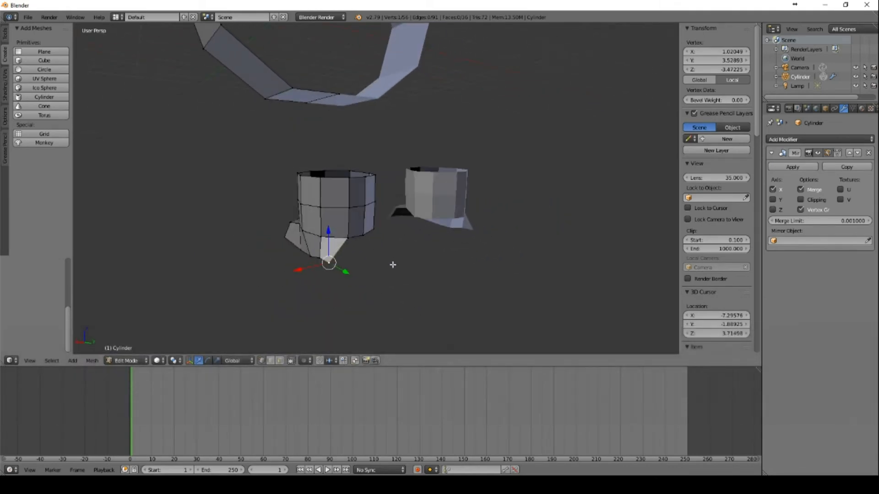
key(g)
key(x)
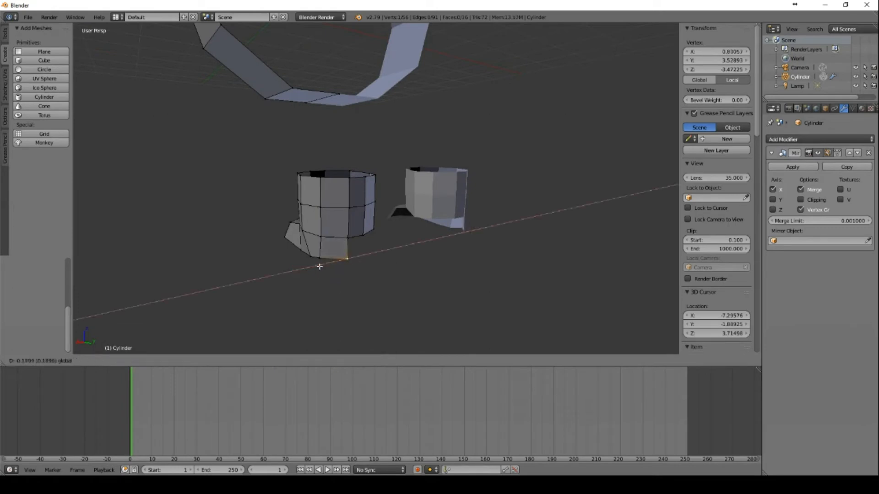
click(323, 265)
mouse_move(386, 263)
middle_down()
mouse_move(488, 263)
mouse_move(387, 251)
middle_up()
key(g)
key(x)
click(282, 250)
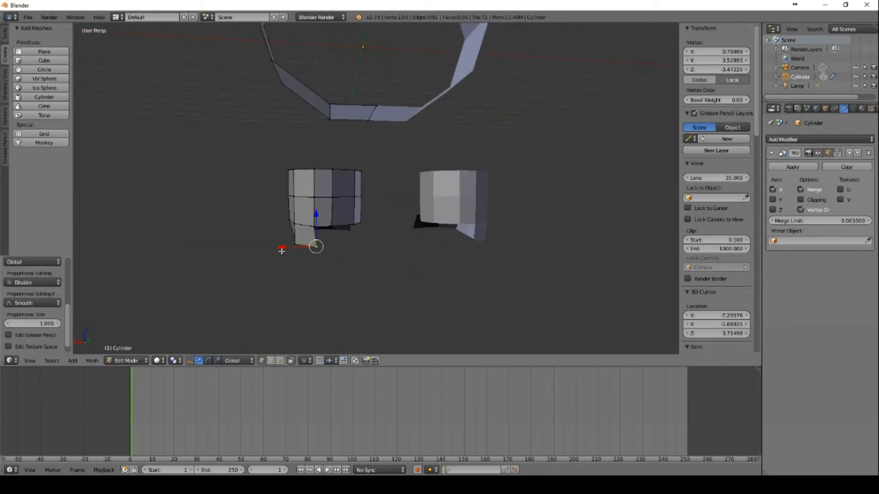
middle_drag(279, 248, 316, 224)
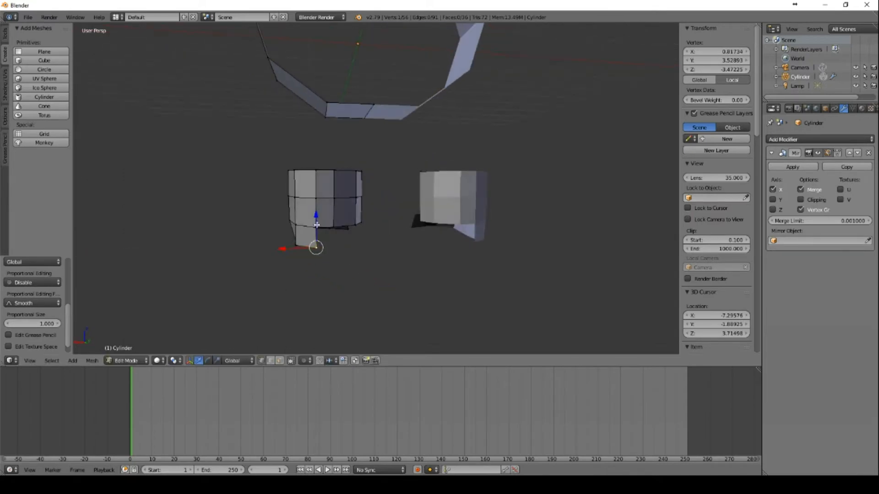
- Extrude the rear inner vertices of the leg's lower edge straight down along Z to sole level
middle_drag(378, 245, 341, 243)
scroll(341, 244, up, 3)
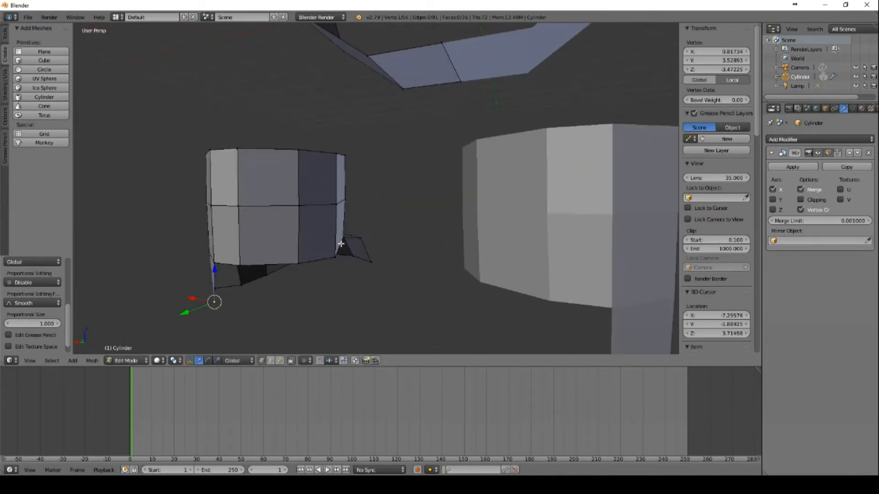
right_click(239, 264)
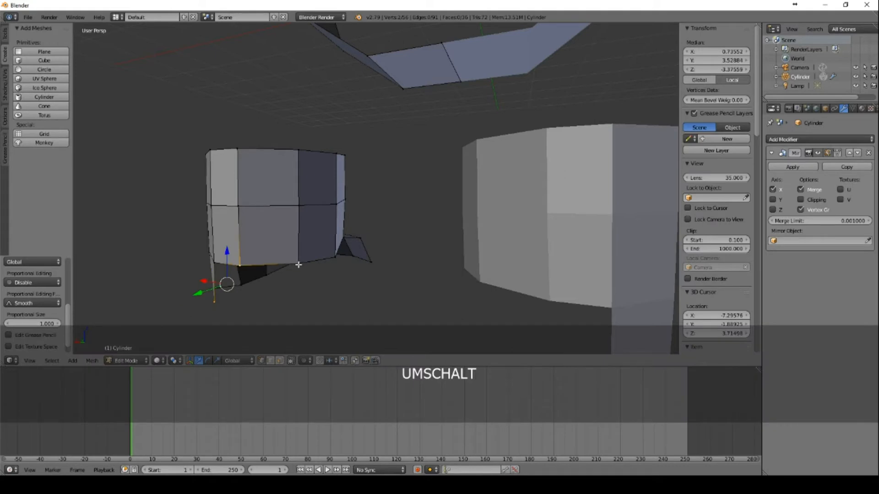
shift+right_click(298, 263)
shift+right_click(334, 258)
mouse_move(334, 258)
middle_down()
mouse_move(389, 269)
mouse_move(343, 247)
middle_up()
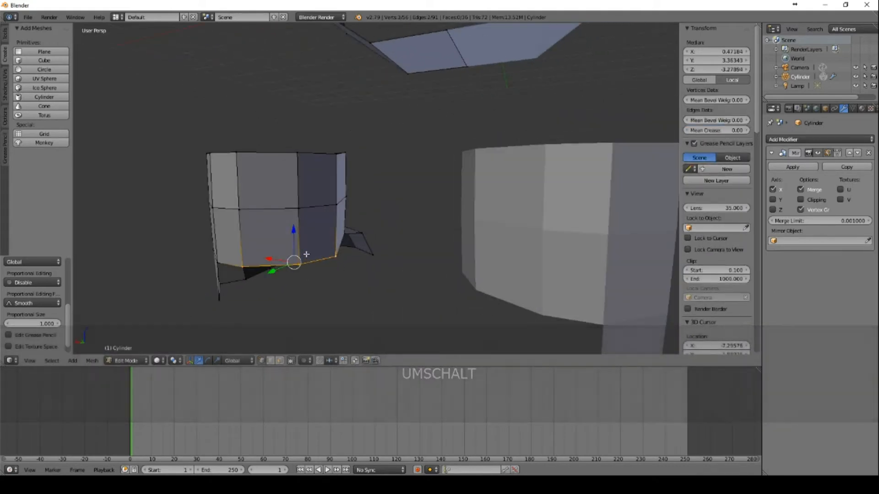
key(e)
key(x)
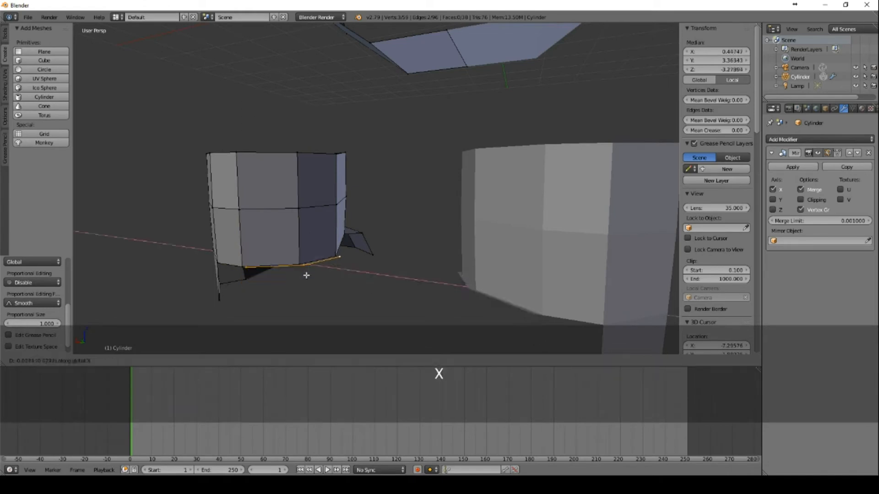
key(z)
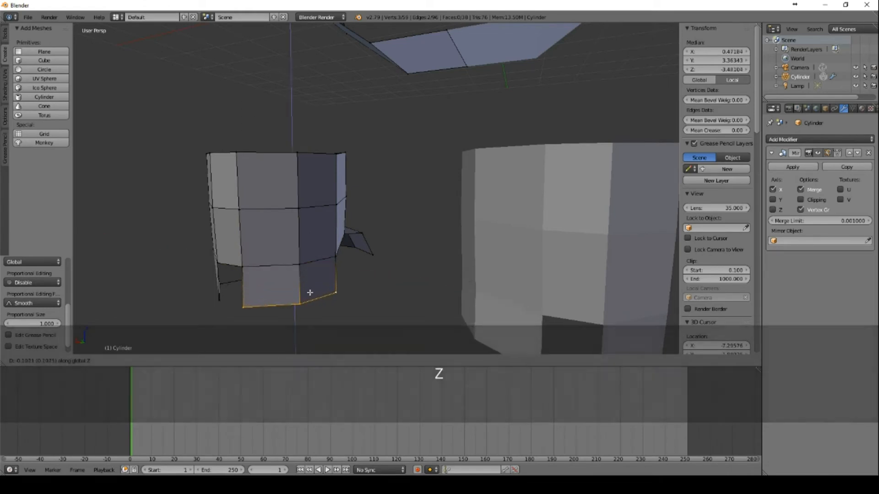
click(309, 292)
- Fill the rear gap between the heel vertex and the newly extruded inner faces
middle_drag(247, 288, 424, 246)
right_click(289, 286)
shift+right_click(284, 243)
shift+right_click(252, 241)
key(f)
- Extrude the next vertex on the leg's inner lower edge down to sole level and fill the face behind it
right_click(418, 236)
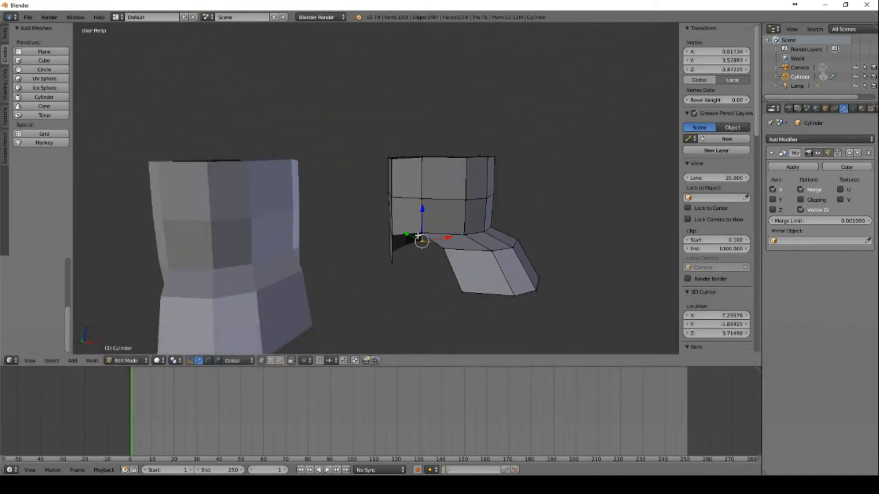
key(e)
click(418, 254)
drag(422, 206, 420, 246)
shift+right_click(394, 239)
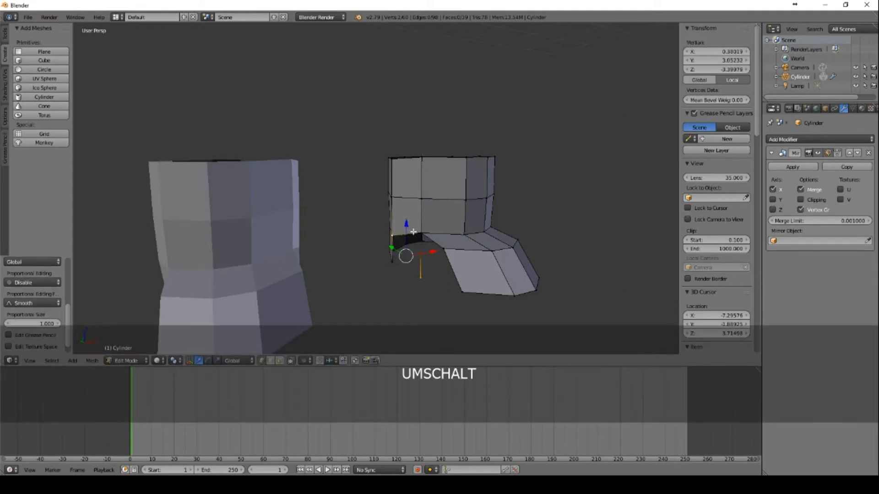
key(f)
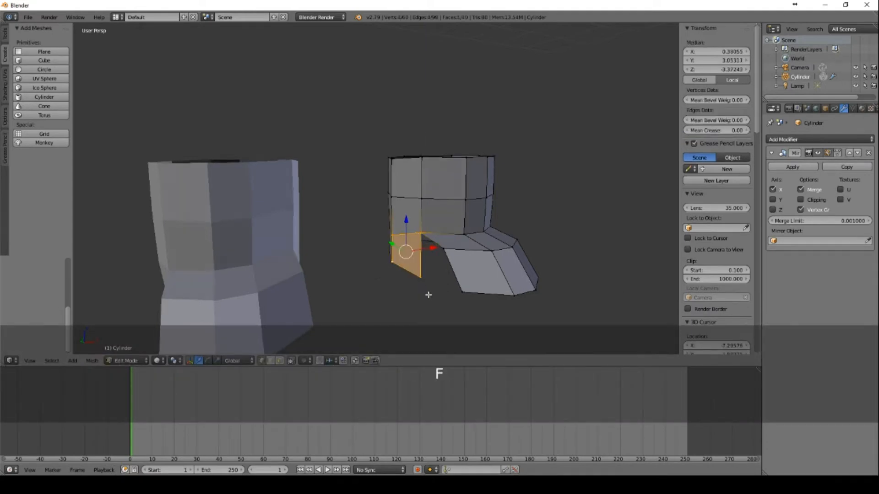
- Fill the remaining inner side gap between the new rear faces and the paw's front part
shift+right_click(420, 275)
shift+right_click(463, 291)
shift+right_click(444, 249)
shift+right_click(422, 232)
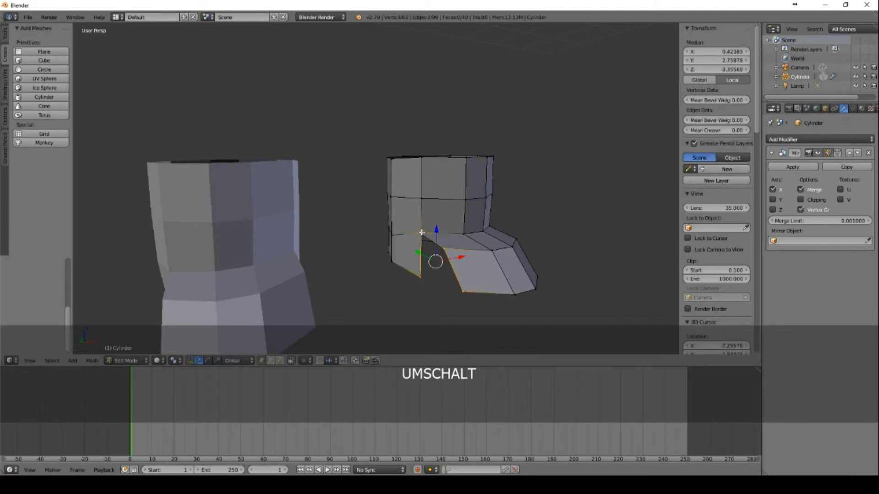
key(f)
middle_drag(574, 241, 531, 238)
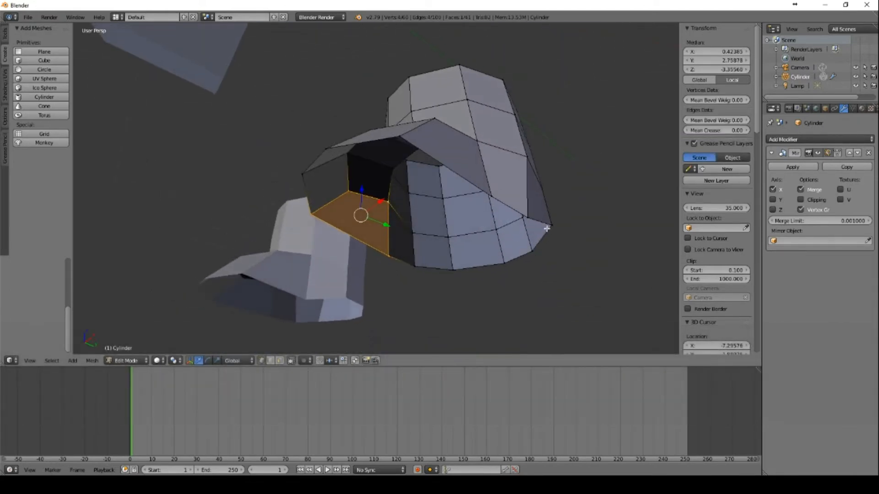
- Fill the two rearmost sole faces at the heel, joining the outer and inner lower edges
right_click(547, 229)
shift+right_click(517, 257)
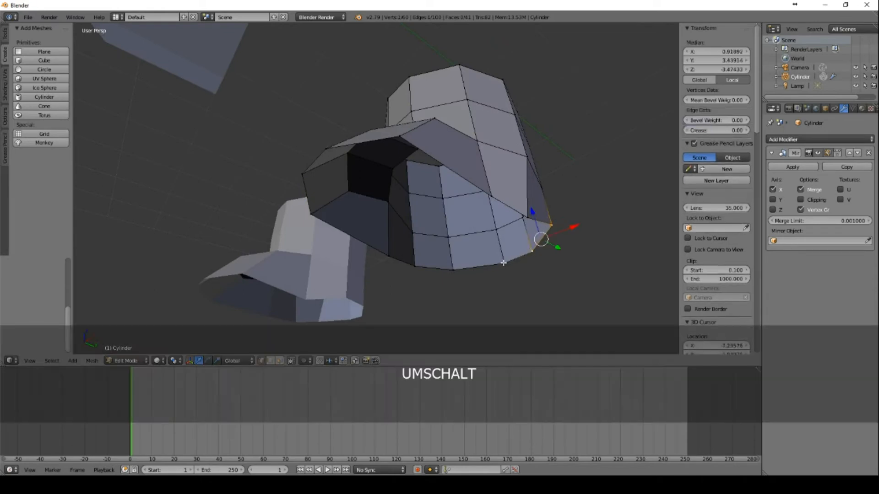
key(f)
right_click(526, 218)
shift+right_click(492, 197)
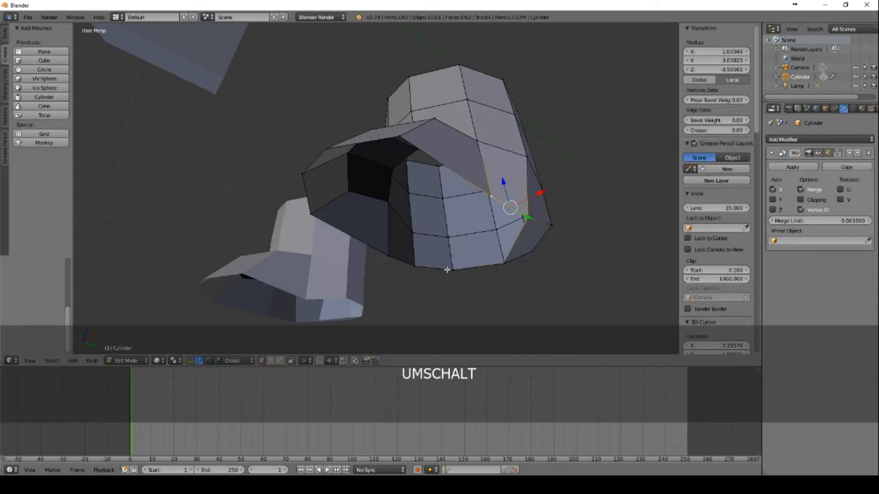
shift+right_click(504, 264)
key(f)
- Fill the middle sole face between the outer and inner lower edges, directly in front of the heel faces
right_click(491, 198)
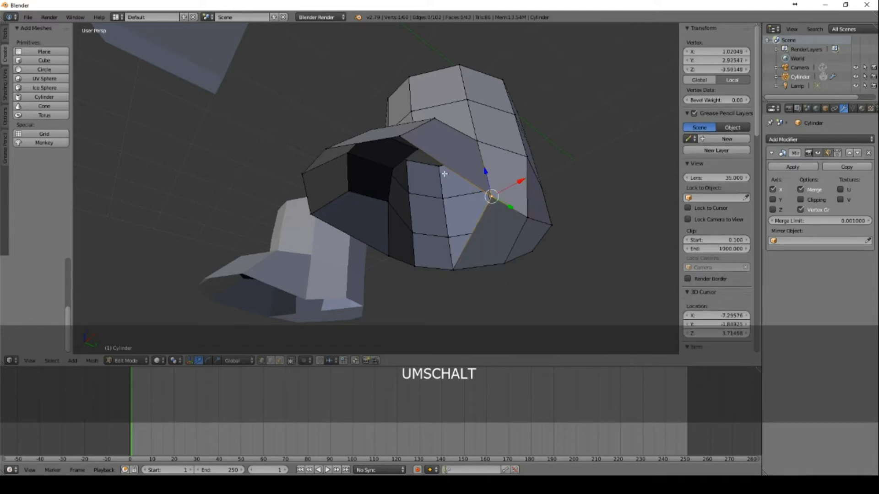
shift+right_click(401, 144)
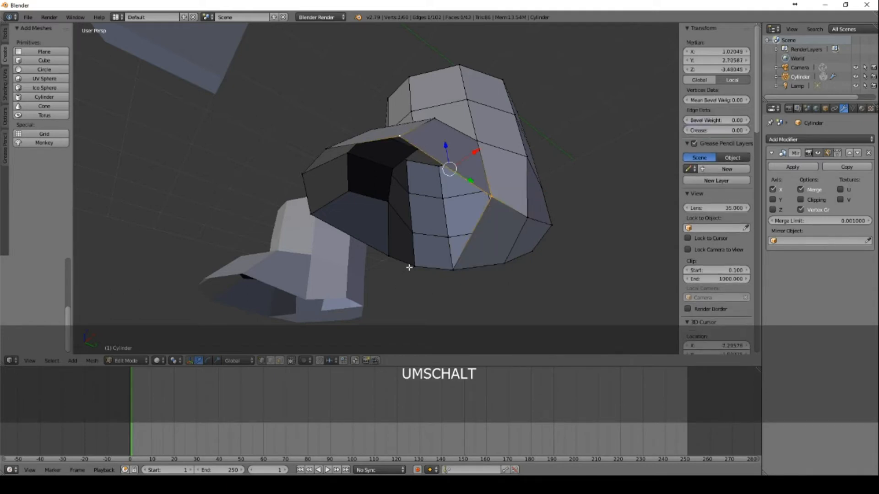
shift+right_click(386, 263)
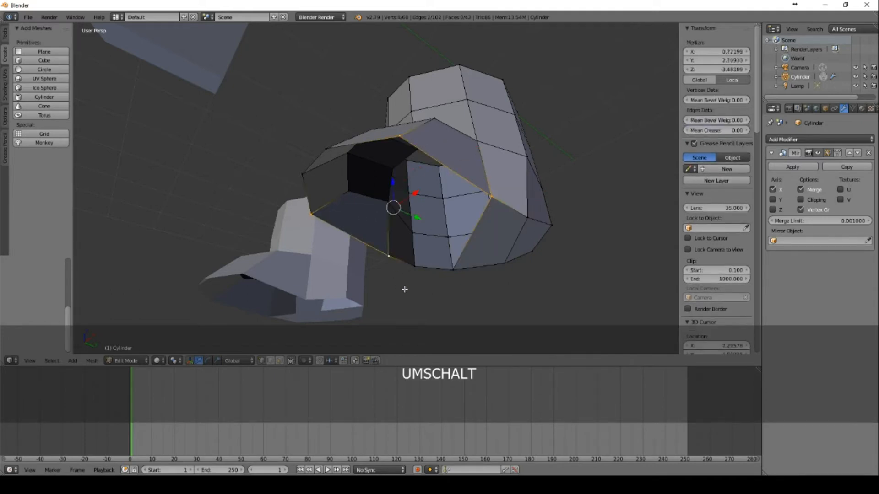
shift+right_click(388, 256)
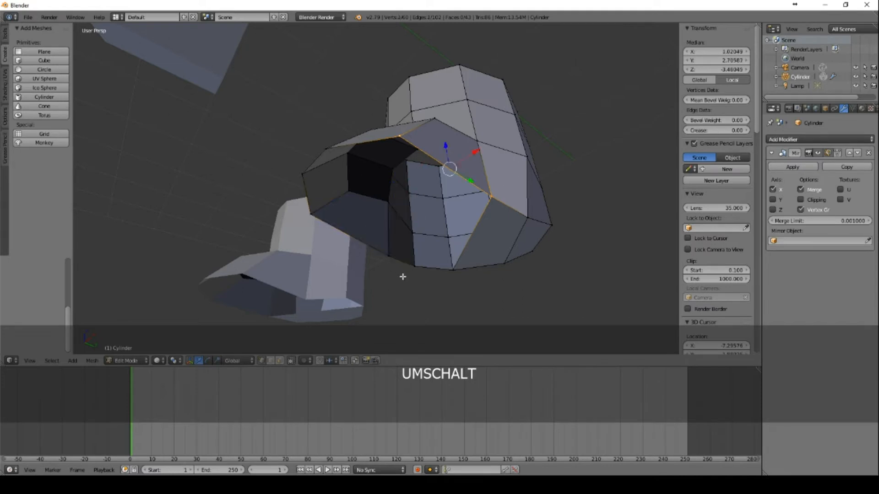
shift+right_click(452, 270)
key(f)
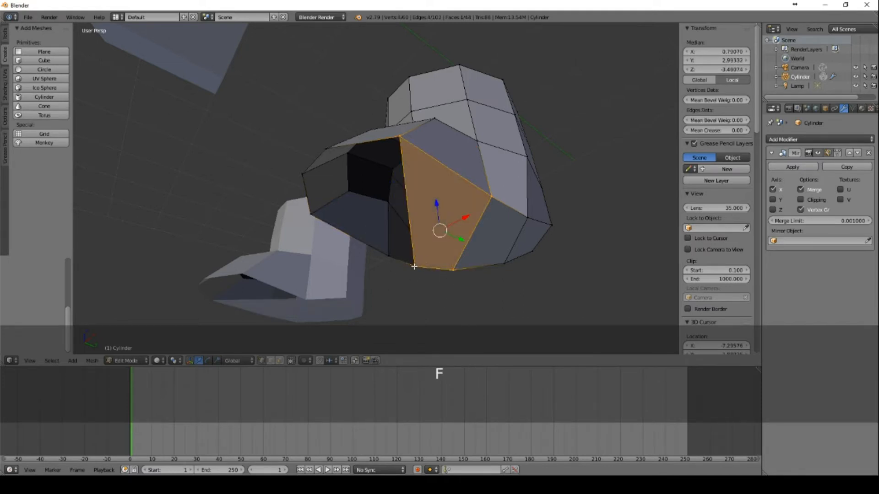
- Fill the next sole face forward, connecting the middle sole face to the front edge of the paw
right_click(414, 266)
shift+right_click(388, 256)
shift+right_click(326, 149)
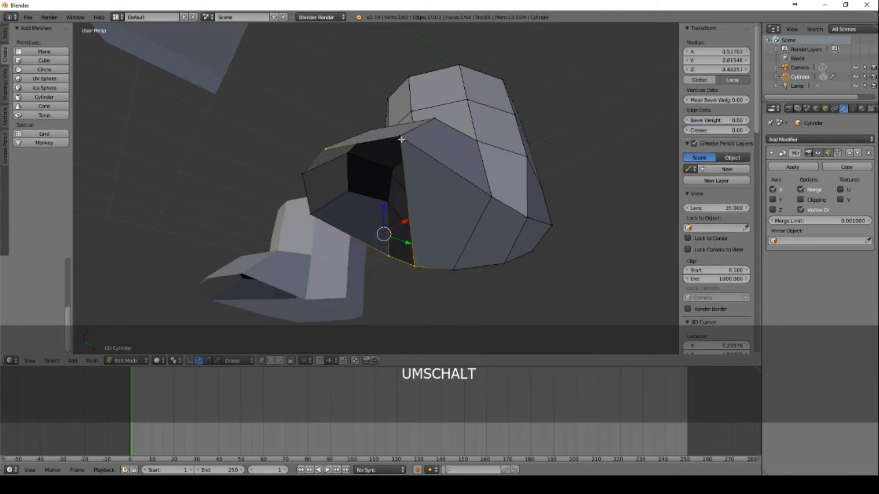
shift+right_click(401, 138)
middle_drag(337, 162, 365, 202)
key(f)
- Close the last opening in the sole at the paw's inner front with a face
right_click(404, 172)
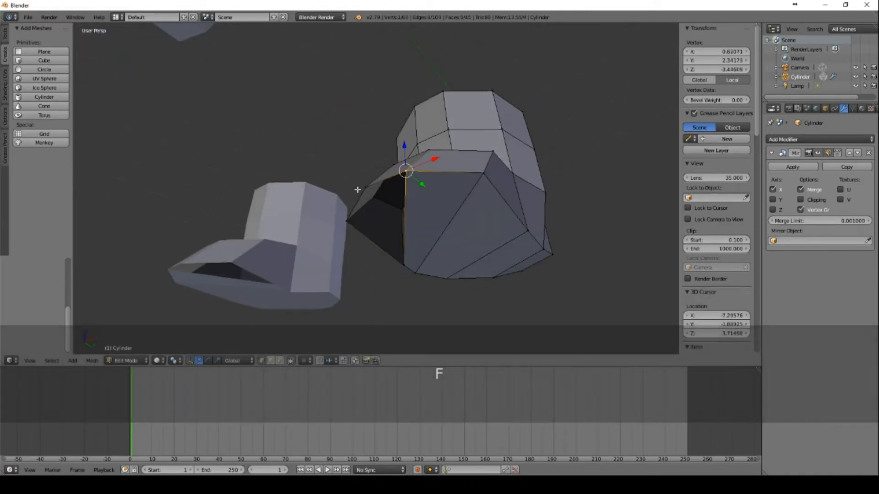
shift+right_click(366, 186)
shift+right_click(347, 222)
shift+right_click(404, 266)
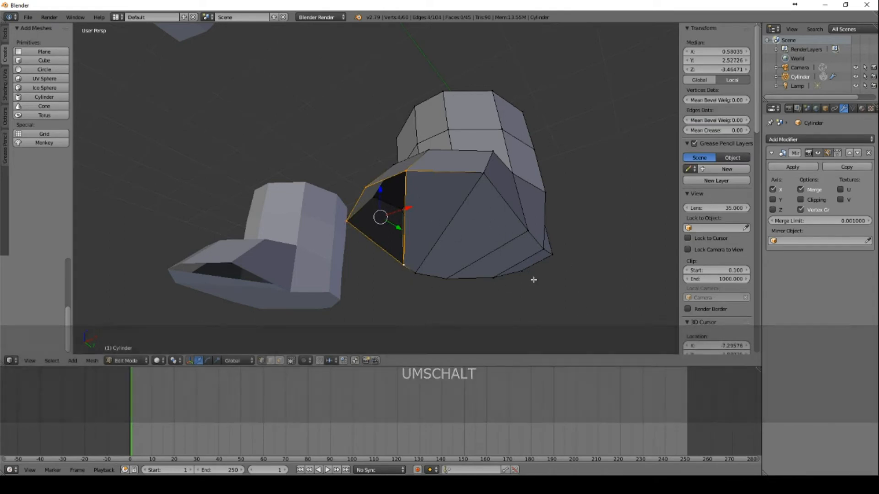
key(f)
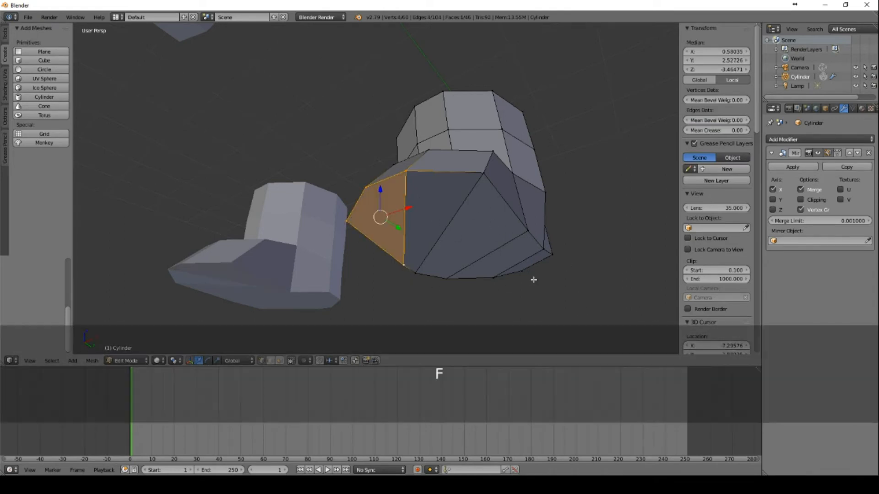
- Move the heel's bottom vertex along Y to about Y 3.48
middle_drag(555, 193, 365, 231)
scroll(474, 256, down, 4)
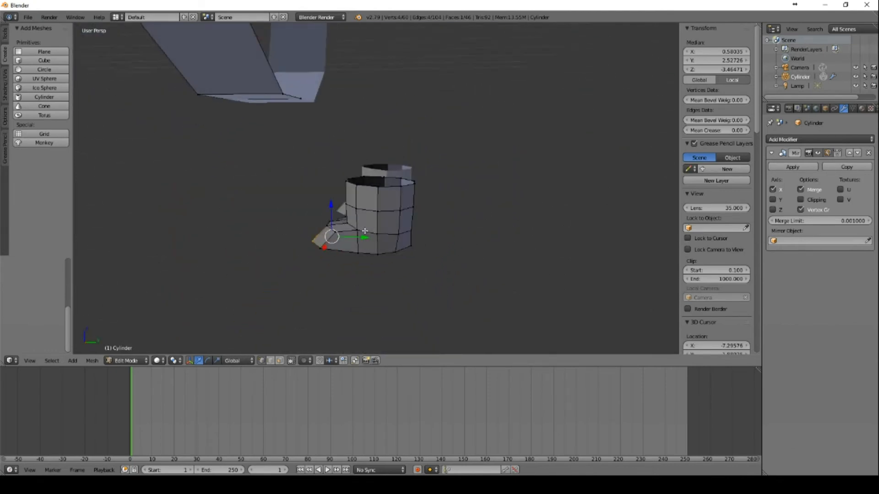
right_click(407, 245)
mouse_move(445, 243)
mouse_down()
mouse_move(443, 256)
mouse_move(452, 247)
mouse_move(445, 247)
mouse_up()
scroll(466, 262, up, 7)
scroll(484, 266, down, 4)
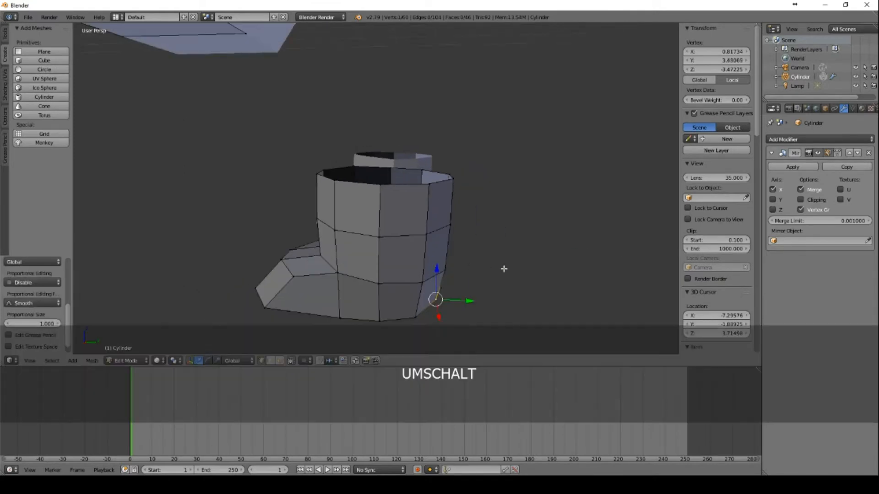
- Shift the rear sole vertices at the heel forward along Y towards the toes
shift+middle_drag(504, 269, 480, 235)
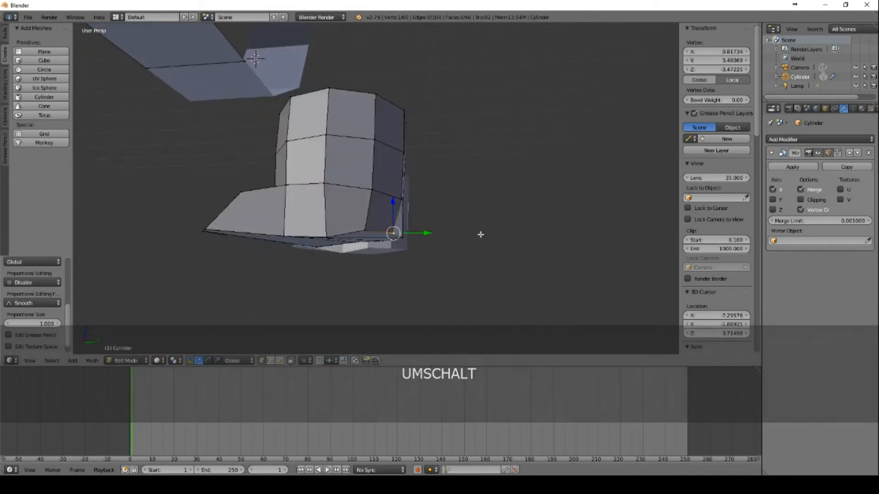
shift+click(397, 235)
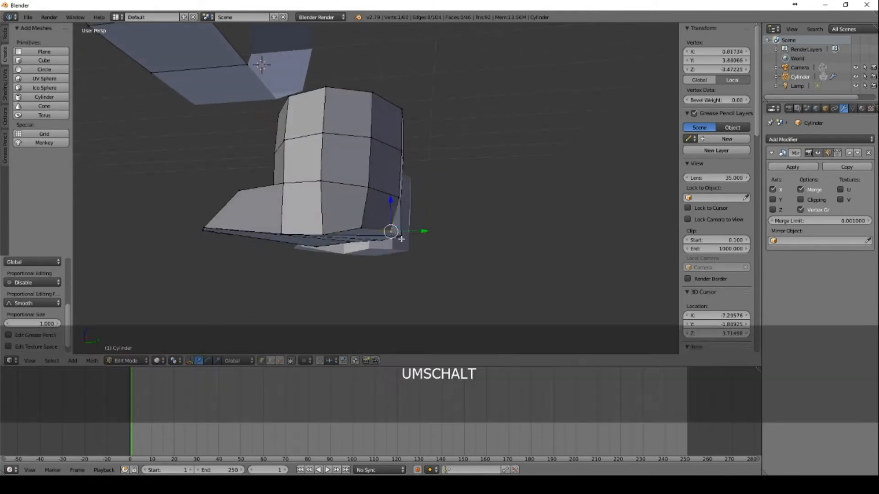
middle_drag(430, 255, 402, 229)
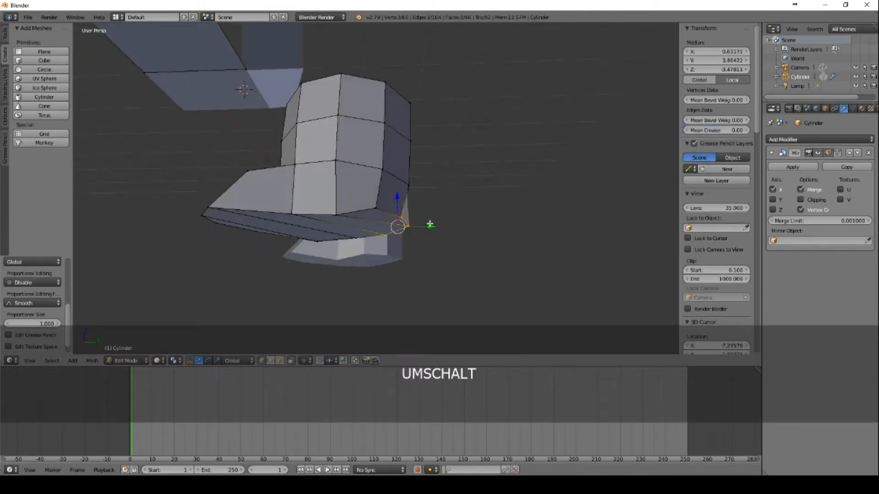
drag(433, 229, 402, 221)
mouse_move(426, 218)
middle_down()
mouse_move(428, 235)
mouse_move(424, 224)
middle_up()
drag(408, 232, 368, 232)
right_click(339, 232)
middle_drag(369, 232, 413, 221)
drag(413, 221, 397, 234)
middle_drag(396, 234, 344, 234)
- Move the inner rear sole vertex along X to about X 0.41
right_click(344, 233)
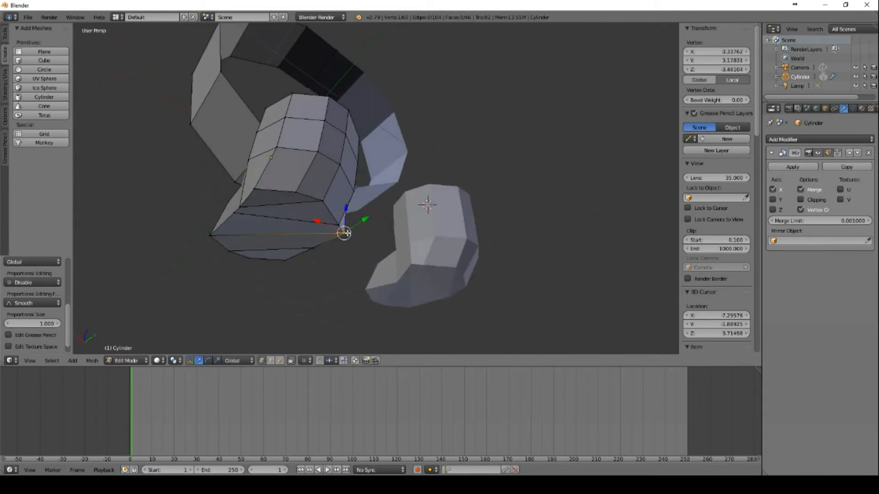
drag(317, 221, 312, 220)
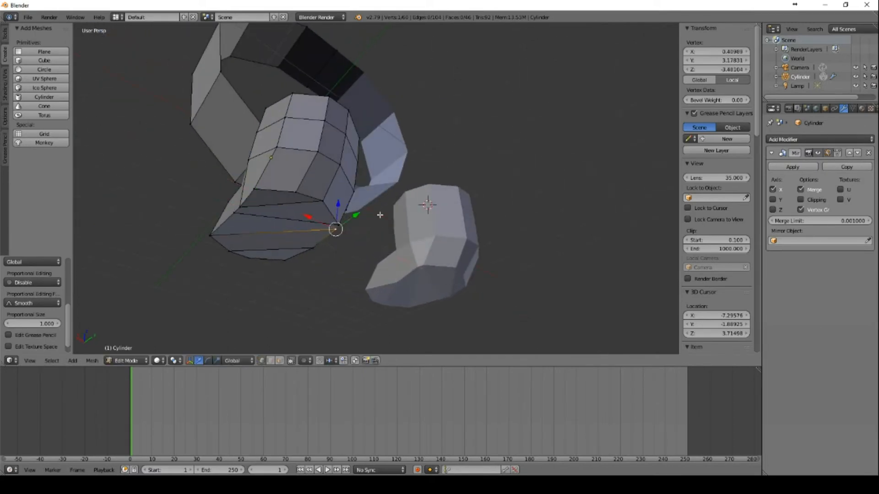
middle_drag(312, 220, 426, 250)
- Move the rear vertices of the ankle edge loop above the heel forward along Y by about 0.09
right_click(341, 248)
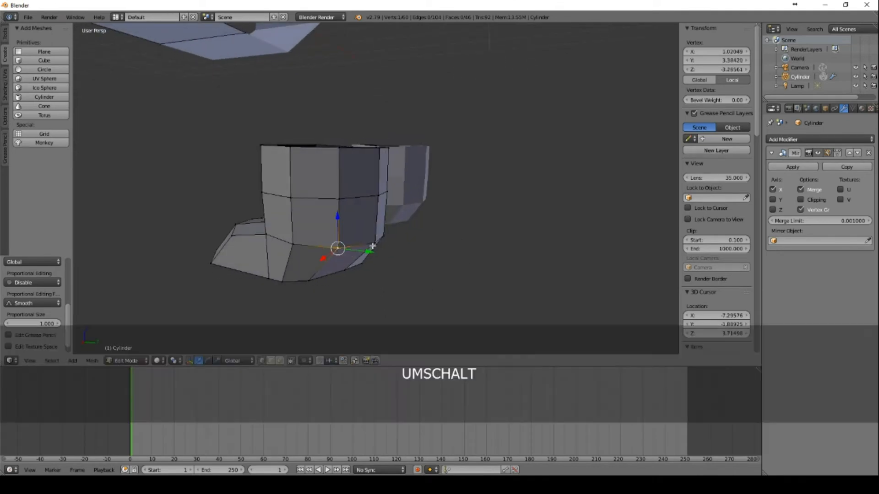
shift+right_click(374, 245)
shift+right_click(378, 237)
shift+right_click(379, 240)
mouse_move(424, 242)
middle_down()
mouse_move(362, 246)
mouse_move(417, 268)
mouse_move(427, 237)
middle_up()
key(g)
key(y)
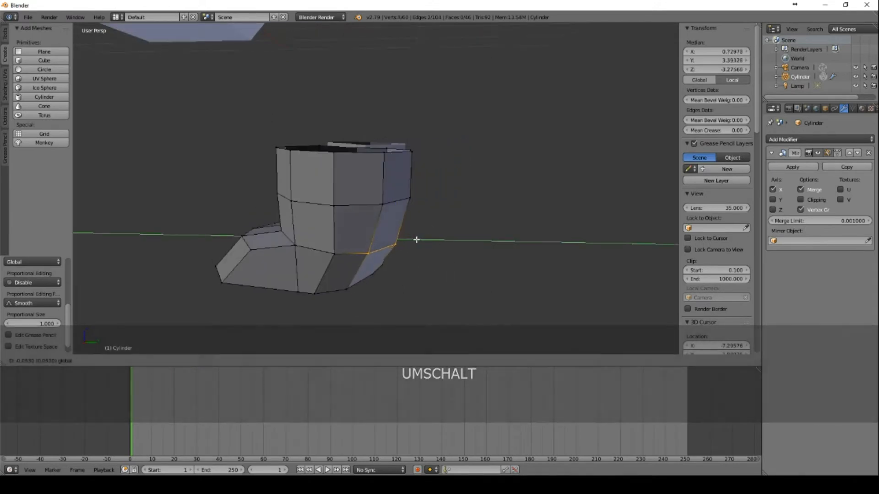
click(413, 240)
- Move the two rearmost sole vertices at the heel along Y
middle_drag(447, 267, 366, 242)
right_click(351, 248)
shift+right_click(341, 231)
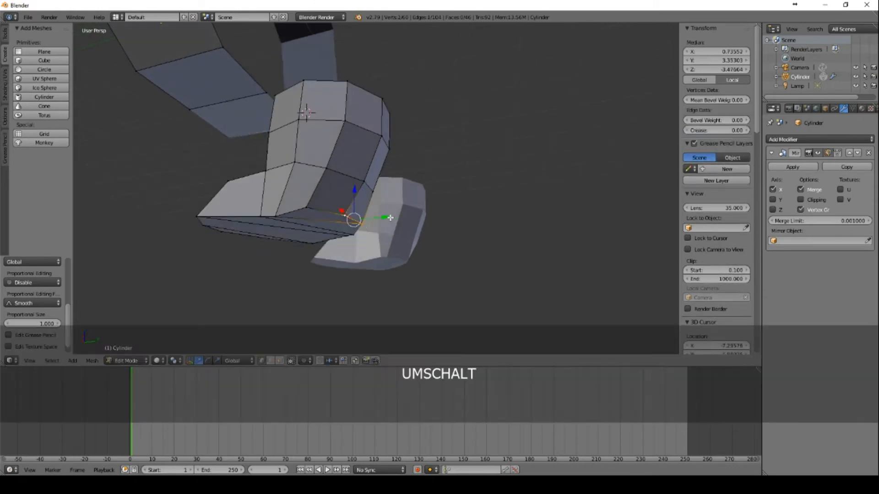
key(g)
key(y)
- Move the two inner sole vertices near the heel forward along Y to about Y 3.13
right_click(344, 239)
right_click(353, 235)
middle_drag(373, 272, 390, 196)
shift+right_click(344, 195)
drag(383, 189, 369, 189)
middle_drag(381, 187, 428, 278)
key(Tab)
key(Tab)
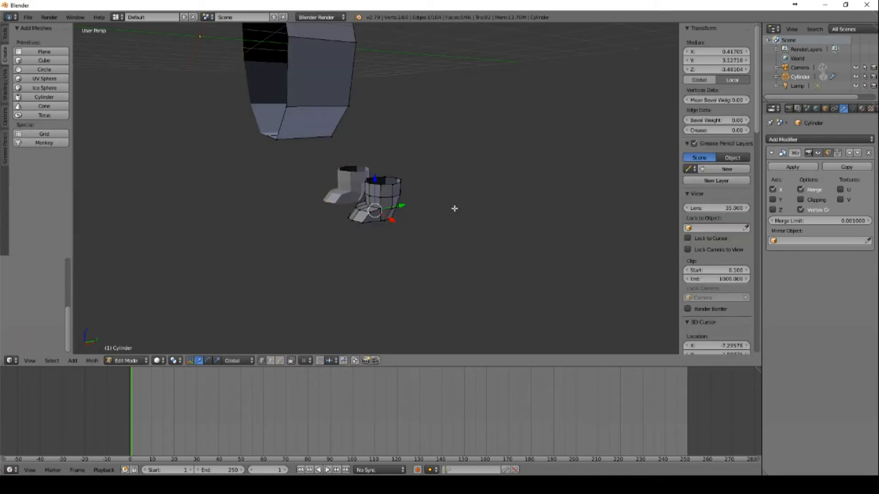
- Select the entire open edge loop at the top of the hind paw's ankle
key(KP_1)
key(KP_3)
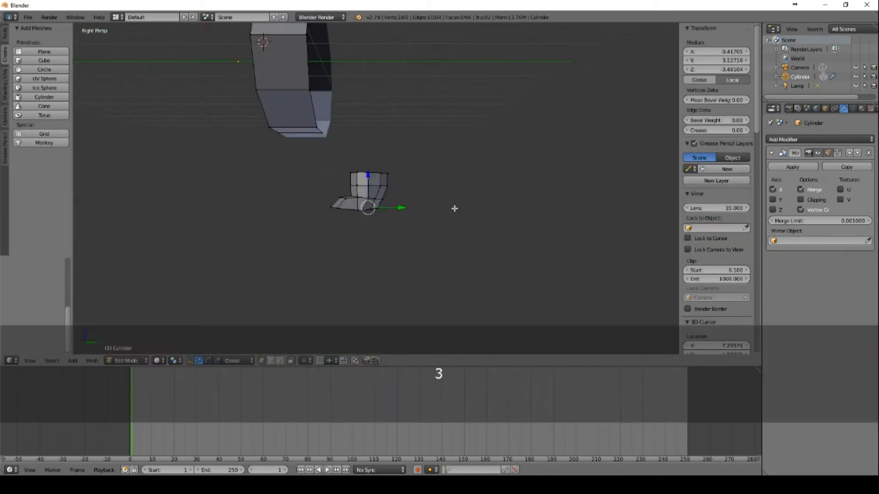
key(KP_5)
scroll(468, 209, up, 3)
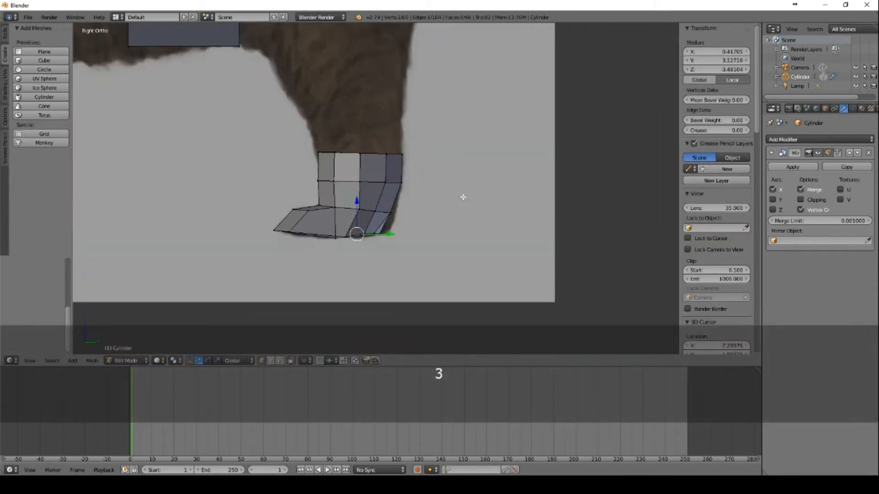
middle_drag(463, 196, 325, 170)
shift+right_click(325, 170)
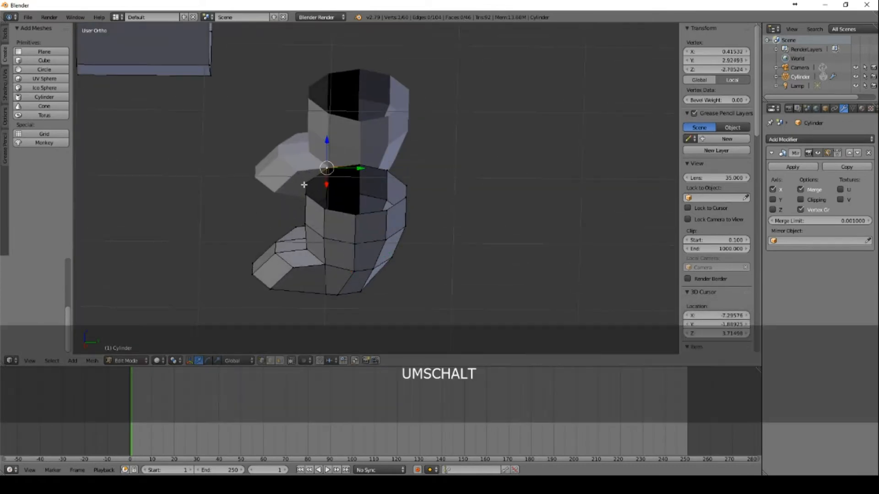
alt+shift+right_click(355, 216)
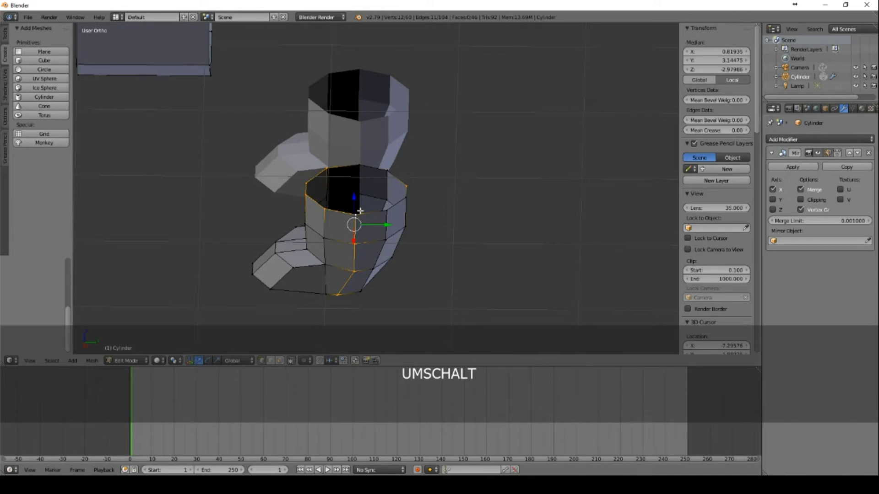
right_click(357, 213)
alt+shift+right_click(388, 212)
right_click(387, 210)
alt+shift+right_click(406, 199)
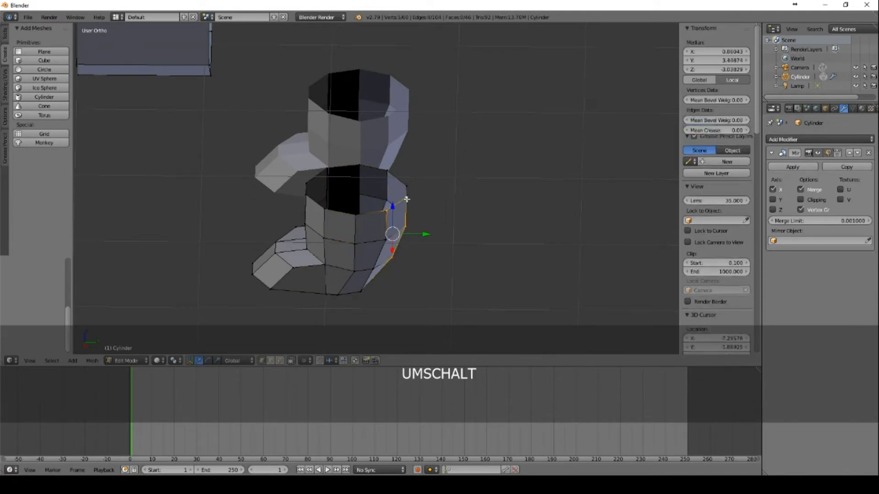
right_click(385, 211)
shift+right_click(355, 215)
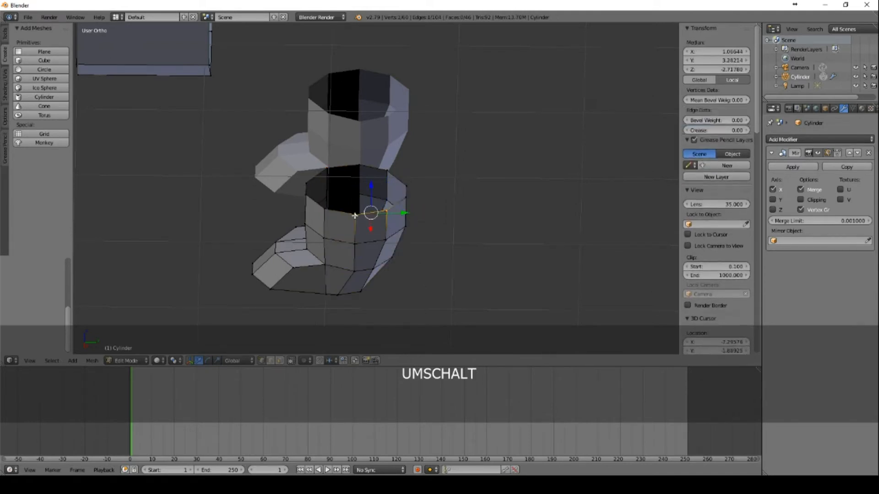
alt+right_click(326, 210)
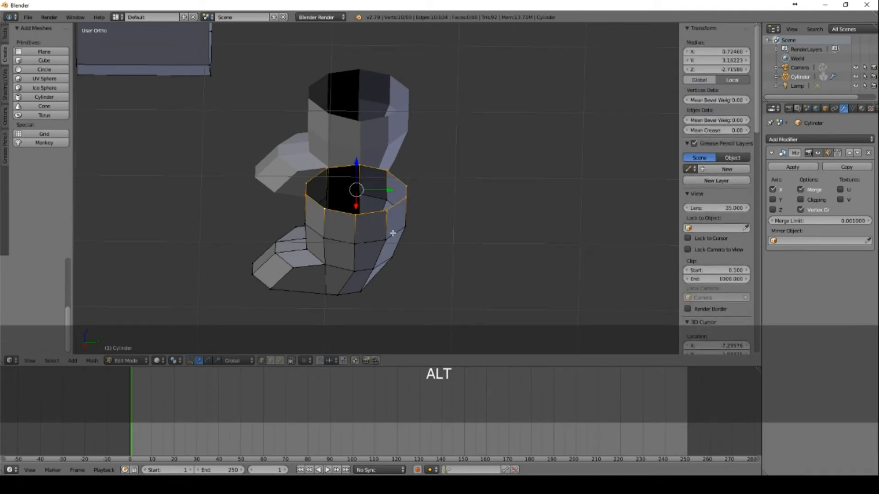
- Extrude the ankle's top edge loop upward, scale it by about 1.5 and shift it to fit the reference leg
mouse_move(428, 245)
middle_down()
mouse_move(448, 208)
mouse_move(421, 235)
middle_up()
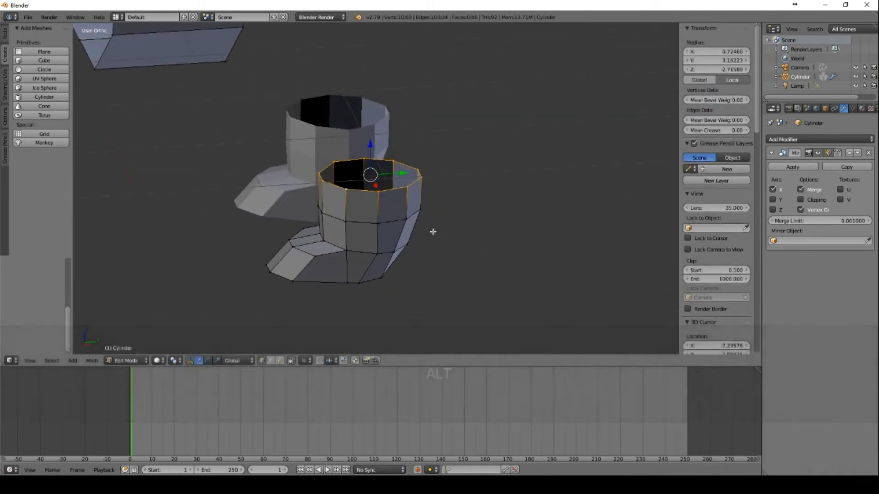
key(KP_3)
scroll(392, 149, down, 3)
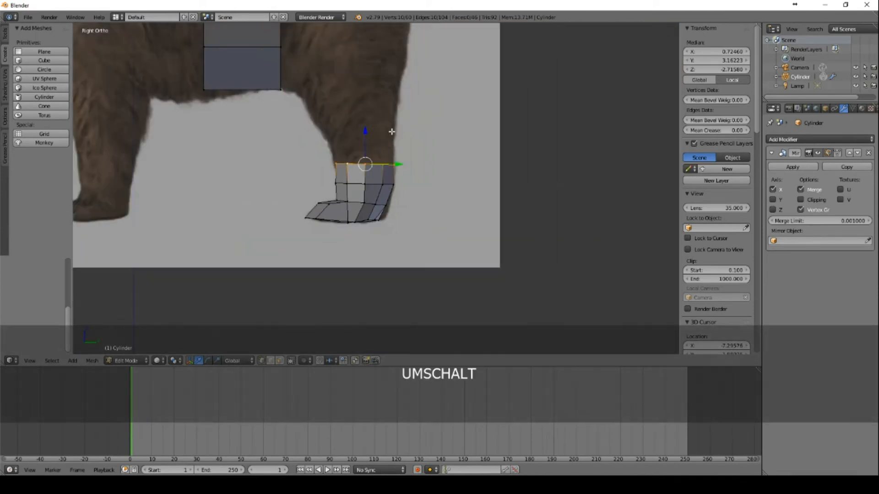
shift+middle_drag(391, 132, 395, 200)
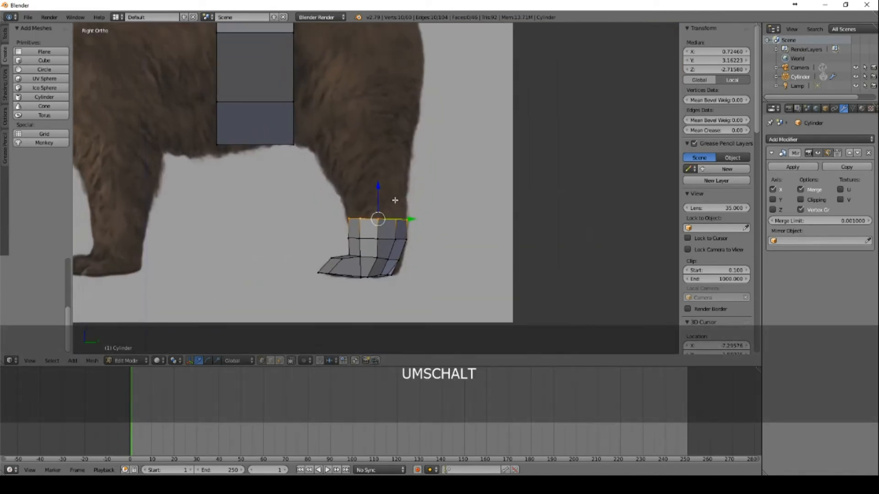
key(e)
click(390, 158)
key(s)
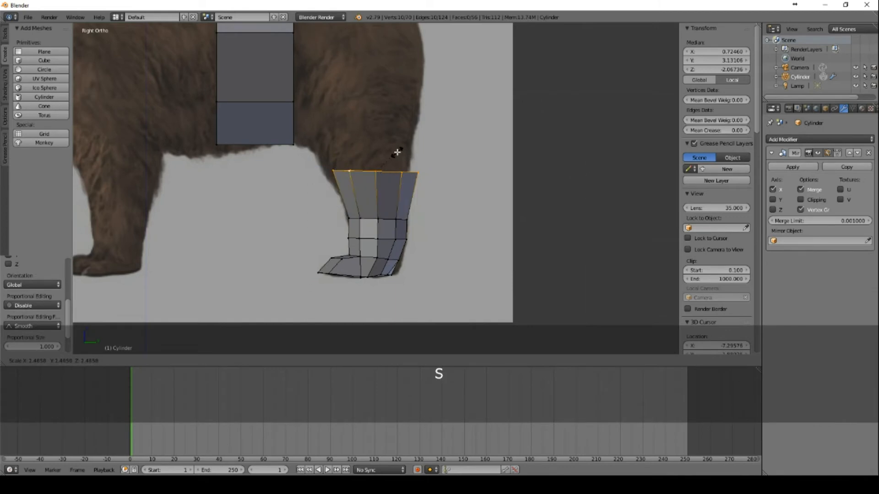
click(396, 152)
key(g)
click(390, 151)
- Extrude the leg's top loop again to belly height at about Z -1.7, widening and shifting it to match the reference thigh
key(e)
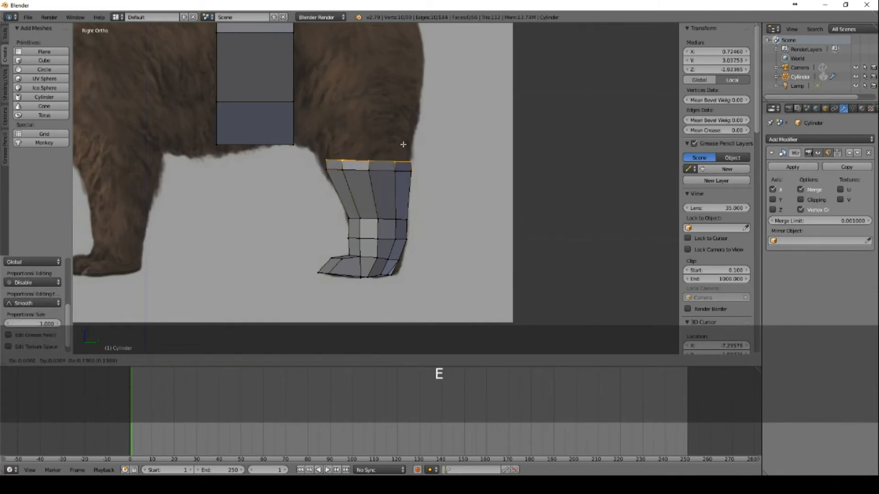
click(401, 130)
key(s)
click(418, 126)
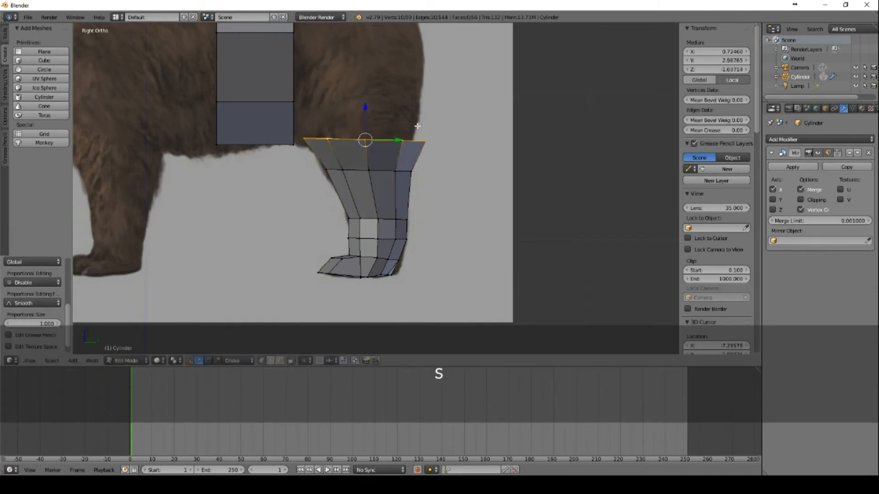
key(g)
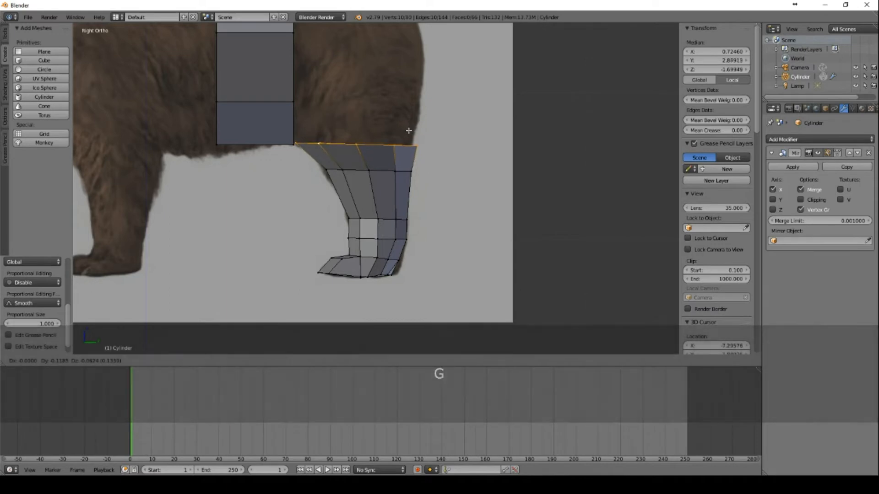
click(408, 130)
- Merge the thigh's front rim vertex with the adjacent lower rear corner vertex of the torso at their center
middle_drag(409, 130, 302, 126)
right_click(308, 115)
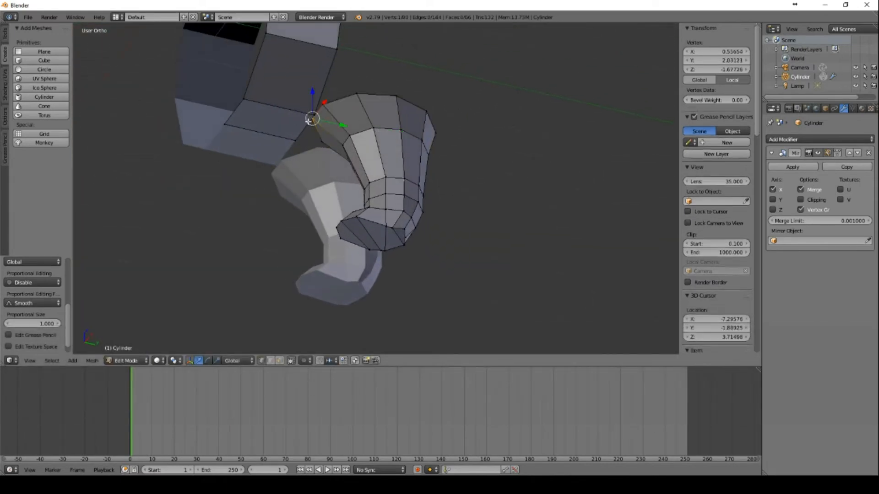
shift+right_click(314, 117)
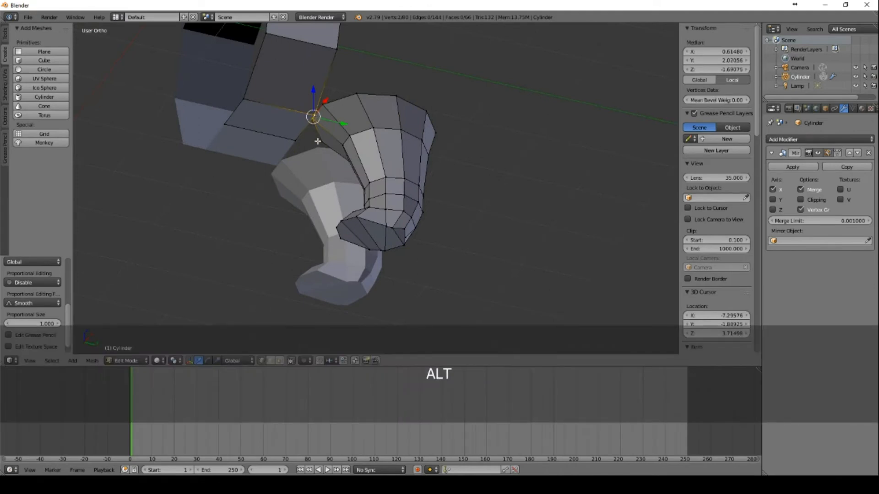
key(alt+m)
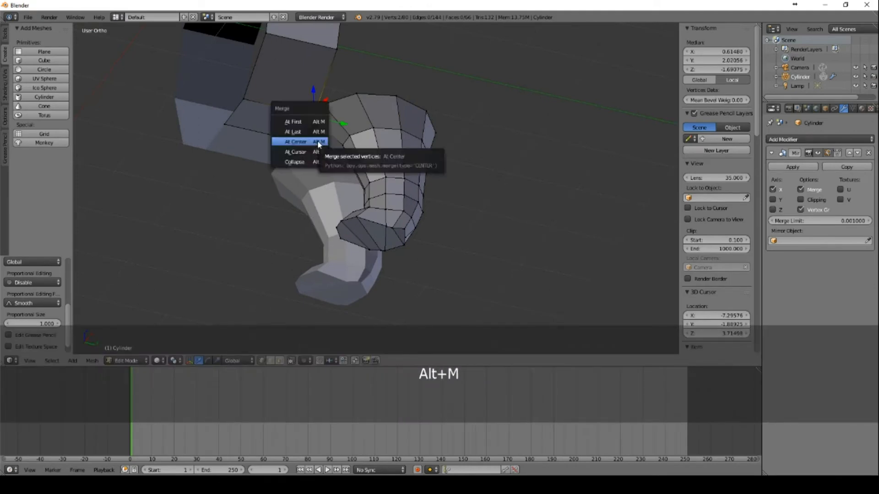
click(318, 141)
middle_drag(317, 141, 364, 148)
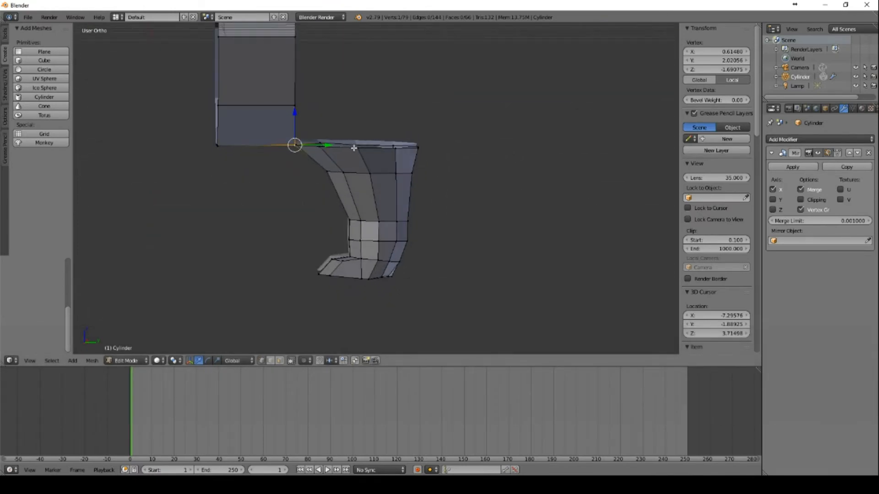
- Raise the three outer rim vertices of the thigh to about Z -0.46 and shift them outward to about X 1.62
shift+right_click(366, 148)
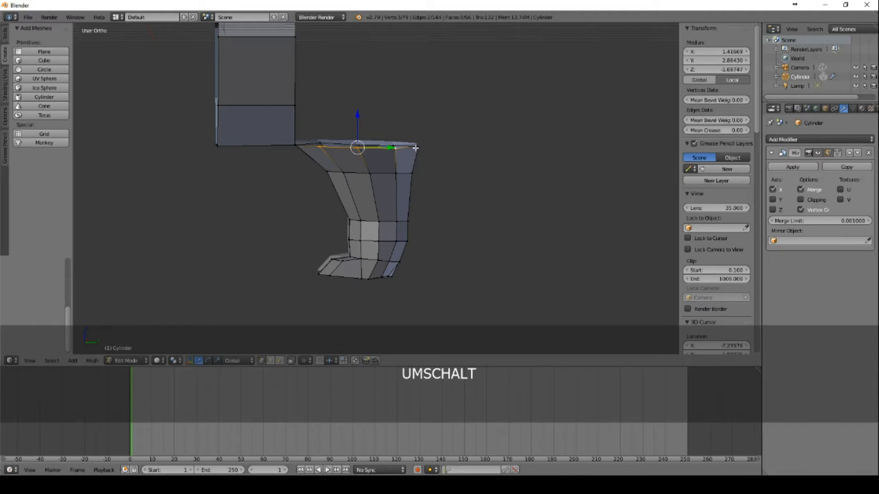
drag(366, 130, 366, 31)
middle_drag(406, 59, 516, 60)
drag(495, 54, 512, 53)
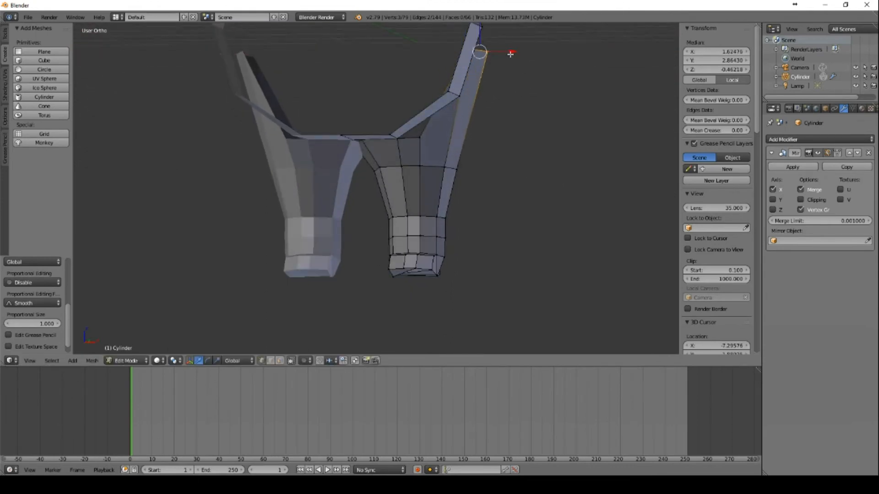
- Raise the middle outer rim vertex of the thigh along Z to about Z 0.21
middle_drag(556, 75, 472, 95)
right_click(371, 83)
drag(372, 56, 375, 33)
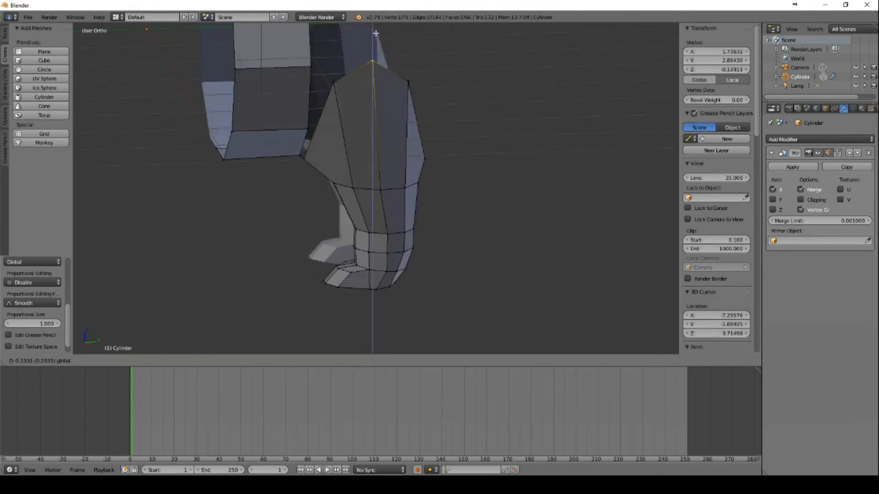
drag(376, 340, 372, 351)
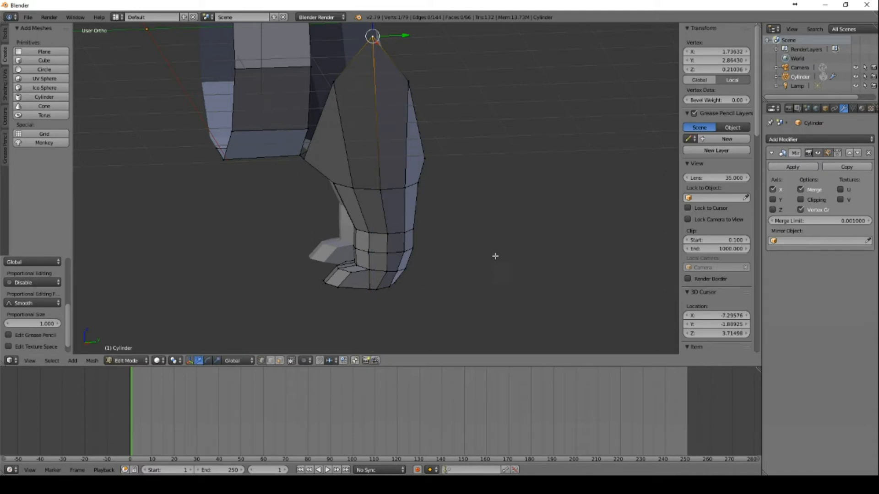
- Merge the thigh's front outer rim vertex into the torso's side vertex above it with At Last
middle_drag(495, 256, 349, 181)
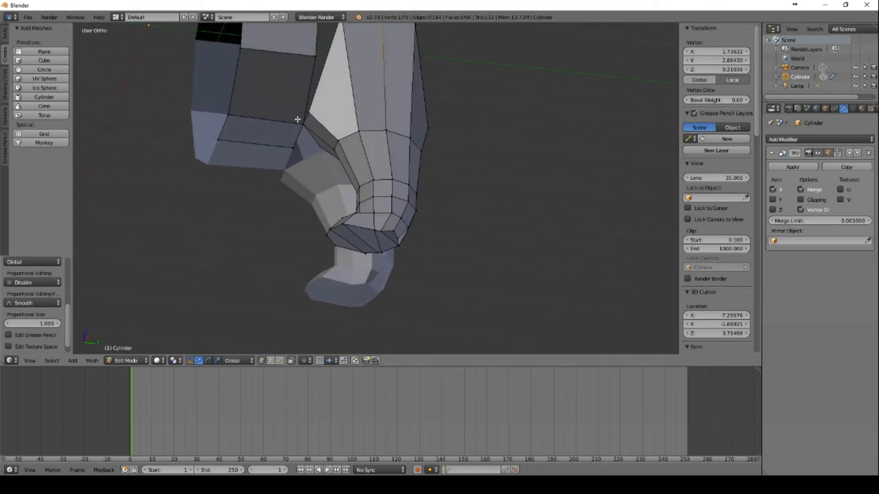
shift+right_click(315, 56)
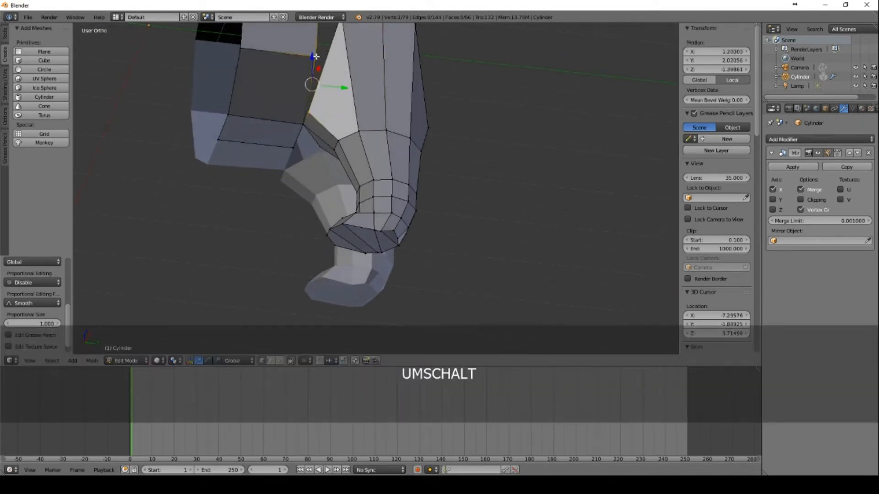
key(alt+m)
click(316, 56)
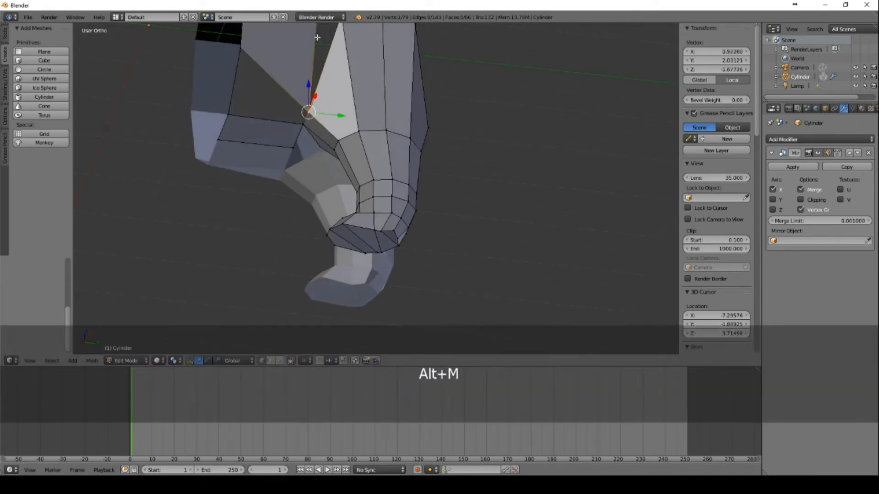
key(ctrl+z)
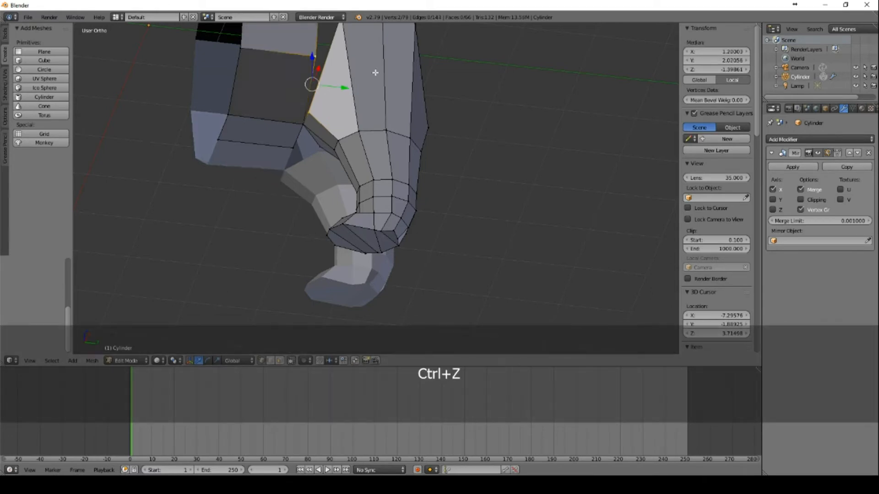
key(alt+m)
key(alt+m)
click(297, 74)
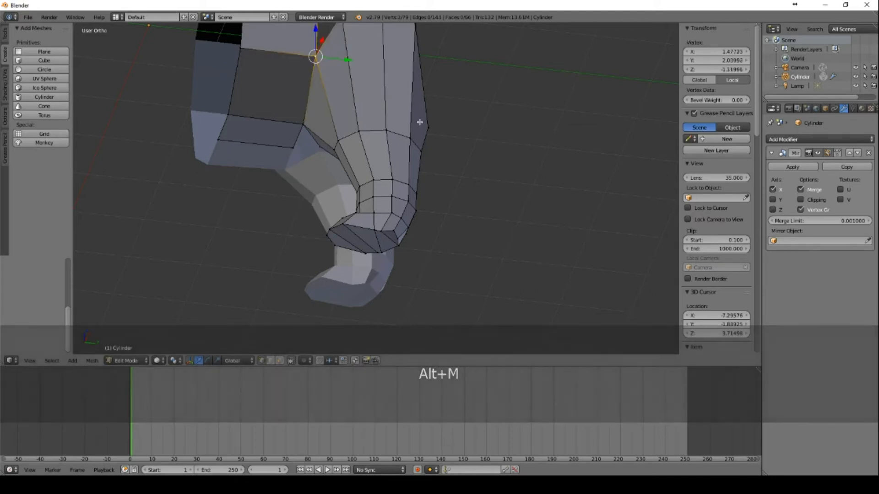
- Merge the next outer rim vertex of the thigh into the next higher torso edge vertex with At Last
middle_drag(419, 122, 447, 137)
right_click(324, 87)
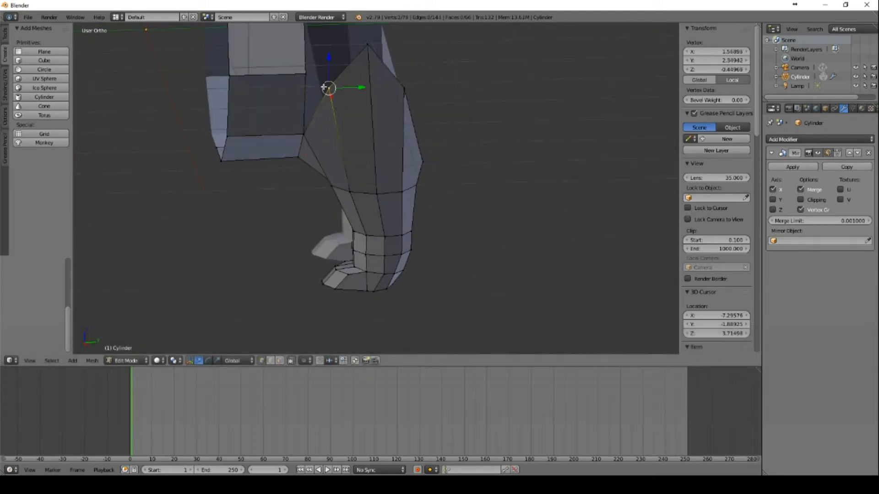
key(shift)
key(alt+m)
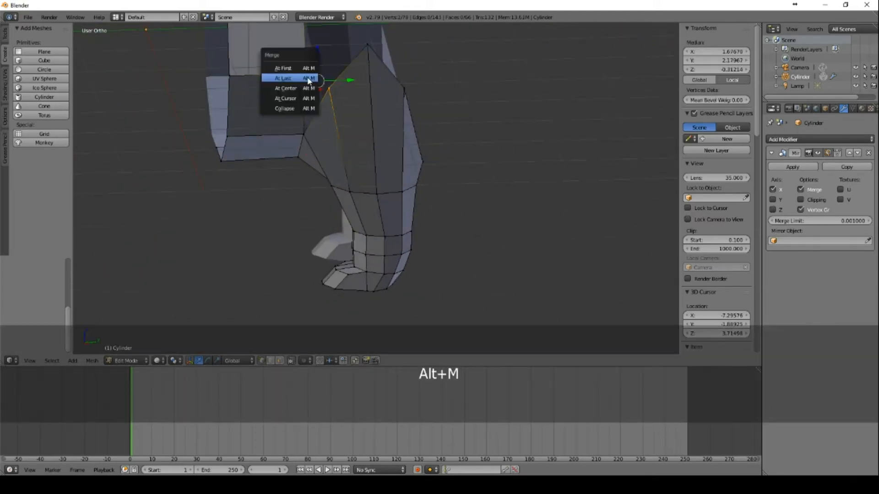
click(308, 80)
- Move the inner rim vertices of the thigh along X to the mirror centre line at about X 0
middle_drag(418, 186, 313, 177)
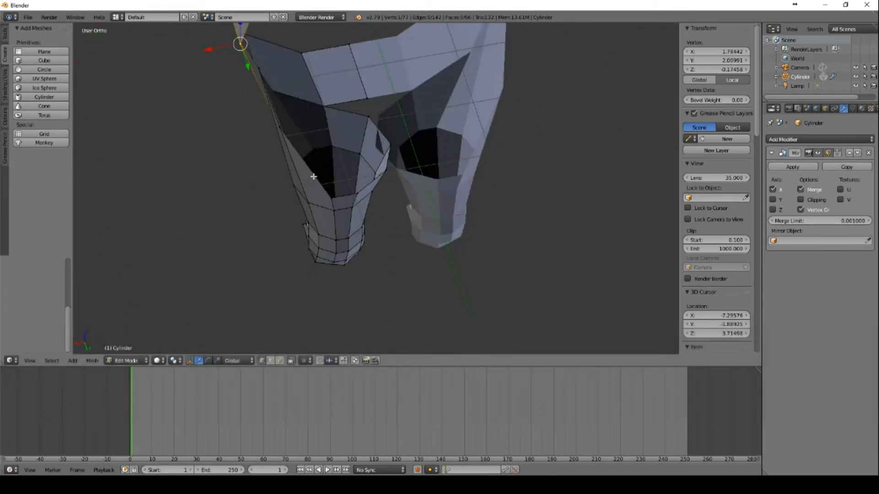
drag(358, 149, 350, 154)
middle_drag(351, 154, 378, 162)
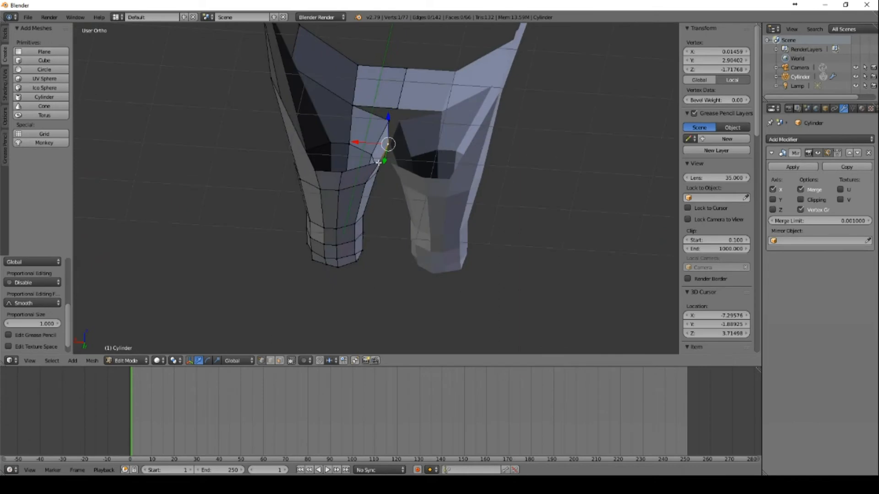
drag(343, 158, 349, 160)
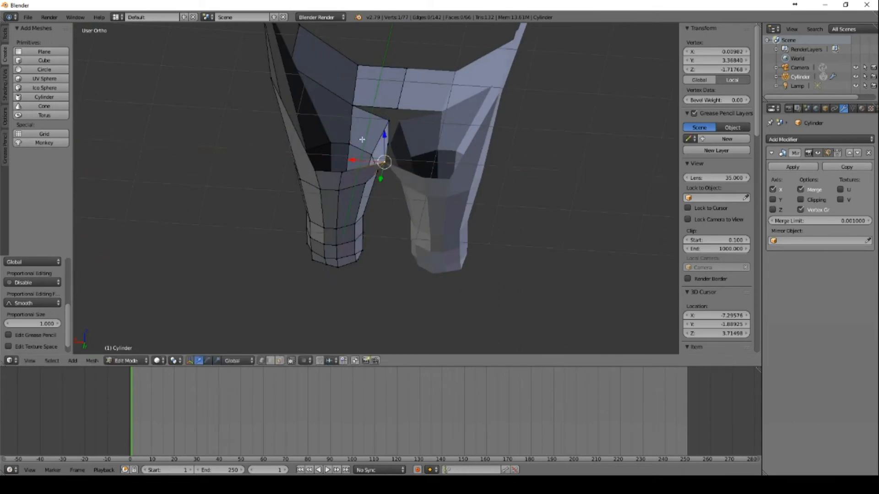
drag(362, 119, 362, 123)
middle_drag(429, 110, 433, 144)
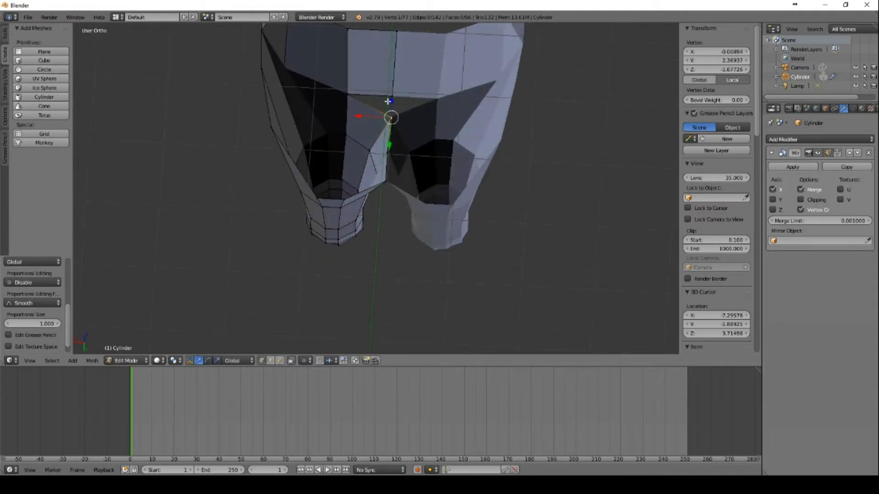
- Fill a triangular face between the thigh's inner rim vertex at the centre line and the torso's rear underside edge
shift+right_click(348, 95)
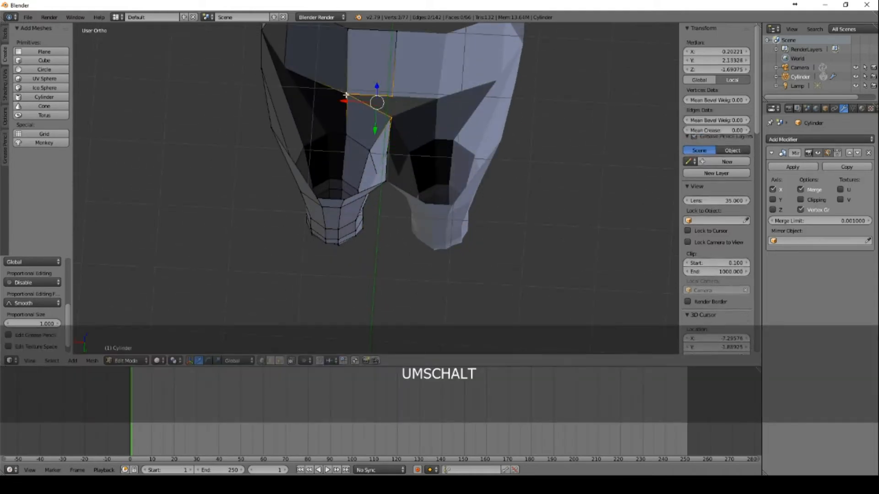
key(f)
middle_drag(406, 224, 425, 147)
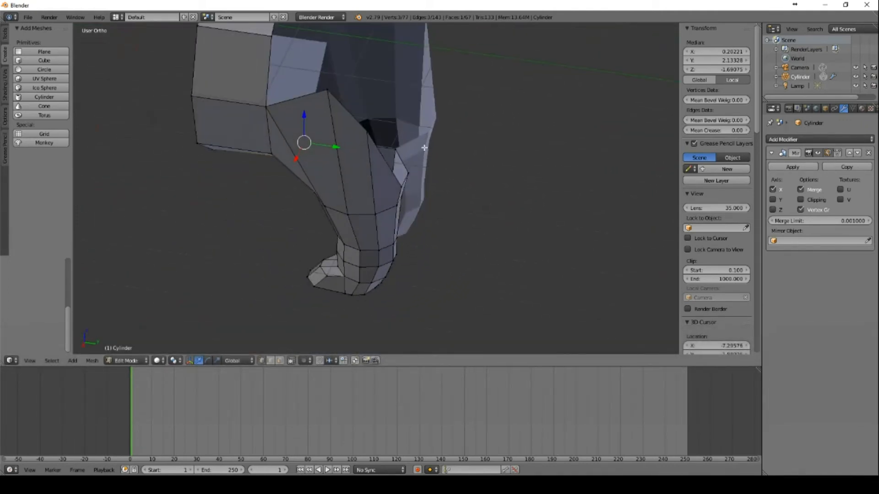
- Extrude three successive vertices from the thigh's top outer rim vertex, following the torso outline in front view to the centre of the back
right_click(326, 91)
middle_drag(373, 74, 367, 95)
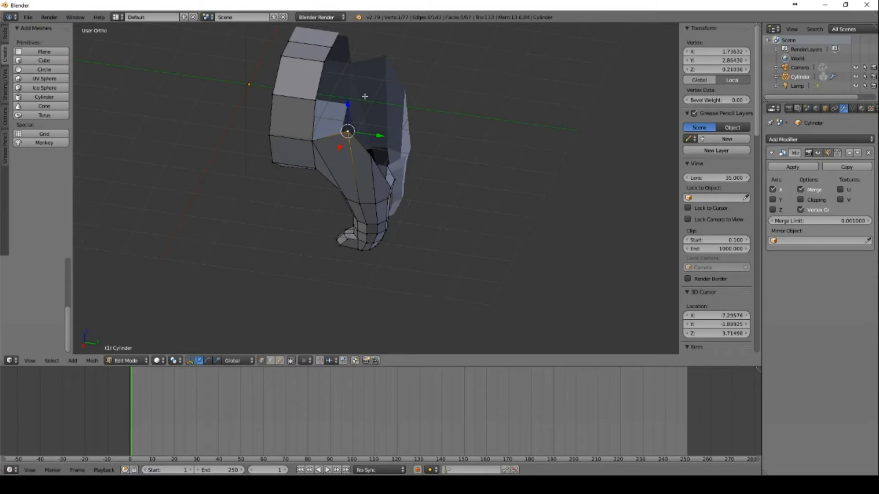
key(e)
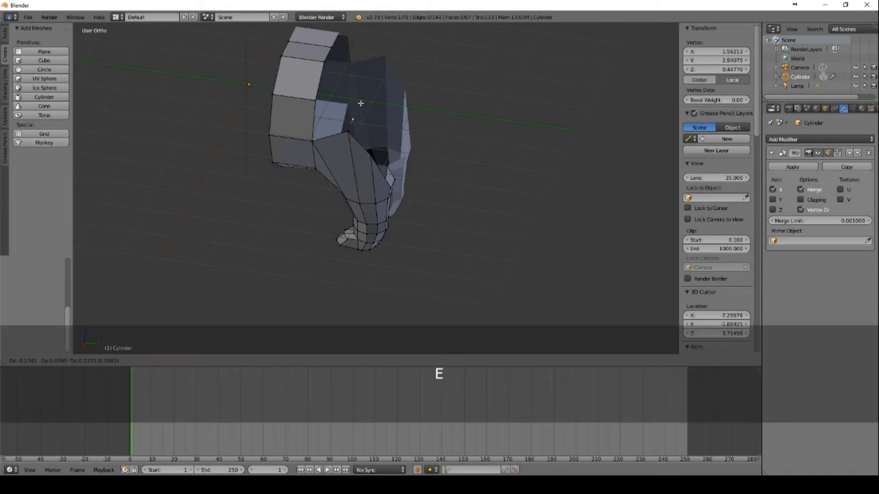
key(KP_3)
key(KP_1)
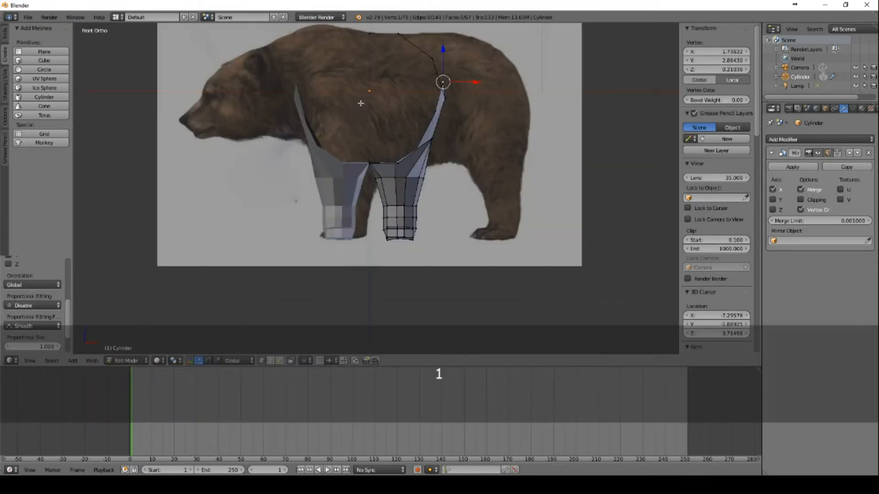
key(g)
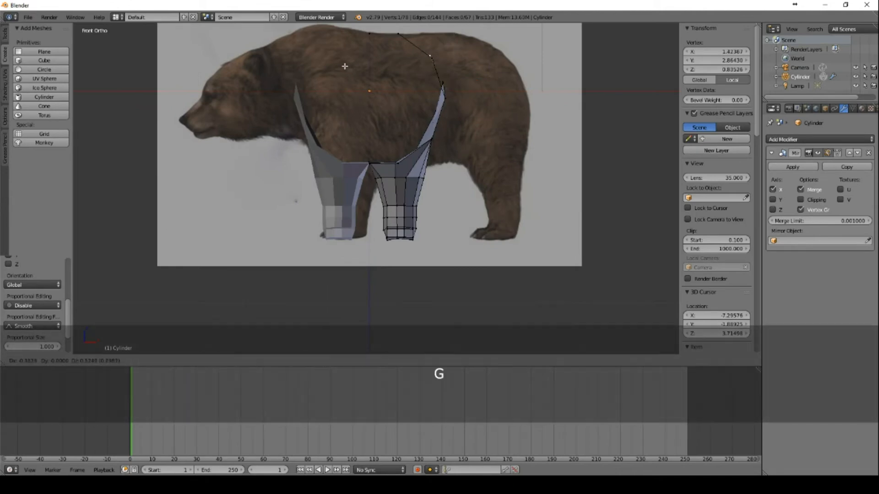
click(346, 69)
key(e)
click(315, 44)
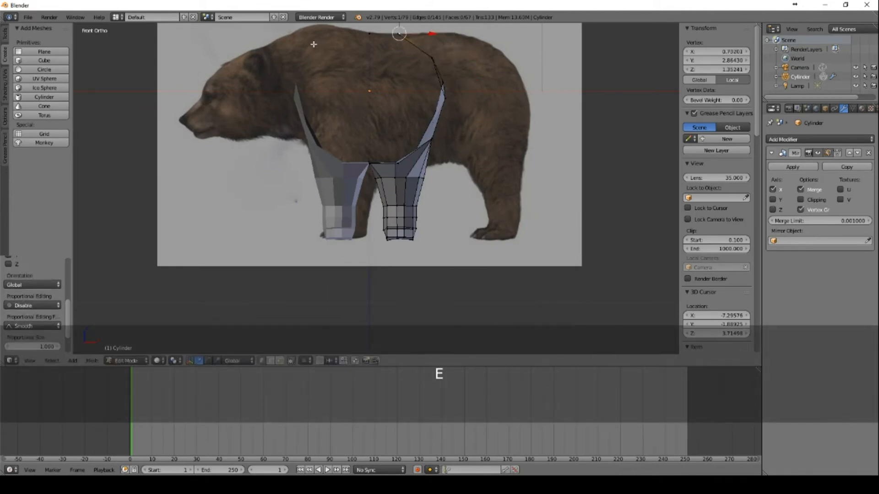
key(e)
click(285, 45)
- Fill the top face and the adjoining upper side face between the torso's rear edge and the new vertex outline
middle_drag(285, 45, 376, 134)
shift+click(395, 139)
shift+click(399, 109)
key(f)
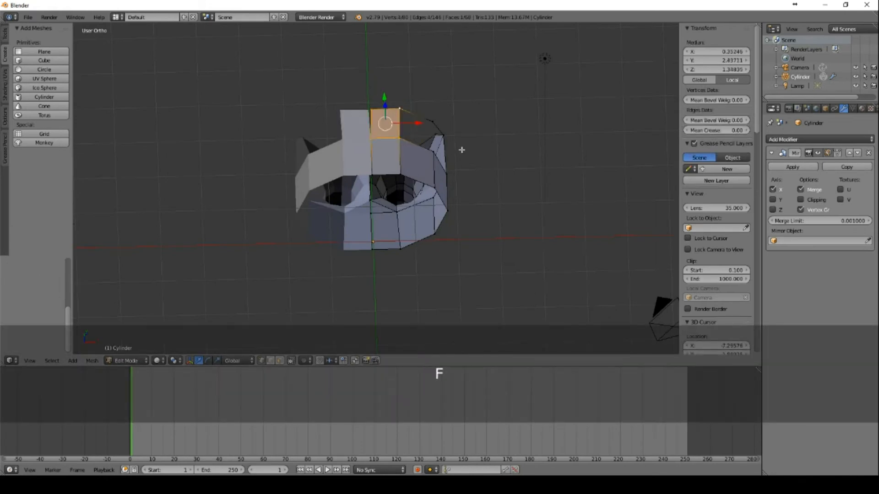
middle_drag(460, 149, 389, 130)
click(396, 134)
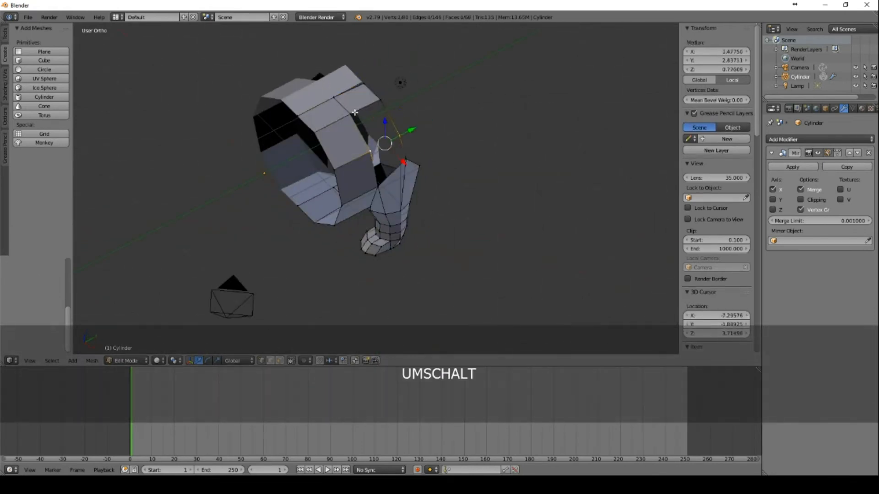
shift+right_click(354, 112)
shift+right_click(380, 100)
key(f)
- Fill the remaining side face between the thigh's top edge, the torso's rear edge and the new outline
middle_drag(430, 194, 377, 114)
right_click(389, 108)
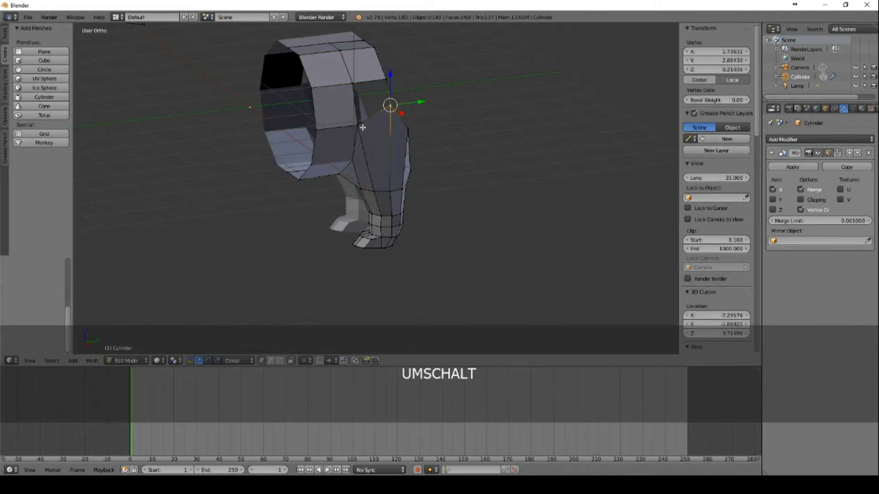
shift+right_click(362, 126)
shift+right_click(356, 85)
key(f)
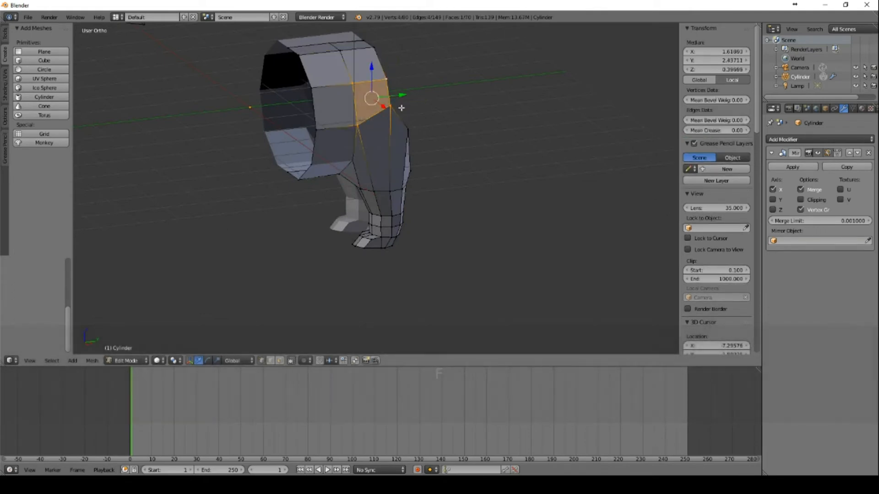
- Extrude the open rear rim from thigh to back rearward to about Y 3.73 and scale the new edge inward to follow the rump
middle_drag(396, 162, 310, 221)
scroll(323, 197, up, 3)
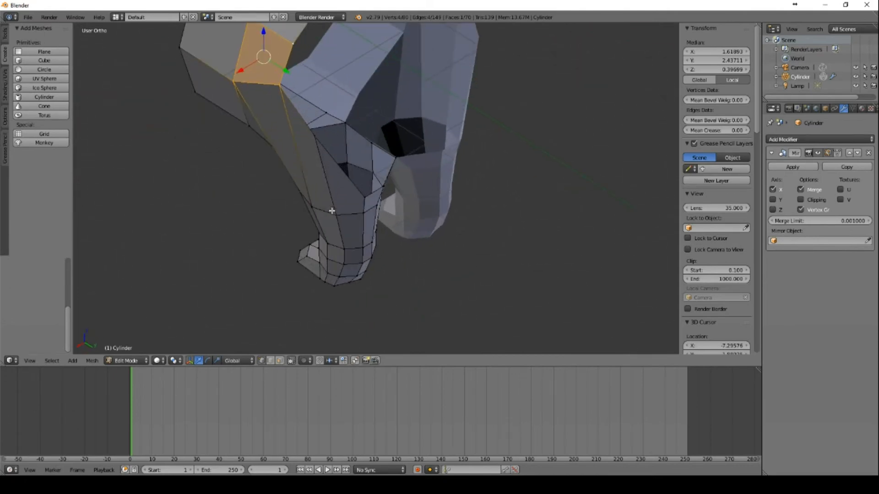
scroll(331, 210, down, 1)
middle_drag(253, 130, 357, 181)
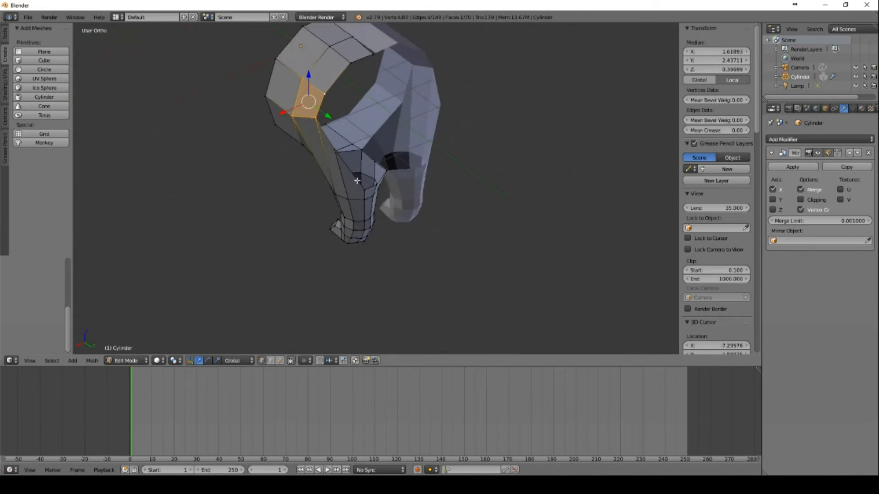
right_click(383, 177)
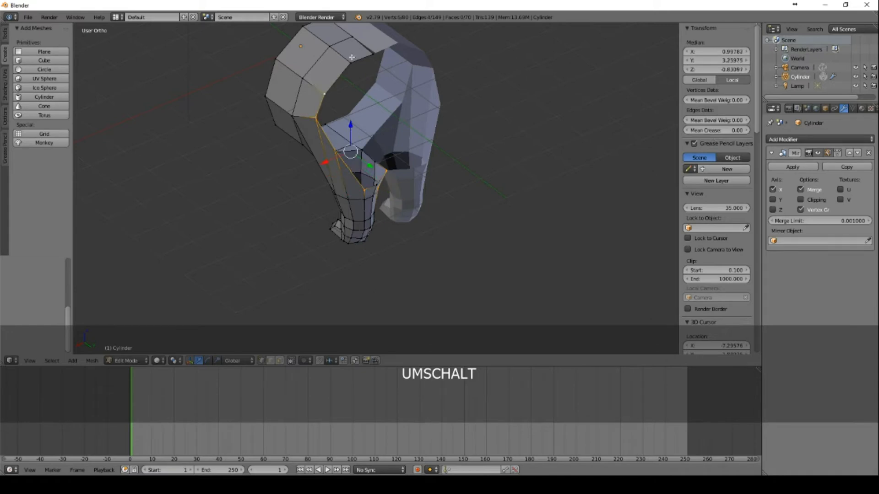
middle_drag(406, 152, 392, 130)
shift+right_click(358, 155)
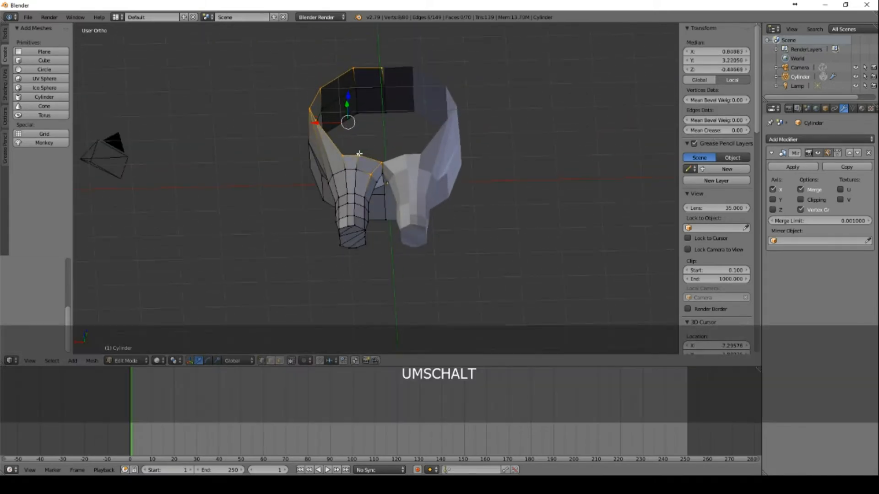
middle_drag(359, 155, 500, 177)
key(KP_3)
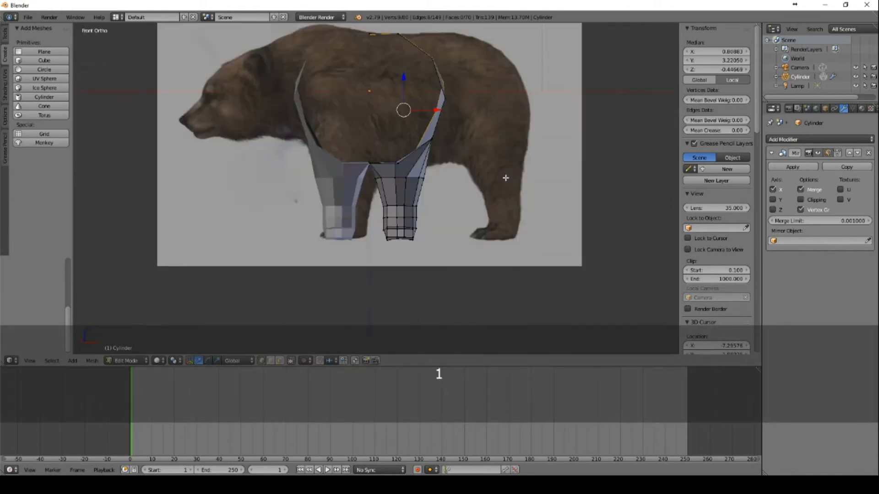
key(KP_3)
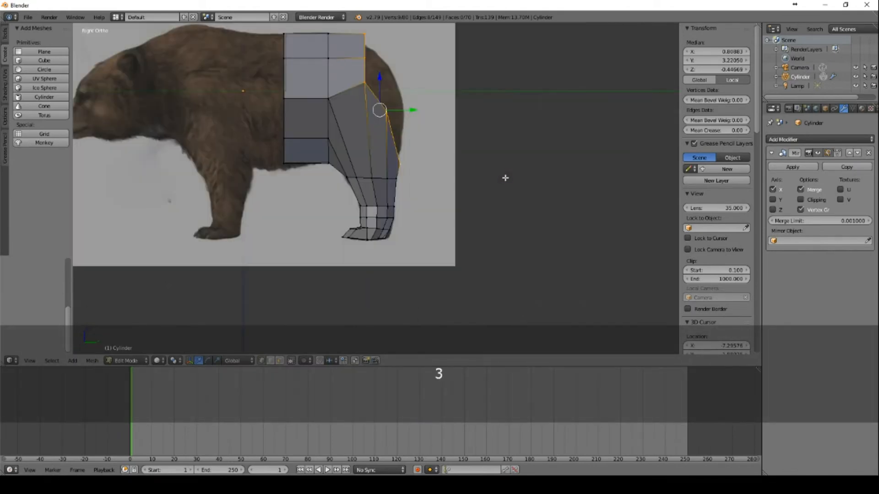
key(e)
click(530, 170)
key(s)
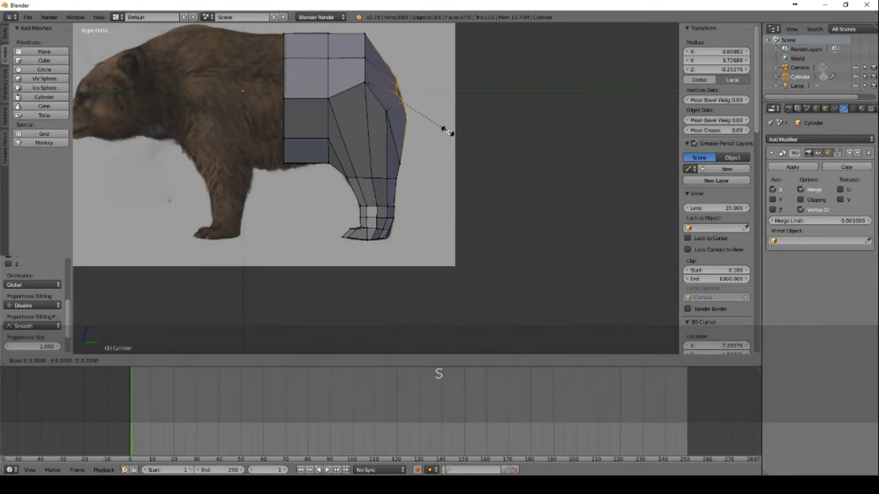
click(450, 137)
- Try to move the lower end vertex of the extruded rump rim along X to the mirror centre line
mouse_move(506, 148)
middle_down()
mouse_move(412, 151)
mouse_move(455, 161)
mouse_move(520, 151)
middle_up()
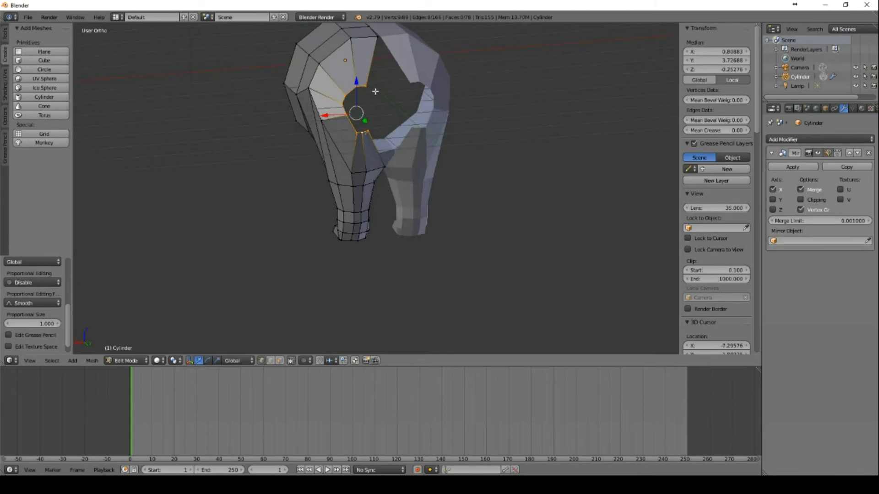
key(KP_1)
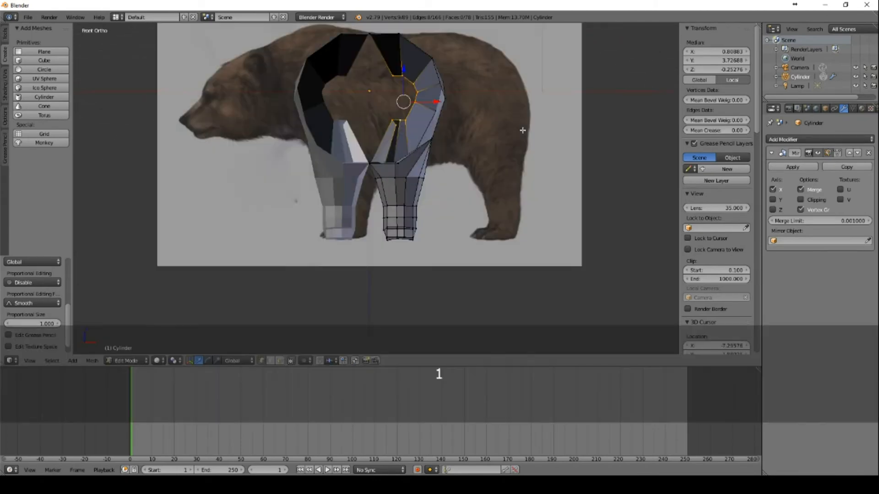
scroll(522, 130, up, 3)
right_click(425, 90)
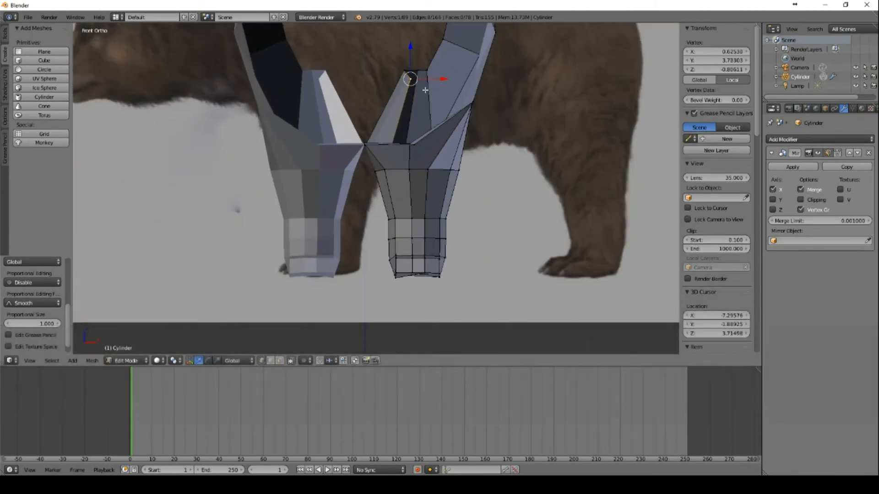
middle_drag(425, 90, 321, 123)
key(g)
key(x)
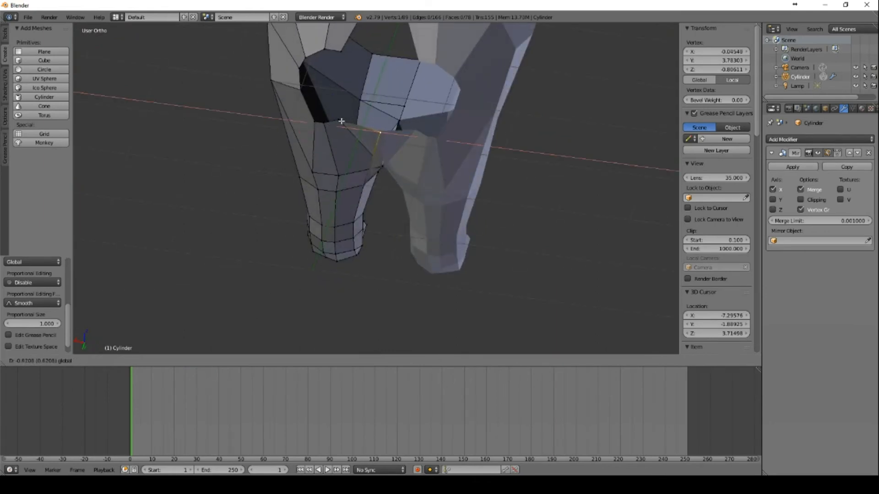
click(327, 121)
- Delete the rump rim's lower end vertex and move the neighbouring lower rim vertex along X to the centre line
middle_drag(327, 120, 402, 149)
key(Delete)
click(416, 147)
right_click(348, 141)
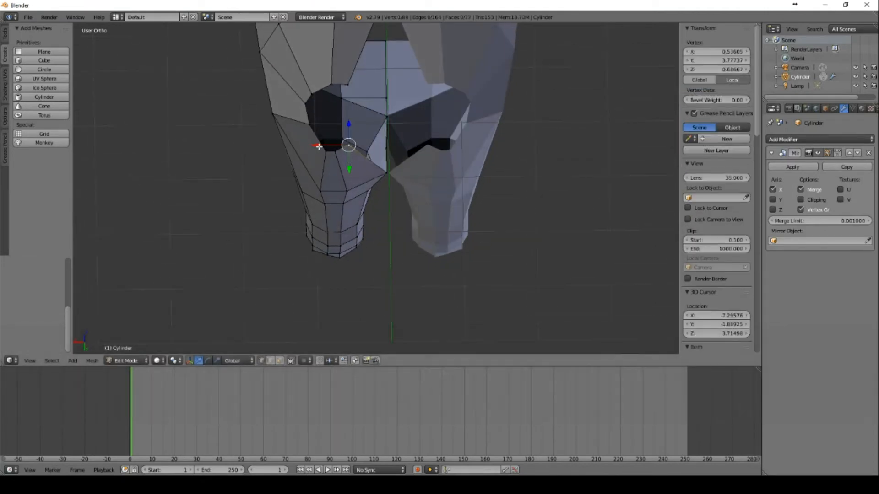
key(g)
key(x)
- Move the remaining rump rim vertices together along X toward the mirror centre line to narrow the rear opening
click(335, 152)
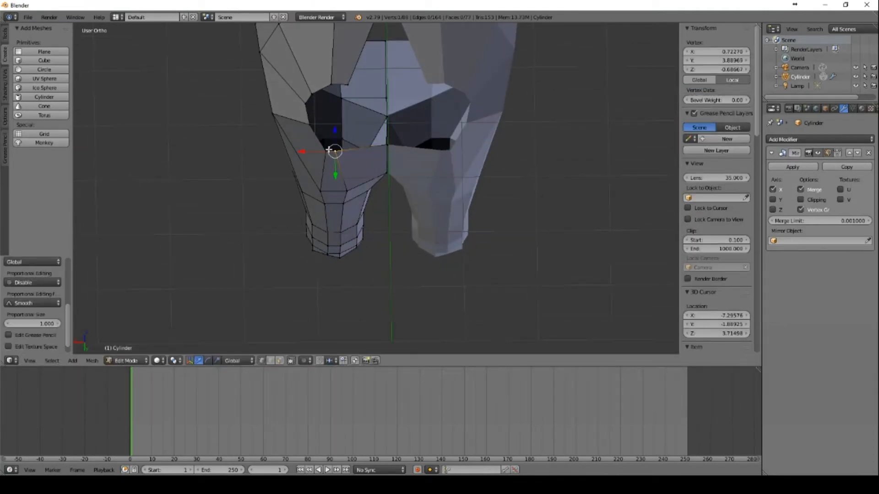
shift+right_click(312, 118)
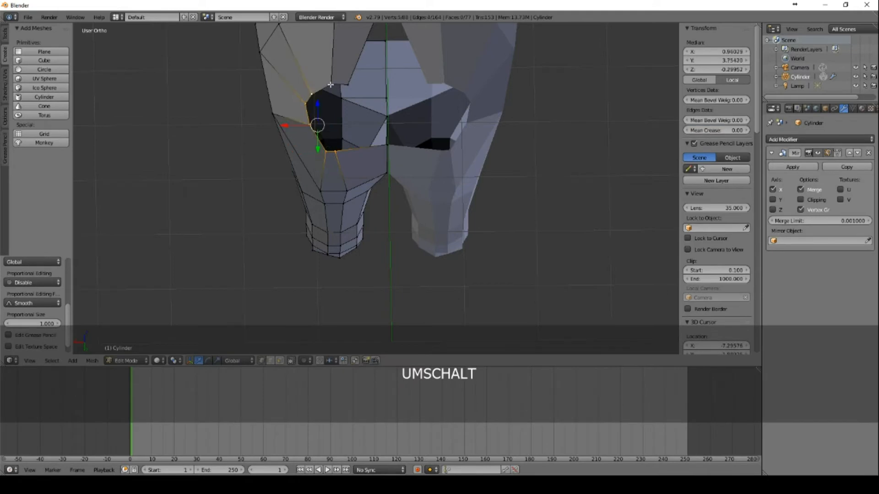
key(g)
key(x)
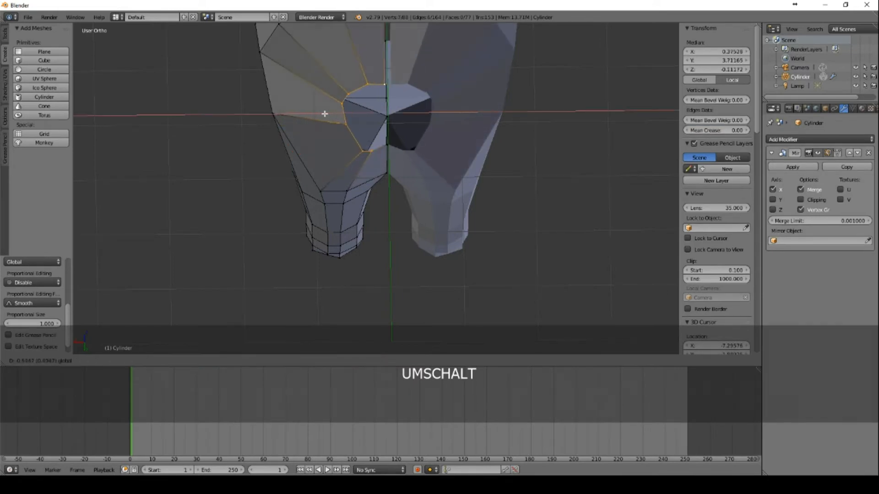
click(377, 85)
- Move the topmost inner vertex of the rump rim along X to about X 0.03
right_click(379, 86)
drag(352, 84, 358, 85)
scroll(423, 97, up, 2)
scroll(423, 97, down, 2)
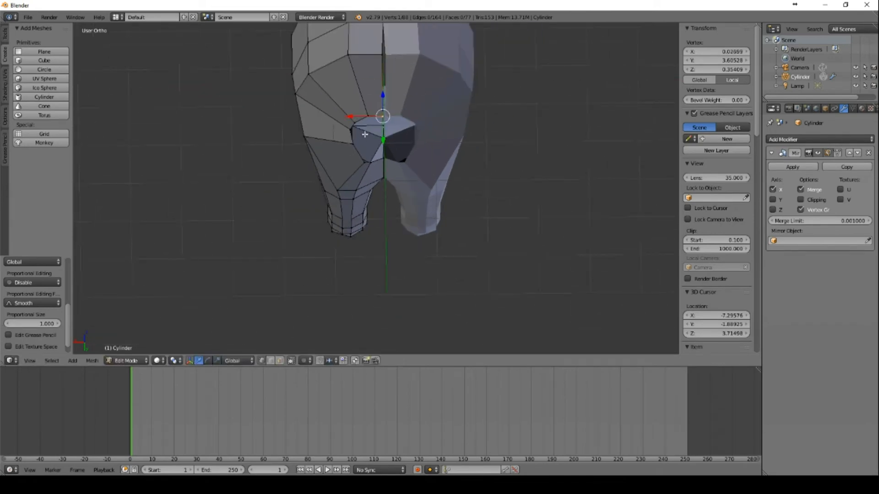
- Extrude the vertices around the rear opening in place and scale the new ring inward to a small hole
shift+right_click(360, 162)
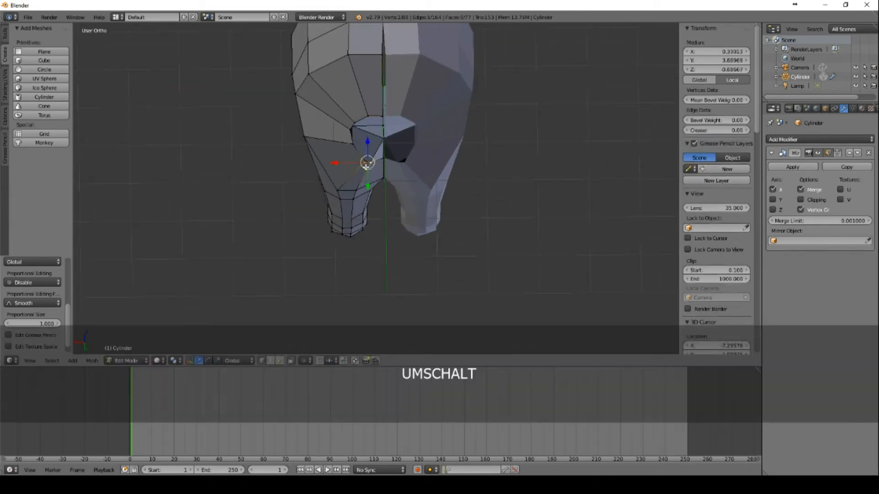
middle_drag(406, 175, 400, 114)
key(shift)
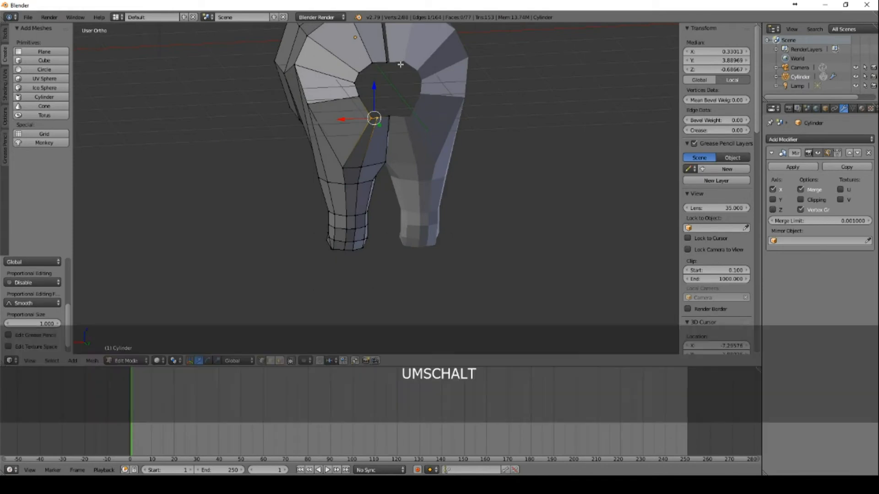
shift+right_click(389, 117)
shift+right_click(360, 96)
shift+right_click(355, 83)
shift+right_click(360, 73)
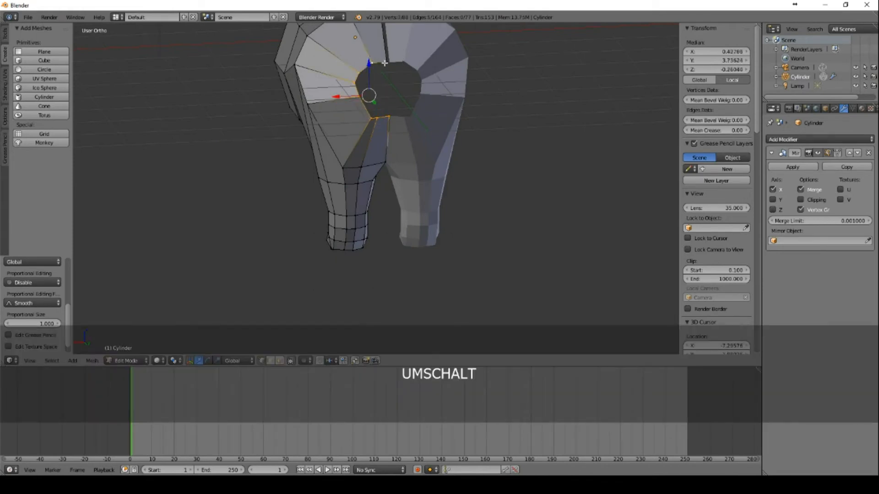
shift+right_click(386, 62)
key(e)
right_click(443, 125)
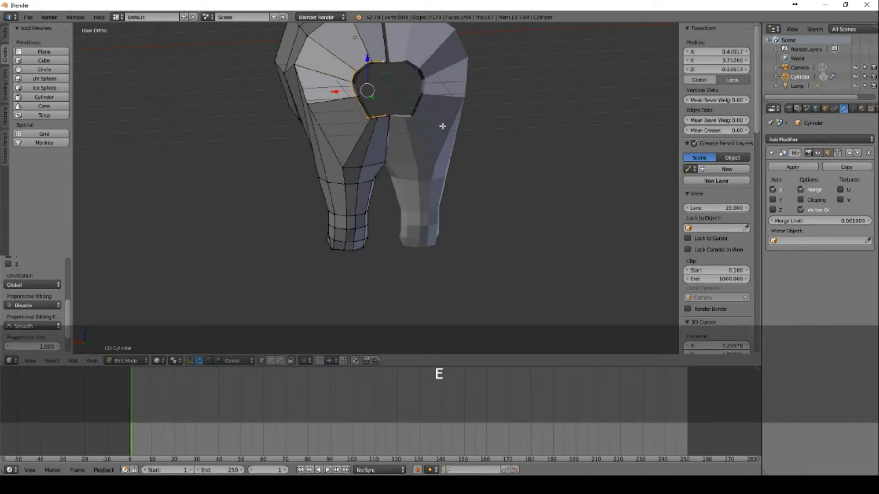
key(s)
click(394, 95)
- Move the small inner ring to a median of about X 0.15, Y 3.80, Z -0.09
key(g)
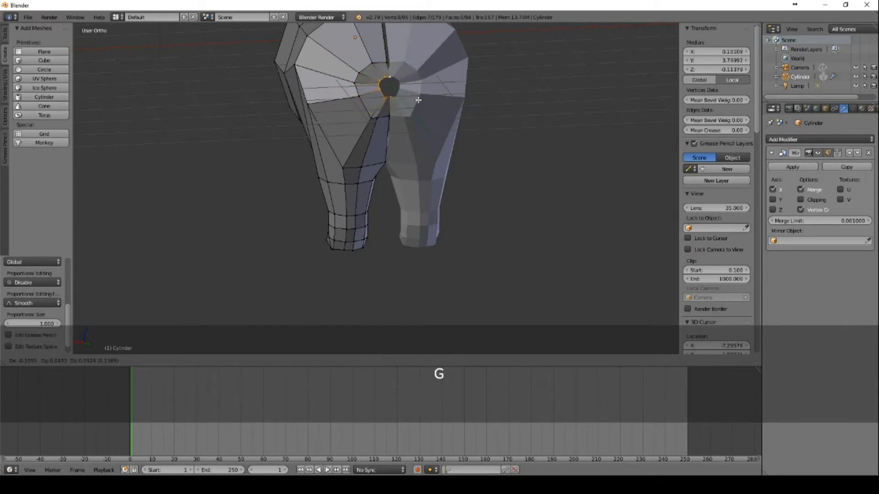
mouse_move(416, 101)
middle_down()
mouse_move(496, 95)
mouse_move(407, 89)
middle_up()
click(496, 92)
- Extrude the small rump ring backward in side view to a median of about Y 4.00, Z -0.08 to start the tail
scroll(414, 126, up, 3)
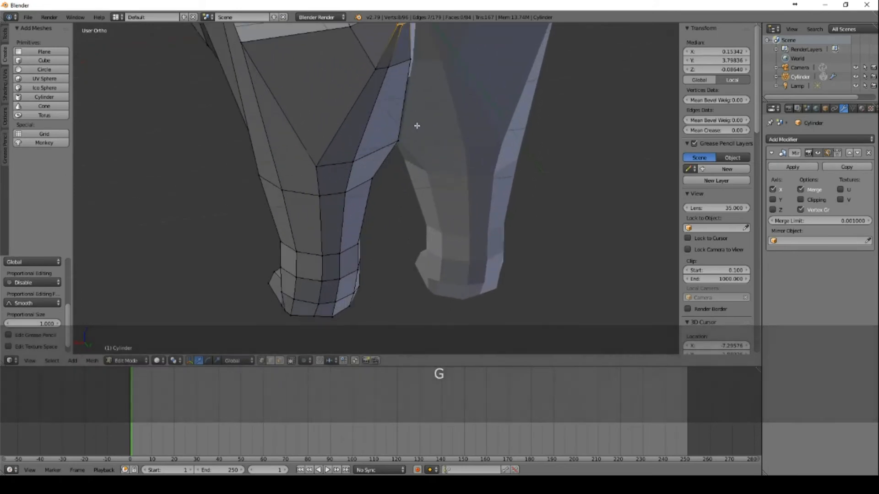
middle_drag(414, 125, 456, 90)
key(shift)
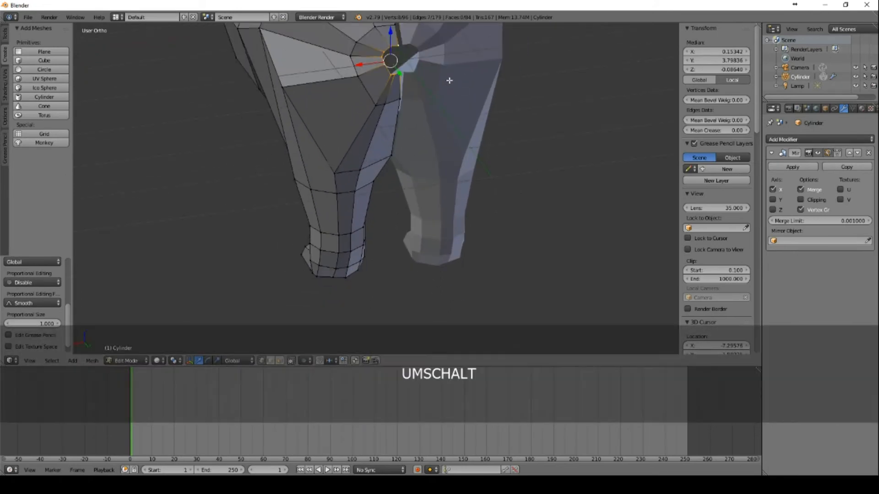
key(KP_3)
shift+middle_drag(459, 78, 420, 153)
scroll(438, 100, up, 5)
shift+middle_drag(481, 75, 438, 257)
key(e)
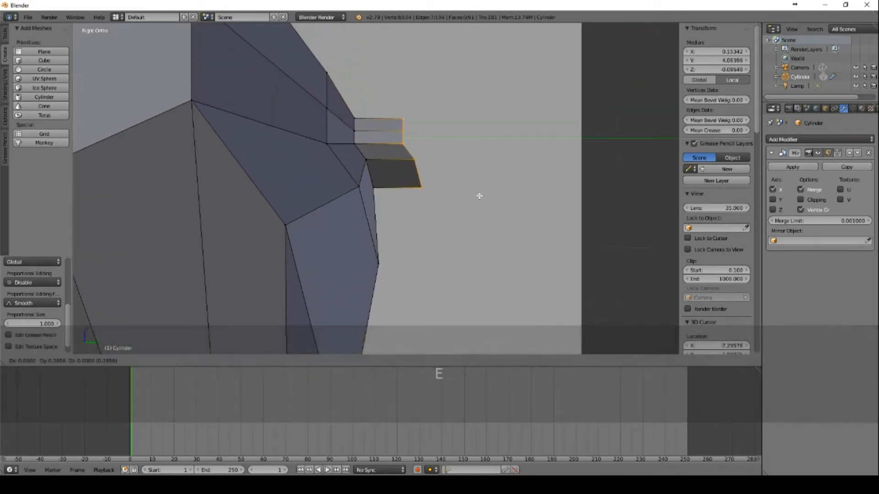
click(467, 193)
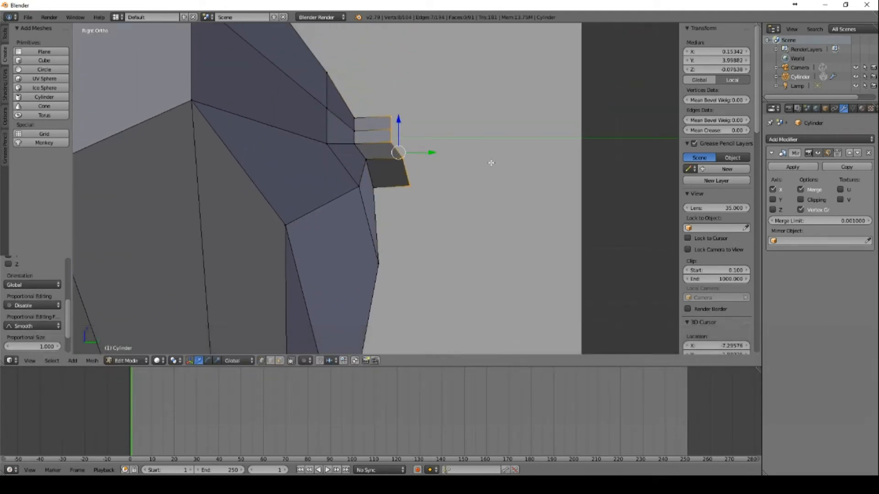
- Extrude the upper three vertices of the tail's open end backward and down to a median of about Y 4.14, Z -0.14
mouse_move(490, 163)
middle_down()
mouse_move(418, 163)
mouse_move(397, 138)
mouse_move(439, 156)
mouse_move(500, 139)
mouse_move(447, 145)
mouse_move(488, 143)
mouse_move(519, 121)
mouse_move(490, 138)
mouse_move(487, 149)
middle_up()
right_click(401, 124)
shift+right_click(381, 126)
shift+right_click(366, 138)
key(e)
right_click(500, 175)
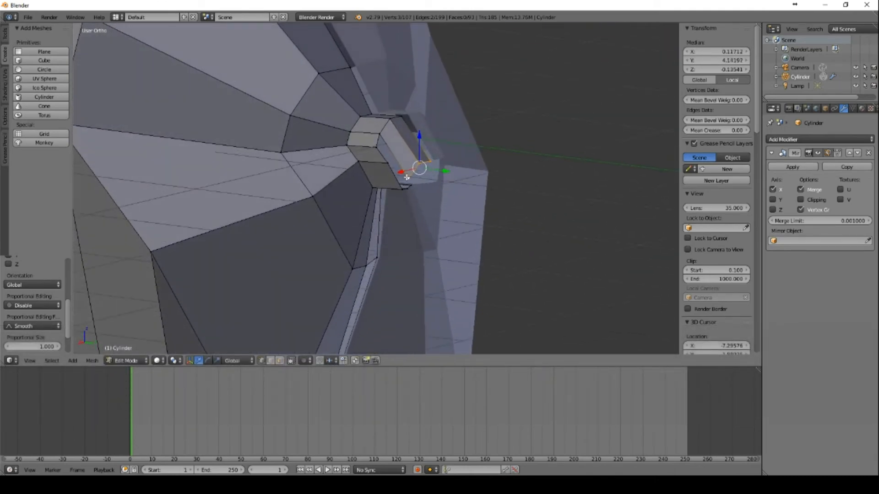
- Fill the gaps on the outer side of the tail tip with two faces
right_click(406, 177)
shift+right_click(376, 145)
shift+right_click(380, 134)
key(f)
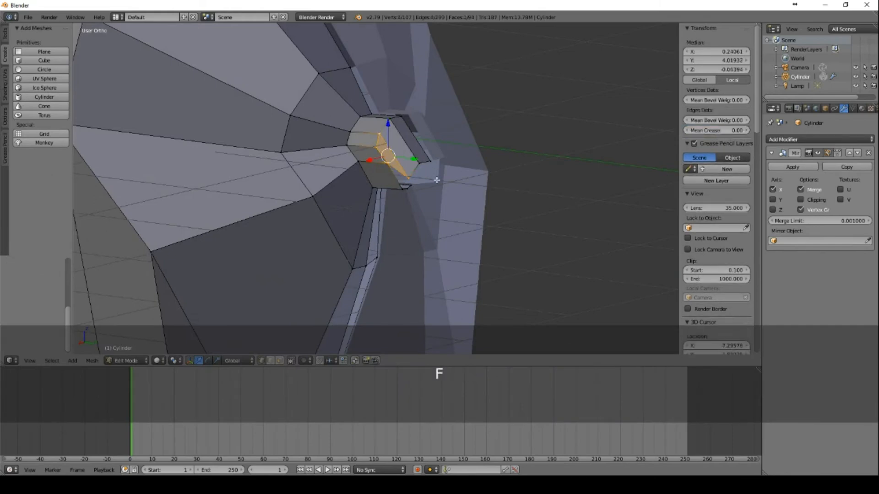
middle_drag(459, 177, 456, 151)
right_click(405, 163)
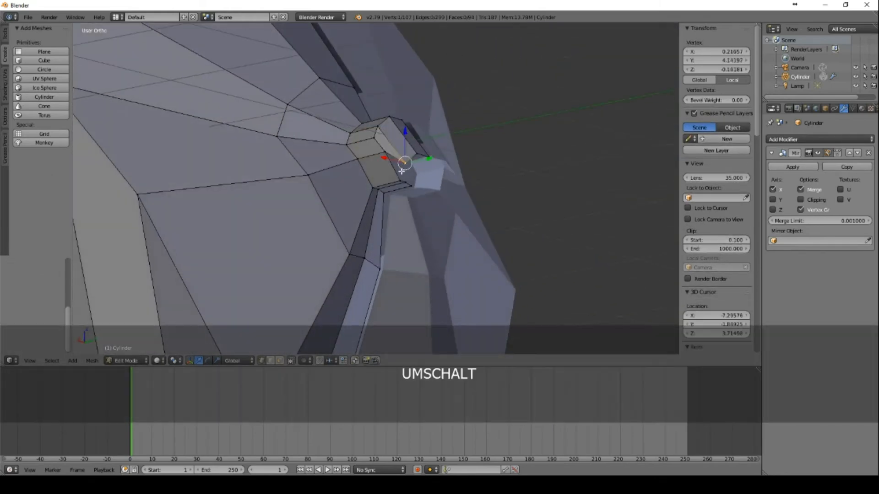
shift+right_click(385, 152)
shift+right_click(398, 182)
key(f)
- Close the underside of the tail tip with two faces reaching to the mirror centre line
middle_drag(398, 182, 384, 177)
right_click(389, 145)
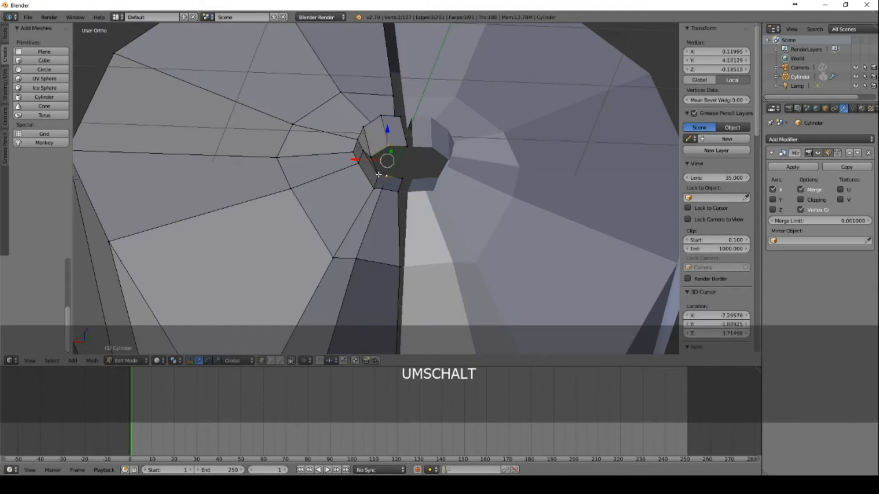
shift+right_click(378, 174)
key(f)
right_click(400, 183)
shift+right_click(389, 174)
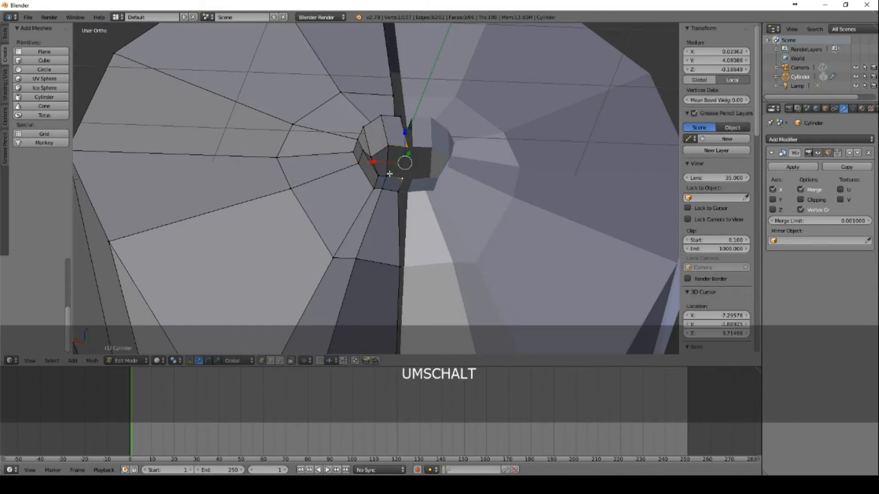
shift+right_click(402, 146)
shift+right_click(399, 137)
key(f)
middle_drag(392, 174, 428, 170)
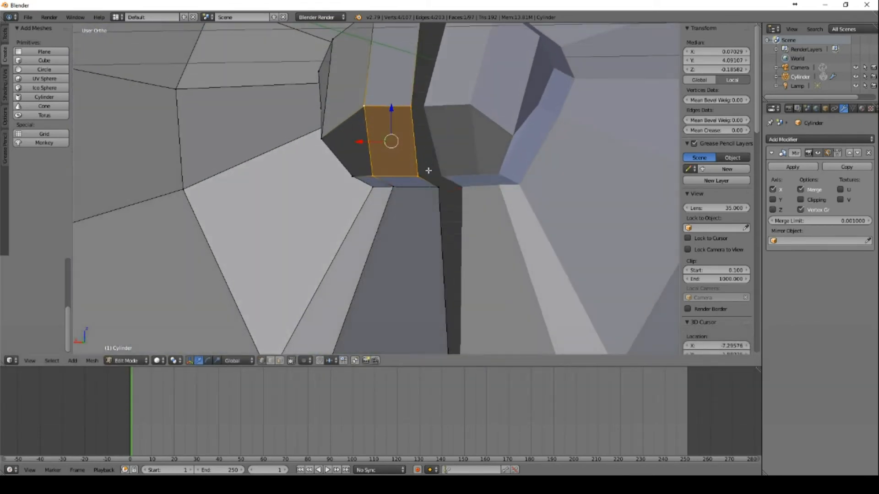
- Move the tail's five centre-line vertices together along X to a median of about X 0.01
right_click(436, 186)
shift+right_click(414, 177)
shift+right_click(411, 107)
middle_drag(411, 107, 464, 152)
scroll(463, 152, down, 1)
shift+right_click(421, 105)
shift+right_click(428, 55)
key(g)
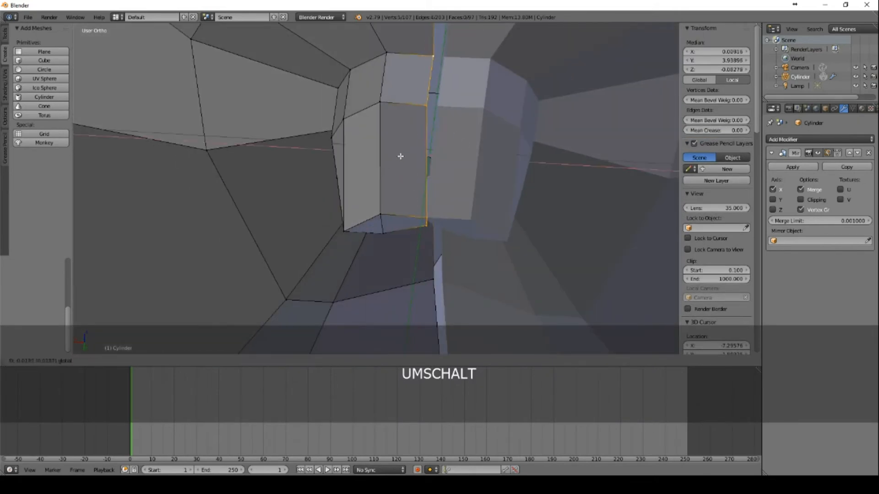
key(x)
click(398, 157)
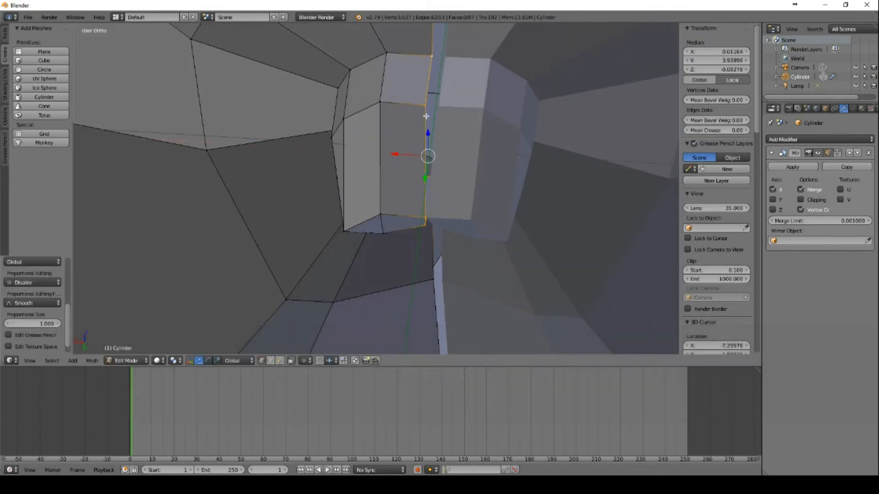
- Move the two upper centre-line vertices of the tail individually along X to about X 0.006 and 0.005
right_click(429, 105)
key(g)
key(x)
click(397, 105)
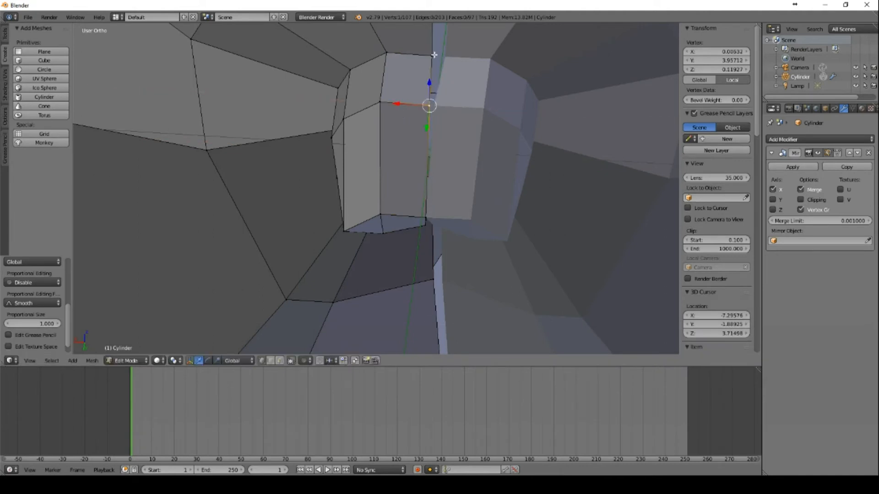
right_click(433, 54)
key(g)
key(x)
click(398, 53)
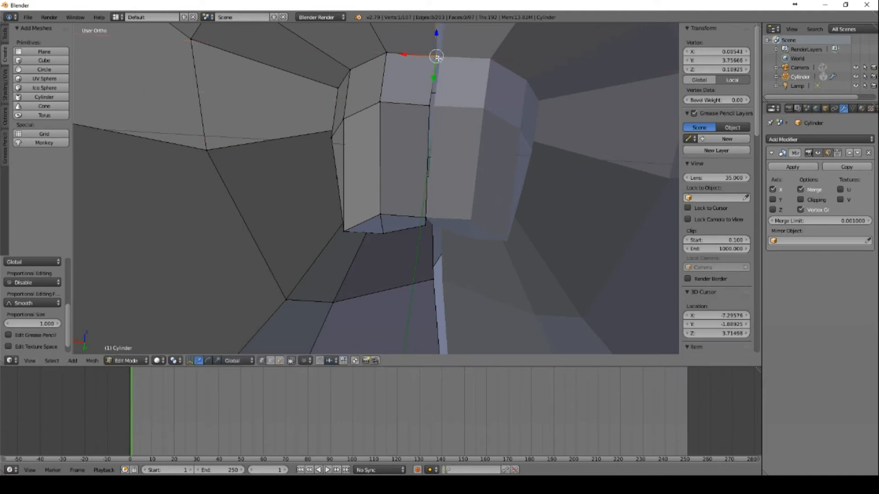
- Move the tail's lower centre-line vertices along X toward the mirror plane, the one at the root to about X 0.005
middle_drag(481, 203, 435, 183)
right_click(424, 173)
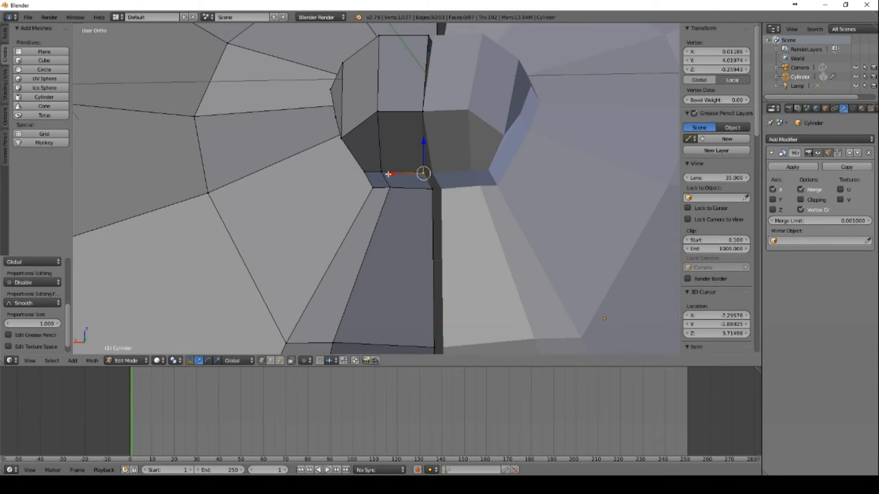
drag(388, 174, 398, 189)
right_click(431, 188)
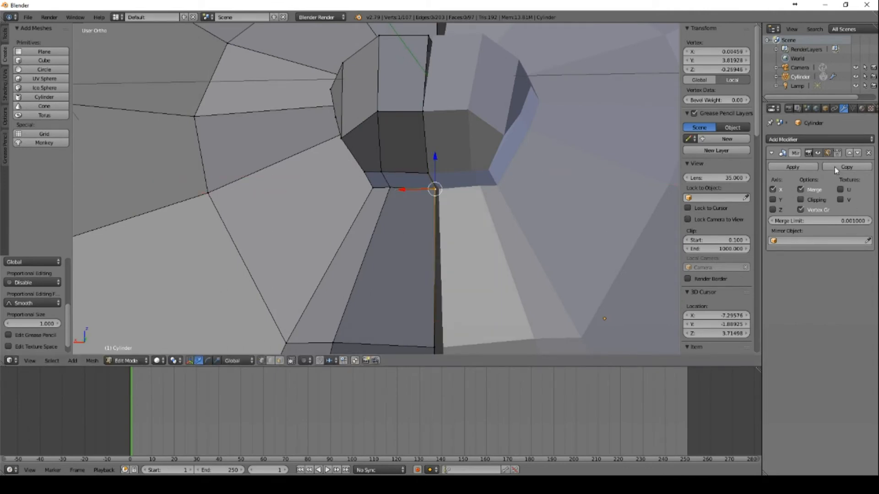
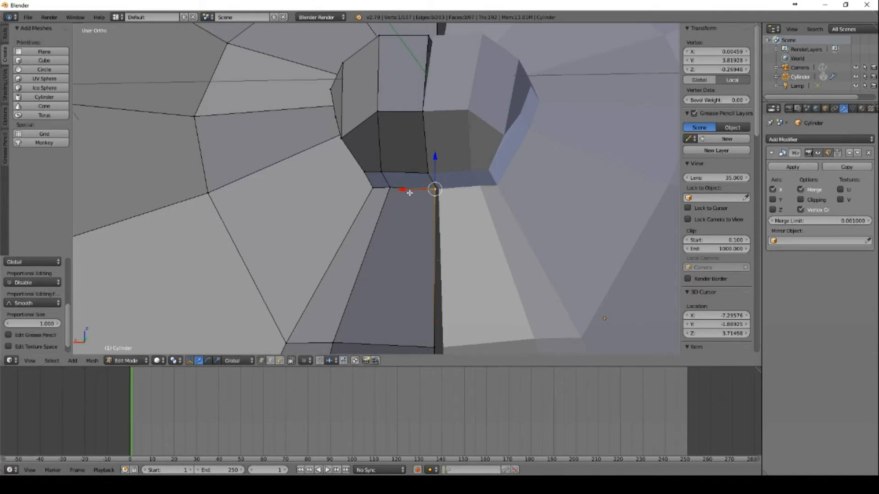
- Set the X coordinate of the tail's upper middle centre-line vertex to 0
right_click(434, 43)
scroll(435, 43, down, 3)
middle_drag(460, 57, 466, 117)
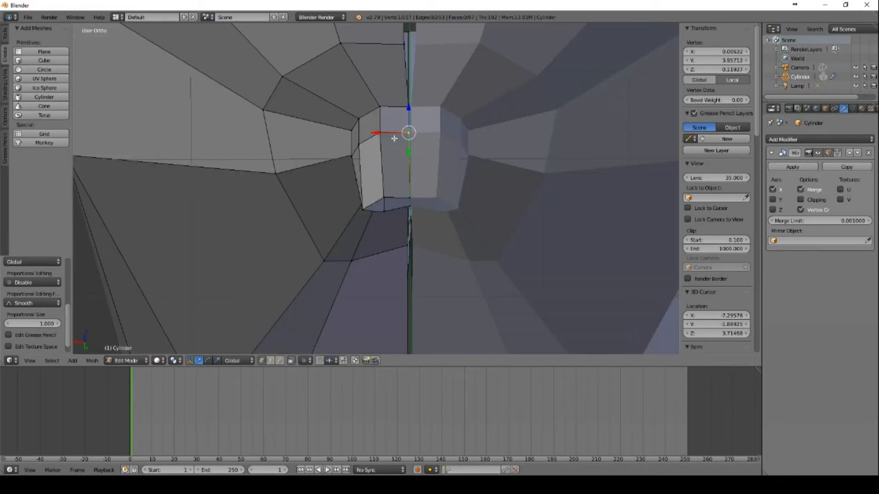
drag(375, 133, 375, 132)
click(732, 52)
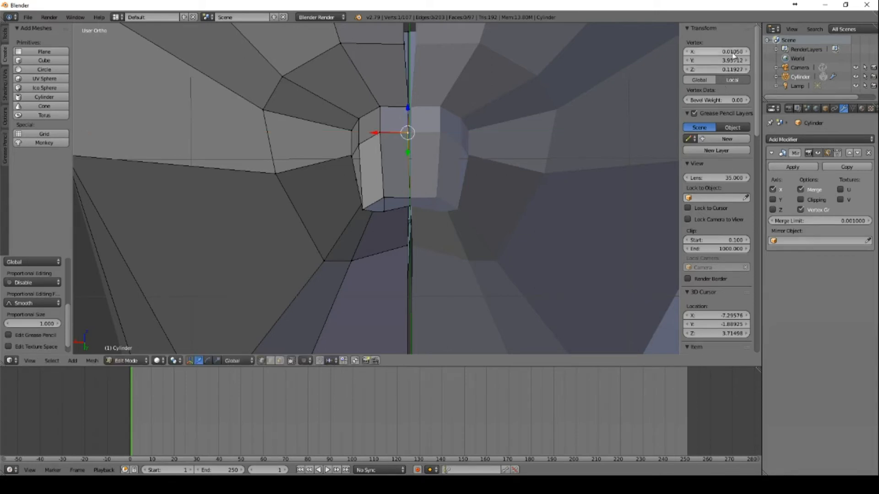
text(0)
key(Return)
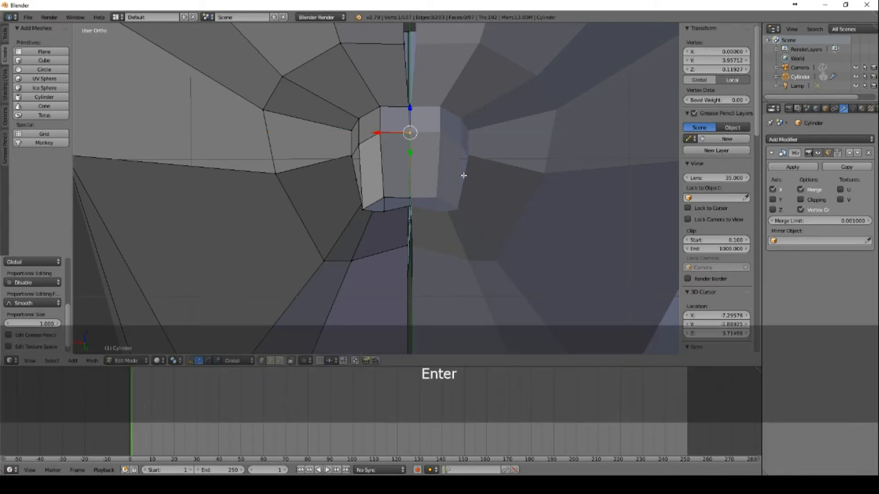
- Add the other centre-line vertices from the top of the back down to the crotch to the selection and set their median X to 0
shift+right_click(410, 201)
shift+right_click(410, 109)
scroll(405, 112, down, 3)
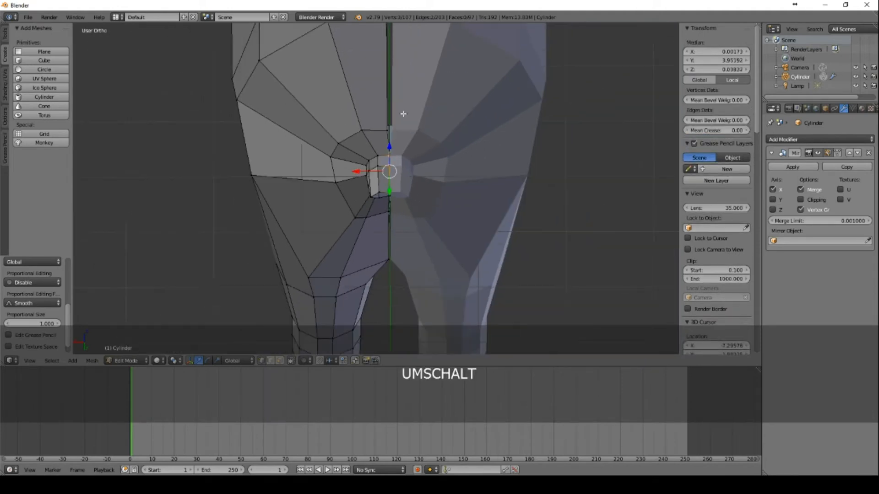
shift+right_click(380, 129)
scroll(417, 115, down, 3)
shift+right_click(377, 93)
shift+right_click(386, 62)
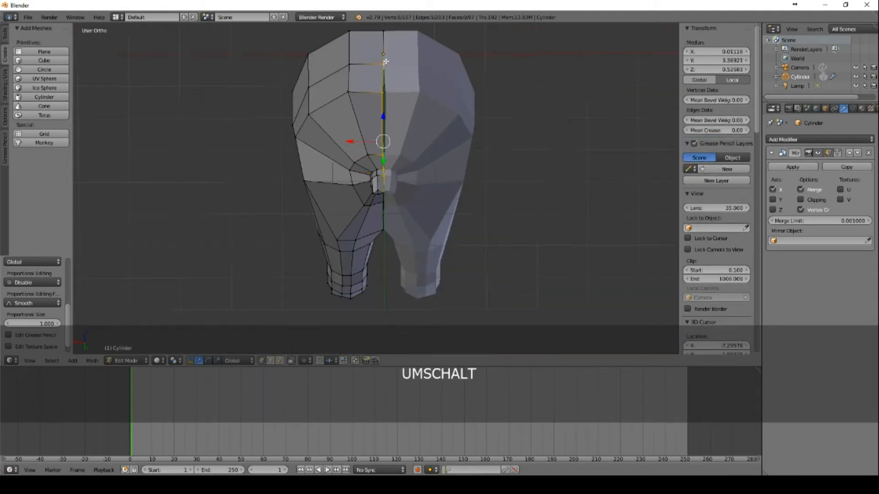
shift+right_click(385, 35)
middle_drag(393, 64, 387, 190)
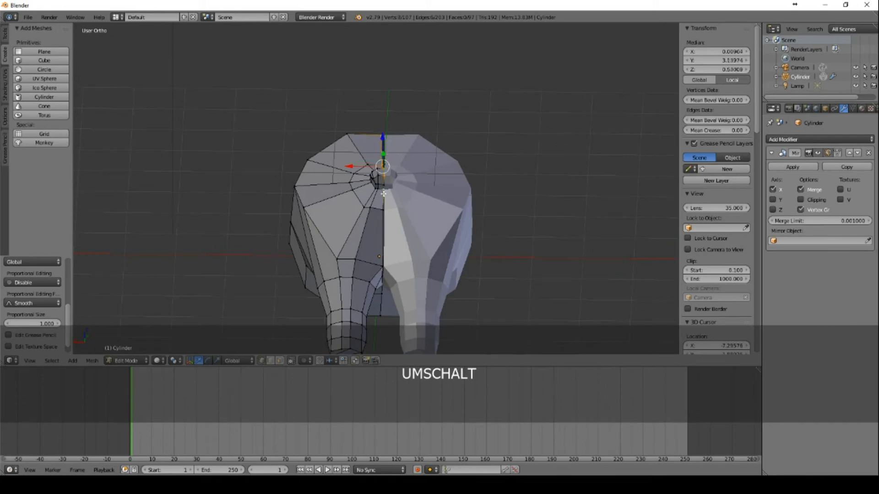
shift+right_click(383, 248)
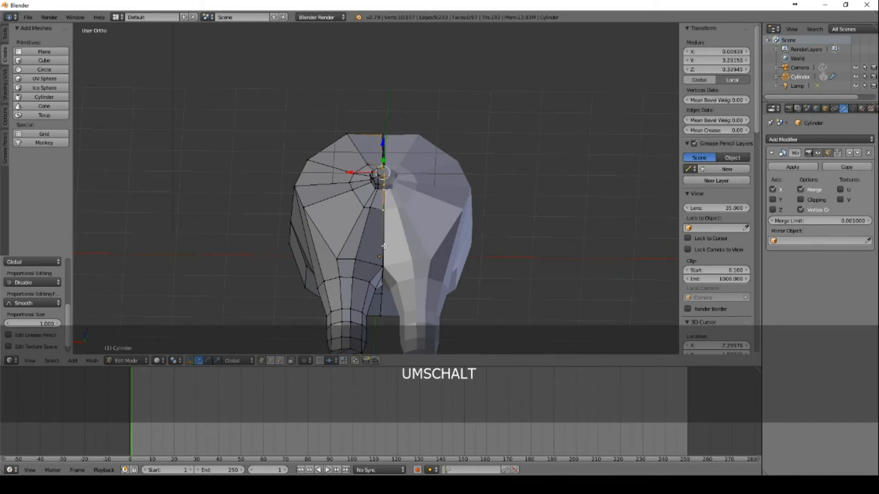
shift+right_click(381, 267)
middle_drag(413, 222, 413, 267)
click(728, 51)
text(0)
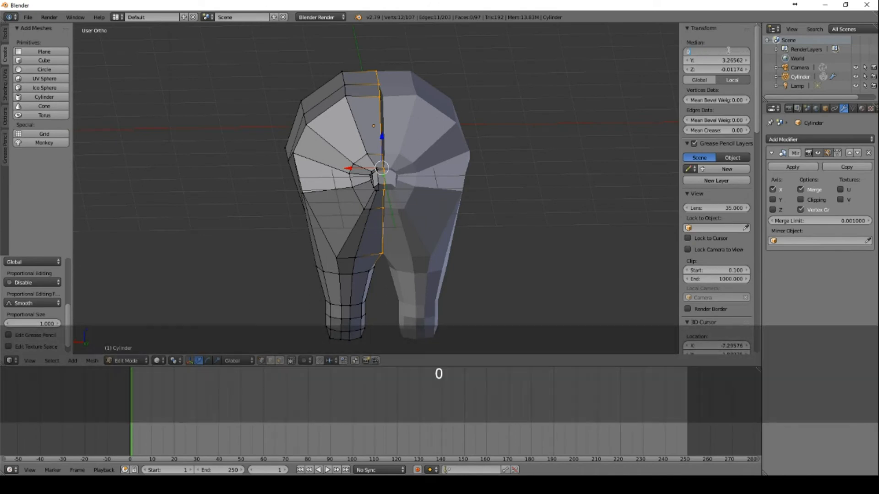
key(Return)
- Set X to 0 individually for the centre-line vertex at the upper rump edge and the one just above the tail
scroll(389, 99, up, 1)
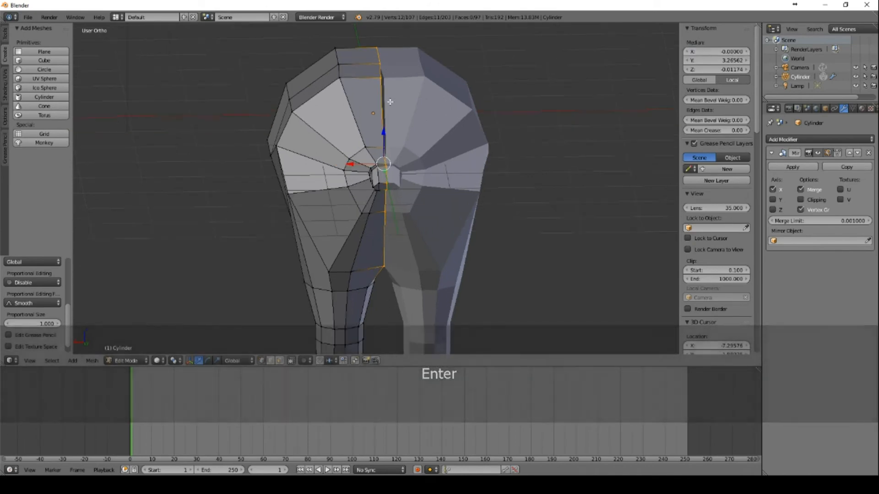
right_click(380, 77)
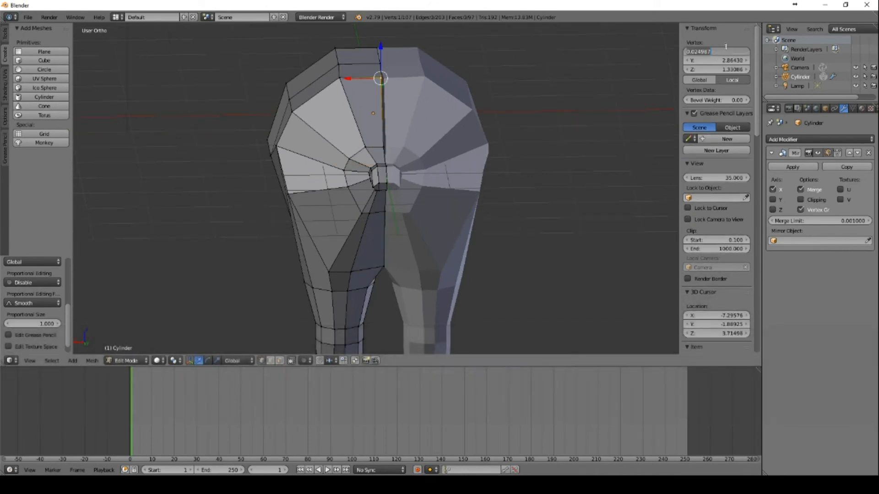
text(0)
key(Return)
right_click(383, 147)
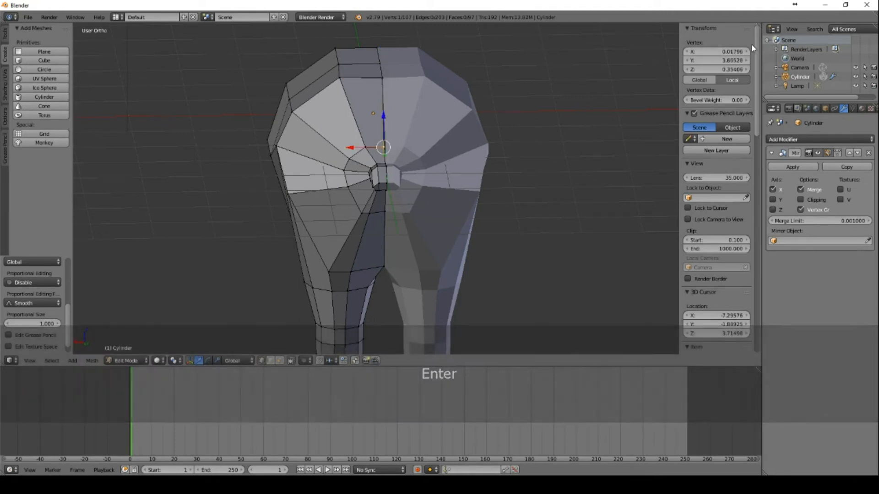
click(732, 52)
text(0)
key(Return)
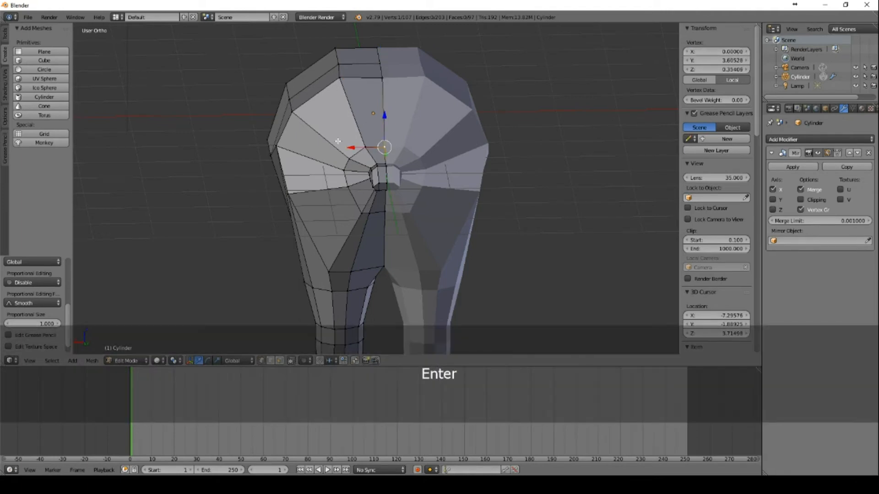
- Move the three upper rump loop vertices to a median of about Y 2.90, Z 0.86 to follow the reference bear's back
middle_drag(338, 141, 360, 102)
right_click(316, 96)
shift+right_click(314, 114)
shift+right_click(313, 170)
drag(318, 71, 313, 92)
key(5)
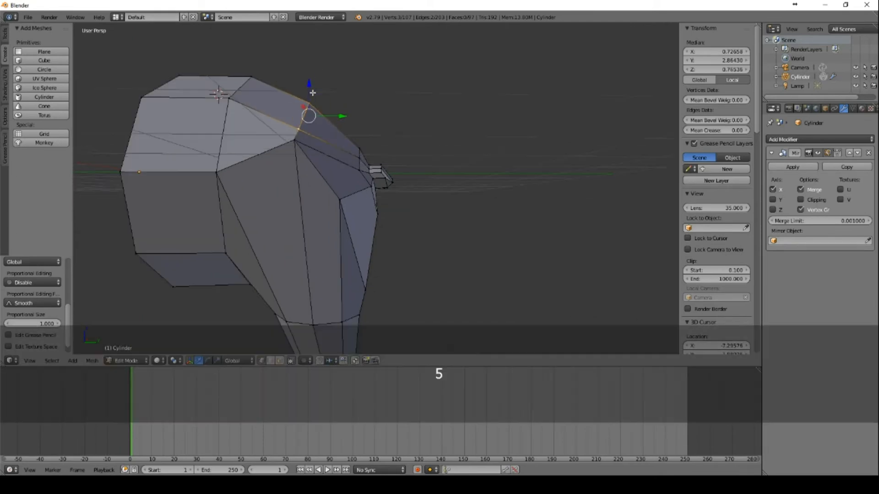
key(3)
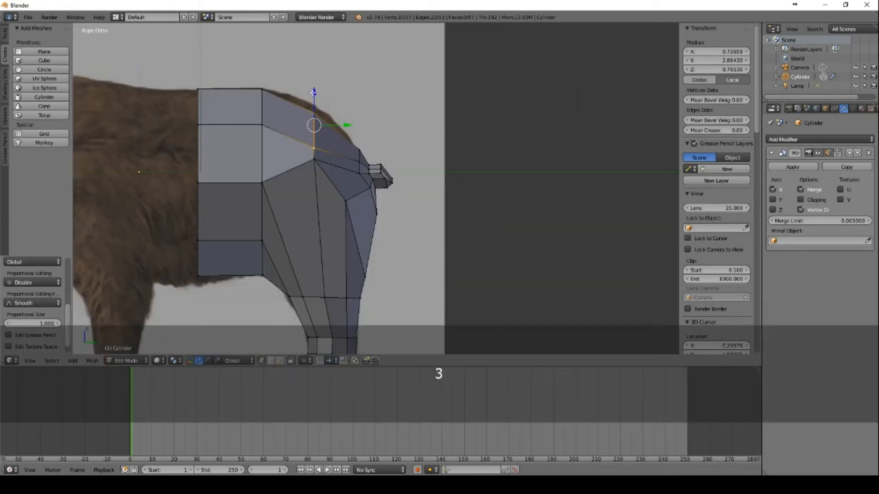
drag(347, 125, 349, 120)
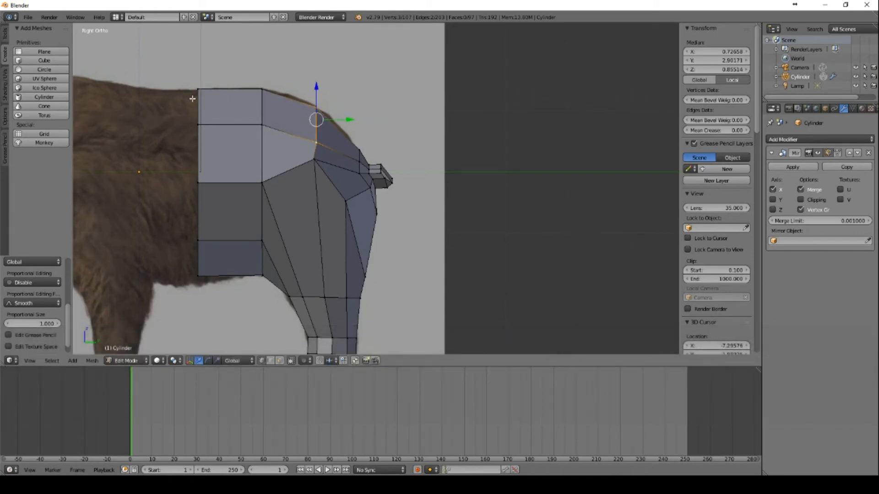
- Extrude the torso's open front edge loop forward along the reference bear's belly to a median of about Y 0.15
middle_drag(192, 98, 250, 178)
alt+click(265, 205)
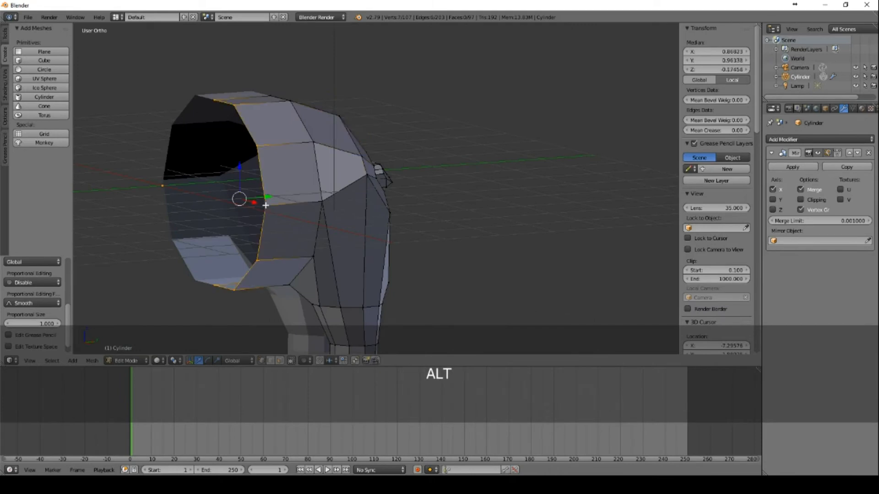
key(KP_3)
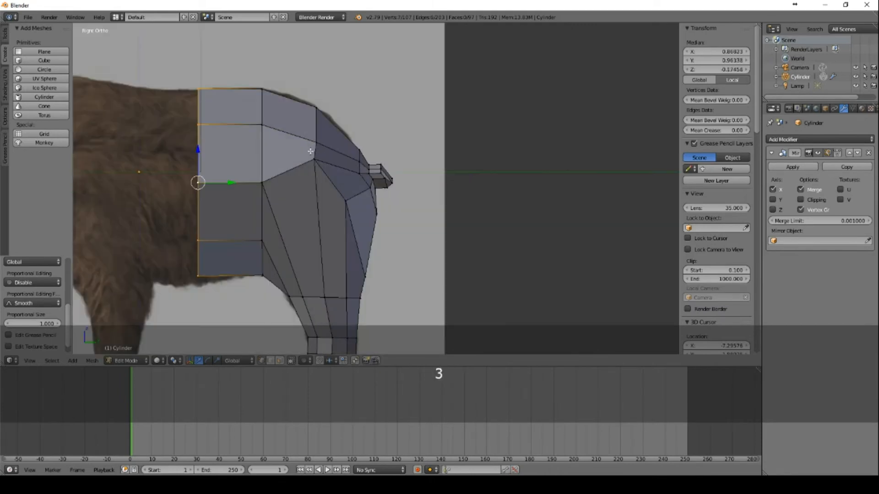
shift+middle_drag(311, 152, 426, 109)
key(e)
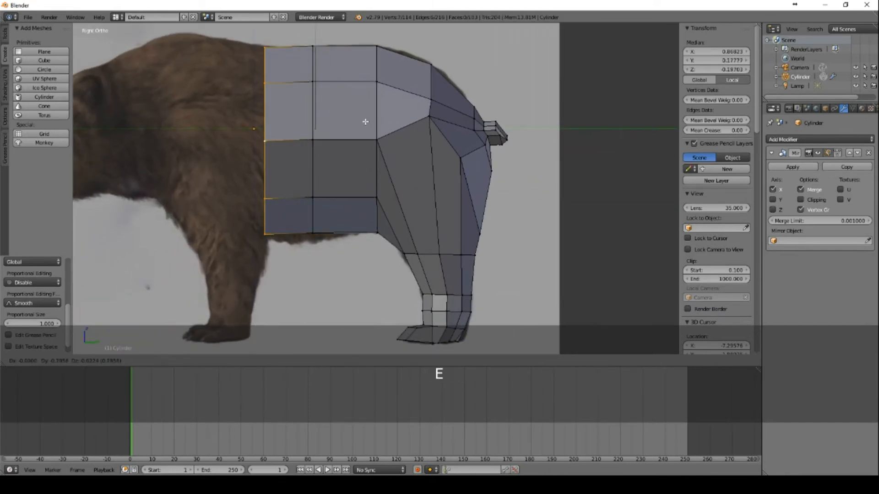
click(364, 121)
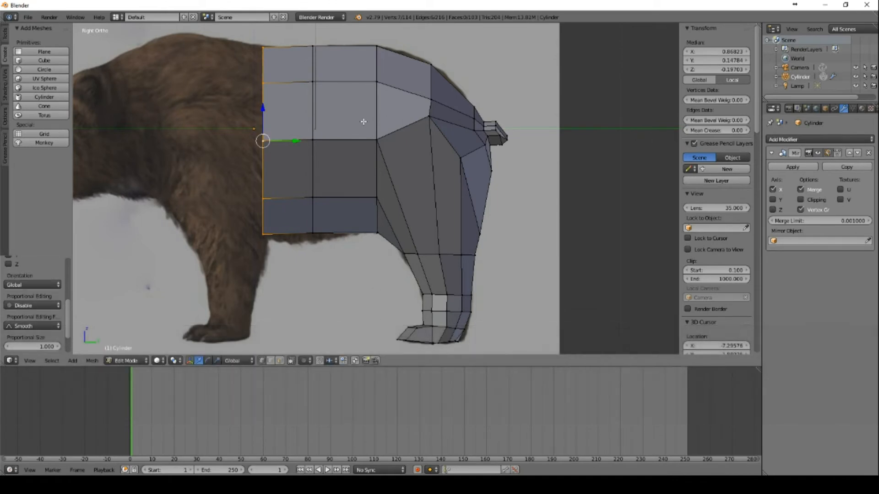
- Reposition the extruded front loop to a median of about Y 0.09, Z -0.18, matching the reference bear's back and belly
key(g)
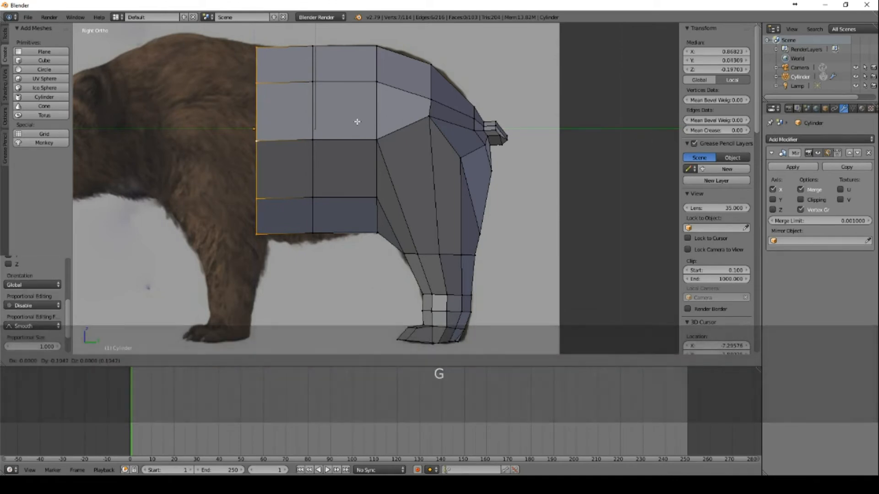
click(357, 122)
key(s)
click(358, 120)
key(g)
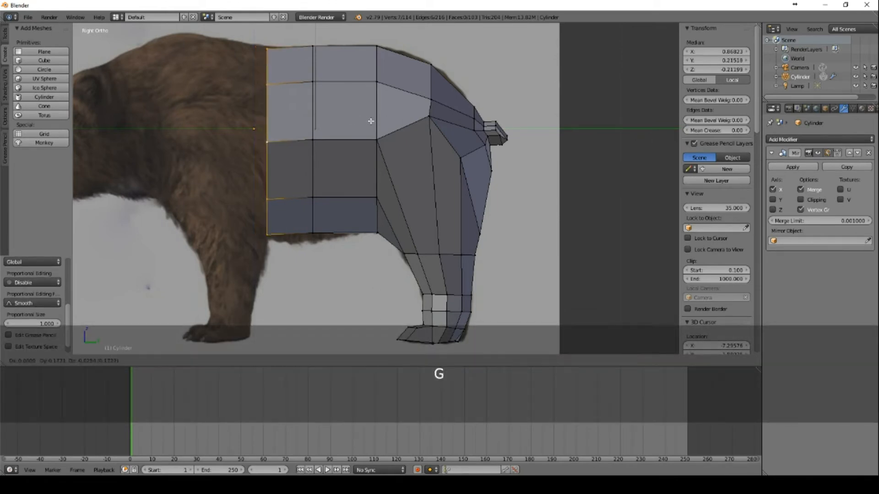
right_click(359, 119)
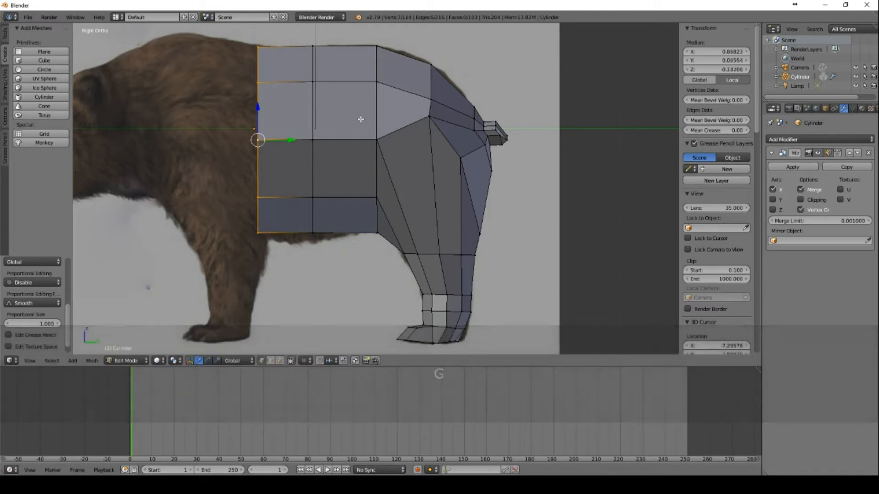
- Move the torso's middle edge loop to a median of about Y 0.97, Z -0.23 to follow the sagging back and belly outline
alt+click(316, 139)
alt+click(311, 83)
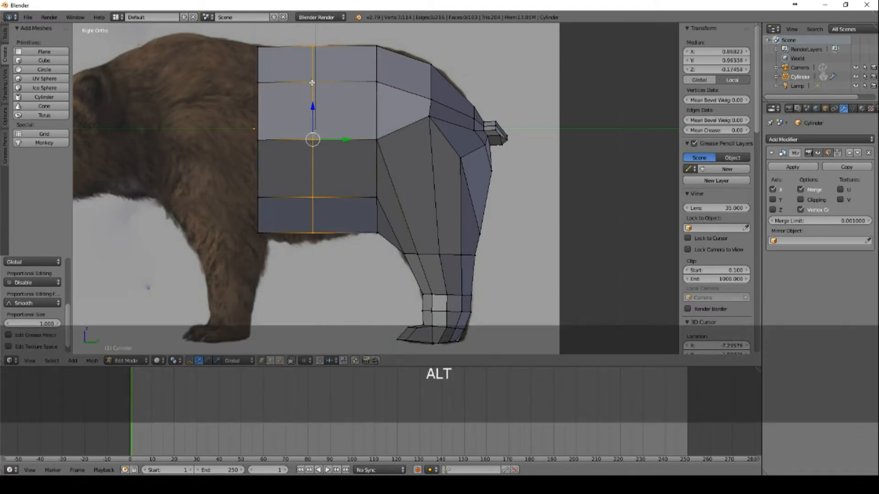
key(g)
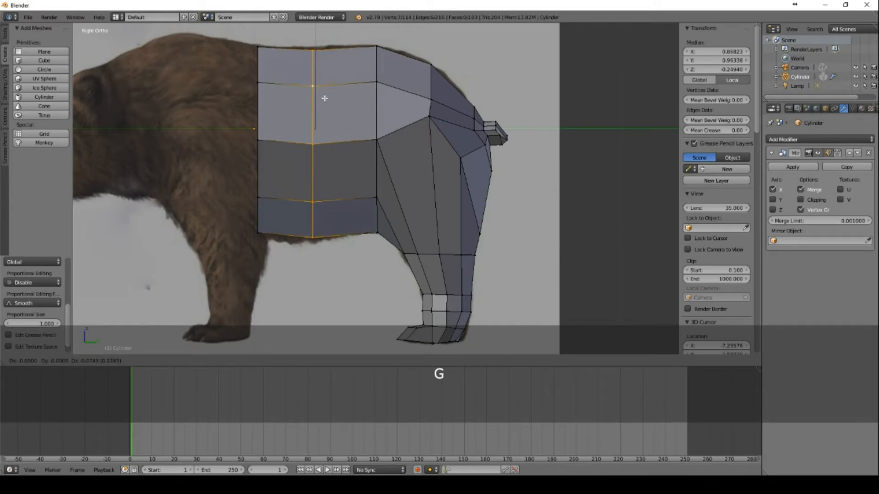
key(g)
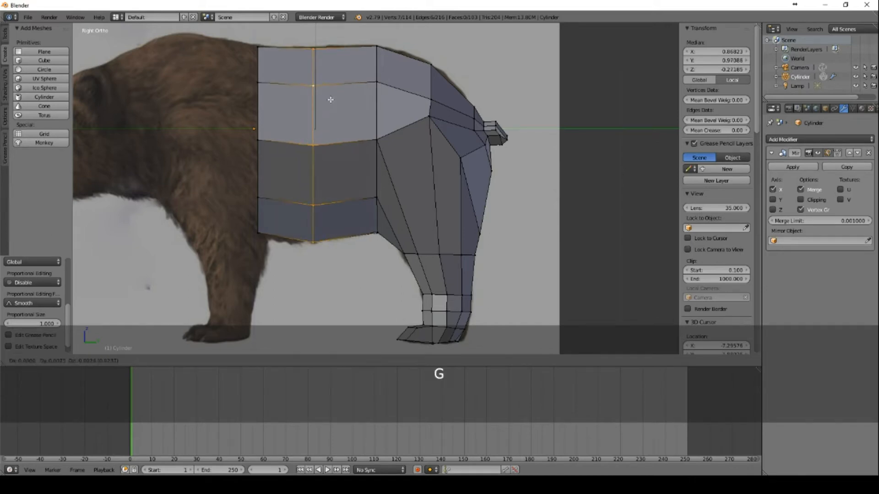
click(322, 97)
key(g)
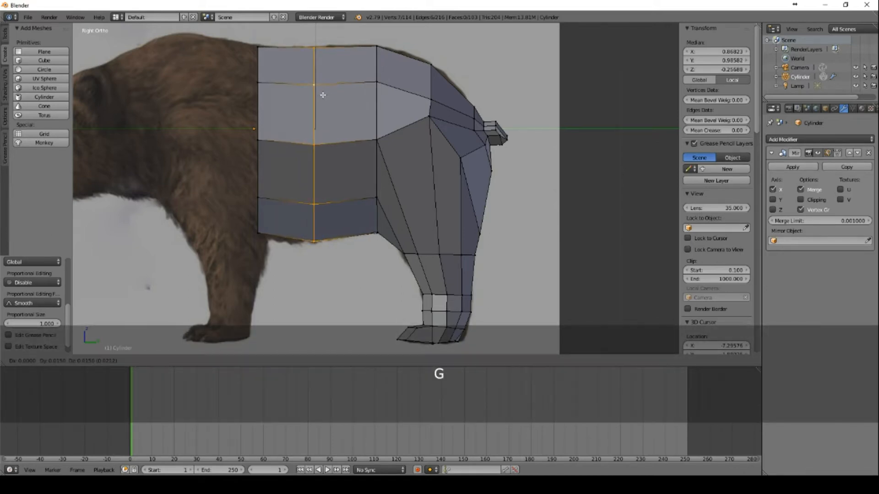
click(322, 93)
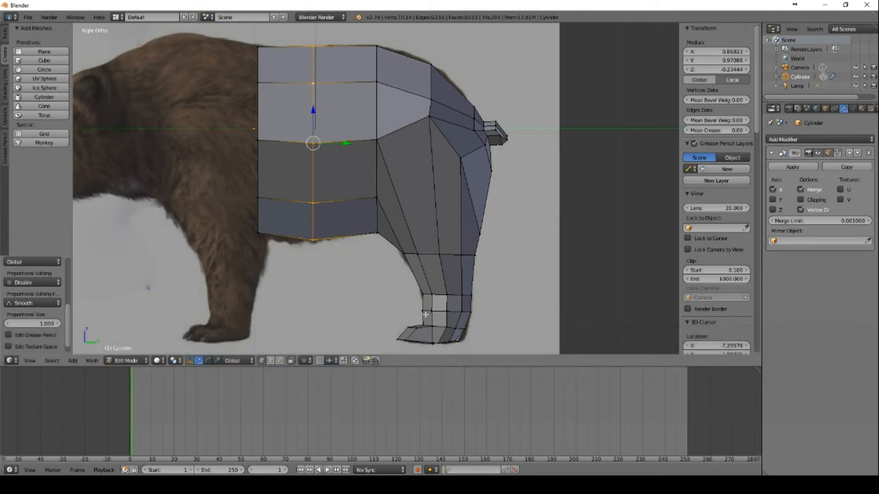
- Select the vertex on top of the hind foot and turn off limiting selection to visible geometry
right_click(415, 331)
middle_drag(503, 316, 532, 312)
click(291, 361)
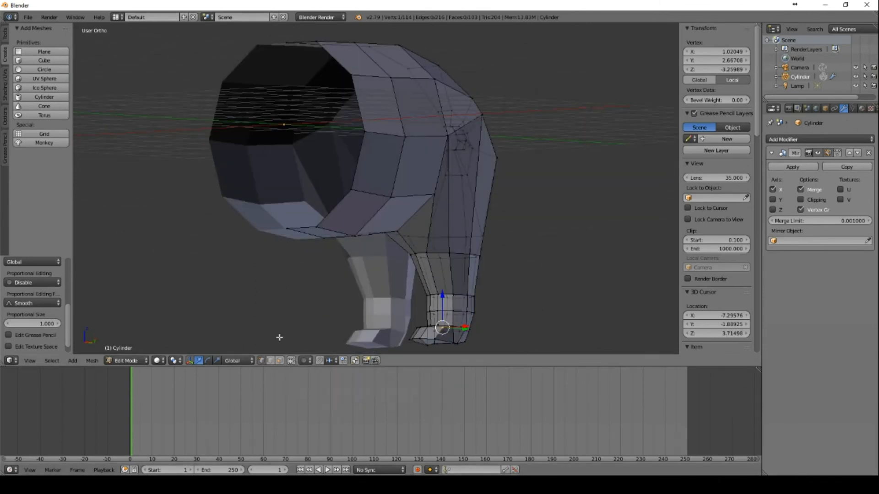
- Select the whole right hind leg up to the hip and duplicate it about 3.5 units forward onto the reference bear's front leg
mouse_move(415, 348)
ctrl+mouse_down()
mouse_move(539, 328)
mouse_move(500, 233)
mouse_move(421, 219)
mouse_move(376, 245)
ctrl+mouse_up()
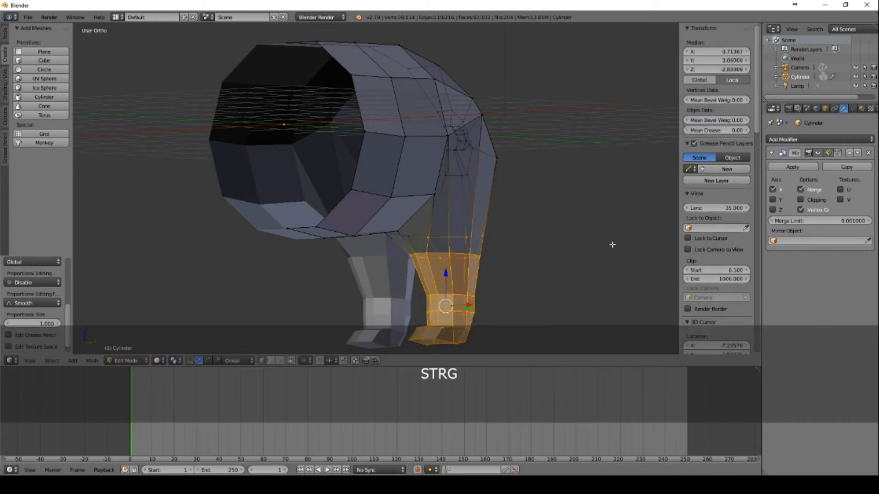
mouse_move(613, 245)
middle_down()
mouse_move(504, 258)
mouse_move(546, 253)
middle_up()
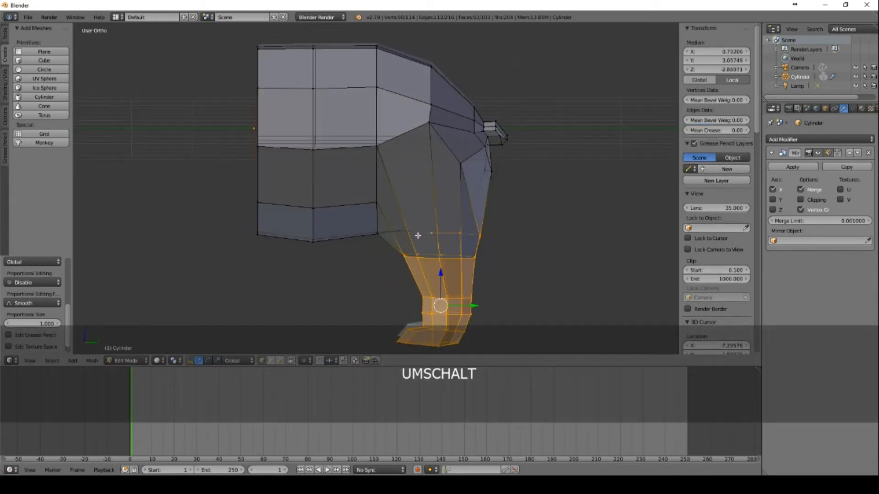
shift+right_click(374, 151)
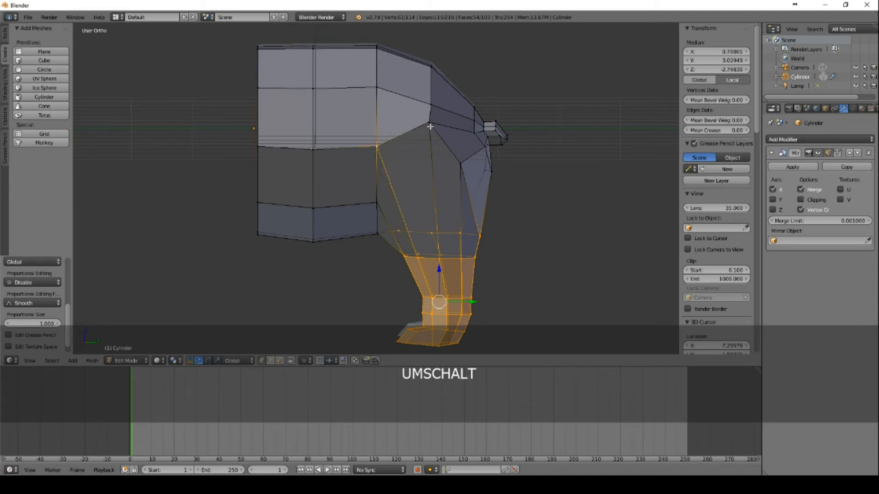
shift+right_click(430, 125)
shift+right_click(459, 165)
shift+right_click(376, 203)
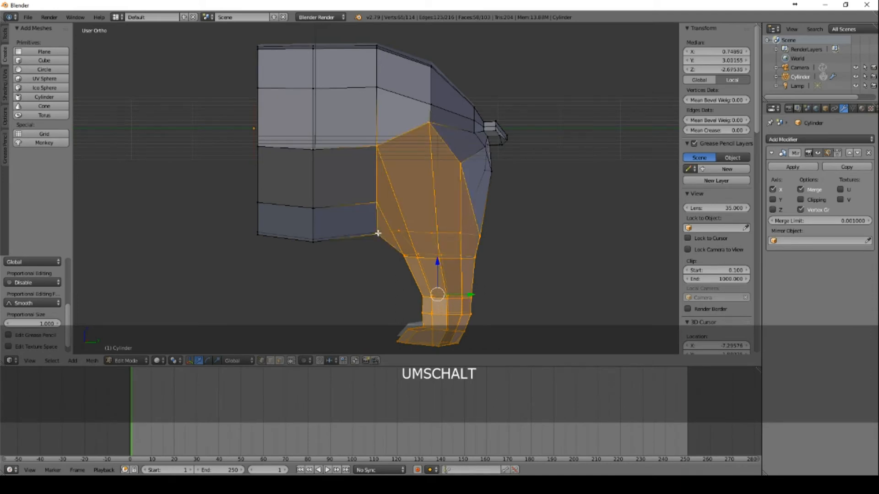
middle_drag(531, 258, 538, 283)
key(KP_1)
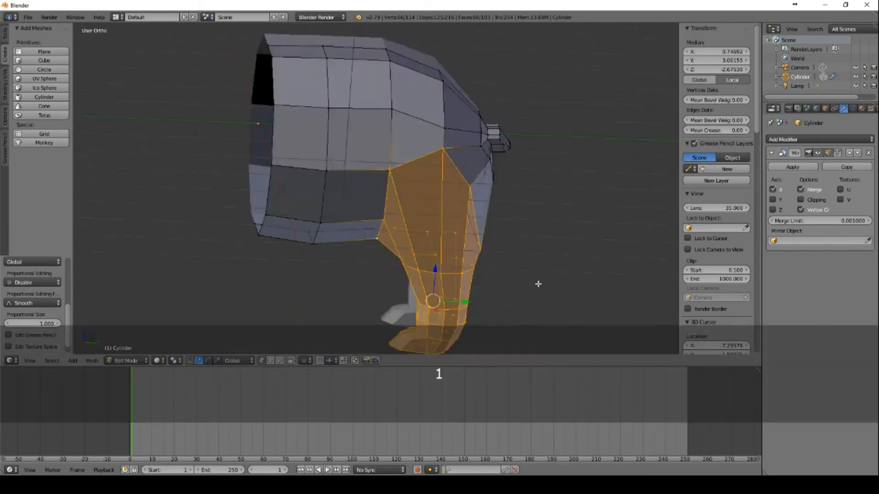
key(KP_3)
key(shift+d)
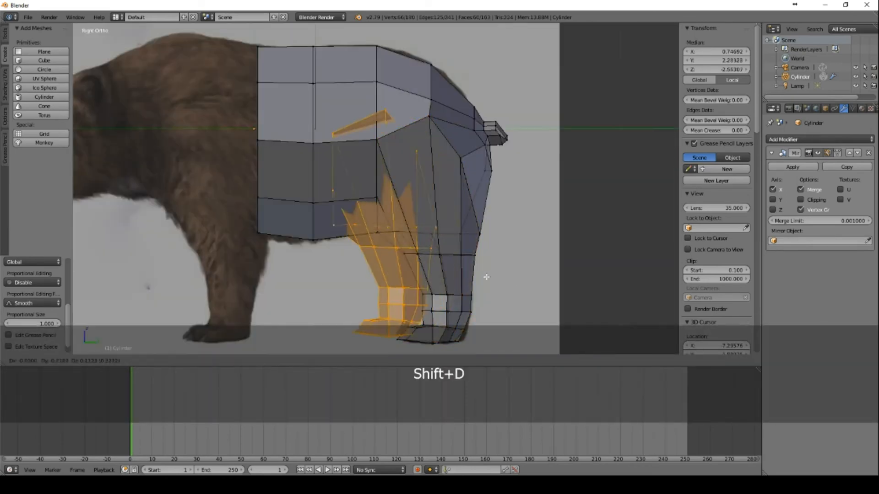
click(322, 280)
- Move the front leg's inner top vertex to the front corner of the belly's centre line and merge both vertices at center
middle_drag(300, 262, 434, 251)
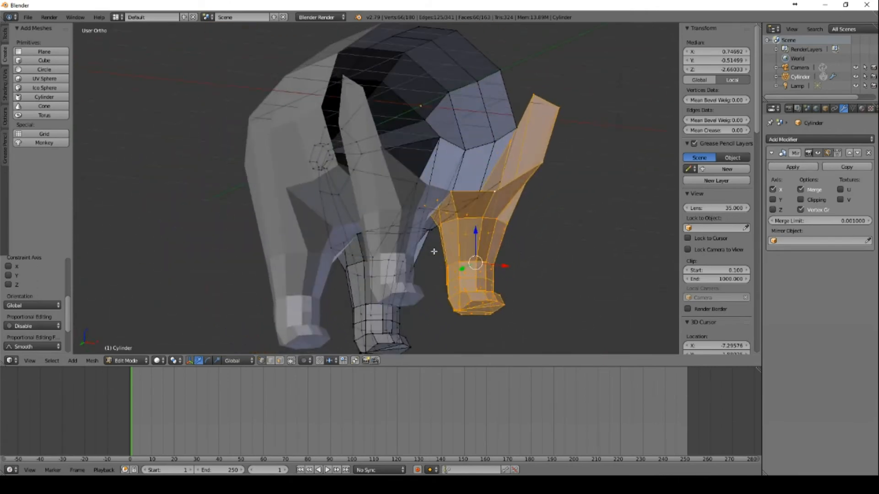
middle_drag(386, 277, 449, 205)
scroll(268, 241, up, 4)
right_click(333, 226)
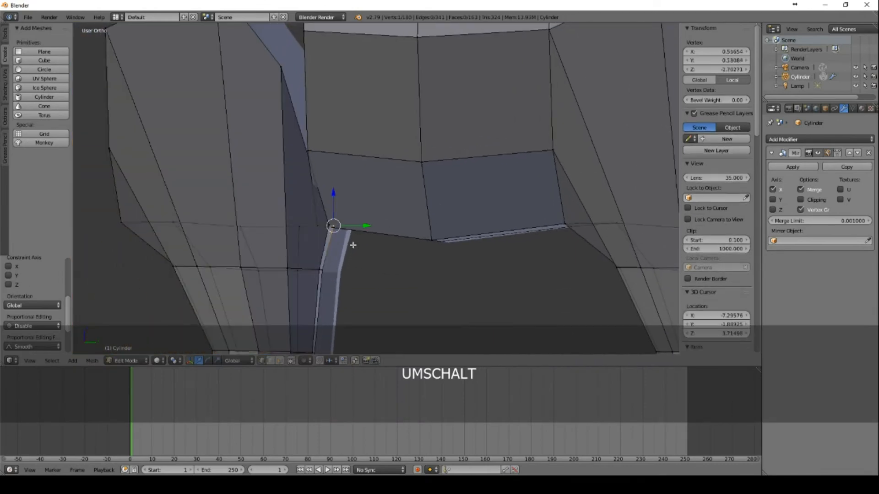
middle_drag(333, 226, 465, 290)
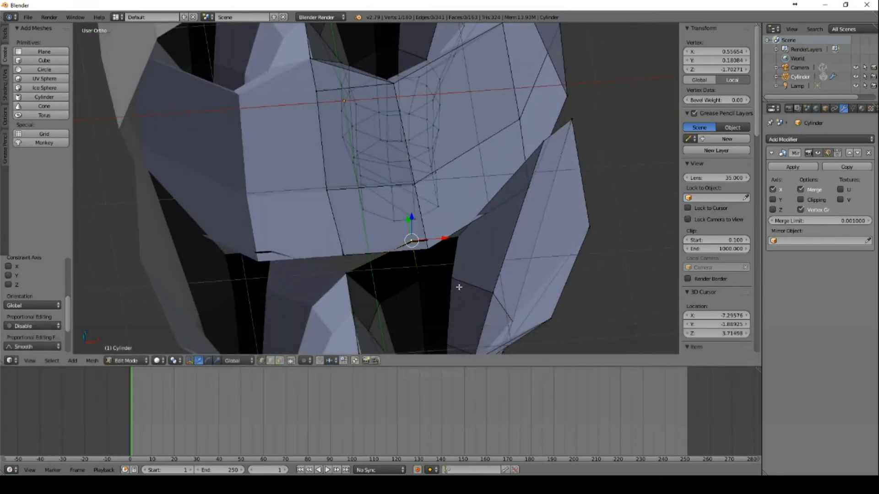
key(g)
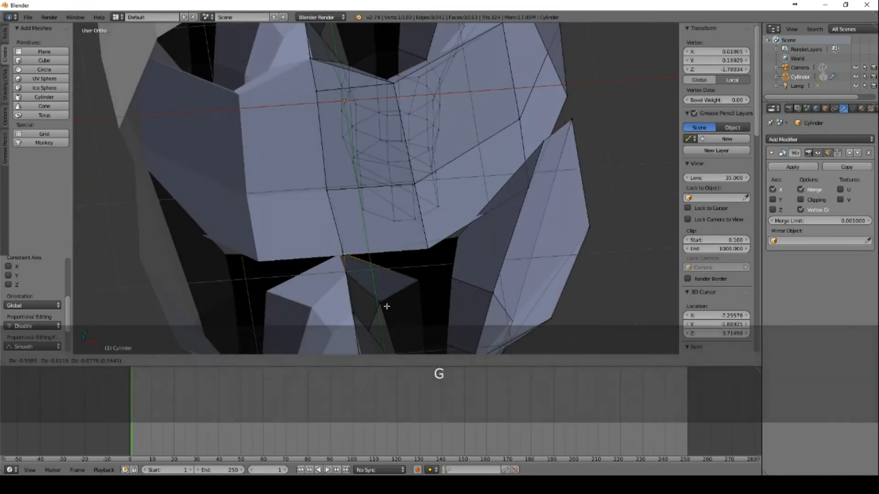
click(386, 307)
shift+right_click(345, 256)
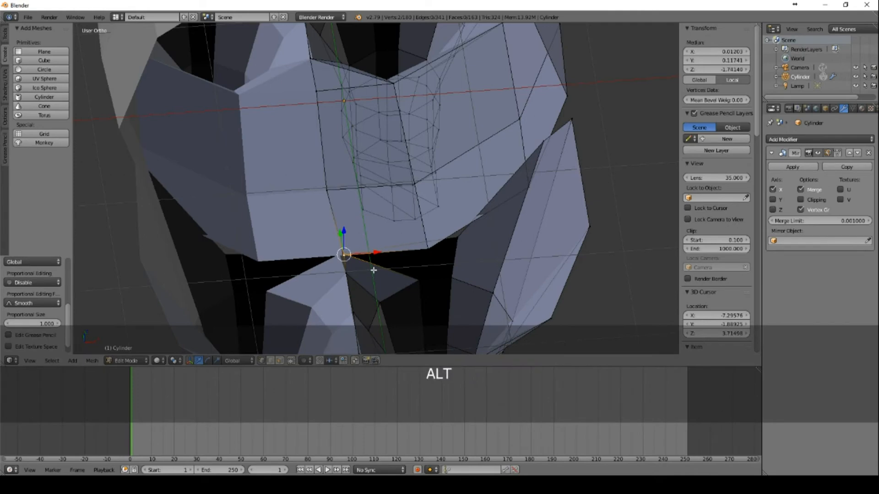
key(alt+m)
click(361, 280)
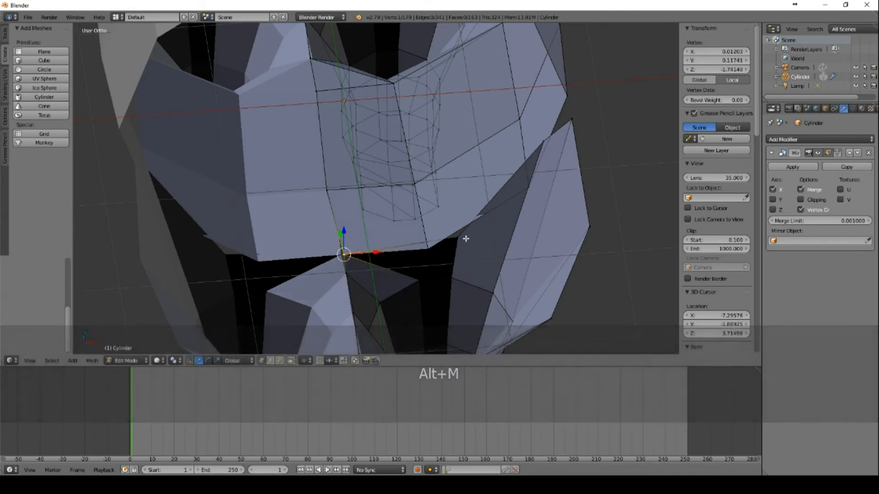
- Merge the front leg's outer rear vertex with the adjacent lower front vertex of the torso at center
right_click(458, 239)
shift+right_click(430, 247)
key(alt+m)
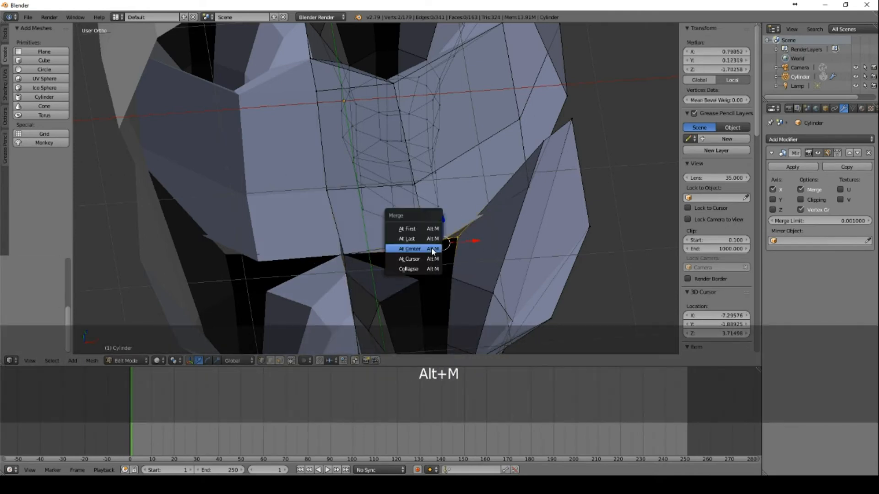
click(431, 248)
- Fill a triangular face between the front leg's rear edge and the torso's lower front edge
middle_drag(441, 248, 397, 190)
scroll(306, 163, down, 3)
shift+middle_drag(359, 153, 362, 172)
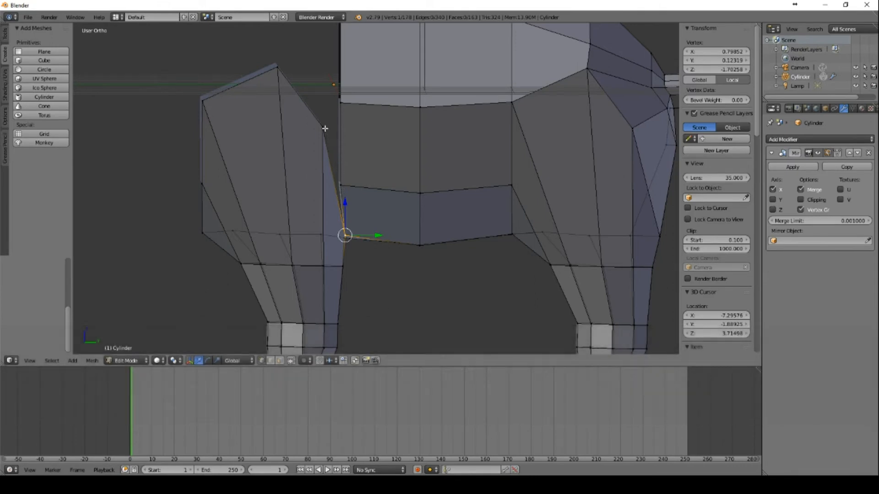
right_click(342, 185)
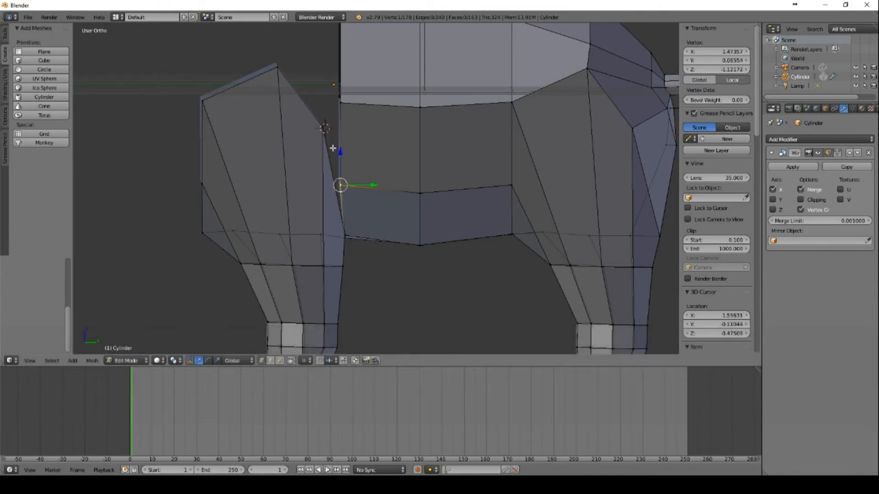
shift+right_click(331, 153)
shift+right_click(346, 230)
key(f)
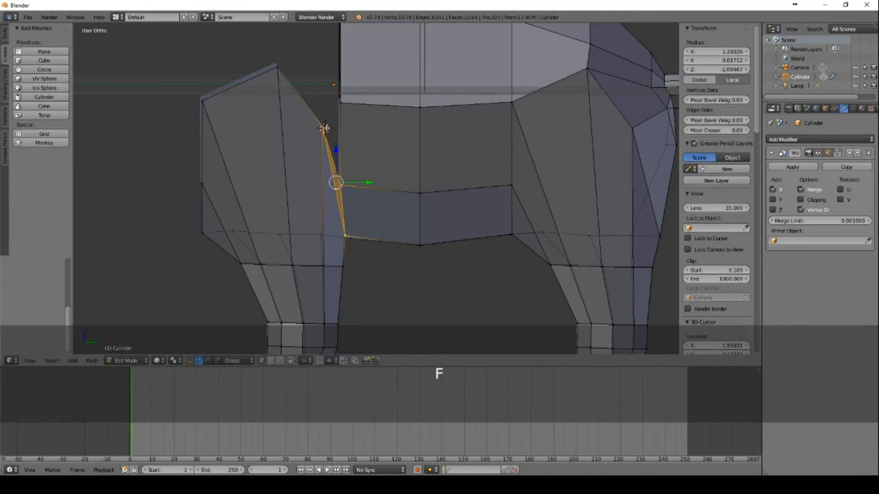
- Merge the front leg's upper rear vertex with the torso's side vertex beside it at center
right_click(325, 128)
middle_drag(371, 118, 345, 123)
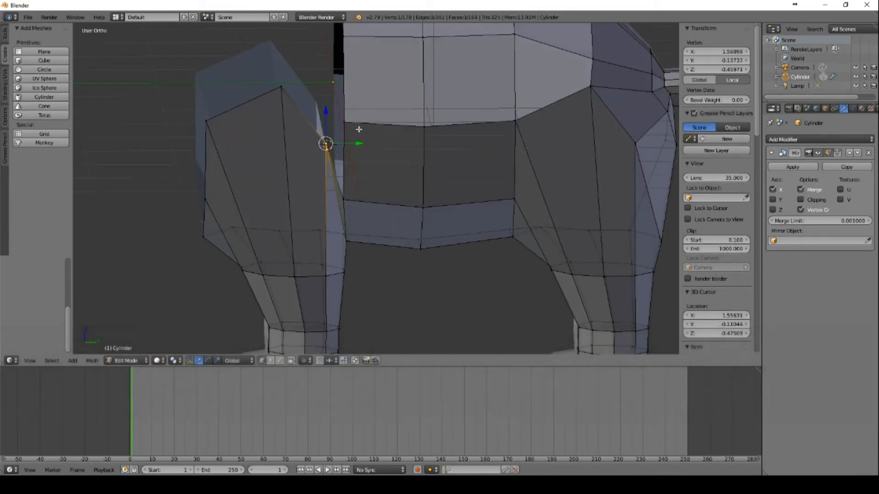
shift+right_click(345, 123)
key(alt+m)
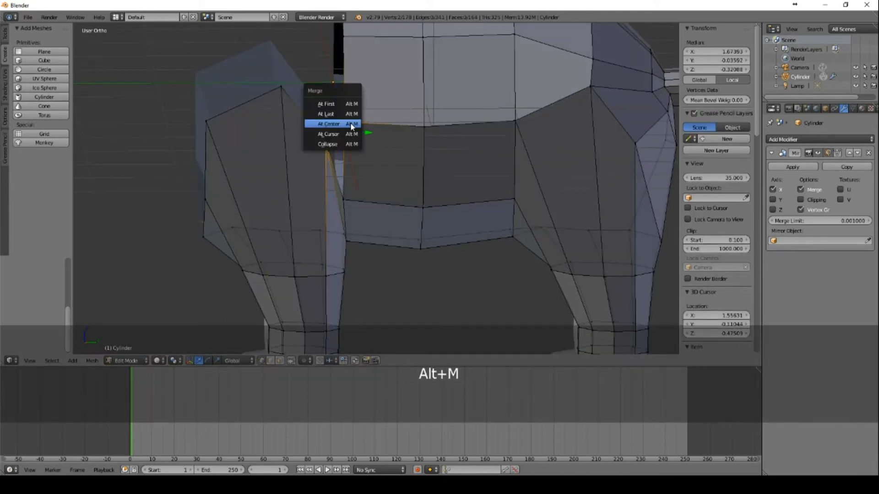
click(352, 124)
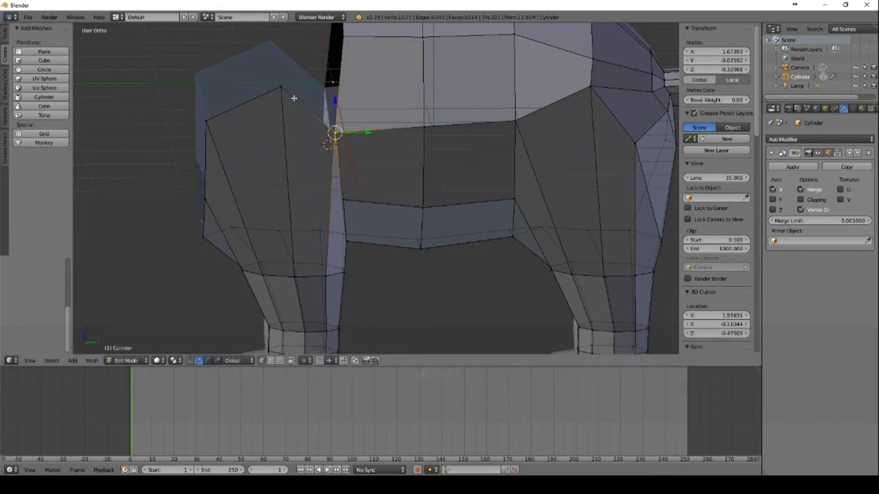
- Extrude the front leg's top vertex three times in front view, following the torso outline up to the centre of the back
scroll(293, 97, down, 5)
middle_drag(288, 117, 306, 102)
right_click(384, 146)
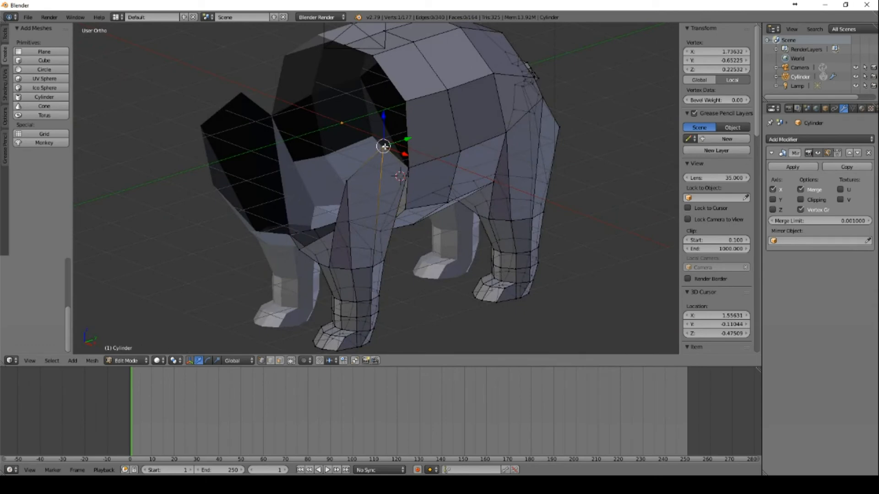
key(KP_3)
key(KP_1)
key(e)
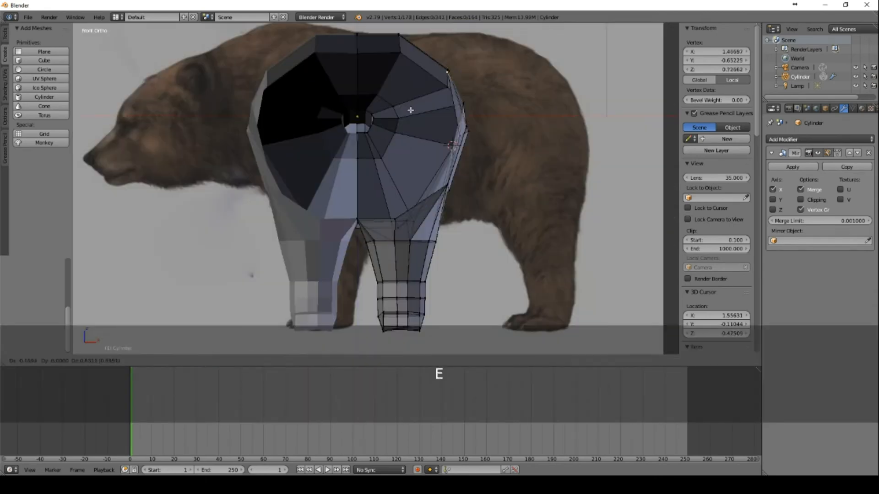
click(359, 59)
click(336, 40)
key(e)
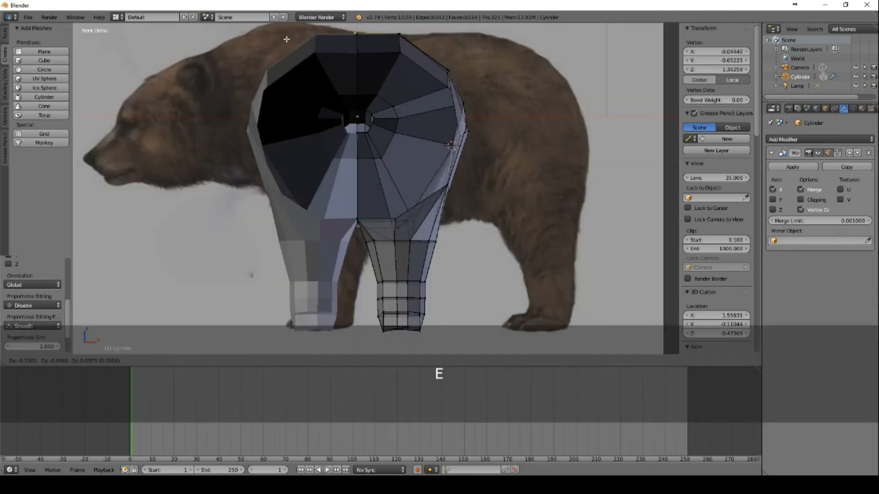
click(287, 40)
- Fill the top face between the extruded shoulder outline and the torso's front edge beside the spine
middle_drag(517, 74, 467, 113)
shift+right_click(345, 55)
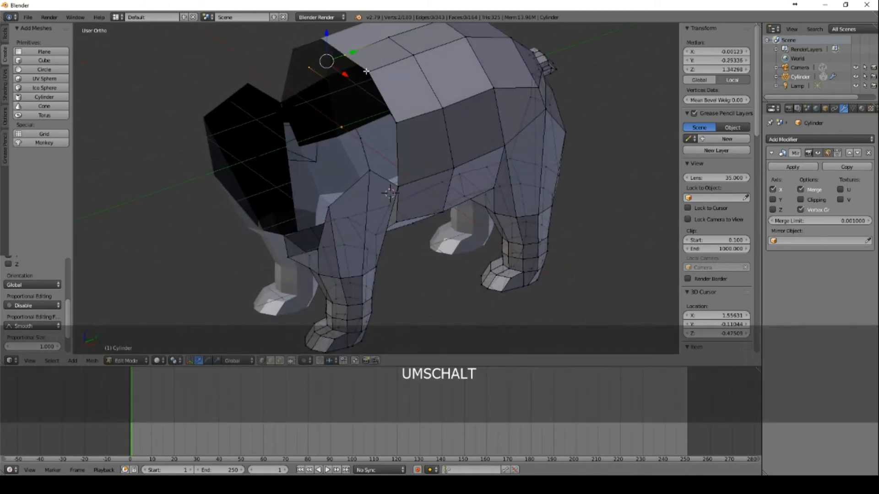
shift+right_click(368, 72)
shift+right_click(334, 85)
key(f)
- Fill the two remaining side faces between the shoulder outline and the torso, down to the front leg
right_click(366, 74)
shift+right_click(334, 84)
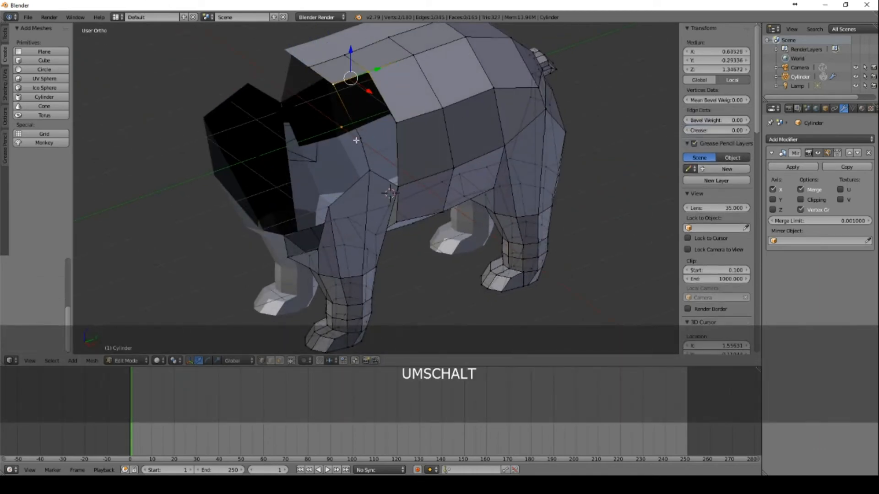
shift+right_click(359, 139)
key(f)
right_click(396, 186)
shift+right_click(369, 166)
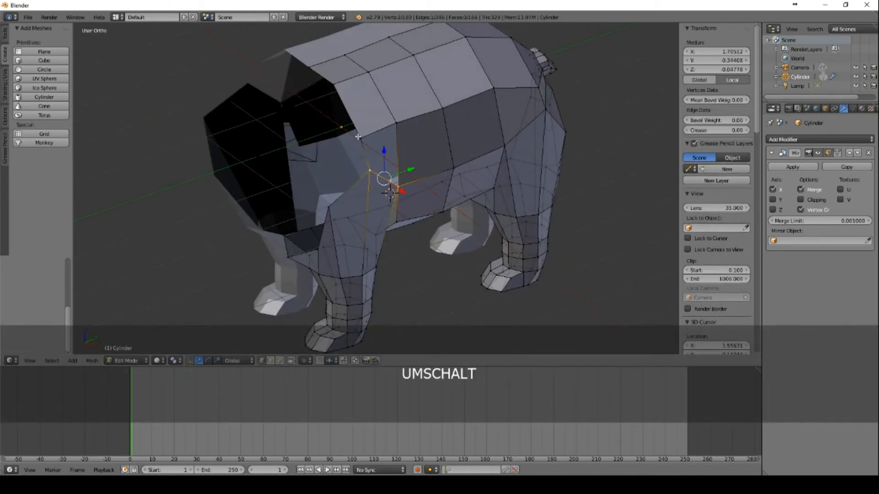
shift+right_click(361, 137)
key(f)
- Extrude the upper three vertices of the shoulder outline about 0.54 units forward and 0.23 up to the reference bear's hump
middle_drag(435, 159, 427, 178)
scroll(413, 207, down, 3)
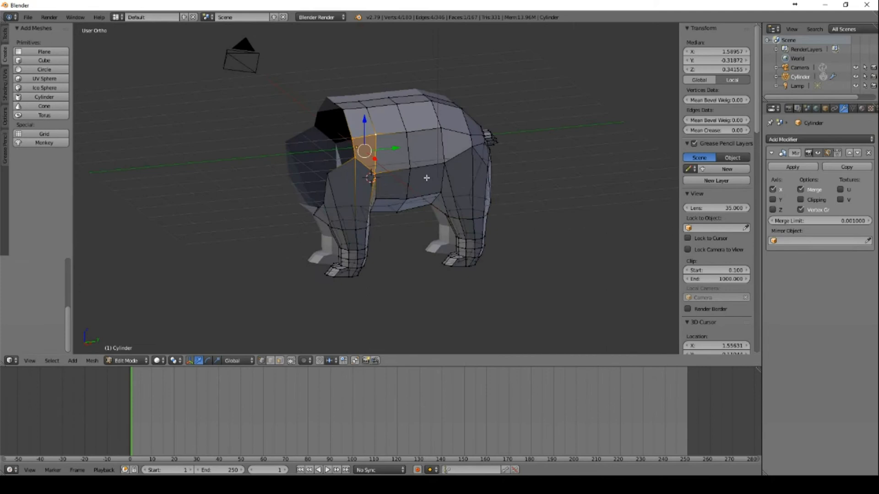
click(355, 158)
shift+click(352, 137)
shift+click(340, 105)
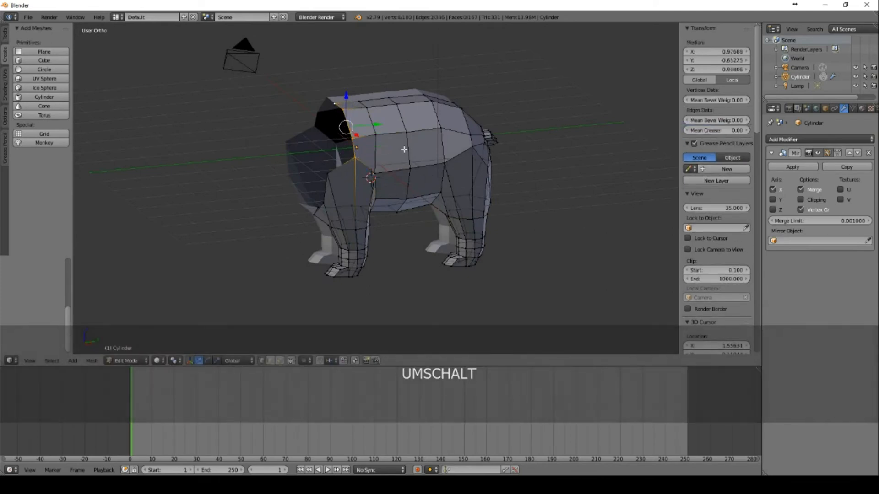
shift+click(356, 158)
key(KP_3)
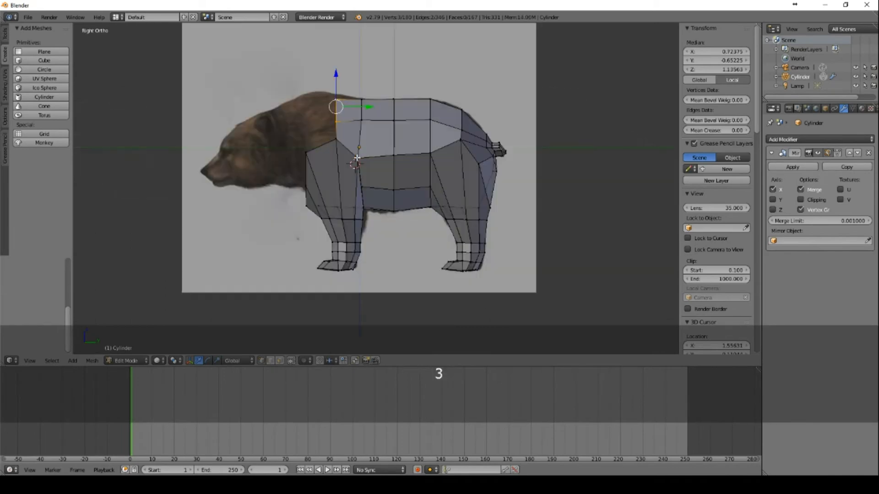
key(e)
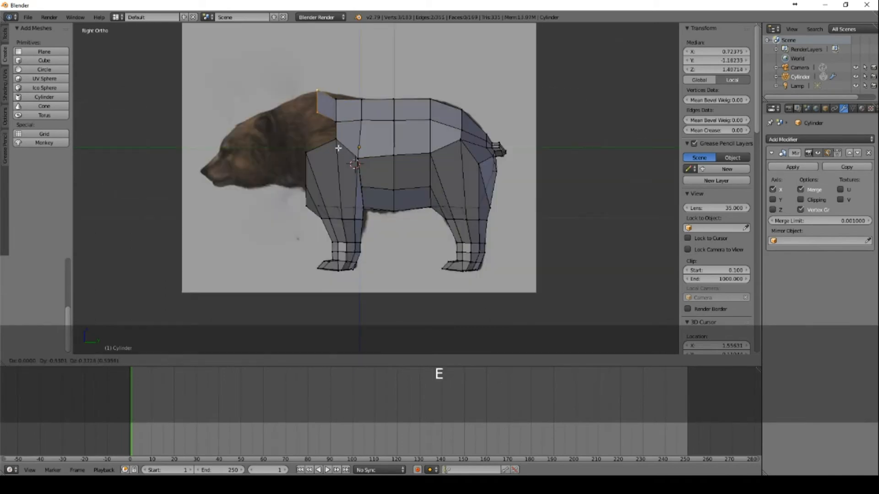
click(337, 147)
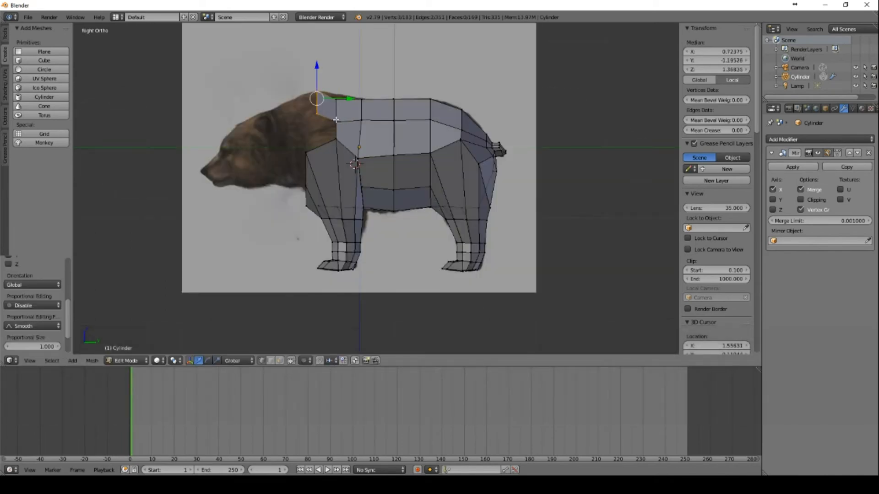
- Raise the top edge behind the new shoulder strip about 0.23 units along Z to match the reference back line
middle_drag(334, 100, 336, 114)
shift+right_click(337, 118)
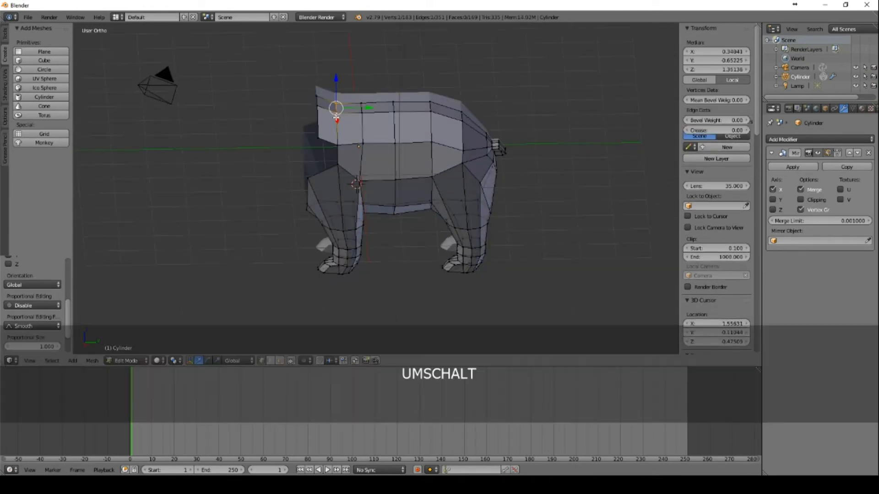
key(KP_3)
key(g)
key(z)
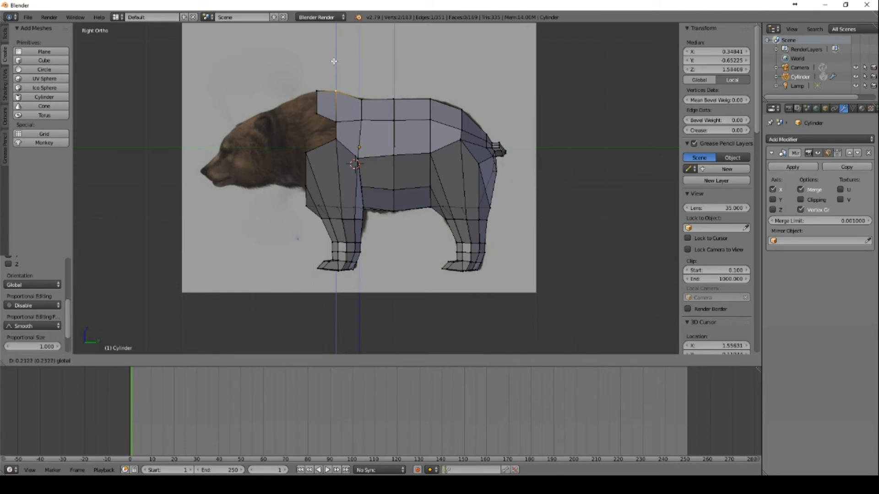
click(334, 61)
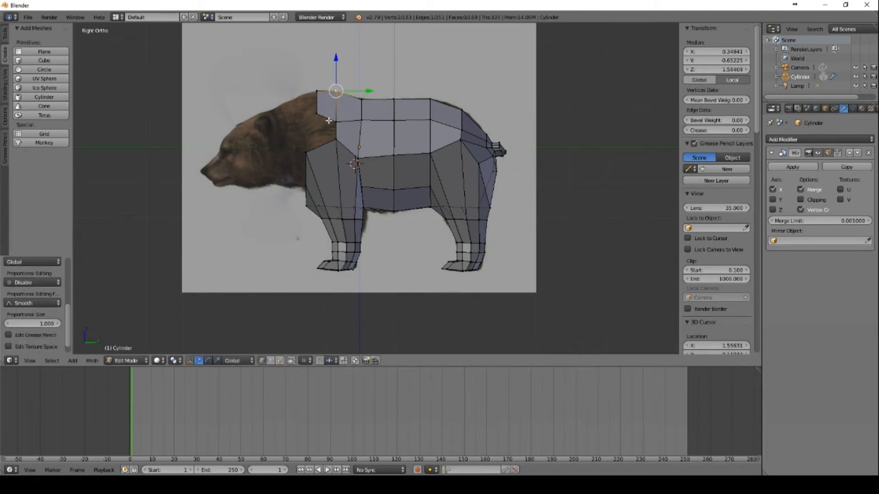
- Fill the side gap between the new shoulder strip's lower edge and the top of the front leg with a four-vertex face
middle_drag(322, 101, 339, 140)
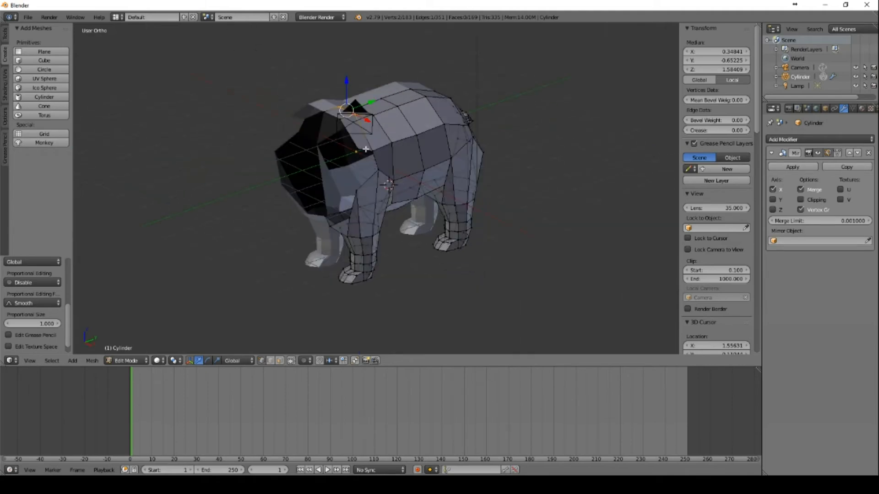
right_click(356, 151)
shift+right_click(378, 178)
shift+right_click(372, 147)
scroll(439, 168, up, 4)
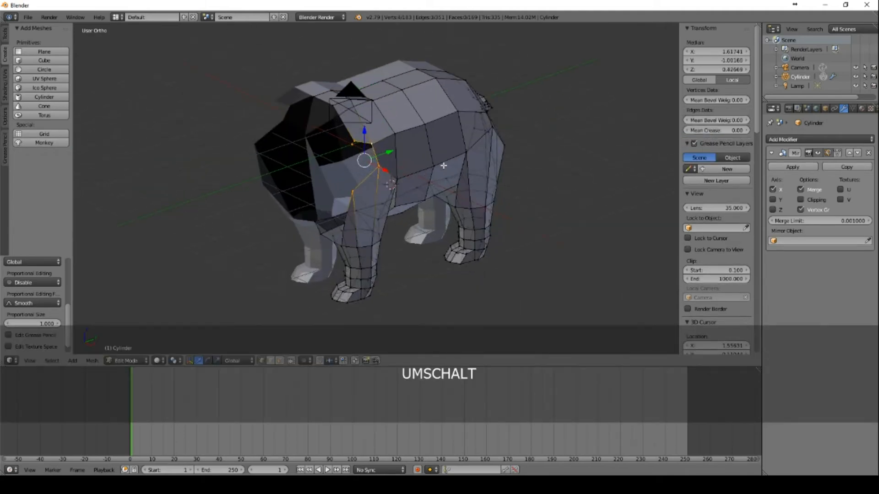
mouse_move(427, 130)
middle_down()
mouse_move(443, 130)
mouse_move(417, 122)
middle_up()
key(f)
- Extrude the seven vertices of the open front outline, from chest to spine, about 0.46 units forward and 0.31 up
middle_drag(276, 244, 355, 237)
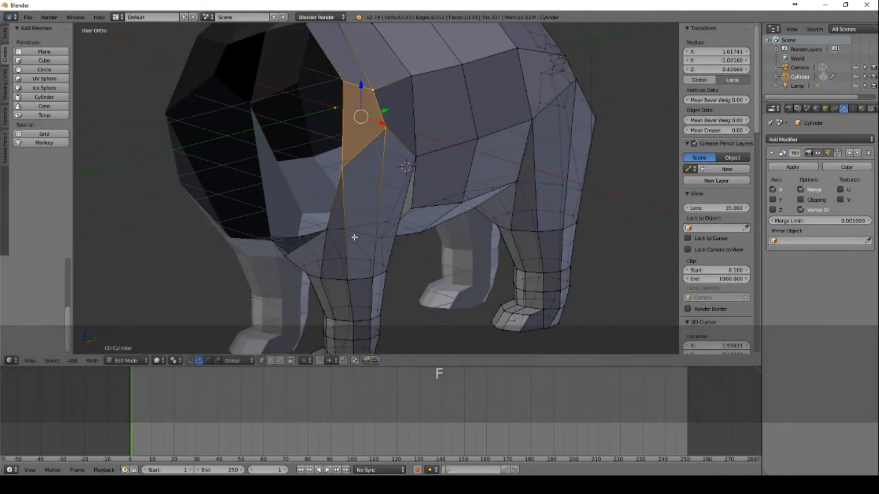
shift+right_click(272, 240)
right_click(282, 254)
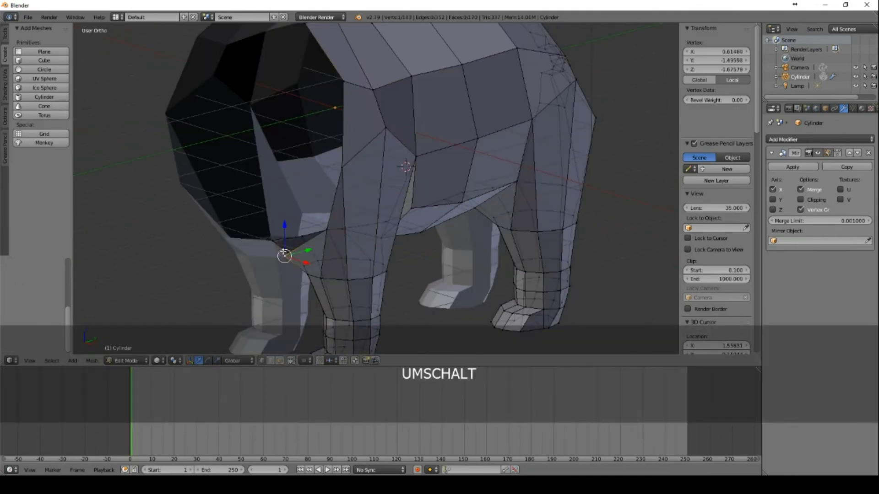
shift+right_click(273, 240)
shift+right_click(327, 229)
shift+right_click(342, 162)
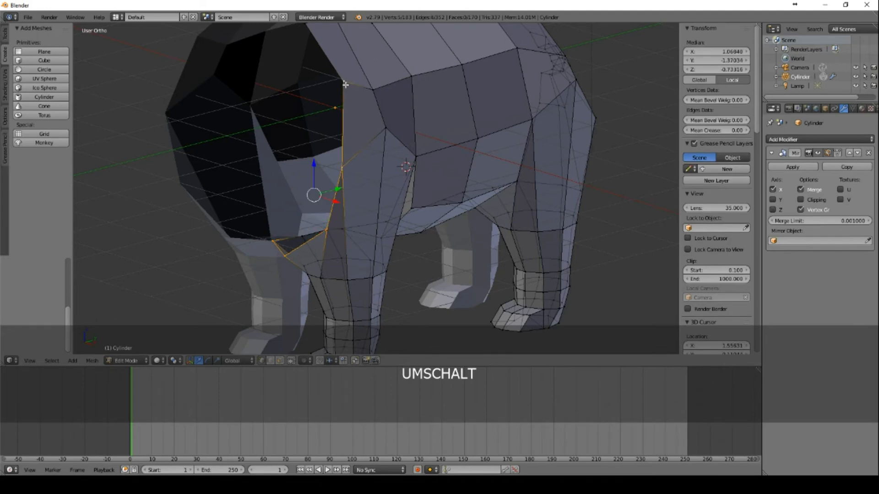
scroll(318, 67, down, 2)
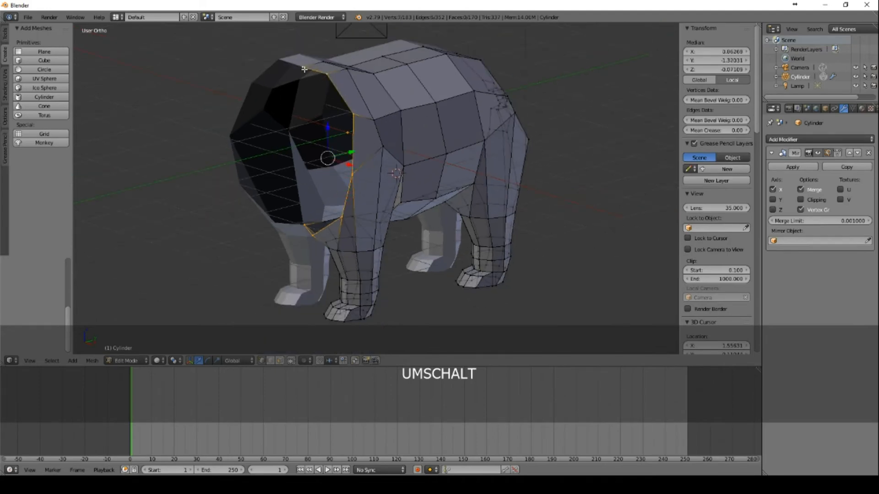
key(KP_2)
key(KP_5)
key(KP_3)
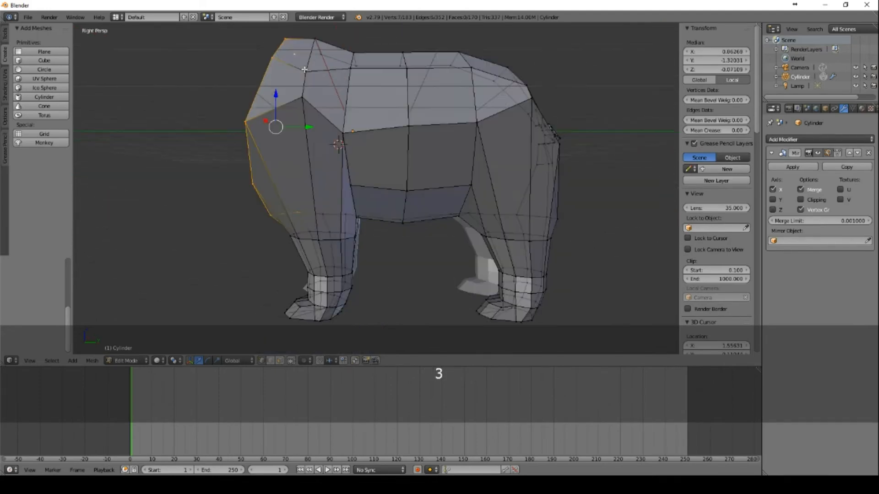
key(KP_5)
key(e)
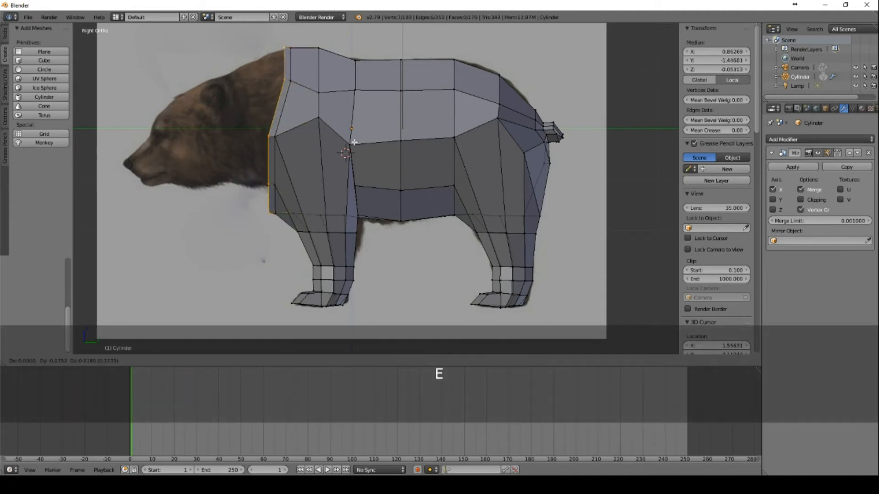
click(339, 128)
- Scale the extruded neck outline down and move it about 0.35 units forward and 0.15 down to match the reference neck
key(s)
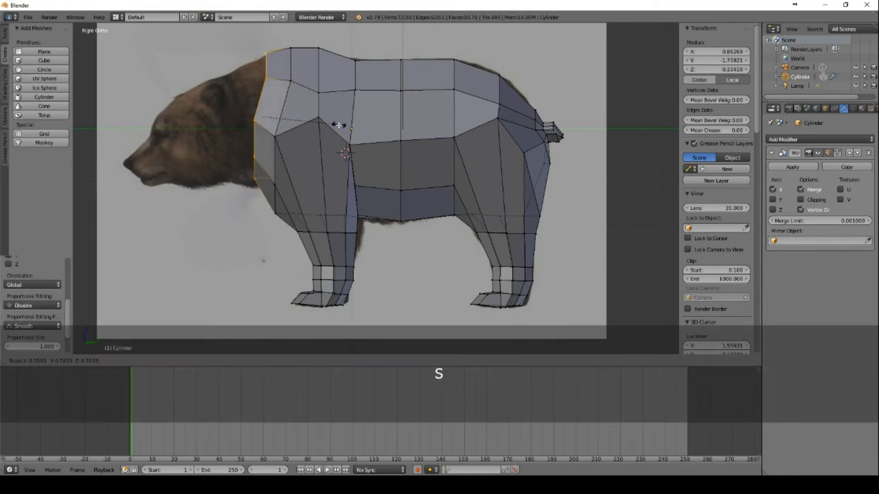
click(335, 124)
key(g)
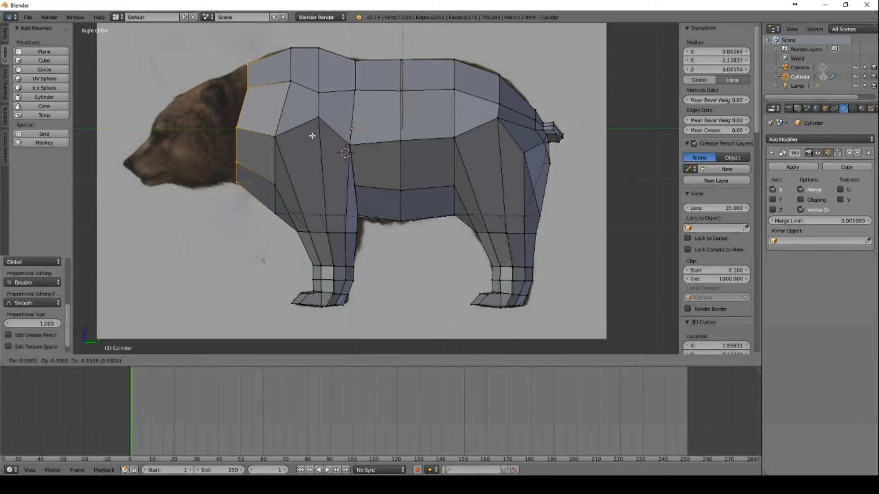
click(312, 136)
- Move the two lowest vertices of the neck outline about 0.25 units along X toward the mirror centre
middle_drag(256, 186, 374, 180)
right_click(262, 193)
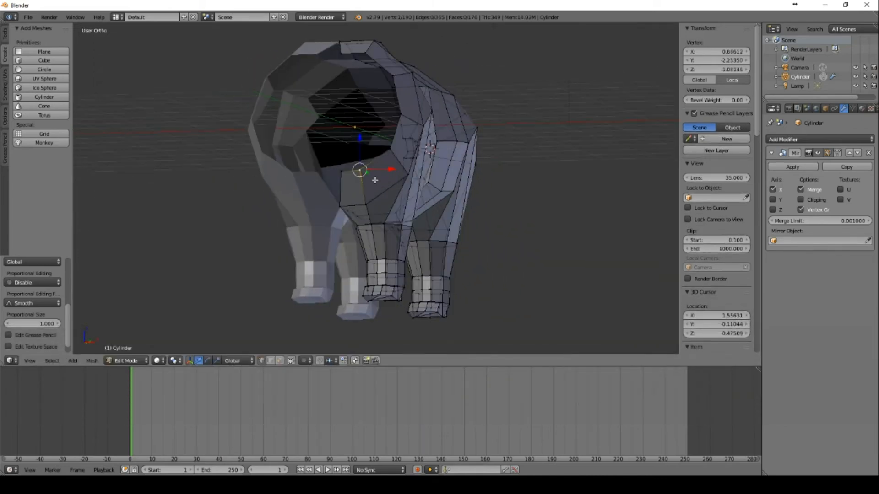
right_click(341, 172)
shift+right_click(359, 170)
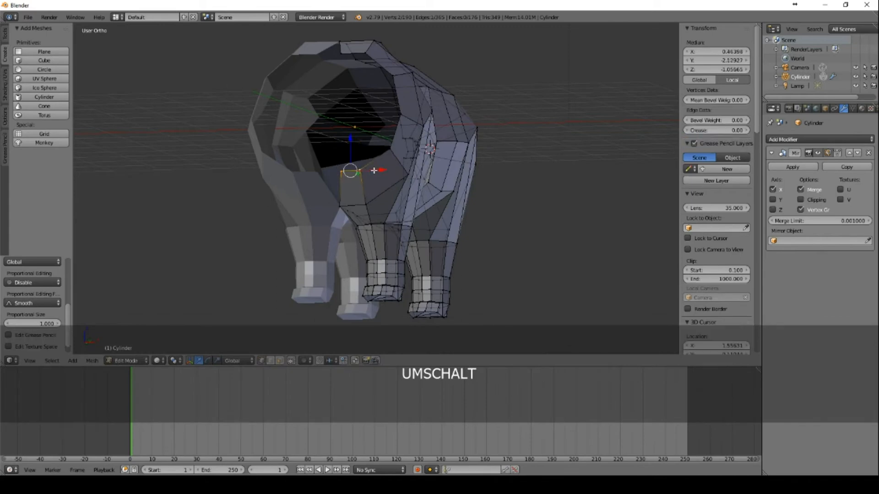
drag(374, 170, 366, 171)
middle_drag(361, 171, 379, 182)
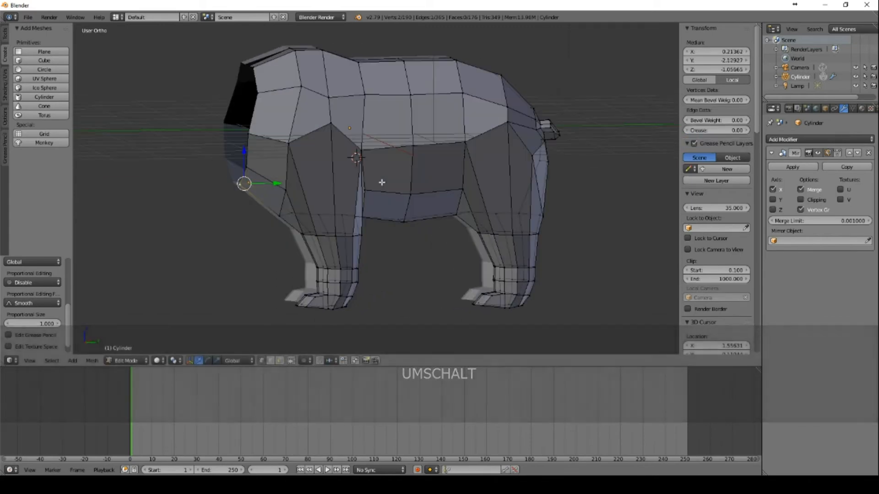
- Add a cube in front of the neck and delete its four rear vertices, keeping only the front face
key(KP_3)
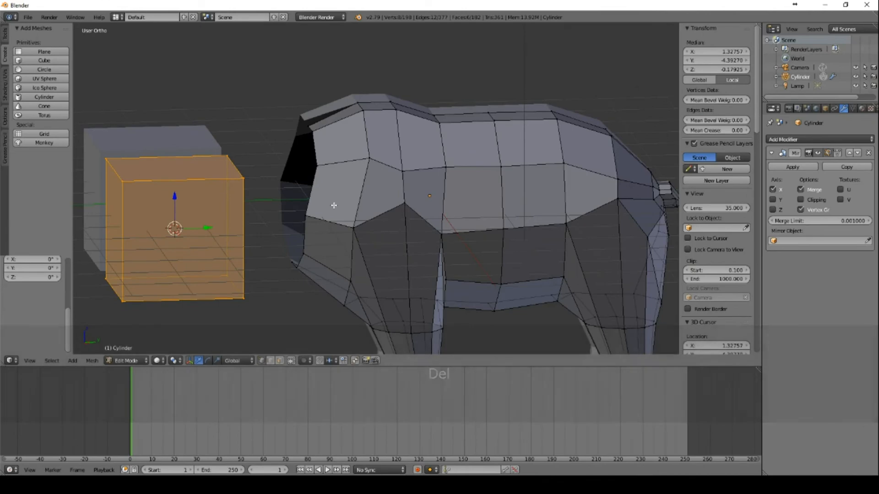
middle_drag(334, 202, 305, 187)
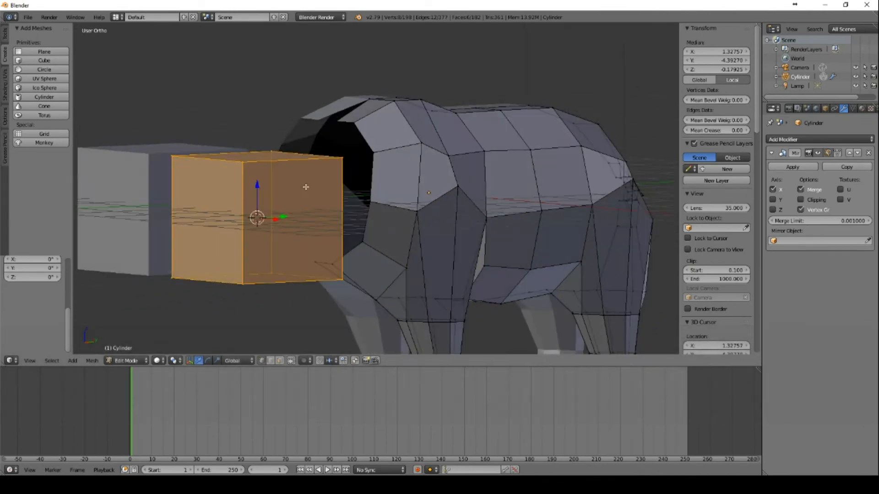
right_click(243, 168)
middle_drag(305, 220, 277, 239)
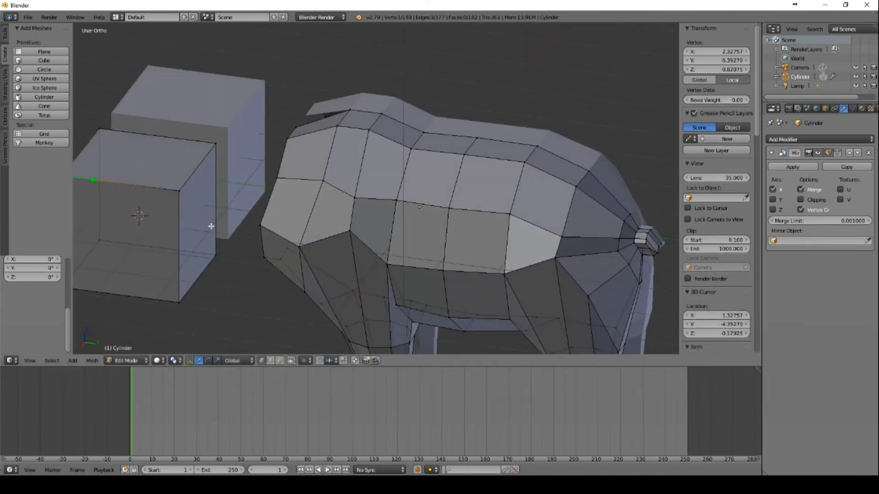
ctrl+right_click(214, 151)
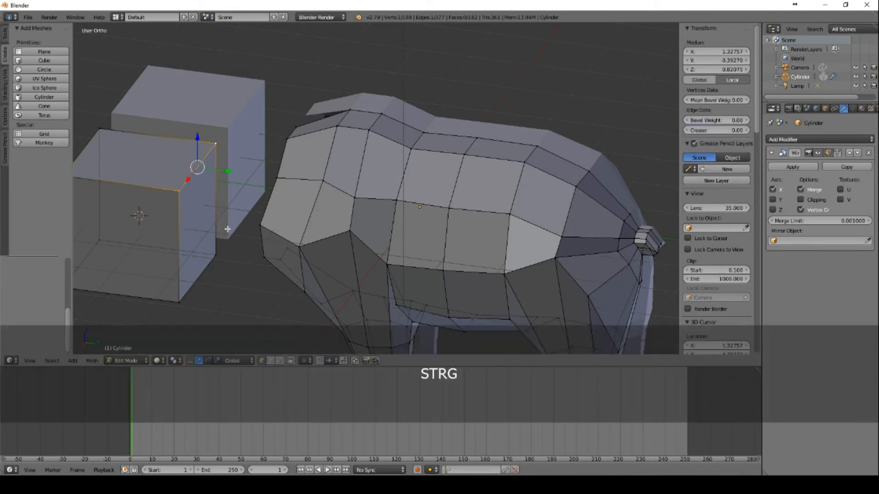
ctrl+right_click(214, 262)
key(Delete)
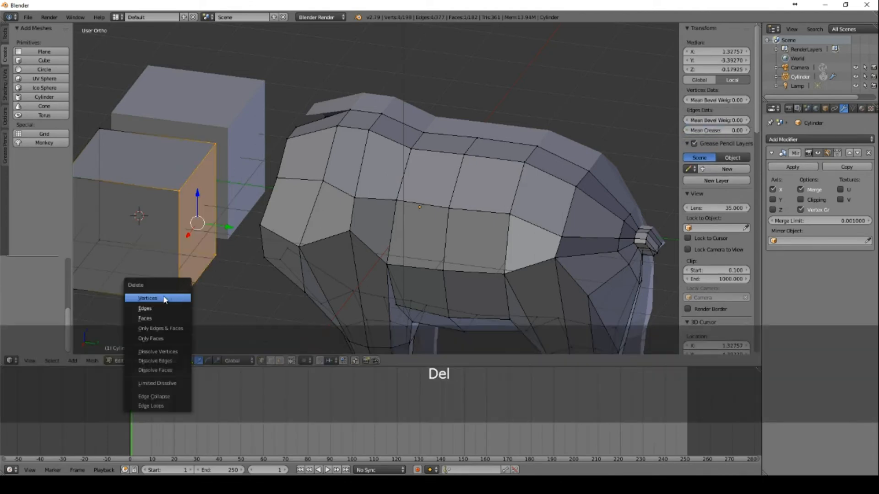
click(165, 299)
- Scale the remaining square face down to about 0.49 units wide
middle_drag(161, 249, 308, 206)
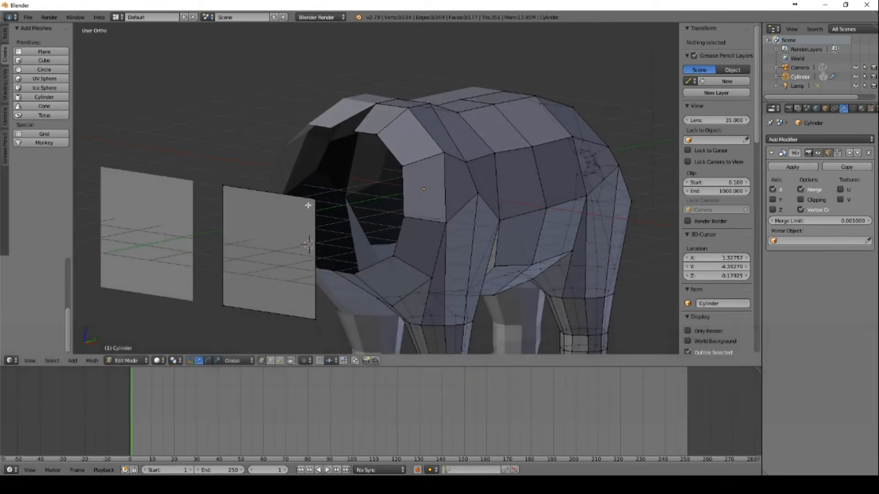
right_click(312, 202)
shift+right_click(313, 317)
shift+right_click(224, 306)
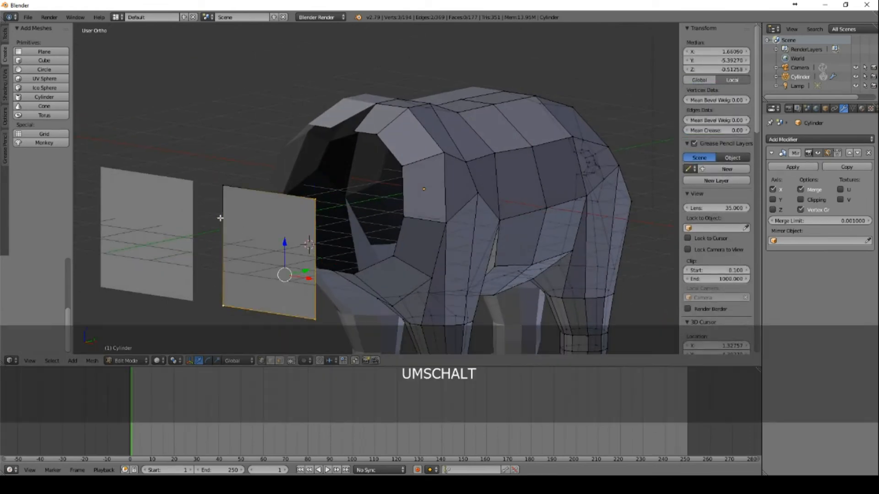
shift+right_click(223, 186)
key(s)
click(291, 270)
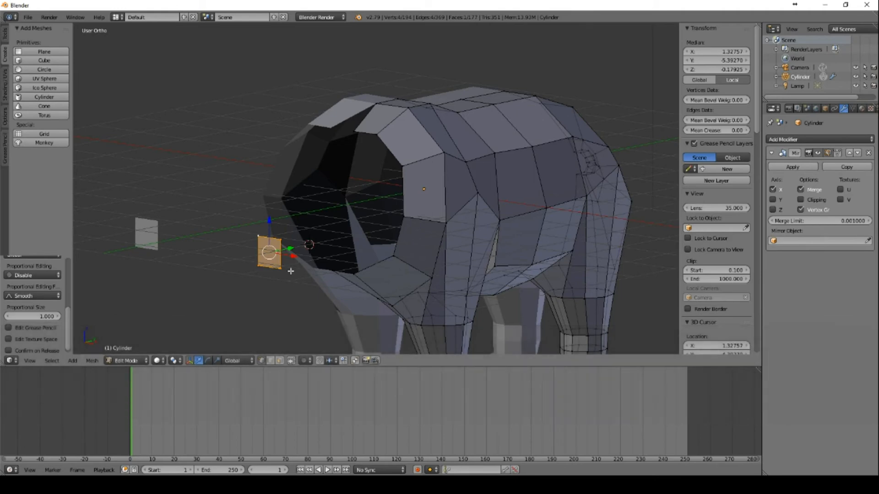
- Extrude the small square's top edge and raise it about 0.46 units straight up along Z
shift+right_click(262, 237)
shift+right_click(260, 265)
shift+right_click(278, 266)
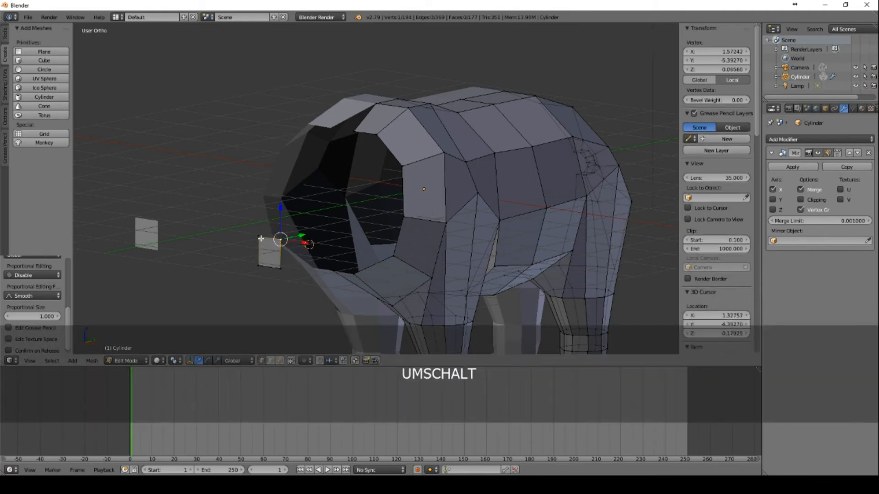
shift+right_click(261, 237)
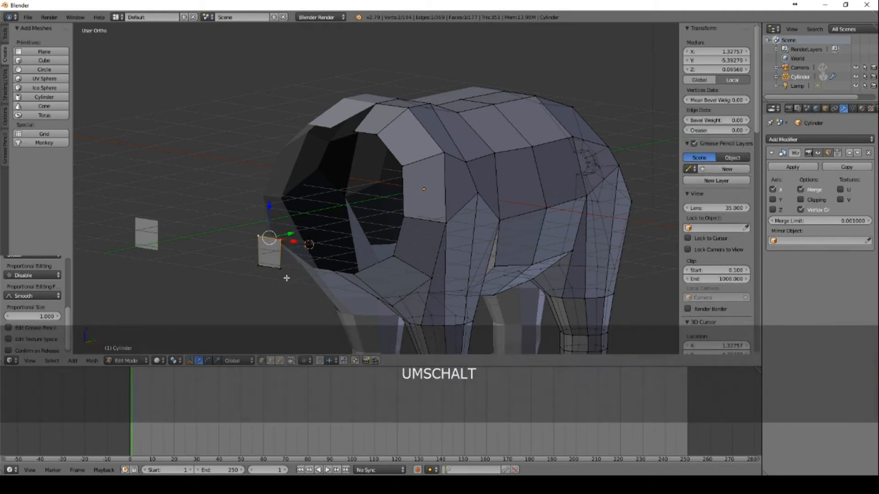
key(e)
right_click(283, 204)
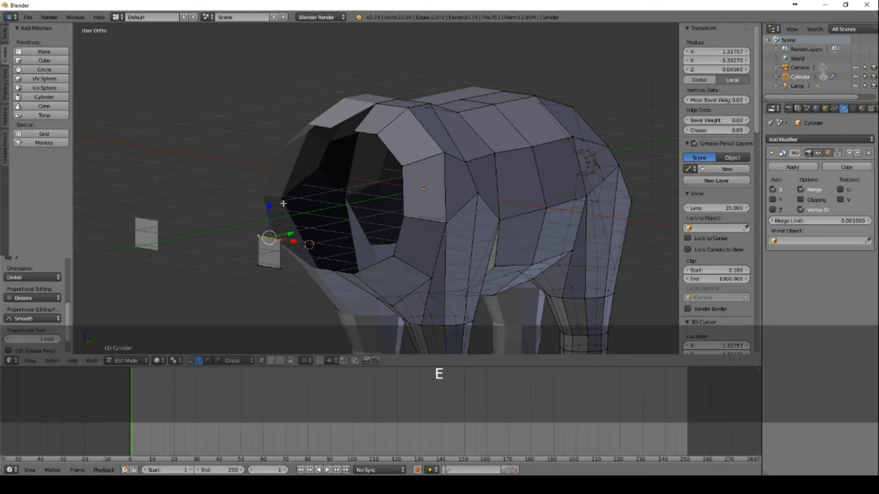
key(KP_7)
key(KP_1)
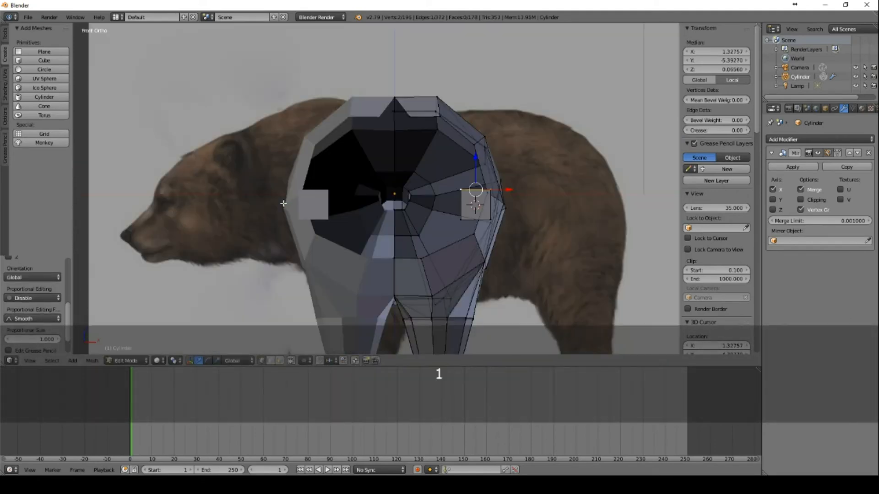
key(g)
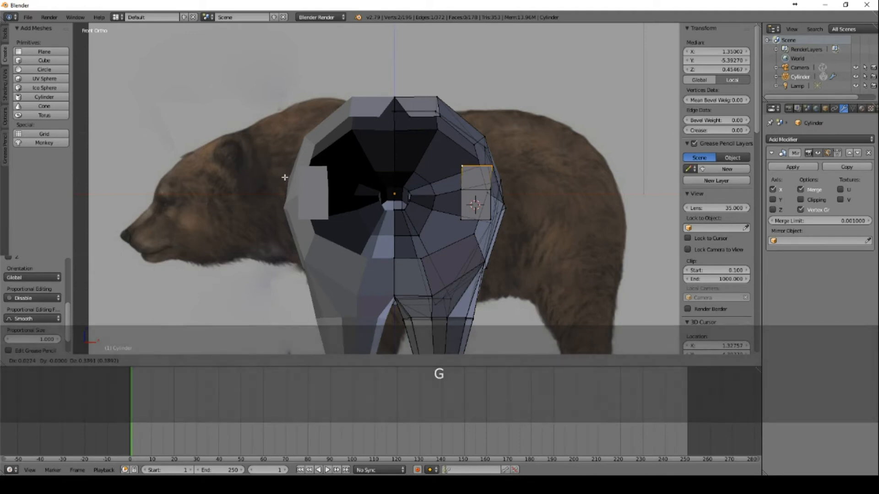
key(x)
key(z)
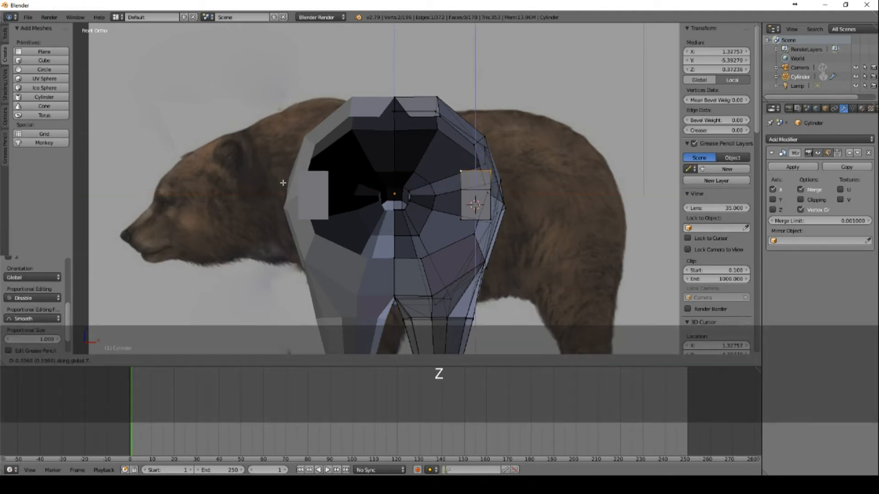
click(282, 173)
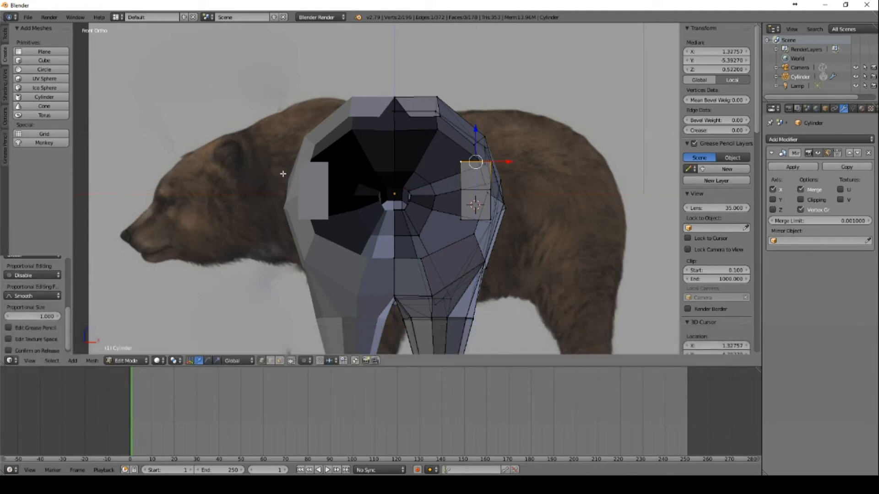
- Select both stacked faces in face selection mode and move them inward so their inner edge meets the mirror centre line
shift+right_click(476, 193)
right_click(486, 193)
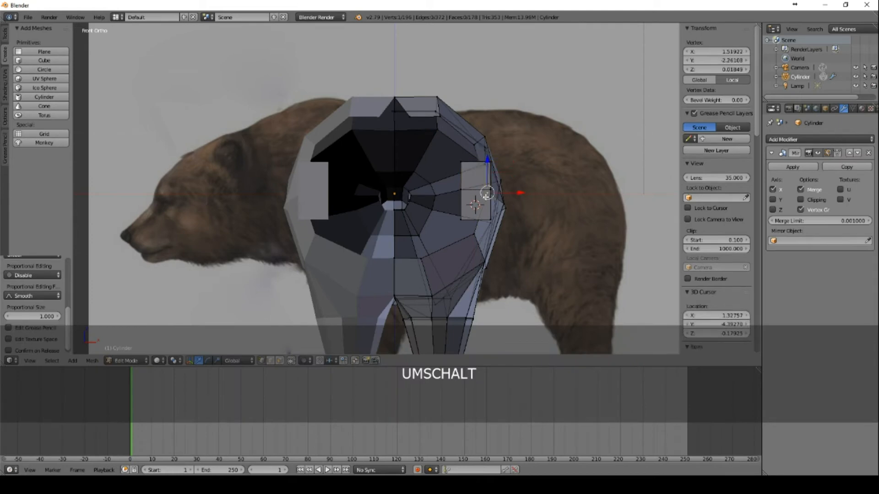
click(291, 360)
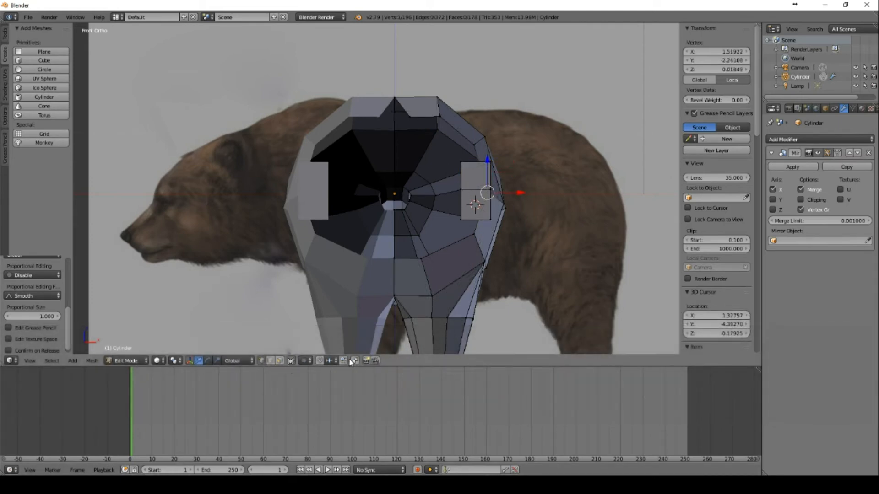
click(280, 361)
shift+right_click(477, 211)
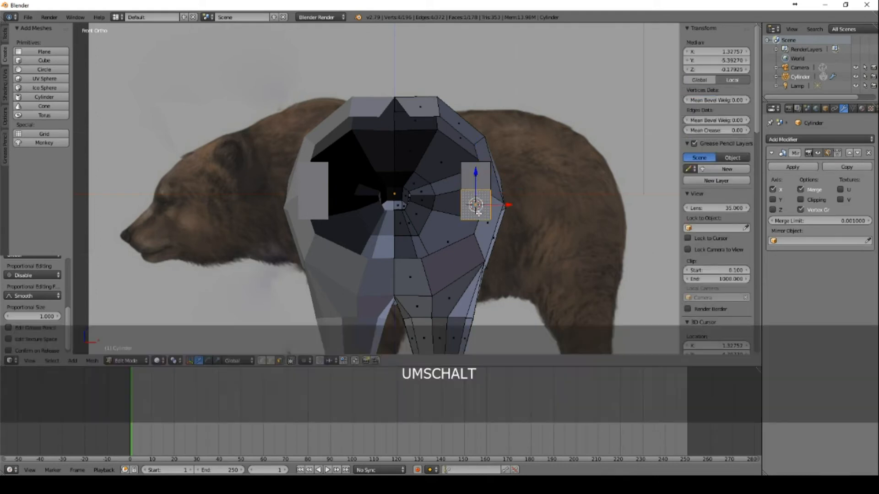
shift+right_click(461, 184)
key(g)
click(419, 184)
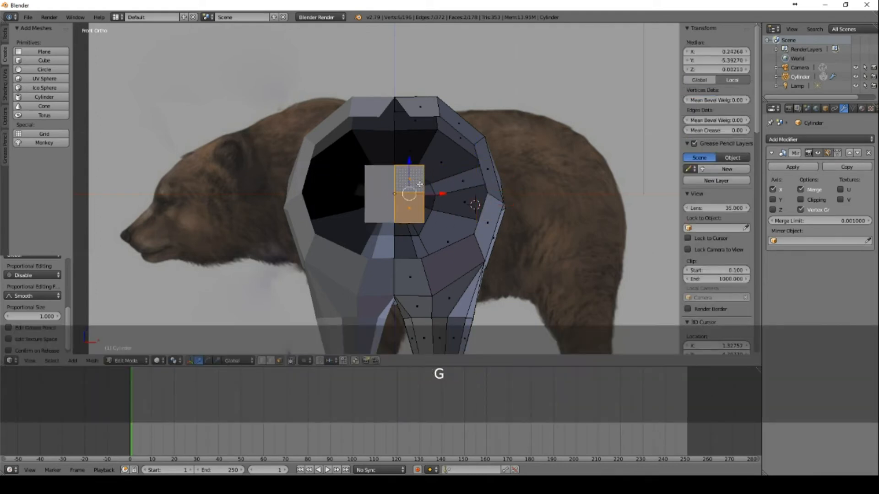
- Move the outer middle vertex of the two faces about 0.47 units outward along X and switch to face selection
scroll(419, 184, up, 7)
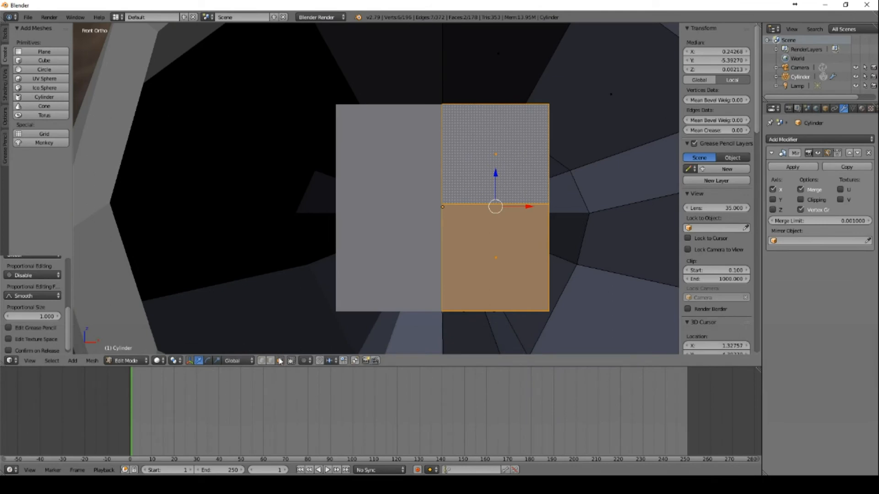
right_click(548, 205)
drag(585, 205, 86, 206)
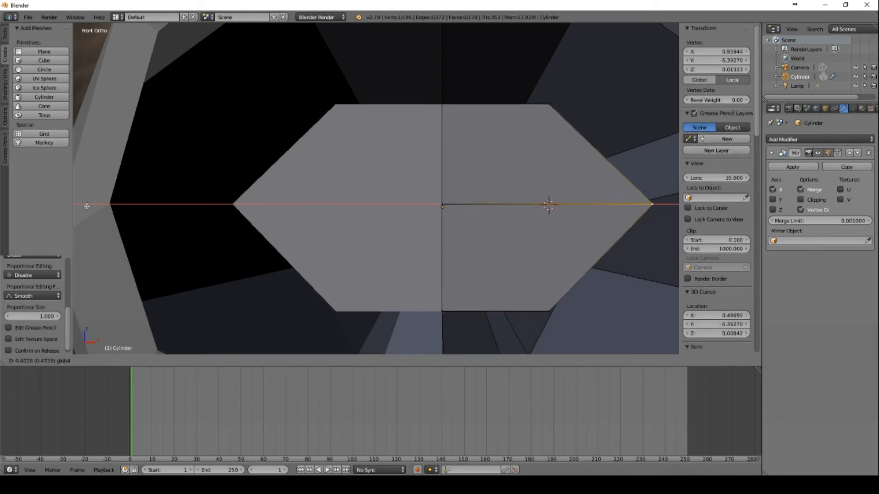
click(278, 360)
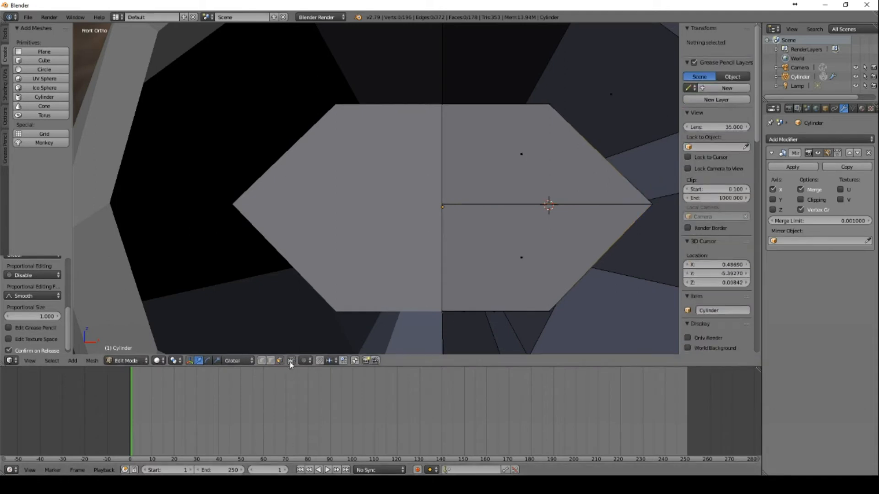
- Select the two stacked snout faces, scale them down and move them inward toward the mirror centre line
shift+right_click(507, 173)
shift+right_click(507, 249)
key(s)
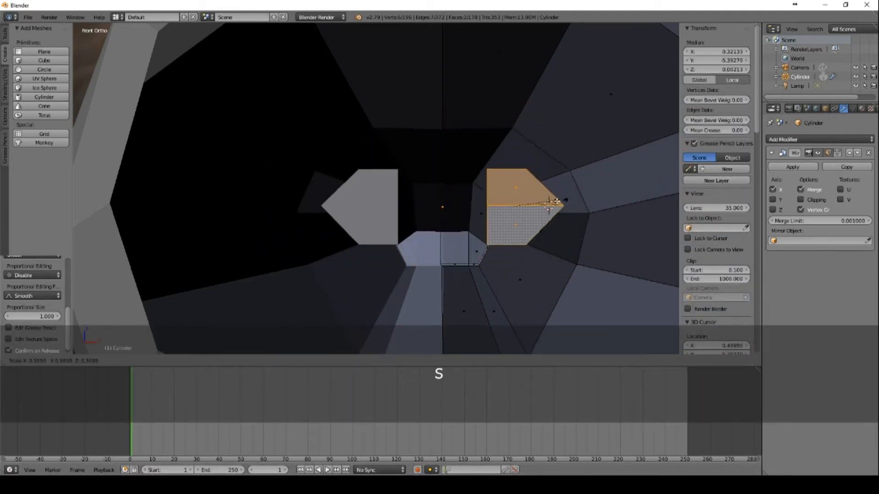
key(g)
click(563, 187)
middle_drag(564, 188, 551, 194)
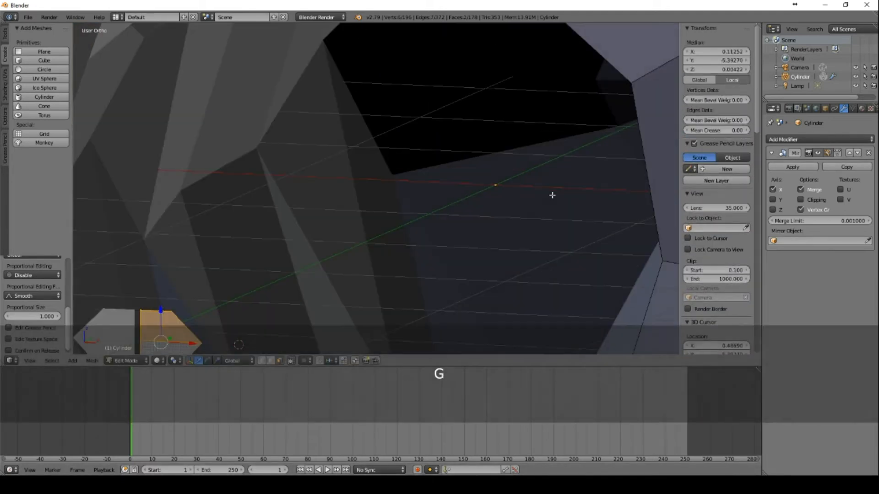
- Enlarge the two snout faces slightly and shift them along X so their inner edge lies near the mirror centre line
scroll(521, 200, down, 4)
middle_drag(447, 235, 462, 226)
key(g)
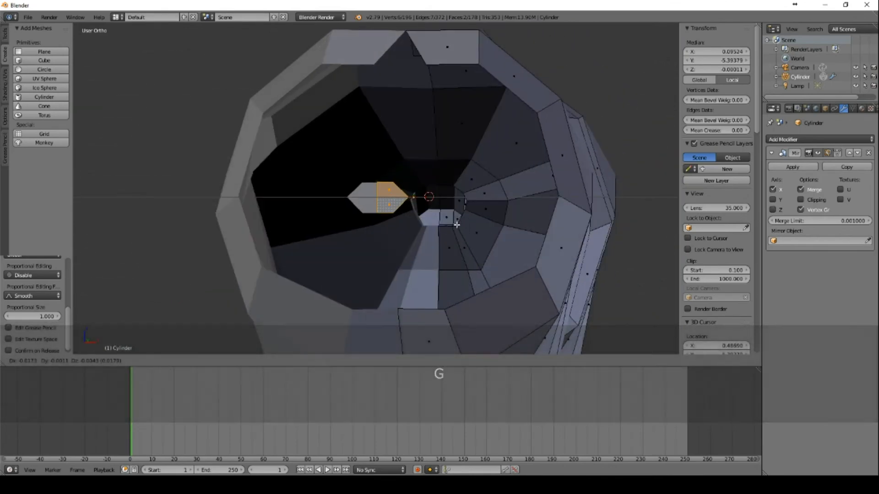
key(s)
key(g)
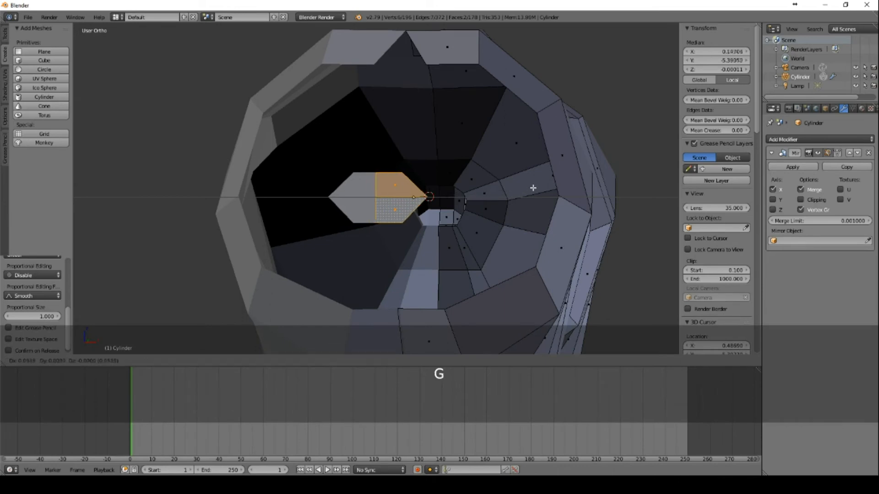
click(534, 187)
scroll(531, 206, up, 5)
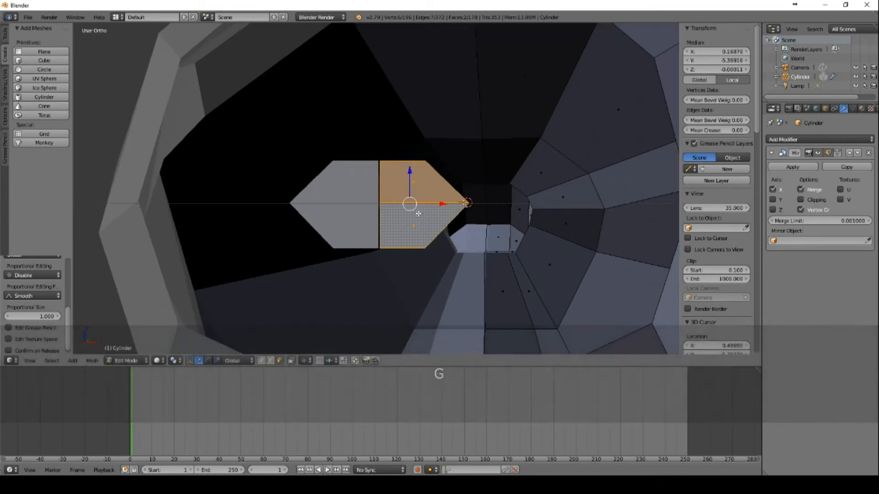
- In side view, move the two faces onto the reference bear's nose and rotate them to follow the sloping muzzle front
key(KP_3)
key(KP_1)
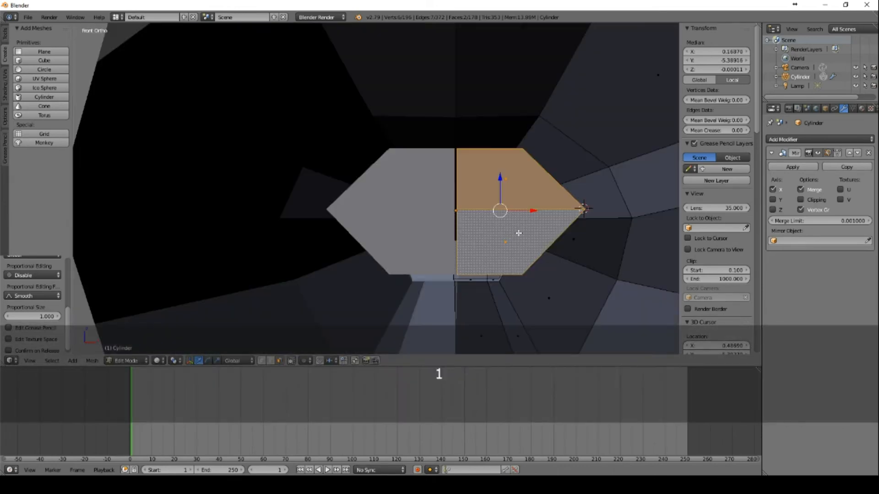
key(KP_3)
shift+middle_drag(493, 225, 544, 173)
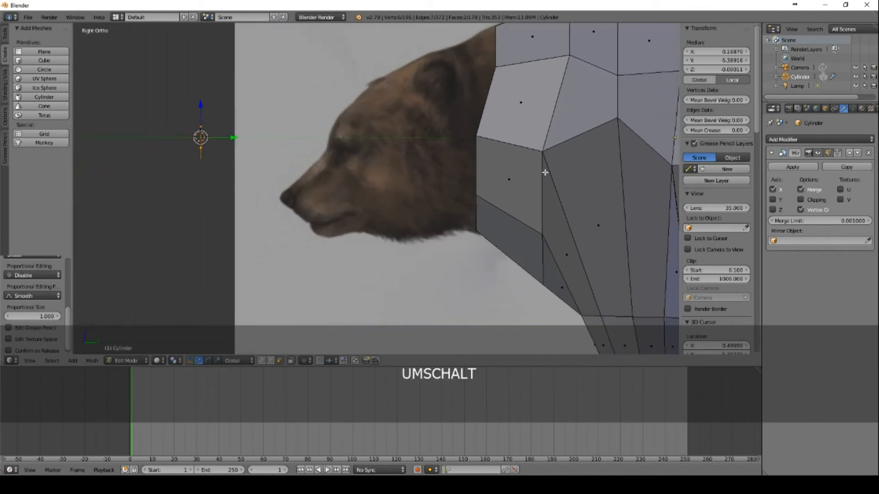
key(g)
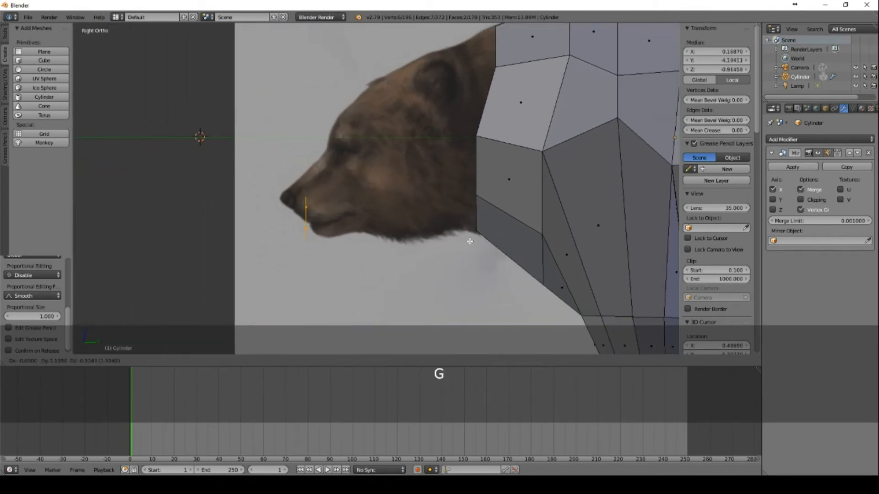
key(r)
click(400, 153)
key(g)
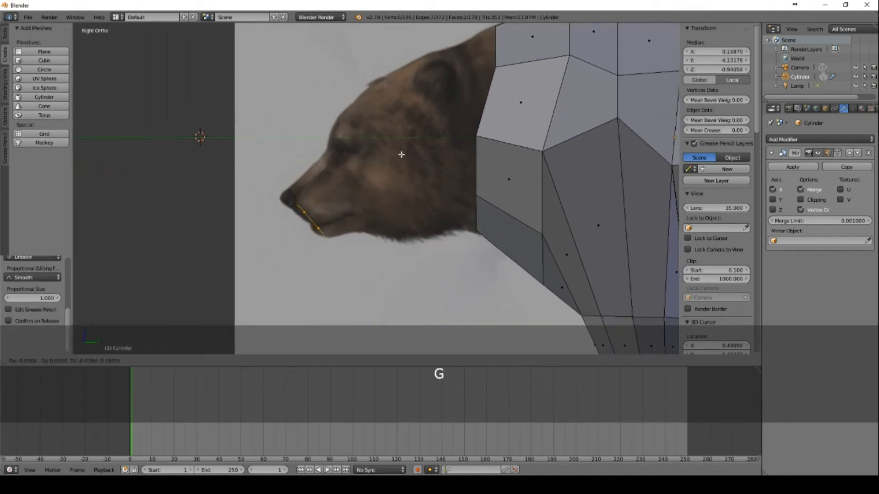
click(397, 153)
- Scale up the tilted snout faces and nudge them so they span from nose tip to chin in the reference
key(s)
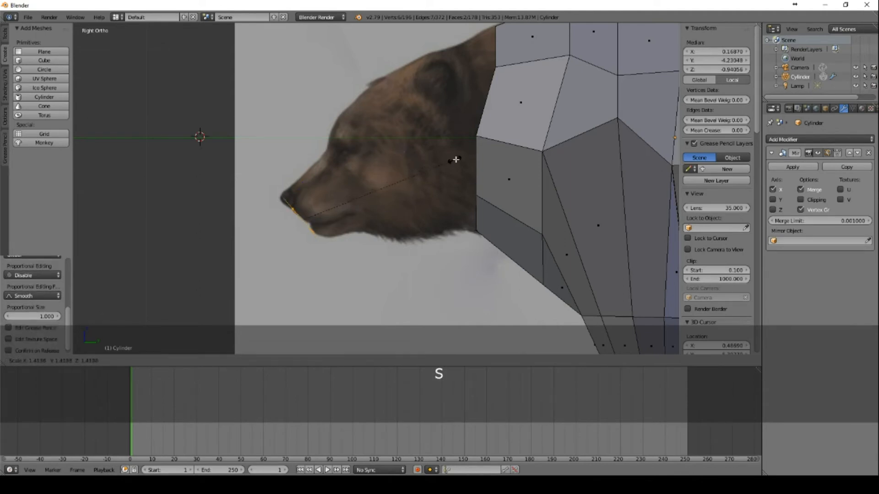
click(464, 157)
key(g)
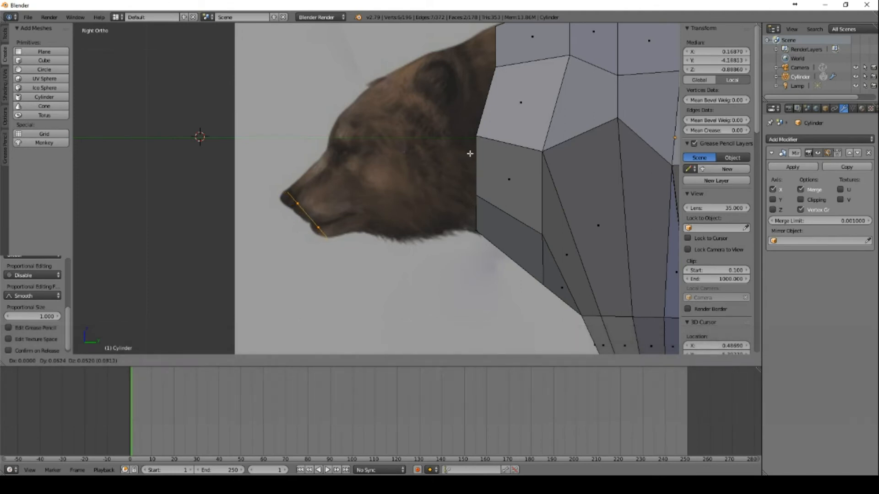
click(470, 151)
- Select the snout's upper inner vertex, move it forward along Y to about -4.52, and lower it slightly onto the nose tip
mouse_move(366, 188)
middle_down()
mouse_move(392, 184)
mouse_move(354, 196)
middle_up()
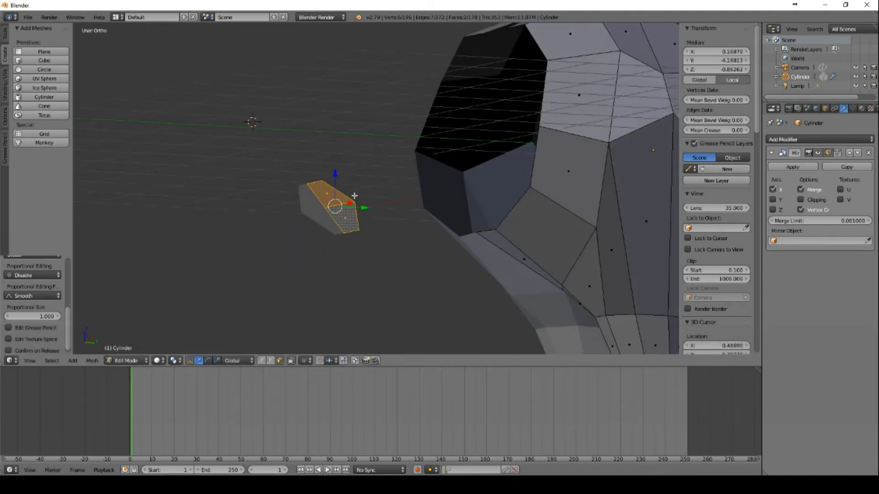
right_click(308, 185)
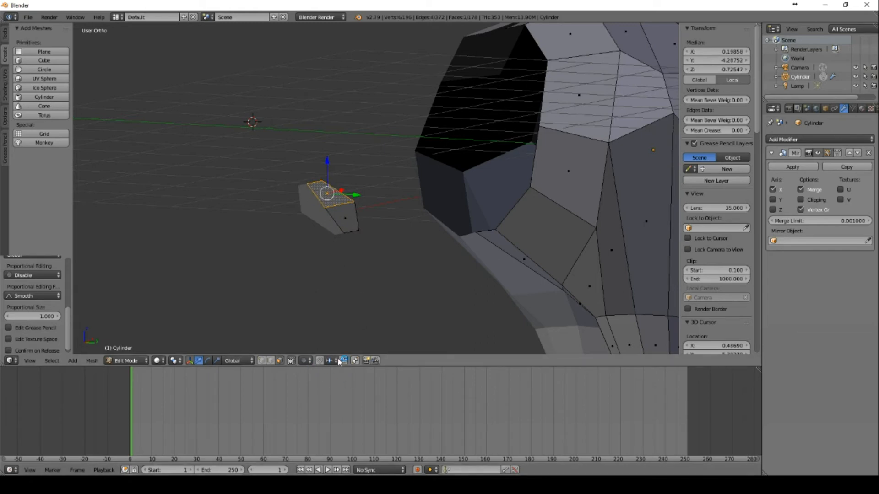
right_click(307, 184)
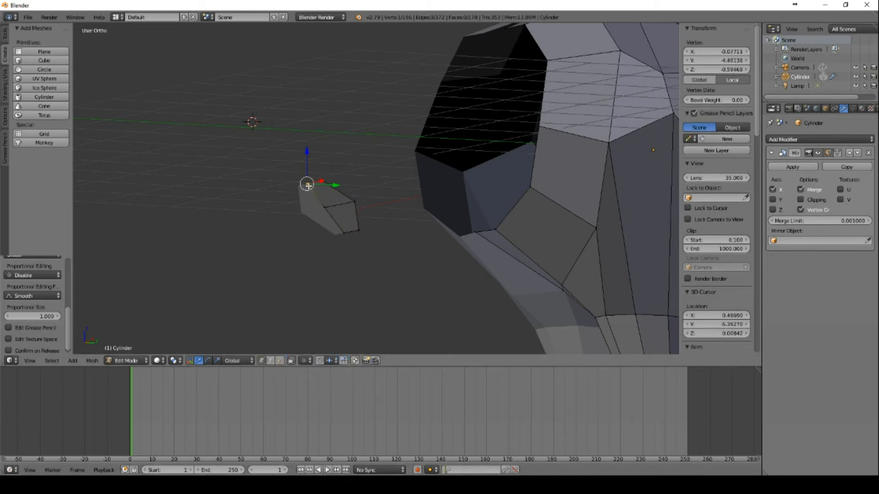
key(KP_3)
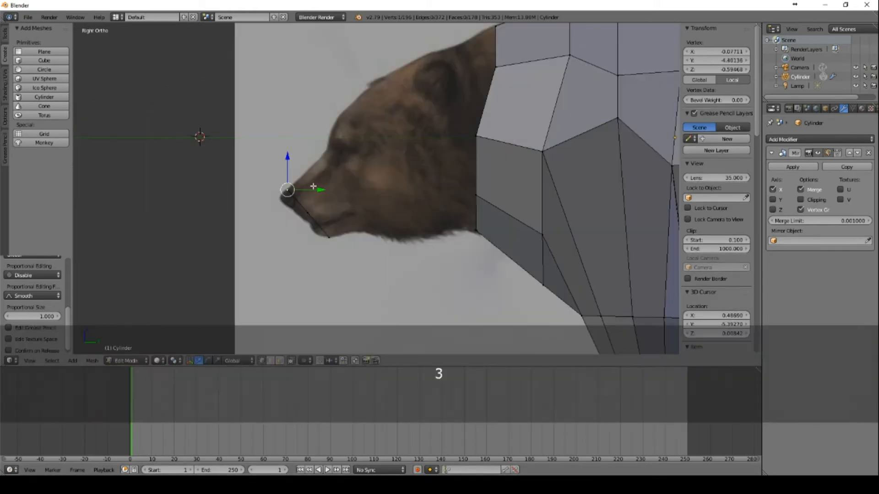
key(g)
click(311, 185)
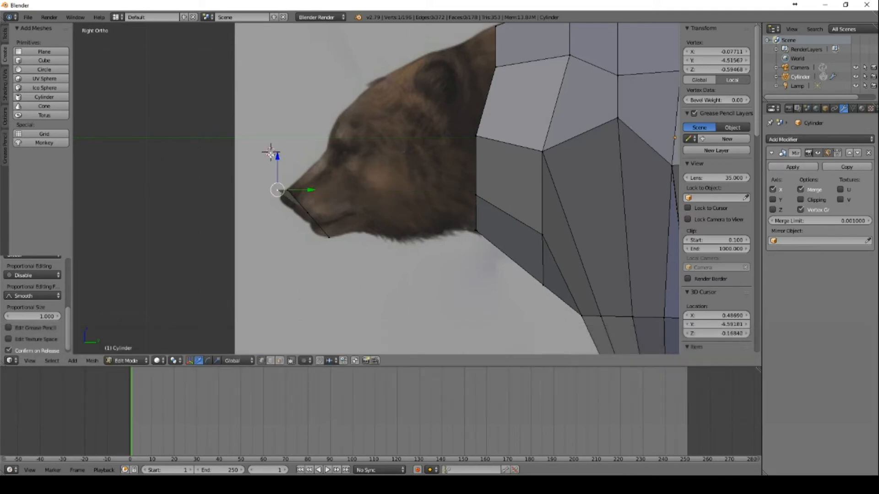
drag(277, 157, 277, 162)
- Shift the snout's middle and bottom vertices forward along Y and raise the bottom one slightly to match the reference mouth outline
drag(337, 215, 327, 213)
drag(373, 239, 366, 239)
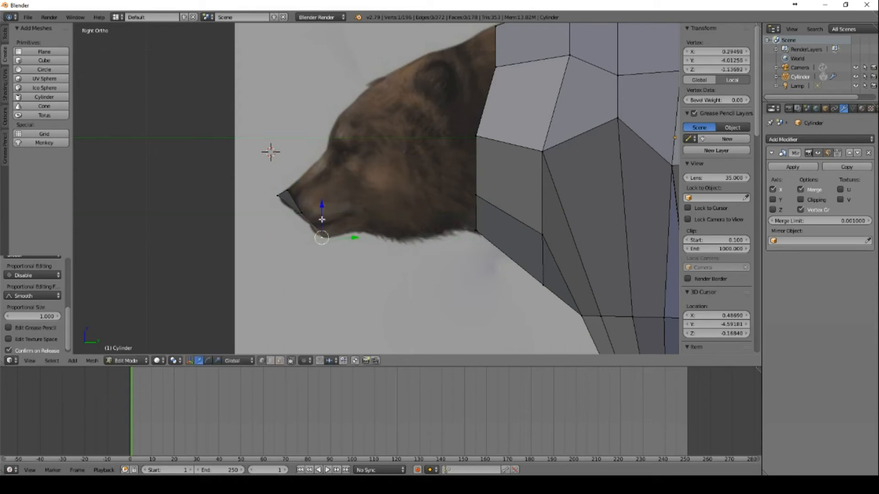
drag(322, 208, 322, 206)
drag(359, 239, 354, 237)
- Select the snout's three inner-edge vertices and move them along X to the mirror centre line
middle_drag(354, 237, 403, 161)
shift+right_click(367, 188)
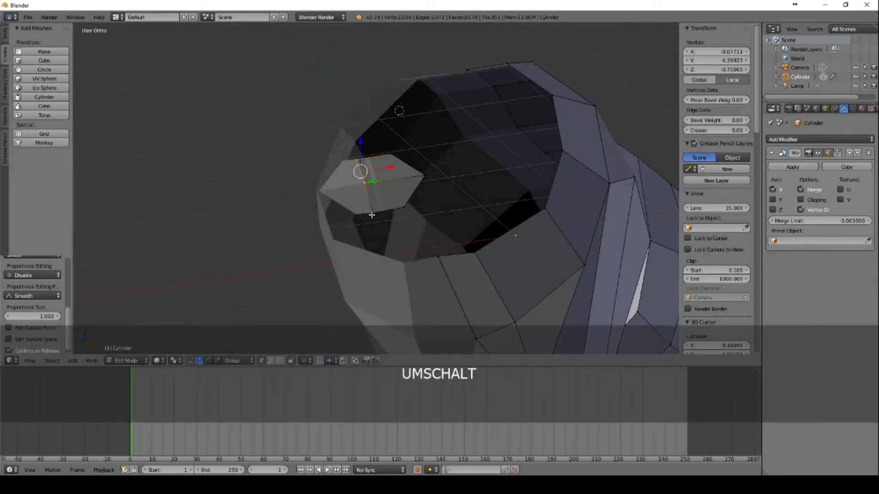
shift+right_click(369, 210)
drag(395, 177, 401, 182)
- Select all vertices of the two snout faces and extrude them backward along the muzzle in side view
middle_drag(459, 169, 366, 201)
shift+right_click(376, 206)
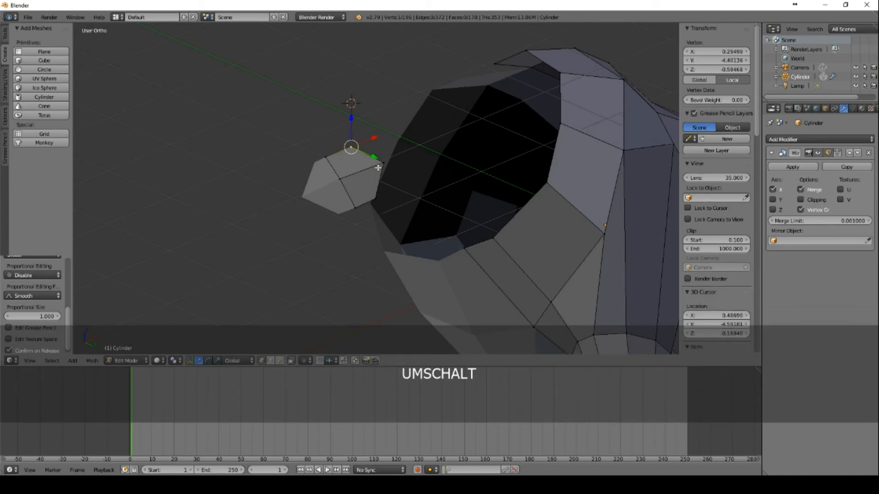
shift+right_click(376, 206)
shift+right_click(356, 206)
shift+right_click(340, 181)
shift+right_click(330, 162)
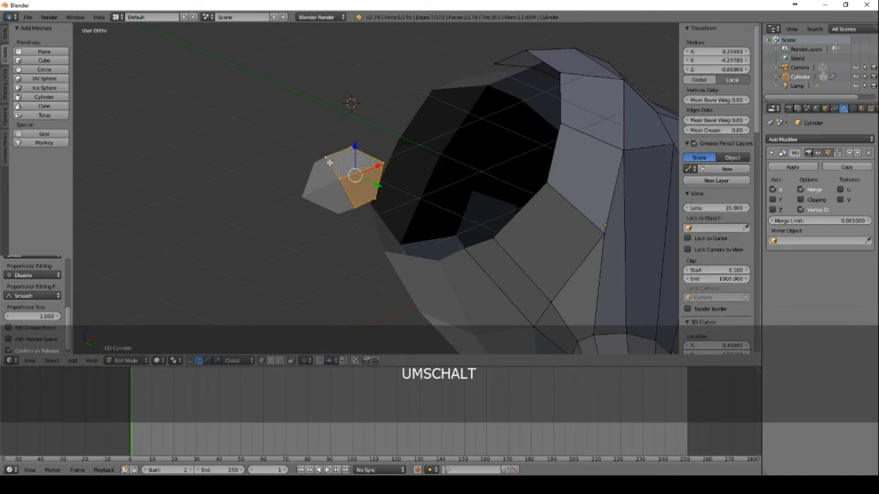
key(KP_2)
key(KP_3)
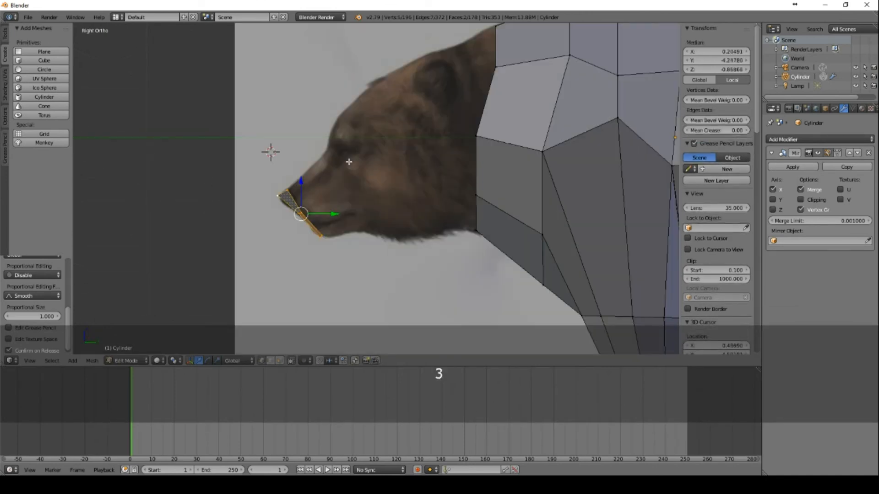
key(e)
click(392, 151)
- Rotate, enlarge and reposition the extruded snout section so its rear end matches the reference muzzle from forehead to jaw
key(r)
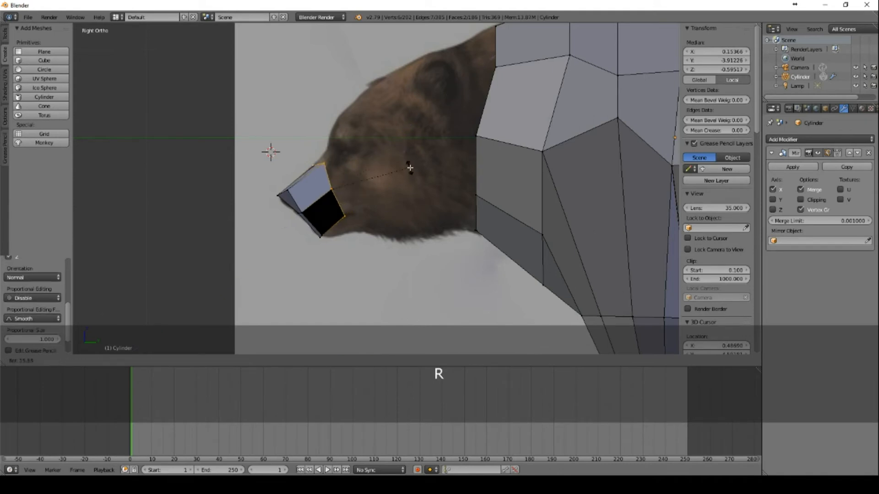
click(410, 168)
key(s)
click(437, 168)
key(g)
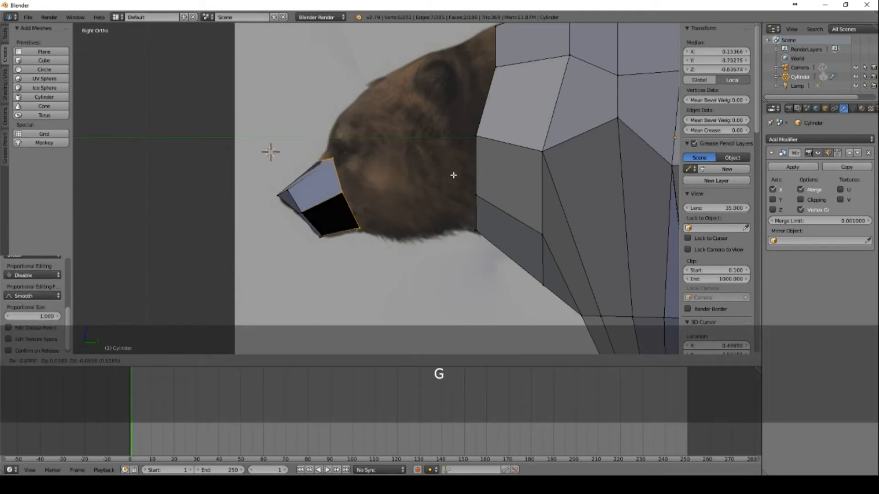
click(453, 174)
key(s)
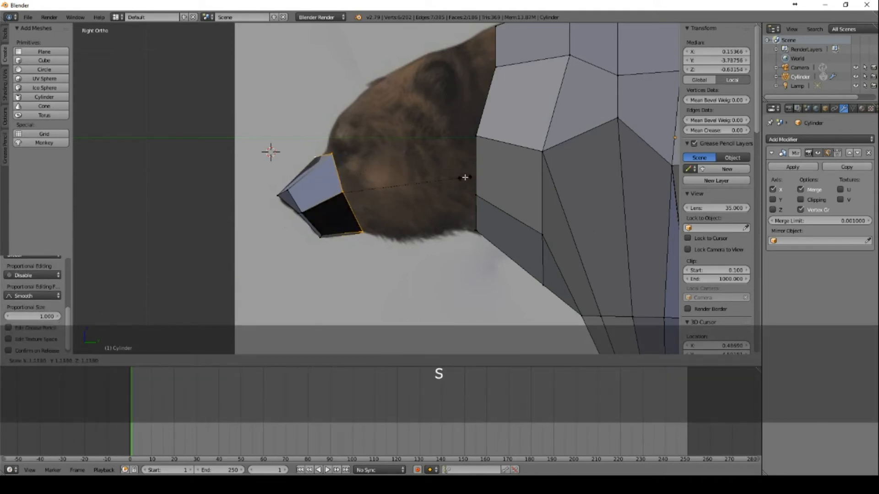
click(465, 177)
- Set the X coordinate of the extruded section's upper inner vertex to 0
middle_drag(353, 148, 464, 162)
right_click(378, 176)
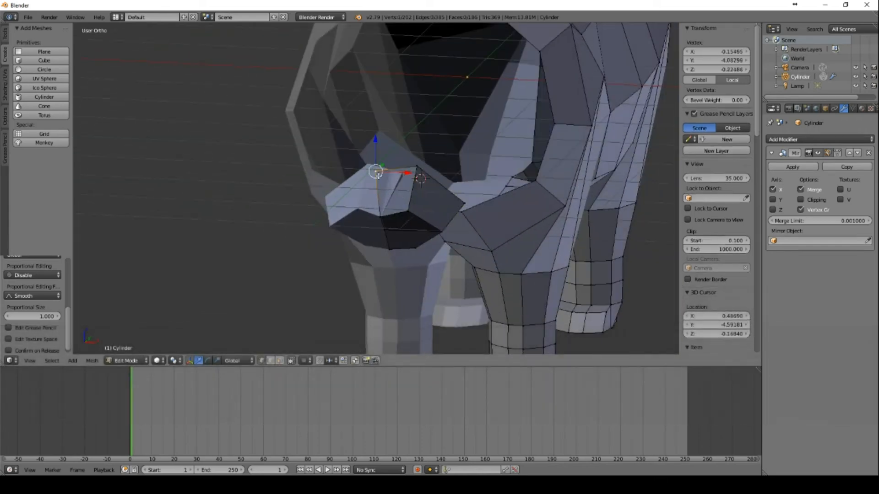
text(0)
key(Return)
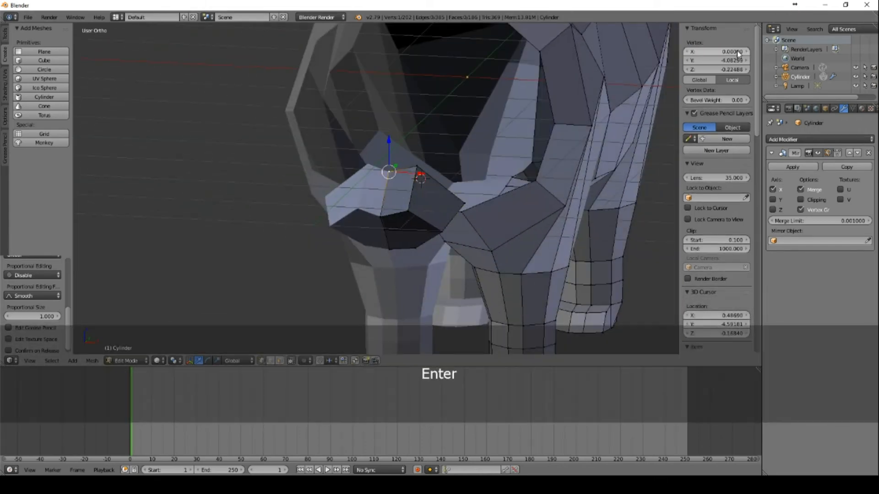
- Move the front snout face's outer side vertex back and up to about Y -4.09, Z -0.71
middle_drag(557, 150, 454, 149)
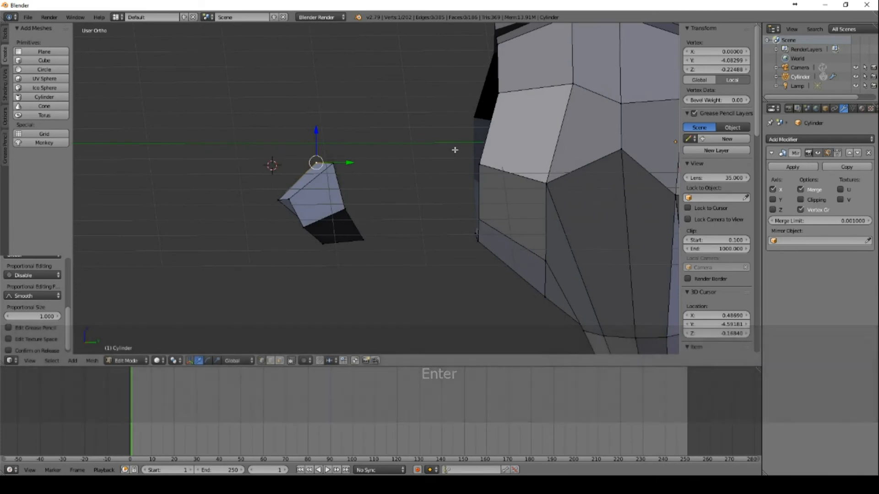
key(g)
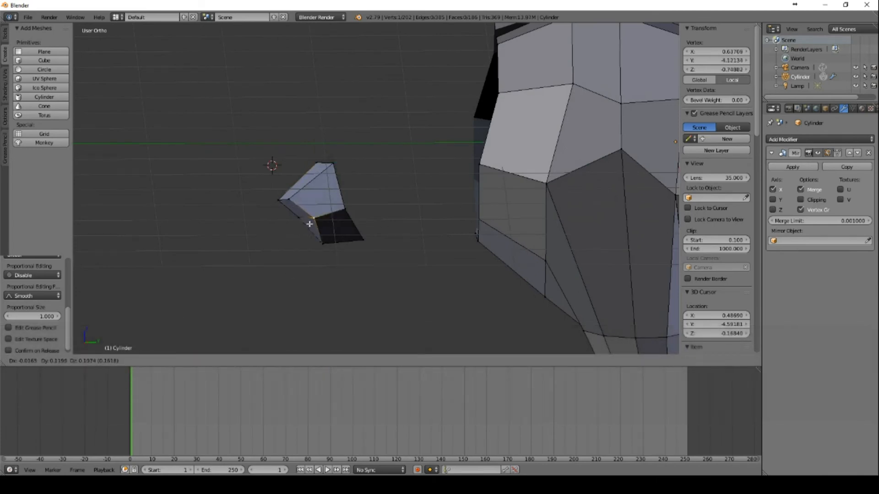
click(315, 224)
drag(338, 230, 344, 226)
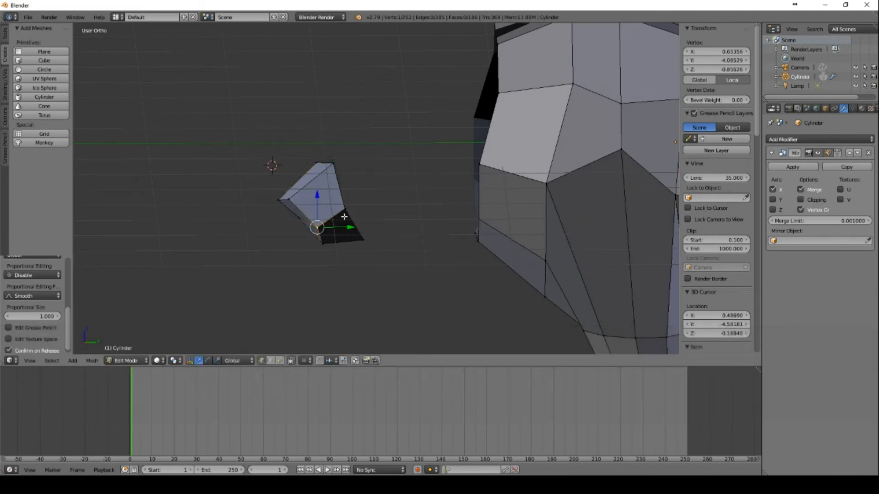
key(g)
click(344, 204)
middle_drag(389, 192, 390, 212)
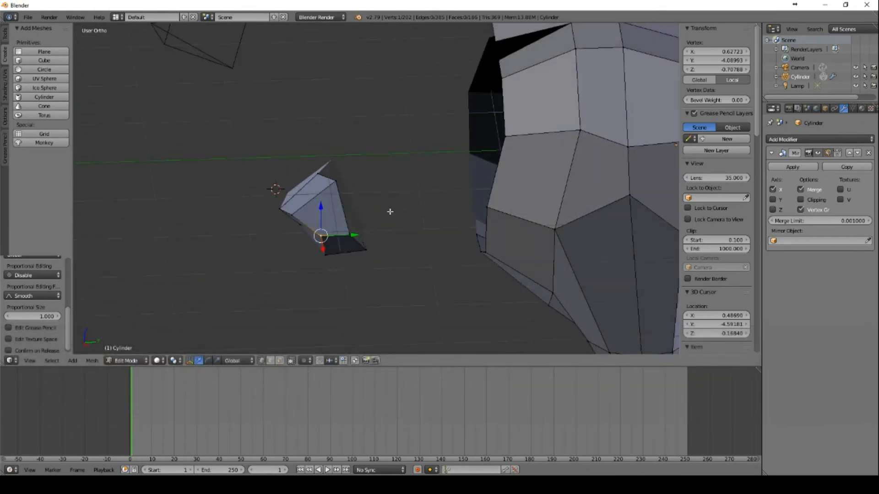
key(KP_3)
middle_drag(439, 170, 343, 172)
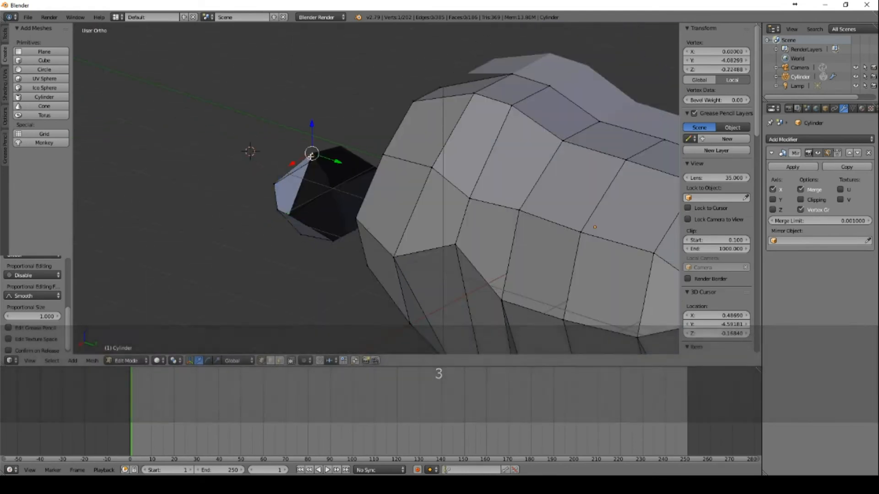
shift+right_click(304, 178)
shift+right_click(297, 211)
shift+right_click(333, 240)
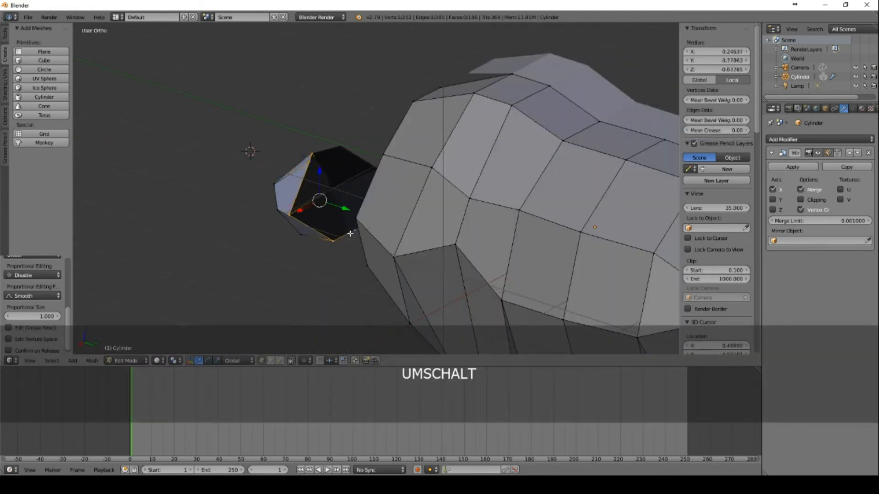
middle_drag(335, 189, 392, 191)
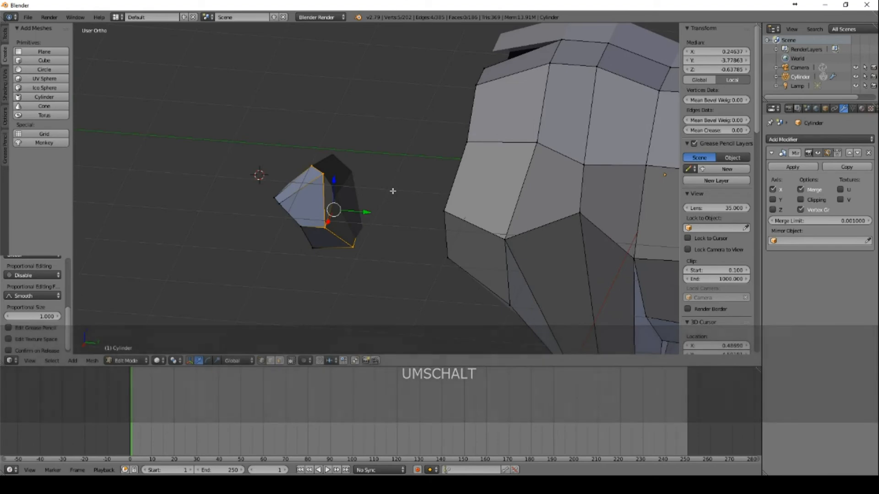
key(KP_3)
key(KP_1)
key(KP_3)
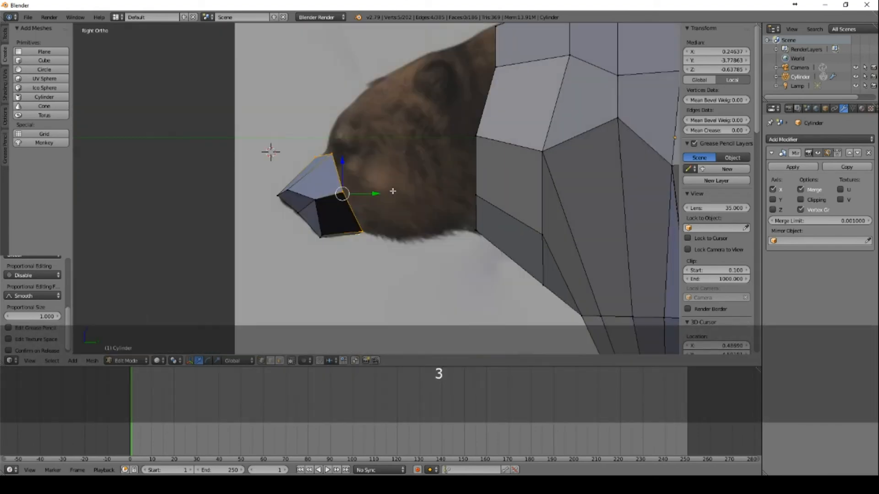
middle_drag(441, 172, 386, 198)
key(g)
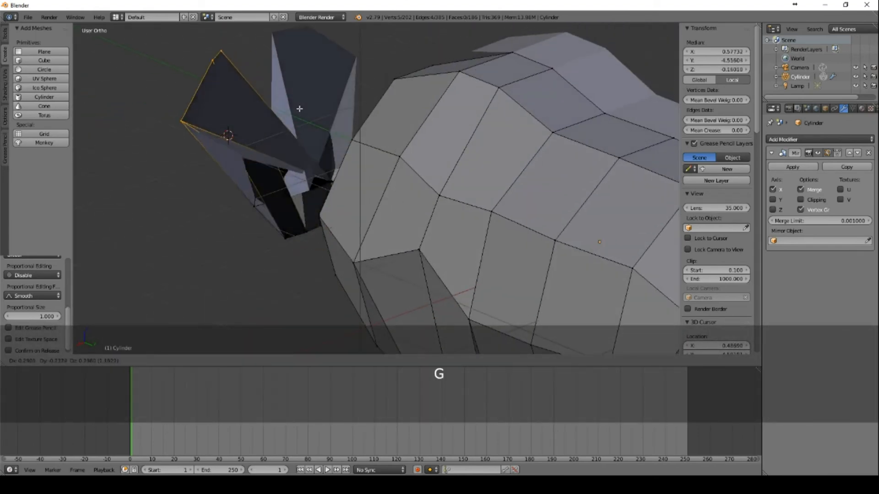
click(349, 231)
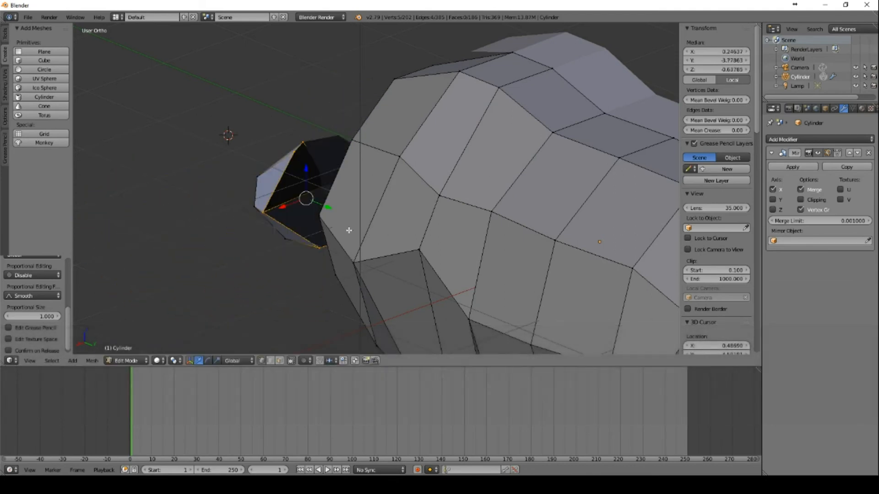
middle_drag(348, 230, 353, 193)
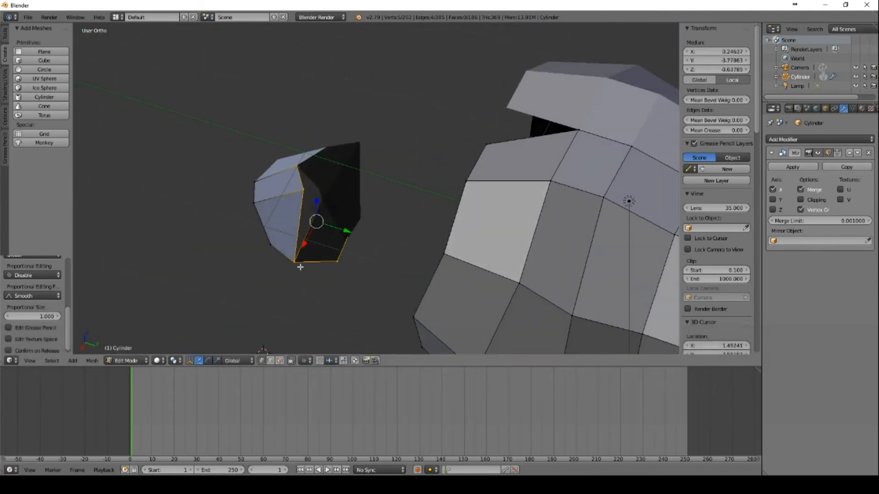
- Delete the stray interior edges crossing the hollow inside of the snout behind its outer faces
right_click(305, 223)
right_click(309, 242)
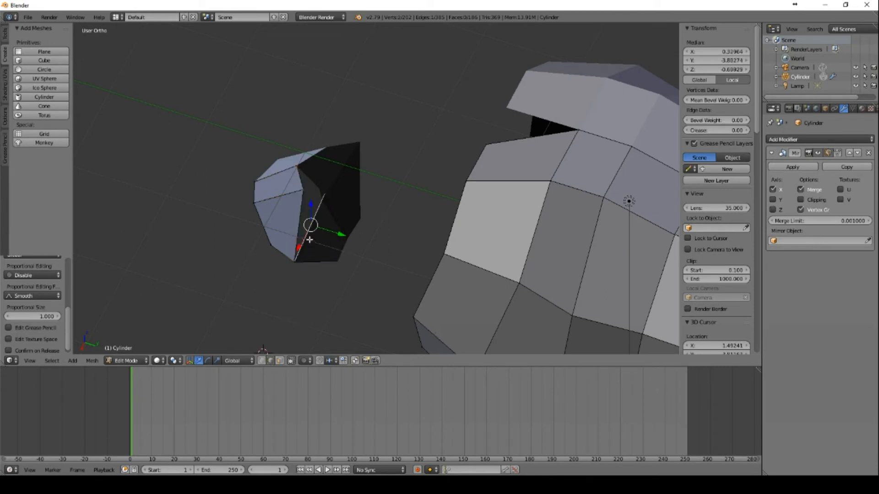
key(Delete)
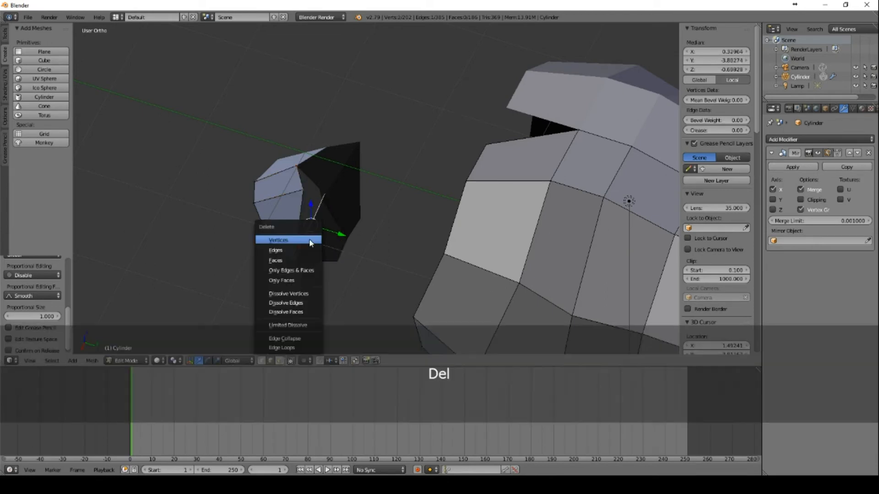
click(303, 250)
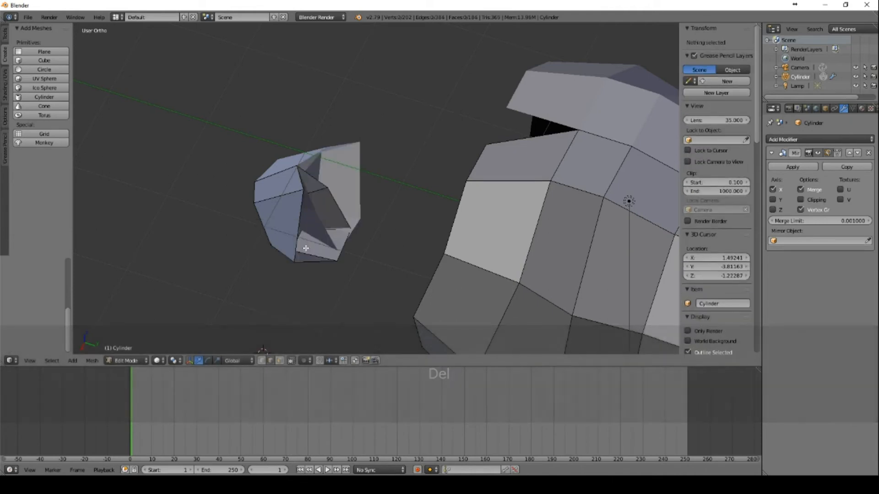
middle_drag(357, 239, 335, 201)
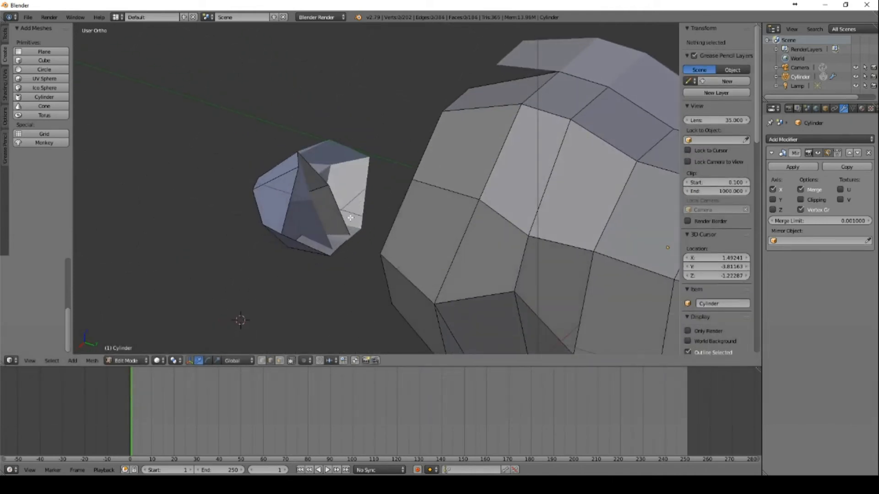
right_click(334, 201)
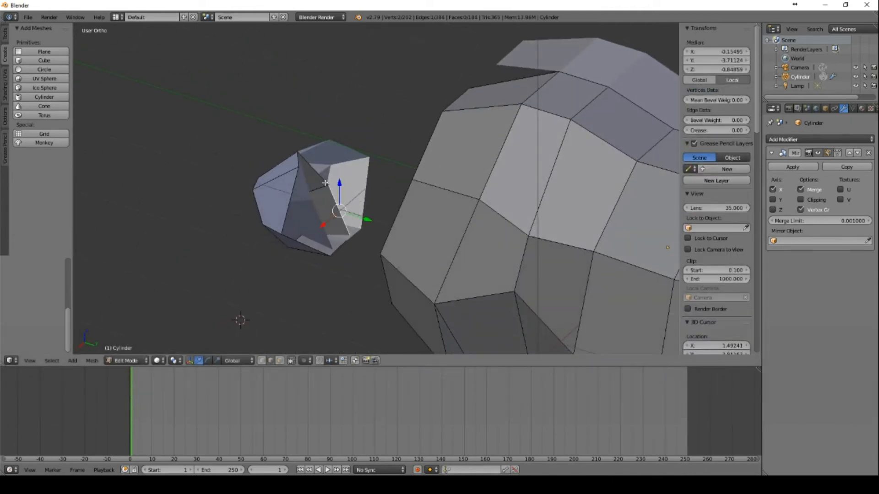
shift+right_click(337, 198)
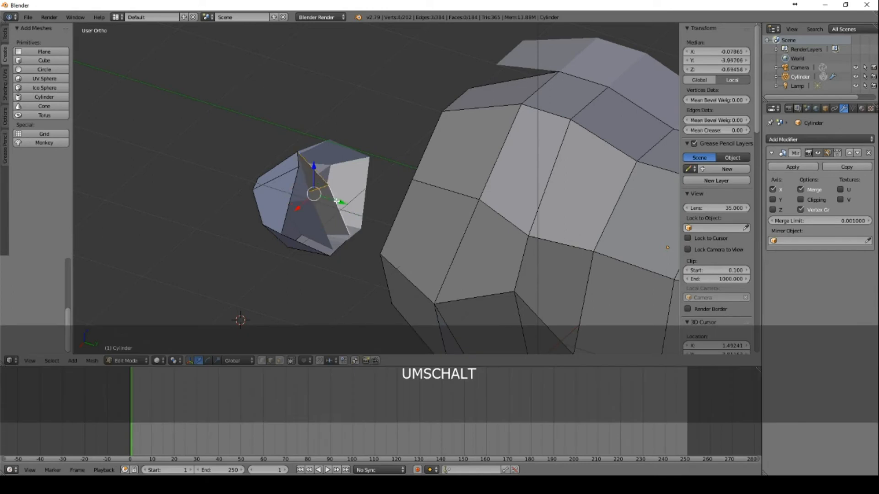
key(Delete)
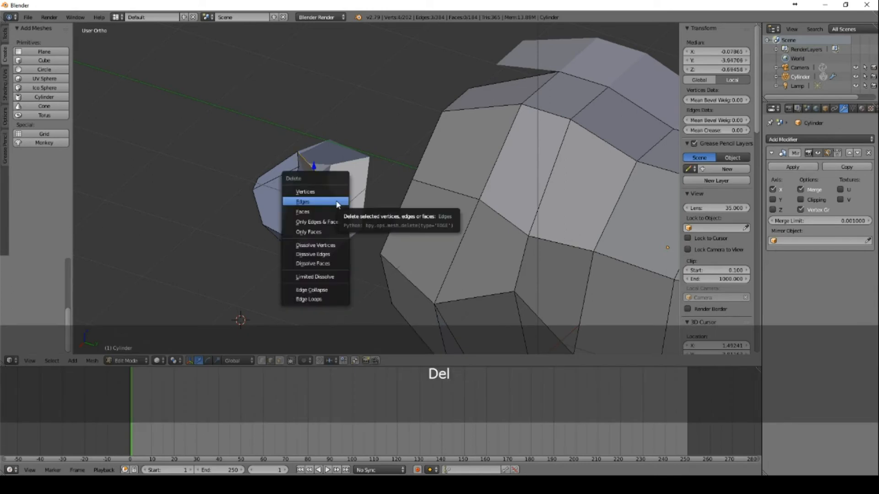
click(336, 199)
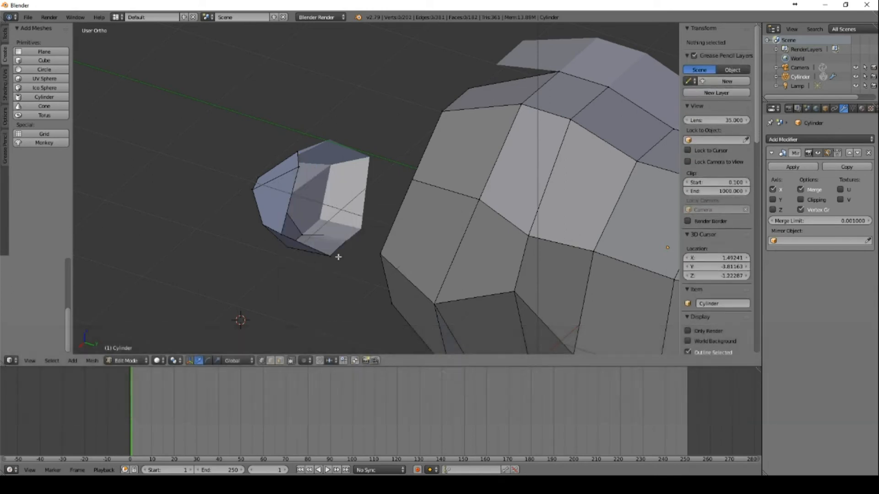
- Set the X coordinate of the lower inner vertex at the snout's rear end to 0
mouse_move(348, 254)
ctrl+mouse_down()
mouse_move(201, 169)
mouse_move(297, 274)
ctrl+mouse_up()
middle_drag(332, 268, 359, 194)
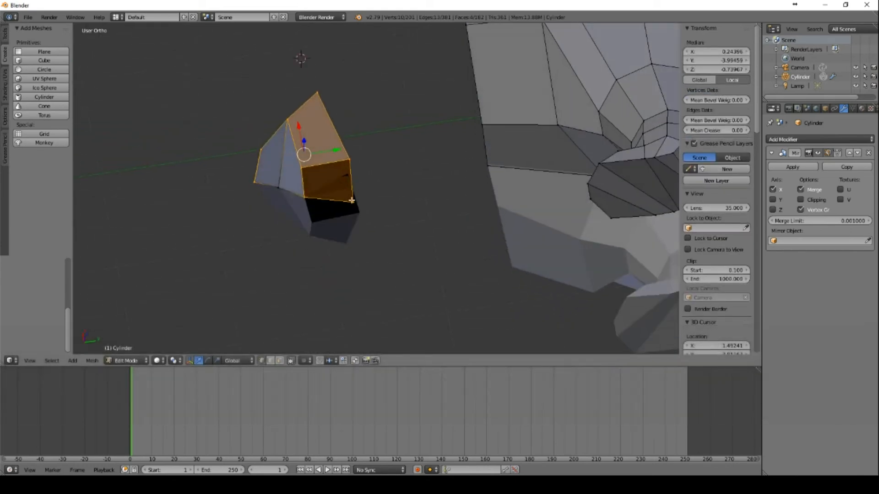
right_click(352, 201)
text(0)
key(Return)
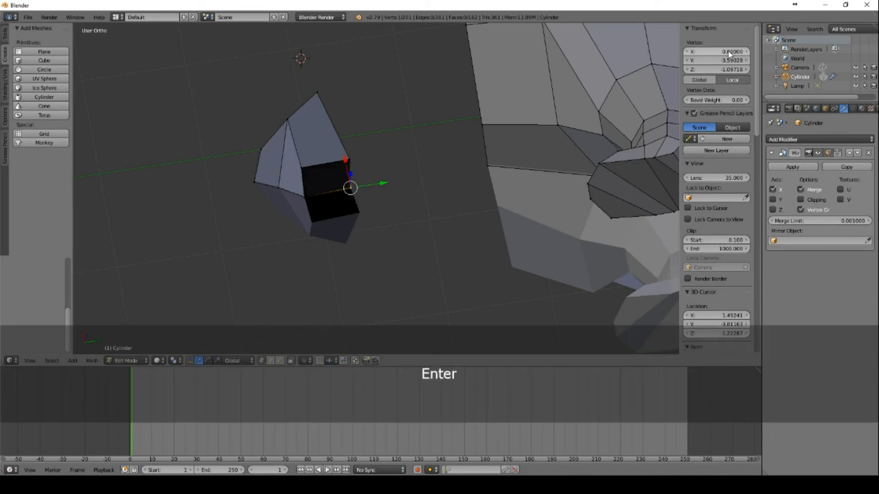
- Select the snout's open rear rim from jaw to bridge and extrude it backward and upward over the reference head in side view
middle_drag(363, 144, 364, 222)
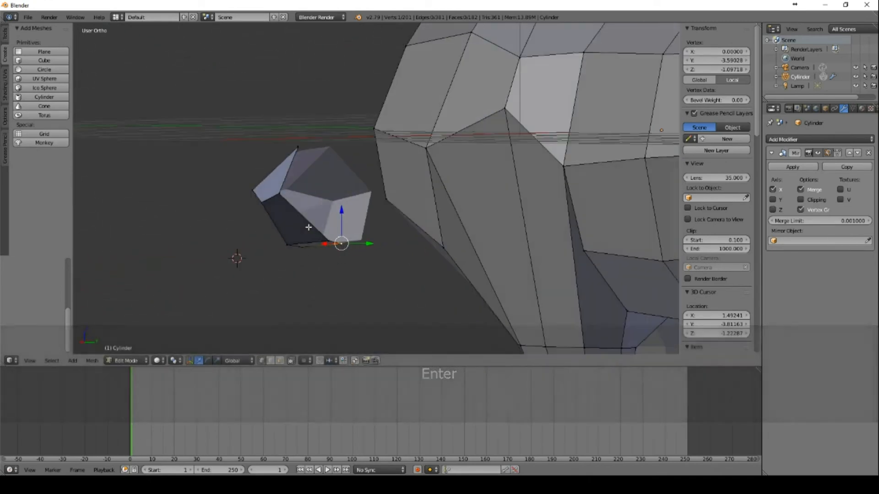
shift+right_click(287, 196)
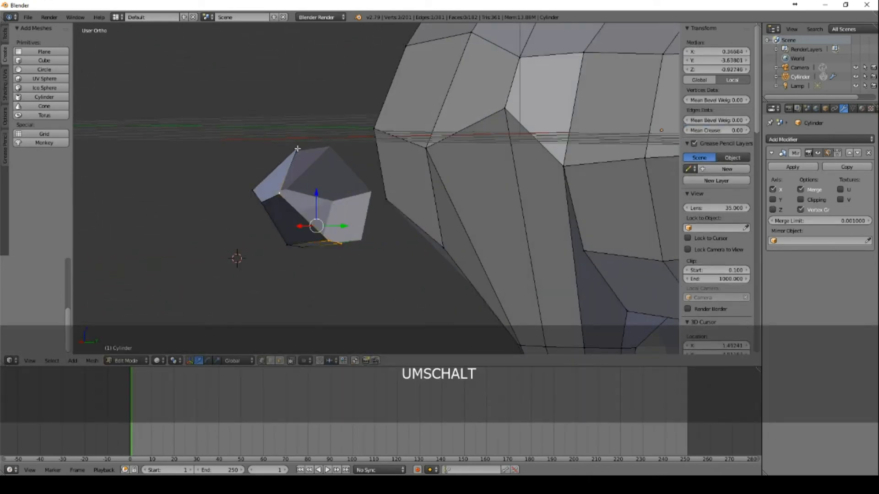
middle_drag(307, 149, 305, 174)
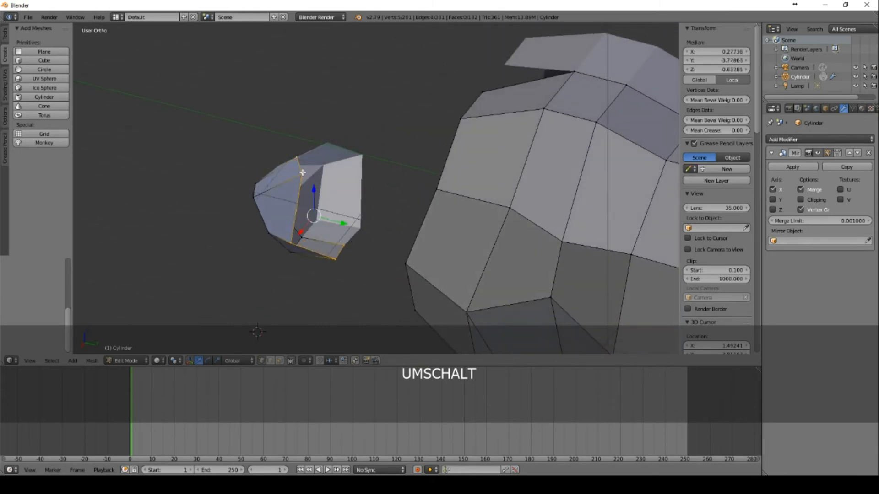
key(KP_3)
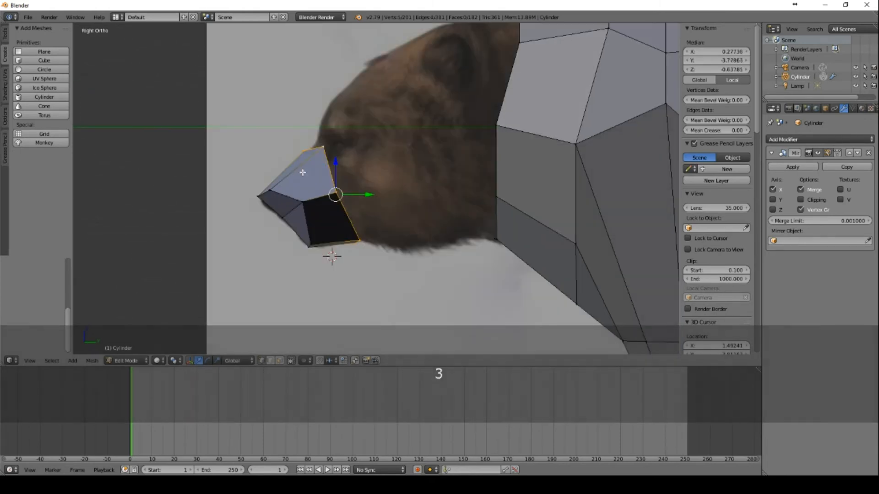
key(e)
click(311, 174)
- Enlarge and reposition the extruded rim so it spans the reference head from forehead to jaw
key(s)
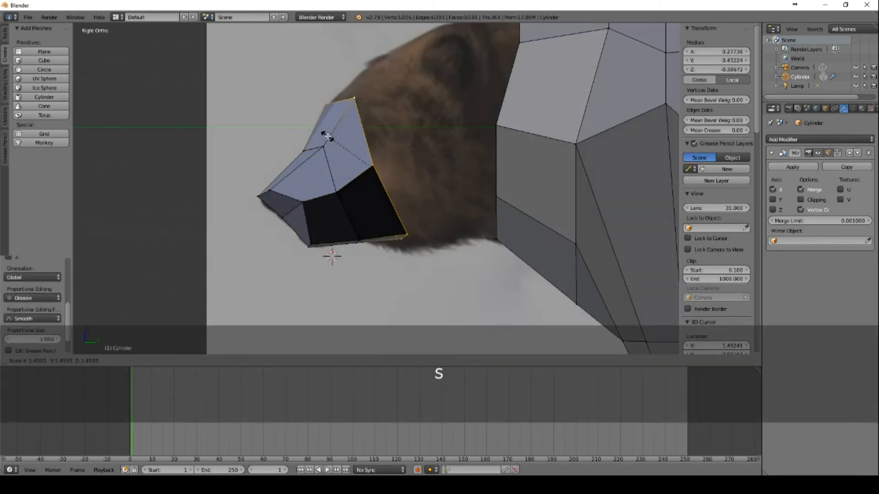
click(329, 137)
key(g)
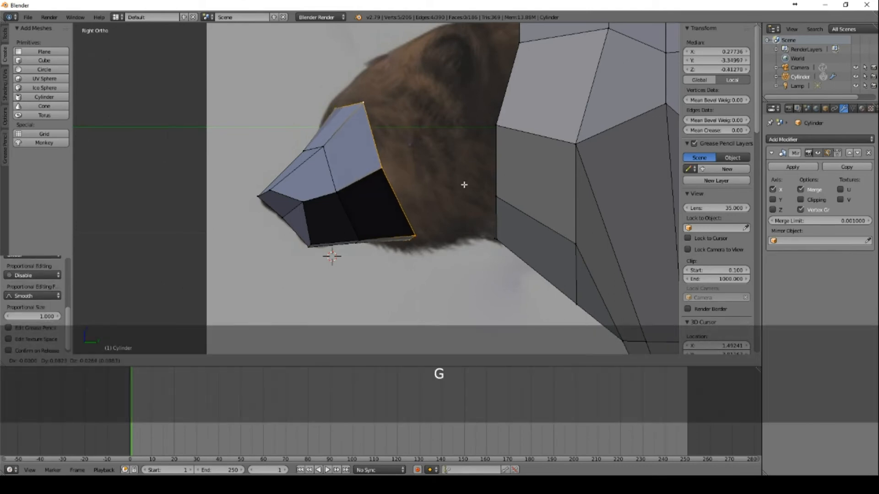
click(462, 183)
key(s)
click(481, 182)
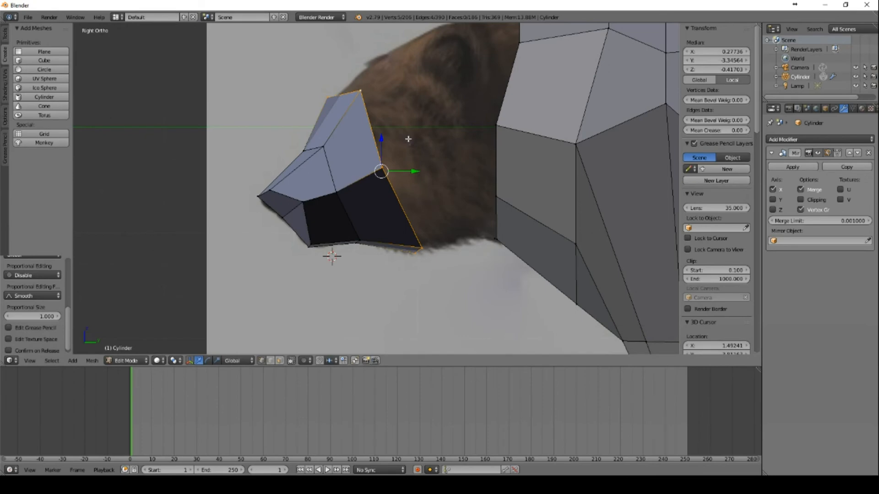
- Move the new rim's upper inner vertex sideways onto the mirror centre line at about X 0
middle_drag(403, 133, 526, 125)
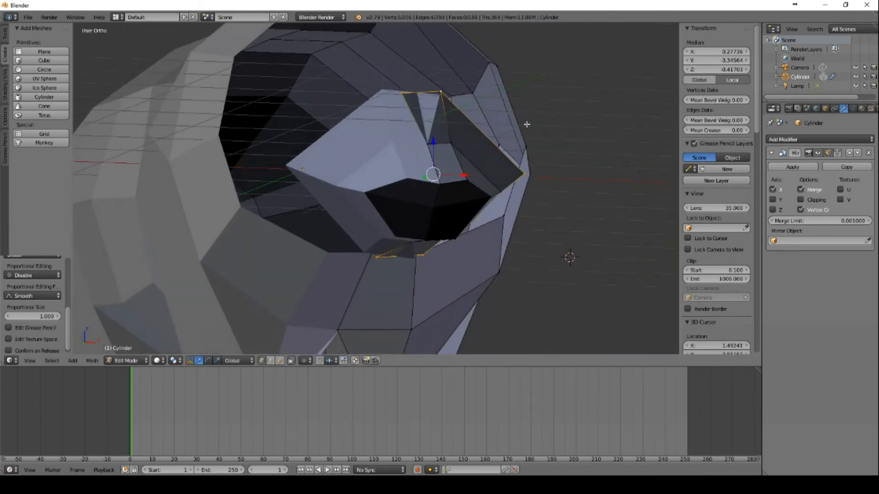
right_click(396, 93)
drag(434, 96, 457, 96)
middle_drag(541, 113, 368, 150)
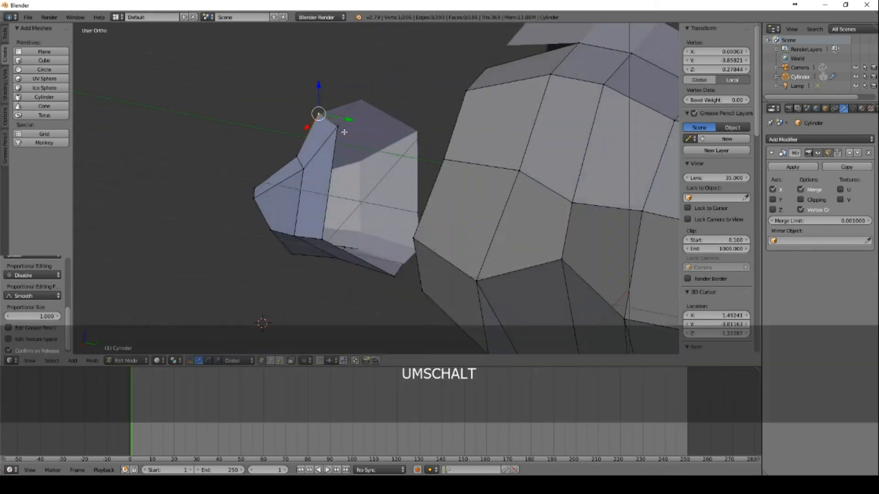
- Extrude the upper inner vertex along the forehead to about Y -3.55, Z 0.52, and fill a triangle between it and the two upper rim vertices
key(KP_3)
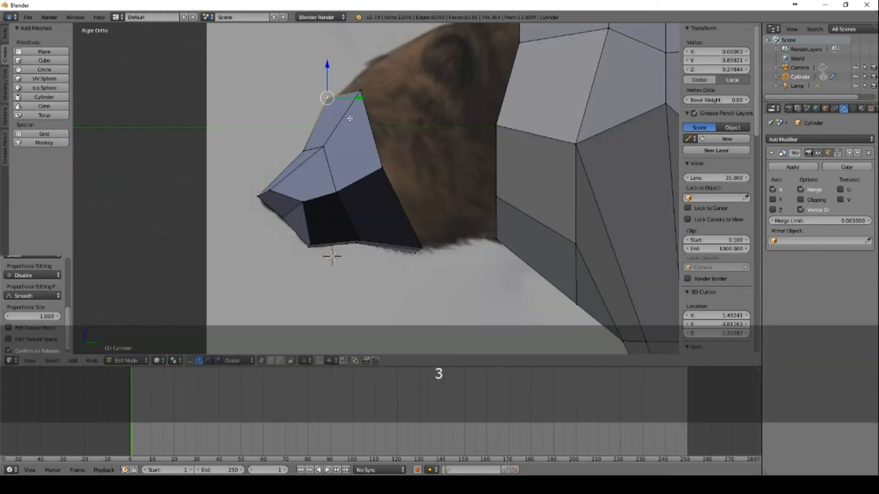
key(e)
click(382, 92)
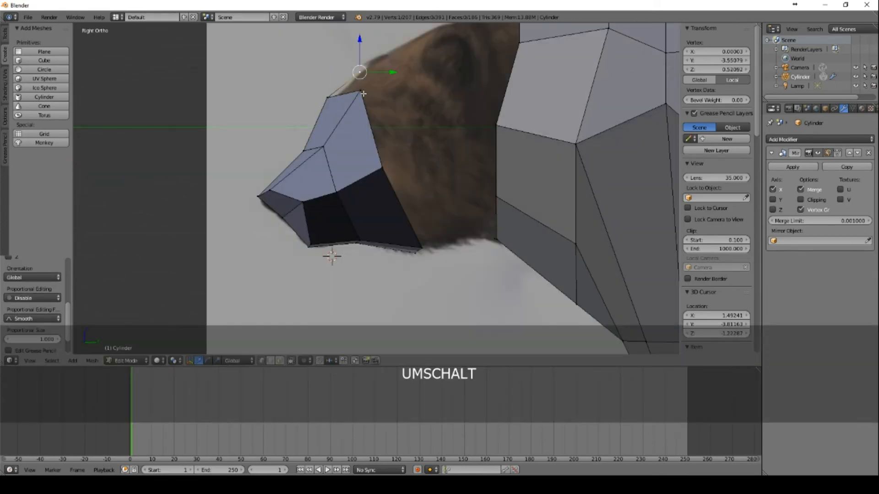
shift+right_click(361, 92)
shift+right_click(328, 97)
key(f)
middle_drag(347, 101, 455, 128)
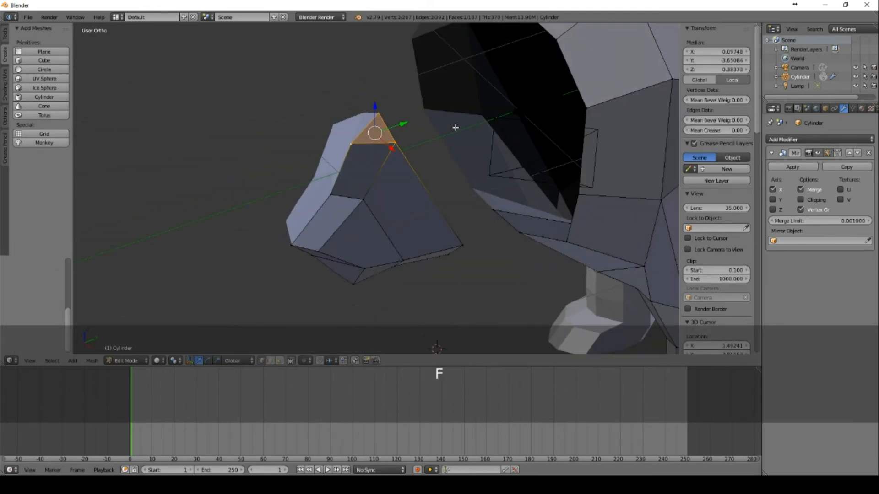
key(KP_3)
scroll(460, 125, down, 1)
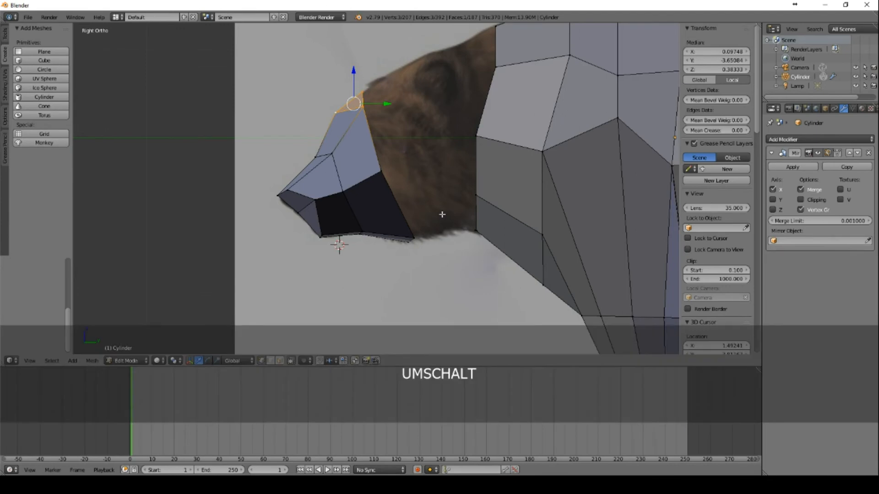
shift+middle_drag(442, 215, 407, 232)
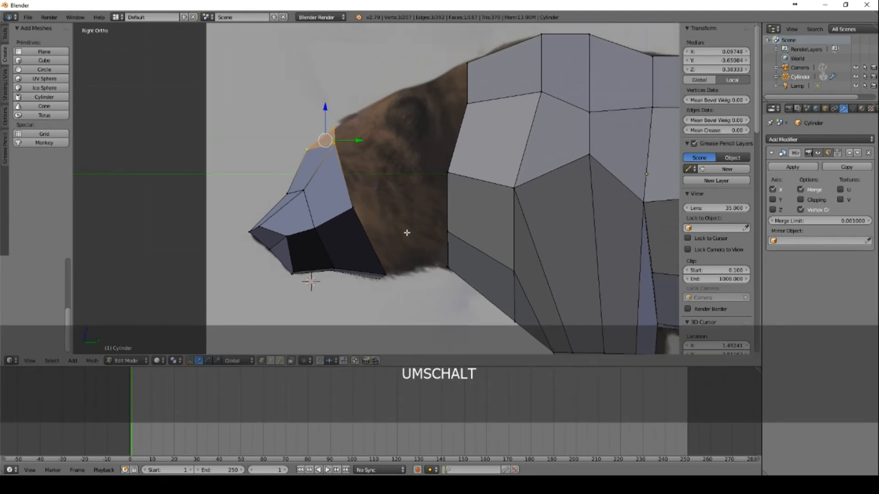
middle_drag(363, 134, 336, 152)
right_click(328, 135)
shift+right_click(319, 156)
shift+right_click(309, 245)
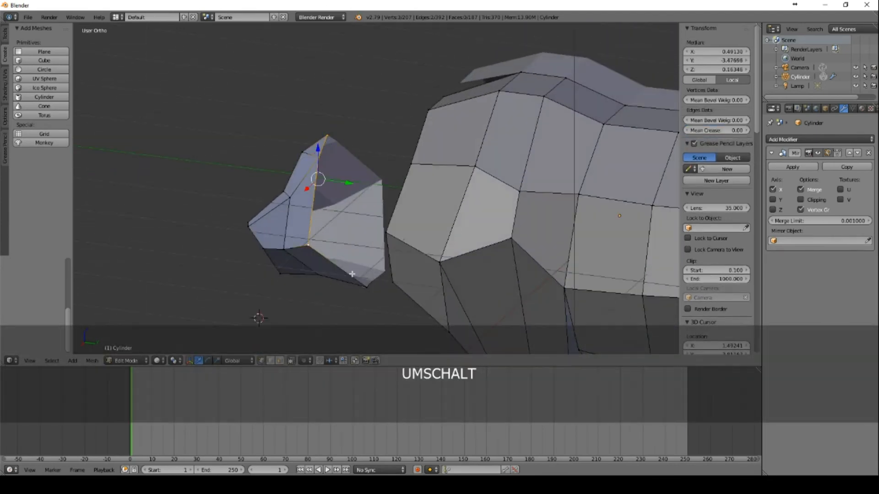
- Set the X coordinate of the lower inner vertex on the head's rear rim to 0
right_click(380, 277)
click(718, 51)
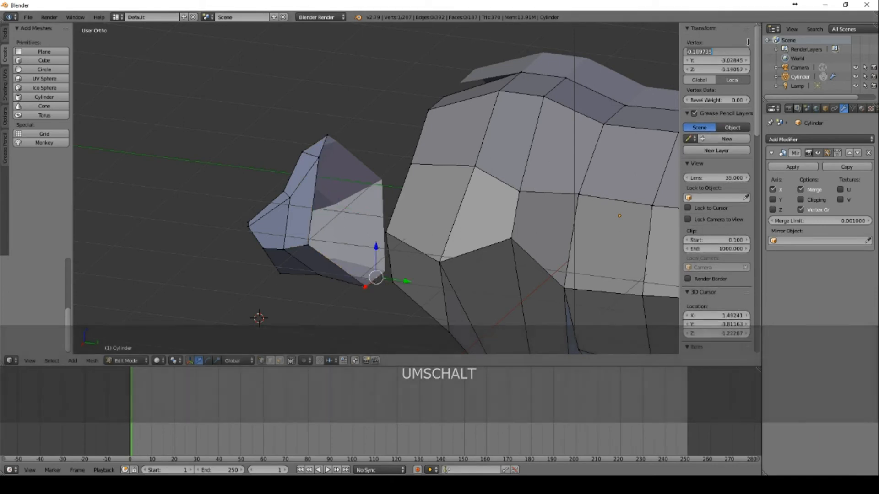
text(1)
key(Return)
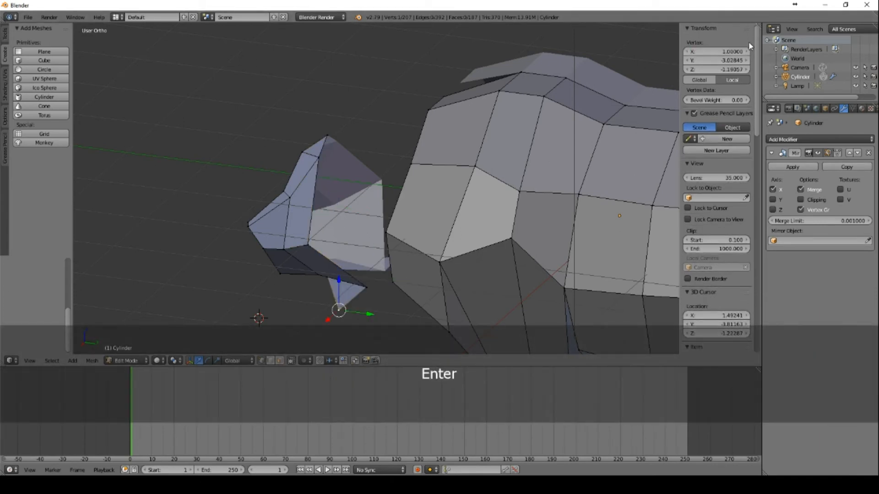
click(723, 50)
text(0)
key(Return)
- Select the five vertices of the head's rear rim and extrude them backward toward the shoulders
shift+right_click(366, 287)
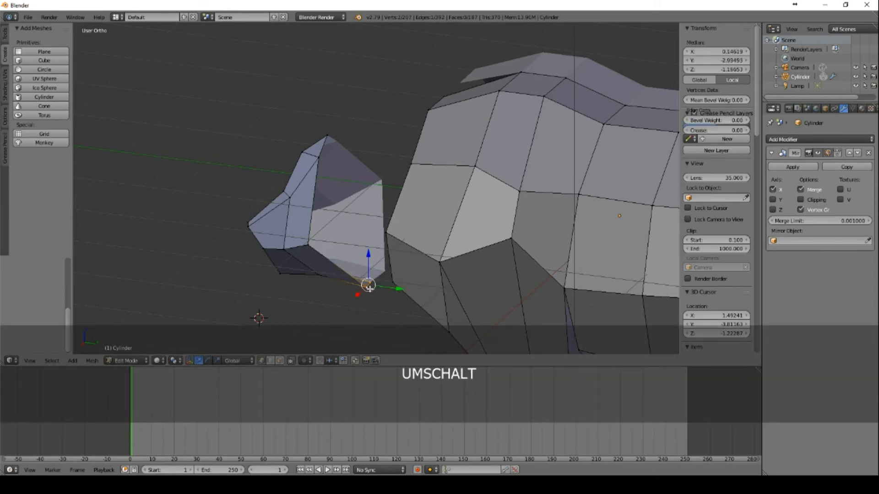
shift+right_click(308, 245)
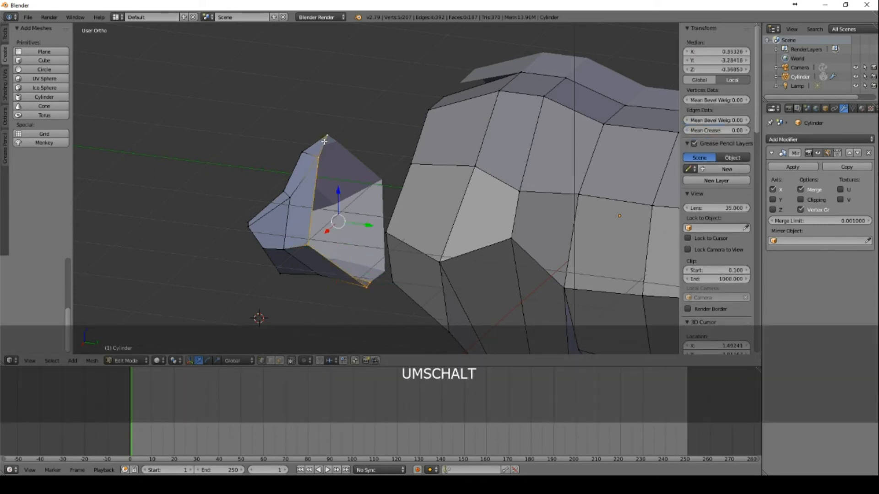
key(KP_3)
key(e)
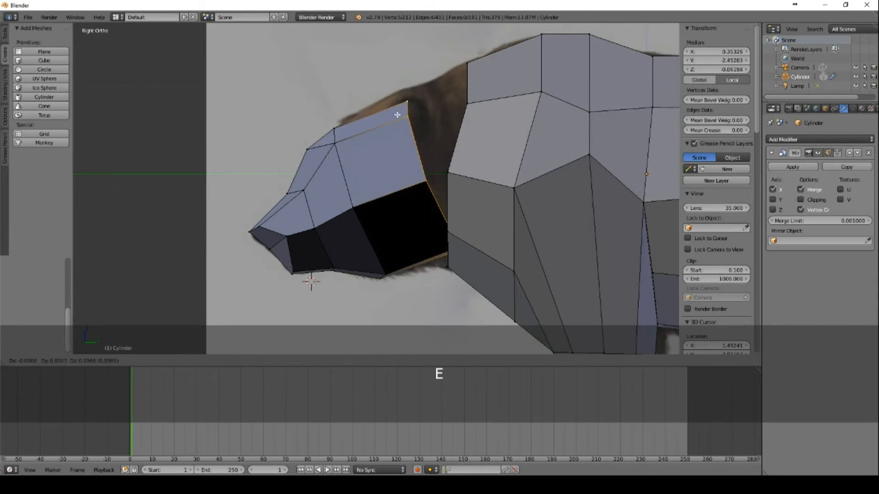
click(398, 114)
- Scale, rotate and reposition the extruded rim so it slopes from the crown to the throat along the reference outline
key(s)
click(497, 96)
key(g)
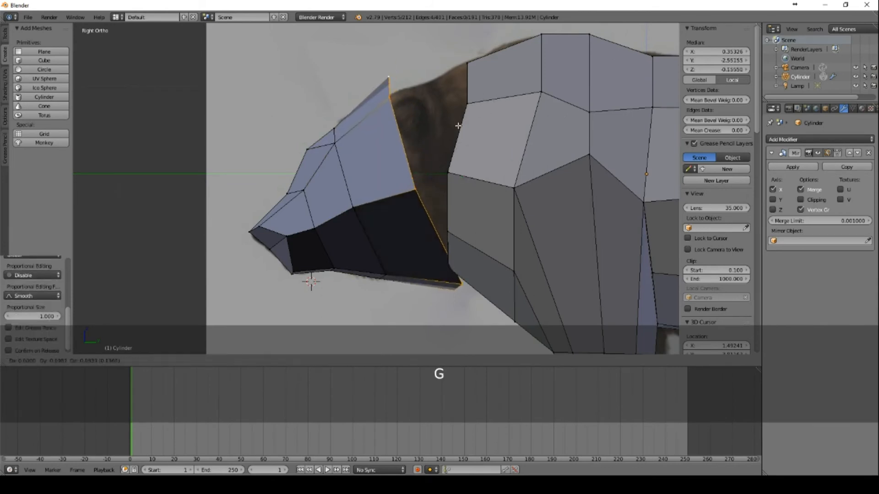
click(472, 106)
key(r)
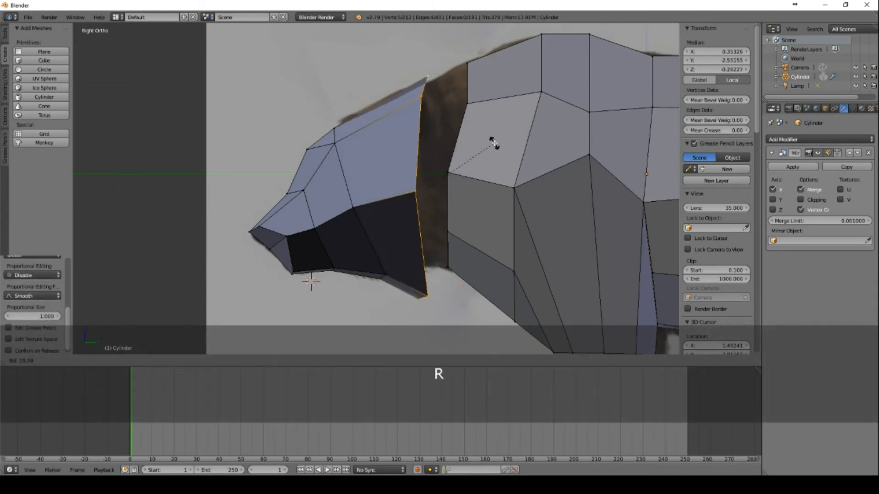
click(486, 141)
key(s)
click(489, 142)
key(r)
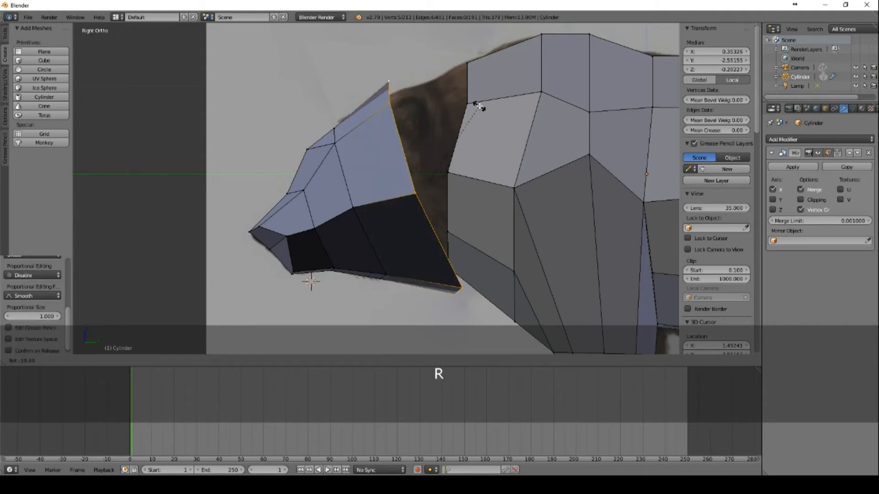
click(482, 112)
key(s)
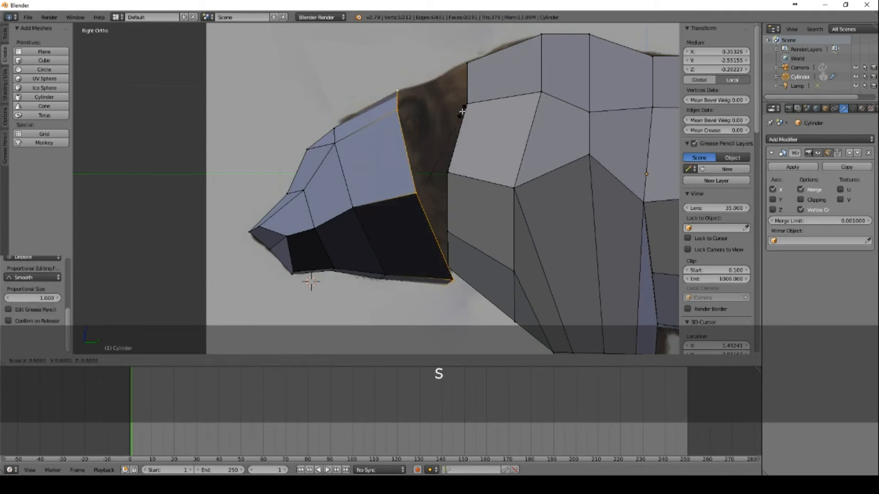
click(461, 111)
key(g)
click(457, 108)
- Move and rotate the rearmost face under the jaw so it follows the reference throat line up to the chest
middle_drag(472, 200, 450, 176)
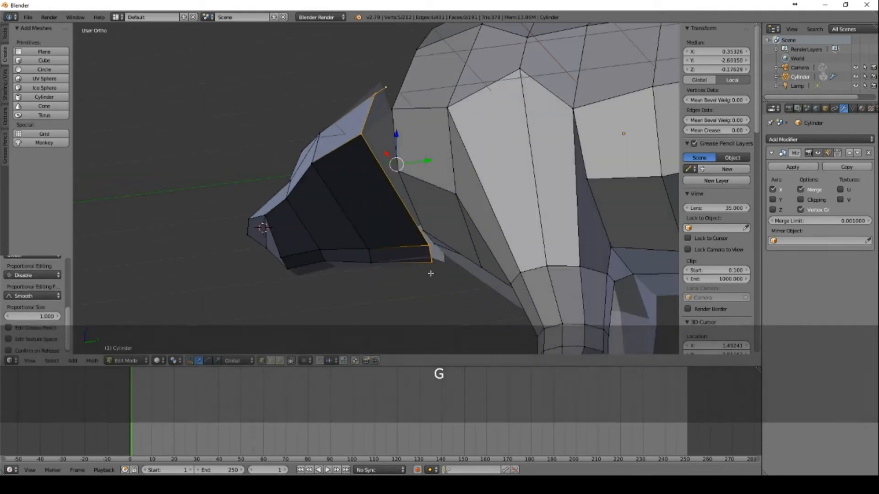
right_click(431, 266)
shift+right_click(428, 245)
shift+right_click(370, 250)
shift+right_click(372, 263)
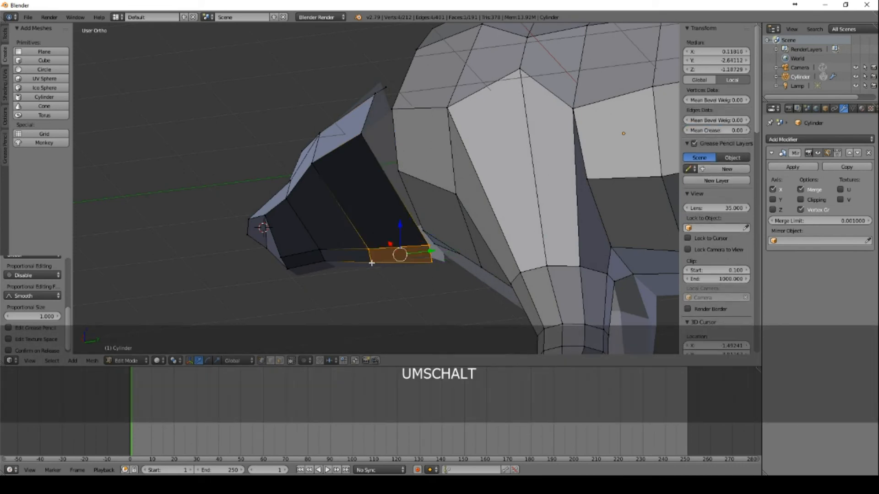
key(KP_3)
key(g)
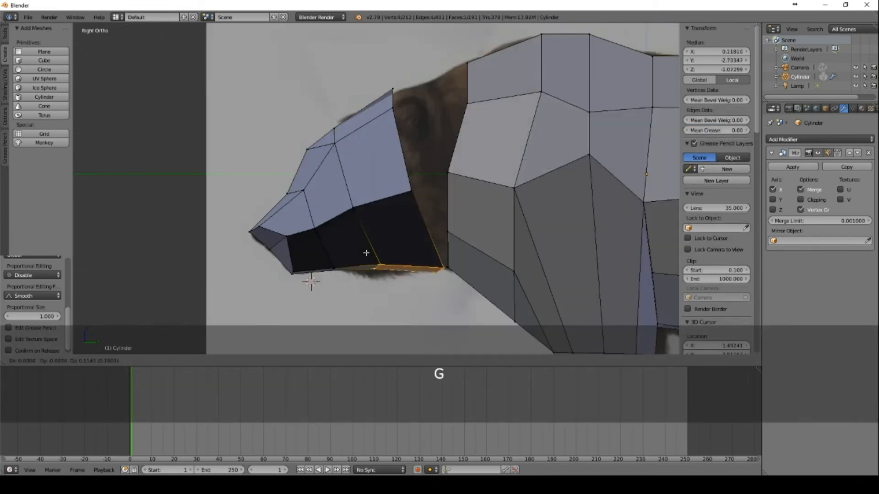
click(367, 252)
key(r)
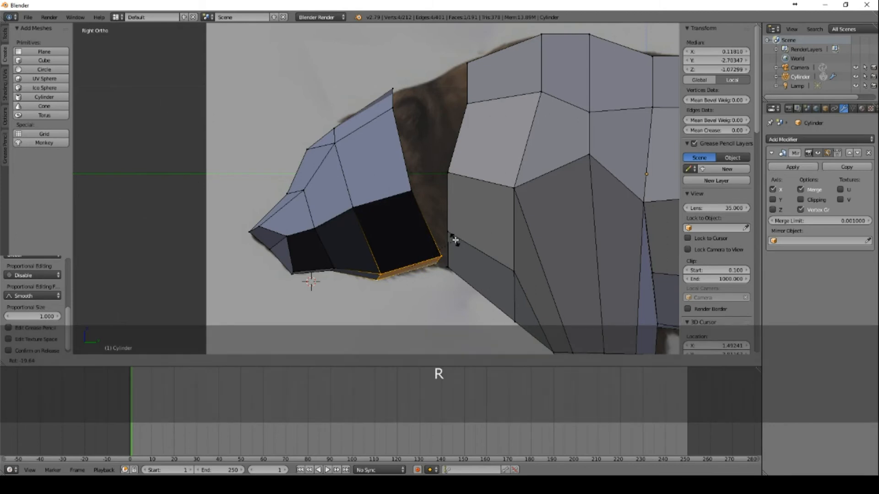
click(454, 240)
- Set the X coordinate of the lower inner vertex on the new rear rim to 0
middle_drag(475, 274, 447, 225)
right_click(439, 224)
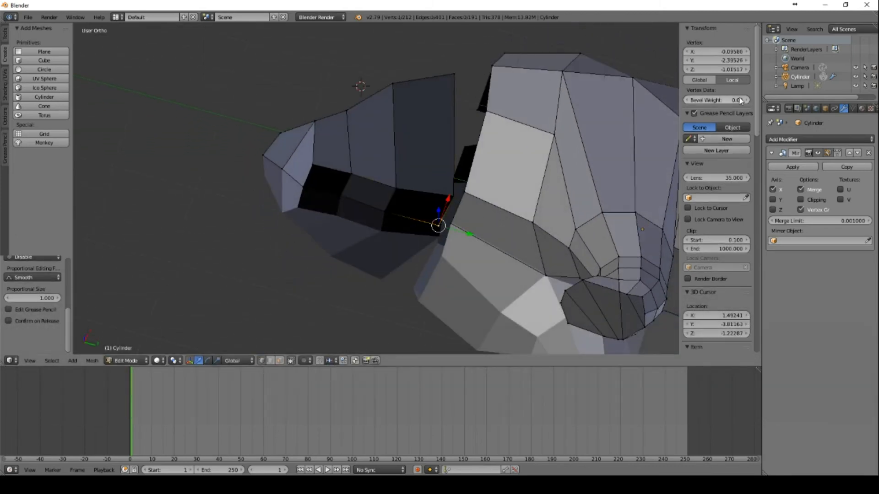
text(0)
key(Return)
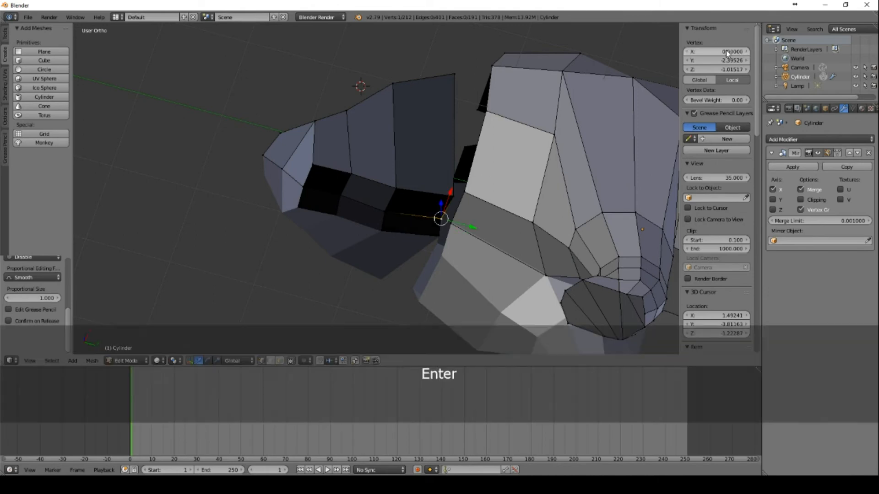
- Fill two faces joining the head's rear rim to the chest, one under the throat and one on the lower side
shift+right_click(455, 194)
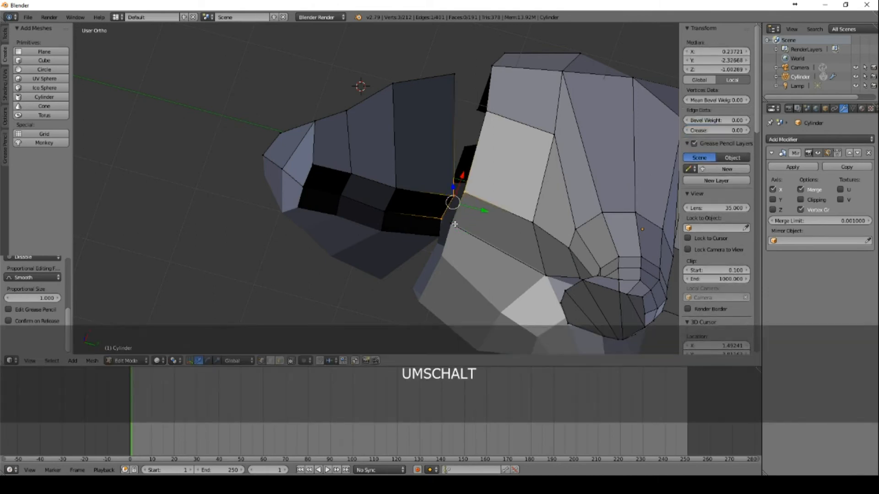
key(f)
middle_drag(455, 224, 461, 239)
right_click(461, 242)
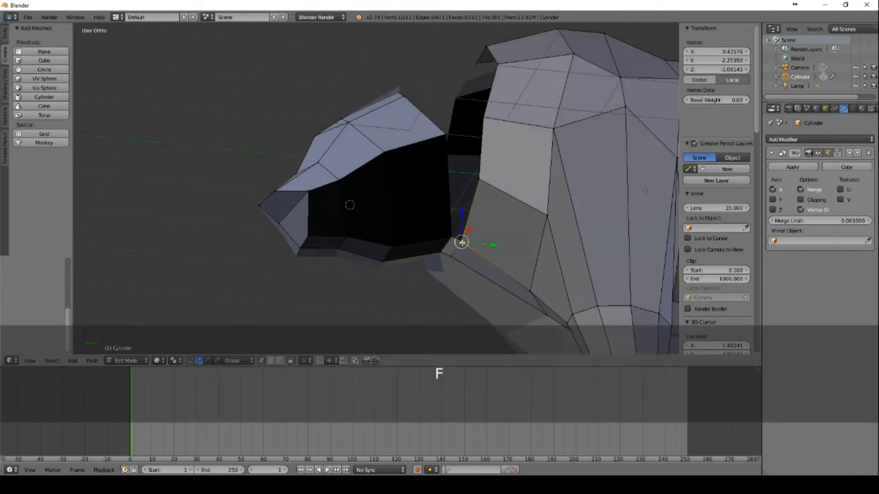
shift+right_click(478, 181)
shift+right_click(450, 239)
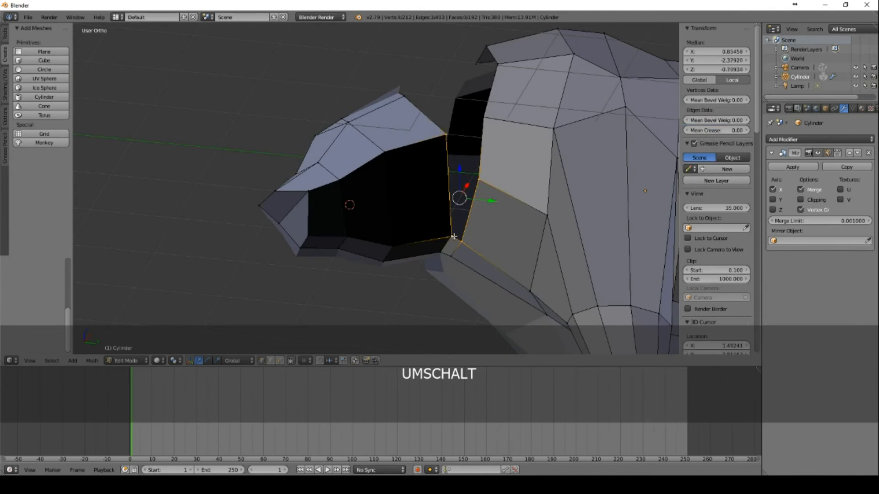
key(f)
- Fill a triangle between the rim's side vertex and the two adjacent vertices on the body's front edge
middle_drag(450, 240, 483, 239)
right_click(484, 237)
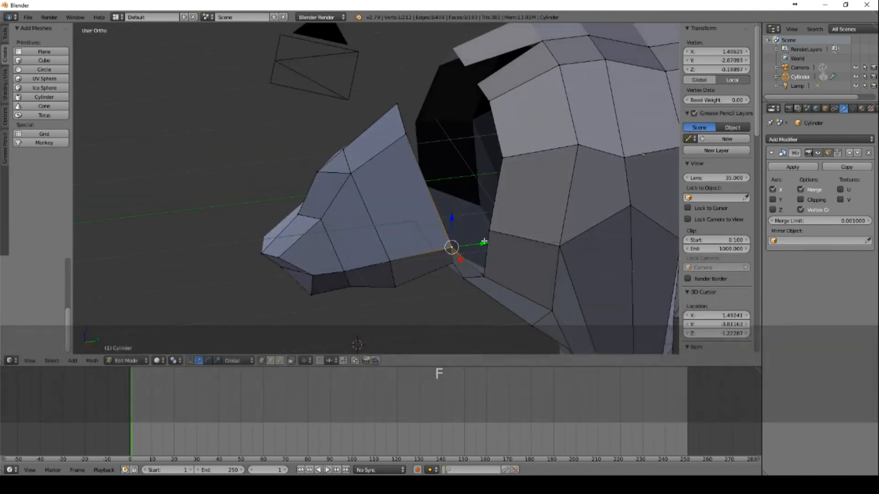
shift+right_click(483, 278)
middle_drag(539, 250, 534, 212)
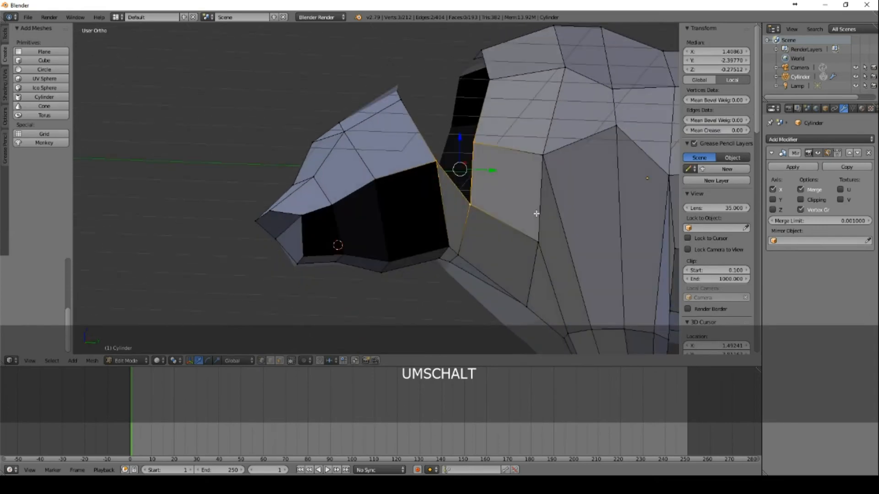
key(f)
- Move the top inner vertex of the head's rear rim sideways onto the mirror centre line at about X 0
middle_drag(529, 169, 529, 218)
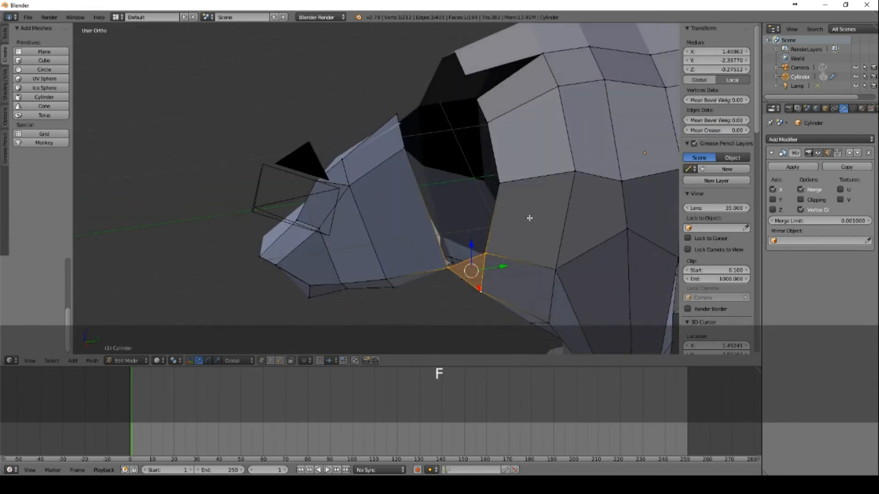
right_click(499, 183)
middle_drag(439, 182, 439, 100)
right_click(401, 91)
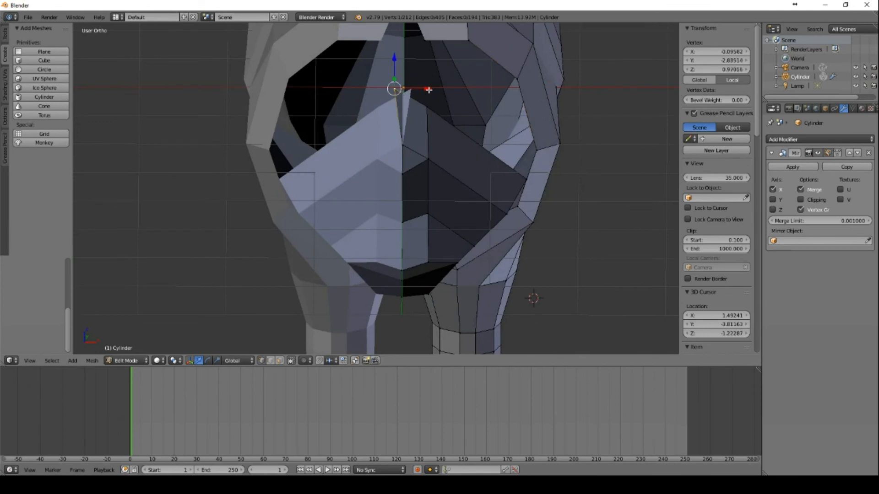
drag(429, 90, 537, 105)
- Fill a quad between the rim's upper two side vertices and the two facing vertices on the body's front edge
right_click(428, 105)
middle_drag(623, 103, 475, 163)
shift+right_click(470, 176)
shift+right_click(439, 243)
shift+right_click(408, 252)
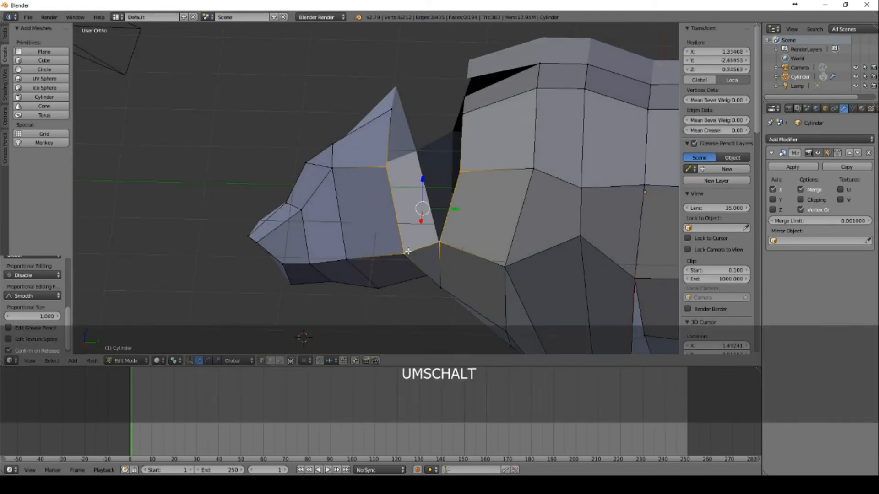
middle_drag(399, 202, 429, 146)
key(f)
- Close the upper neck gap with a triangle from the head's top vertex to the back and a quad beside it
right_click(416, 128)
shift+right_click(488, 88)
shift+right_click(501, 106)
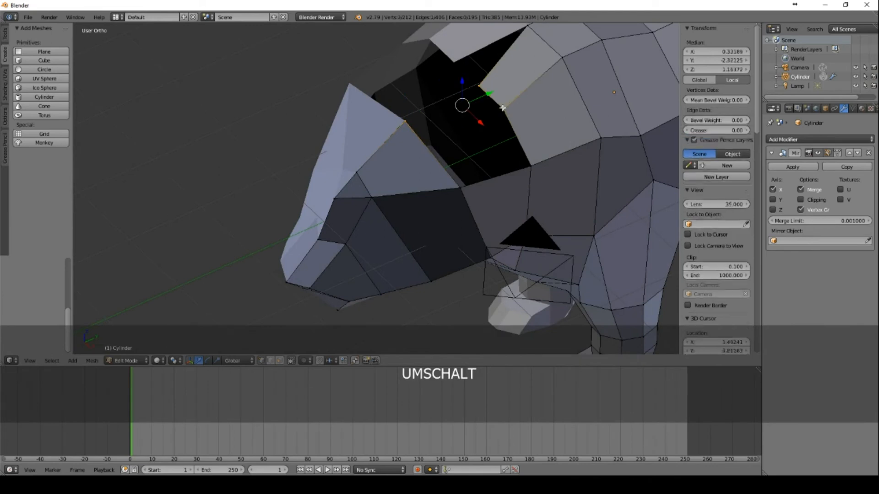
key(f)
right_click(531, 167)
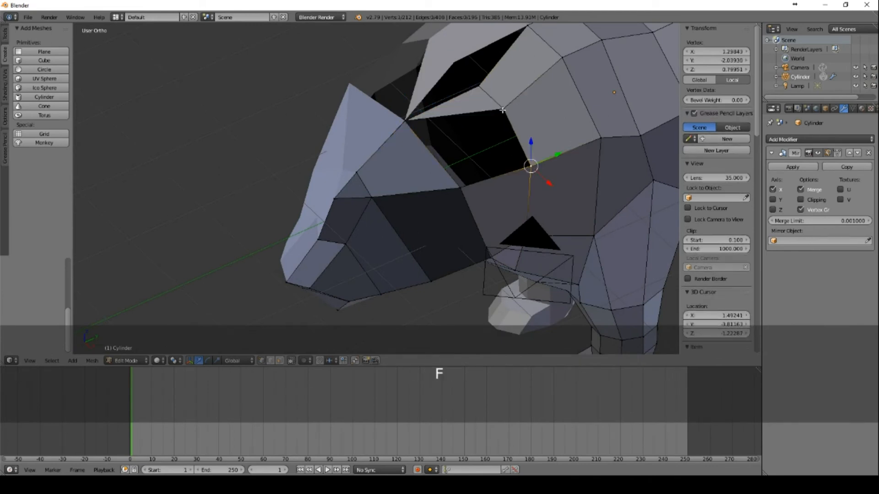
shift+right_click(502, 111)
shift+right_click(405, 120)
shift+right_click(462, 185)
key(f)
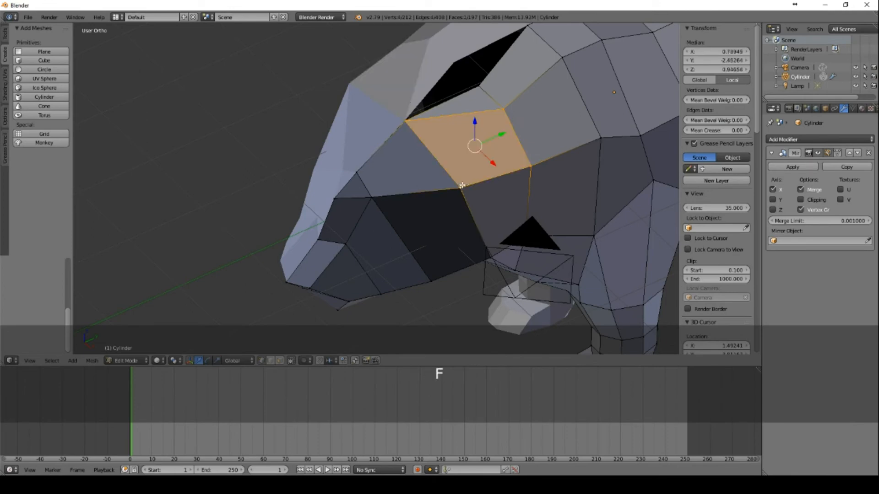
- Set the X coordinate of the body's front inner vertex on top of the neck to 0
right_click(477, 87)
text(0)
key(Return)
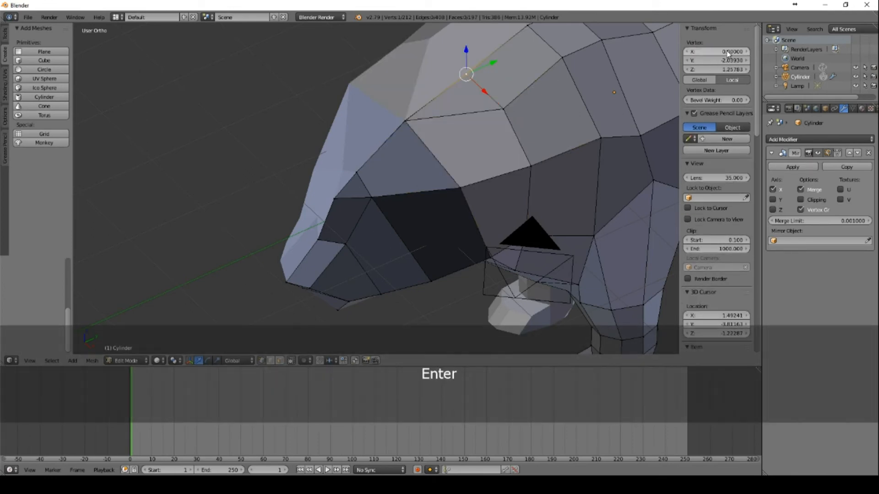
- Select the upper head face between the forehead and the neck and inset it slightly
scroll(457, 55, down, 6)
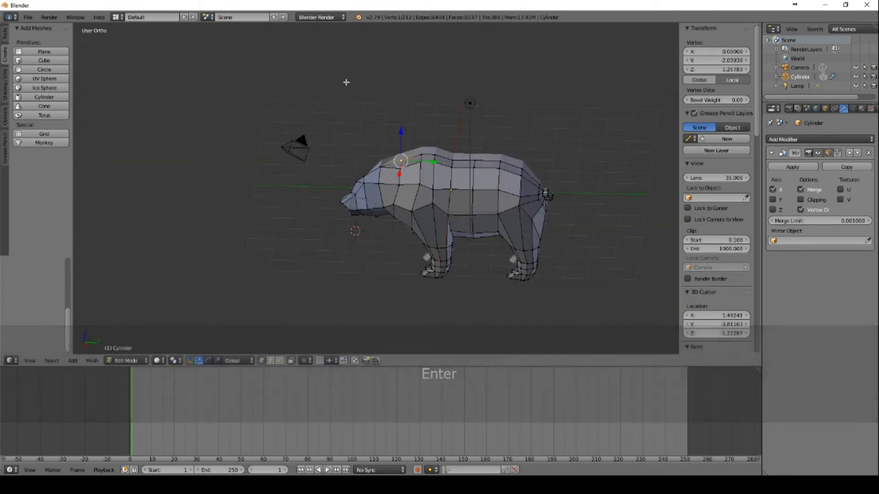
middle_drag(347, 82, 346, 120)
scroll(483, 172, up, 4)
middle_drag(519, 209, 510, 160)
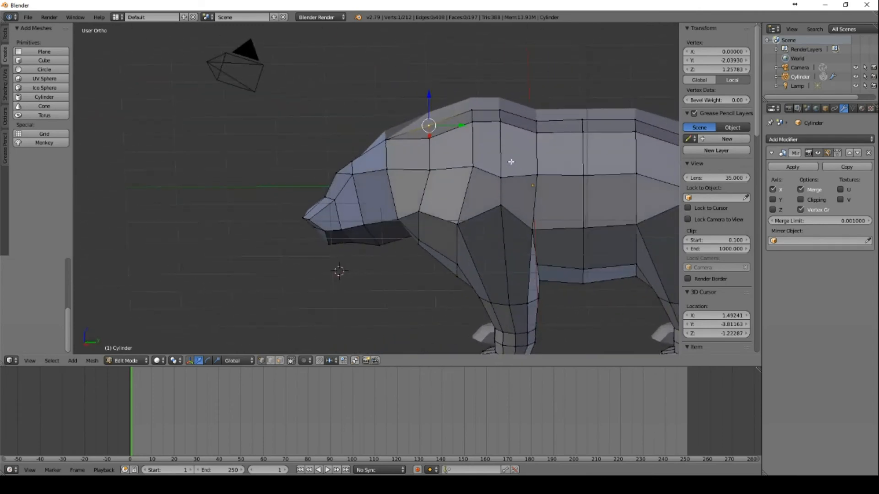
scroll(407, 161, up, 3)
key(KP_3)
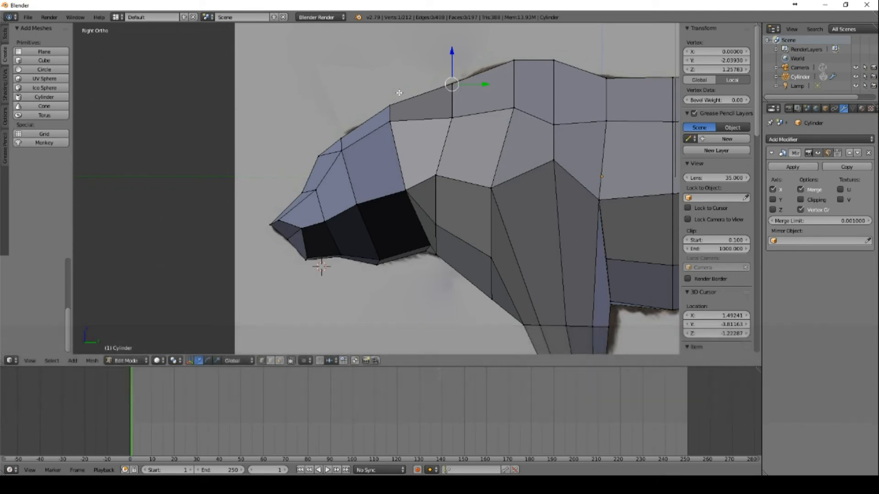
middle_drag(398, 84, 417, 165)
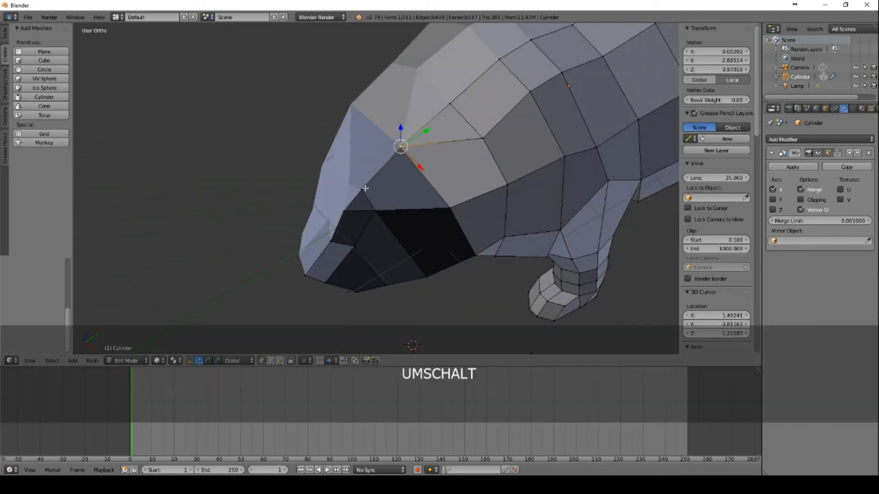
shift+right_click(379, 185)
shift+right_click(385, 211)
shift+right_click(450, 206)
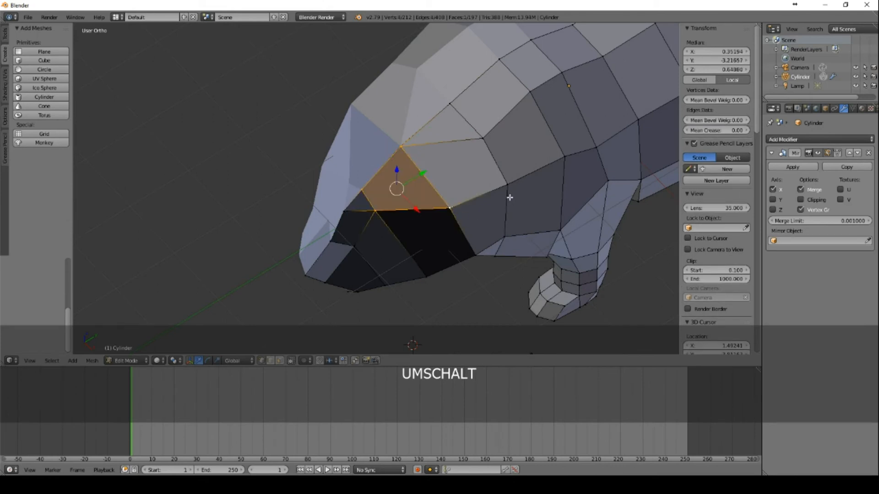
key(i)
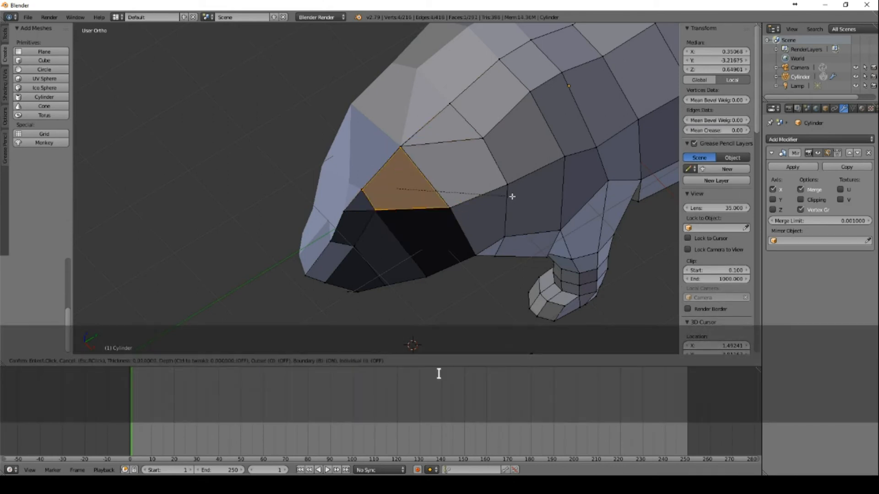
click(502, 197)
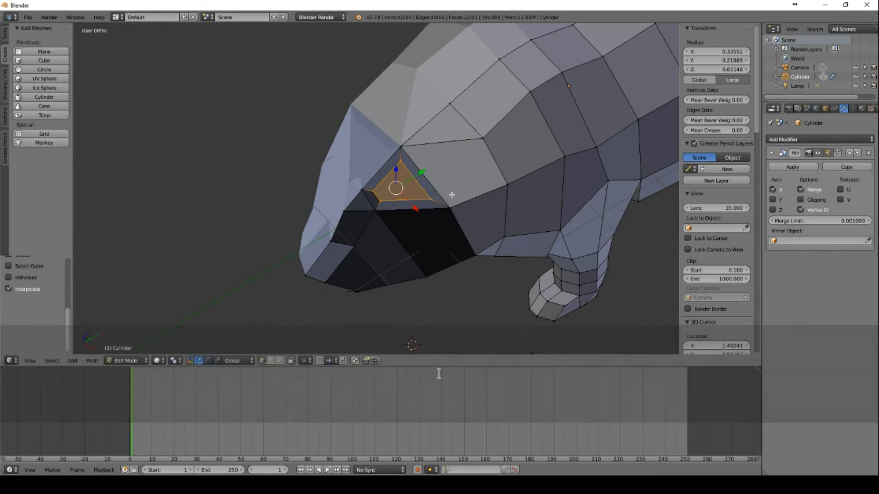
- Shift the inset's rear outer vertex slightly inward along X and recess the inset face about 0.21 backward along Y
right_click(431, 199)
mouse_move(451, 221)
mouse_down()
mouse_move(434, 194)
mouse_move(438, 210)
mouse_up()
drag(419, 181, 437, 167)
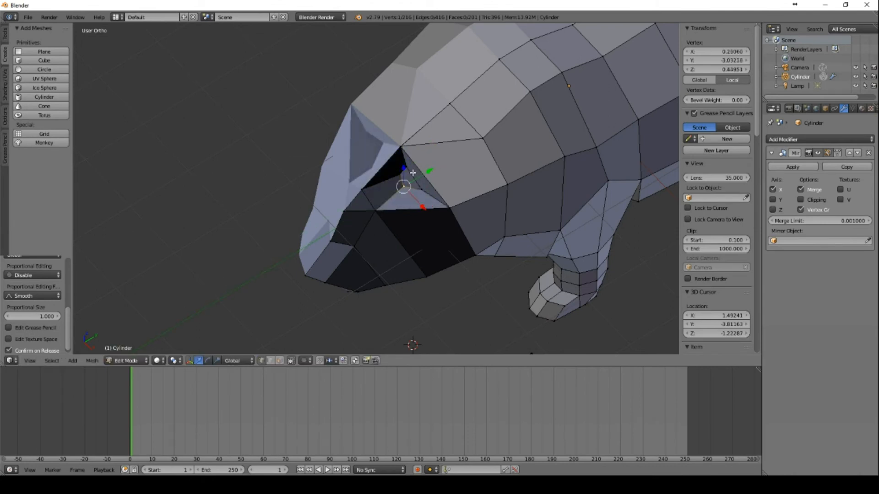
- Move the inset face's lower inner vertex up and slightly outward to about X 0.34, Y -2.98, Z 0.79
shift+right_click(406, 169)
key(KP_1)
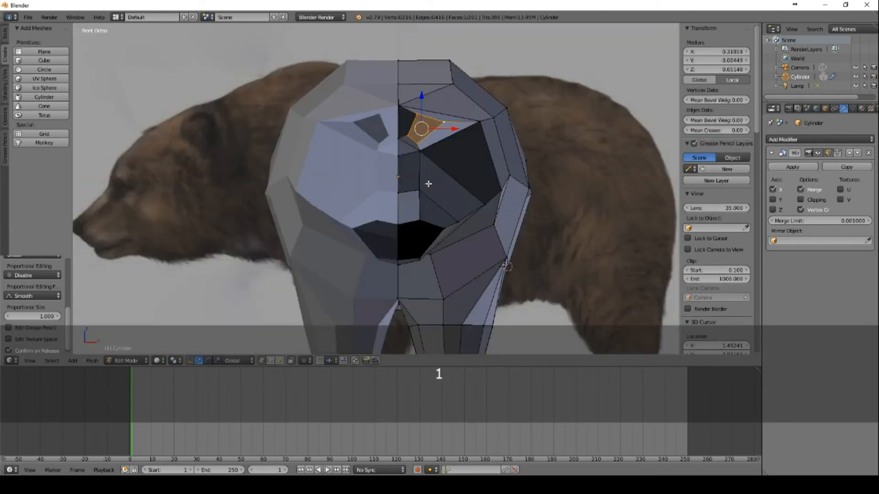
right_click(417, 143)
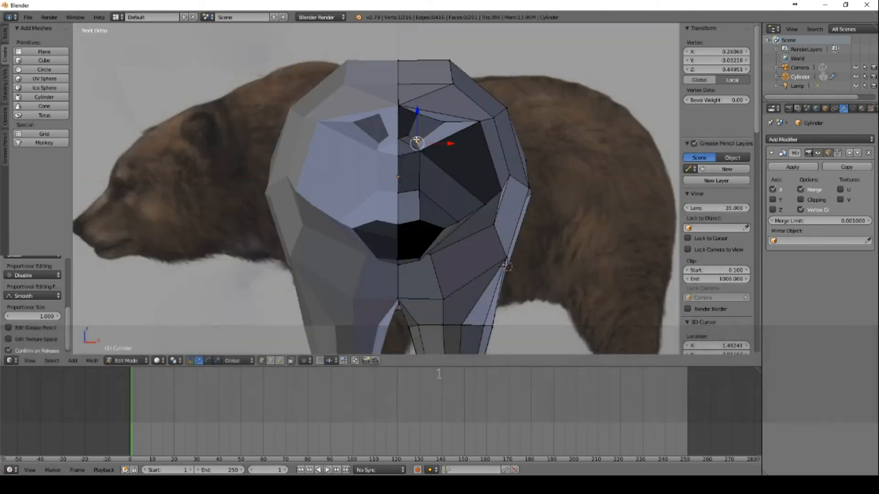
drag(420, 110, 420, 91)
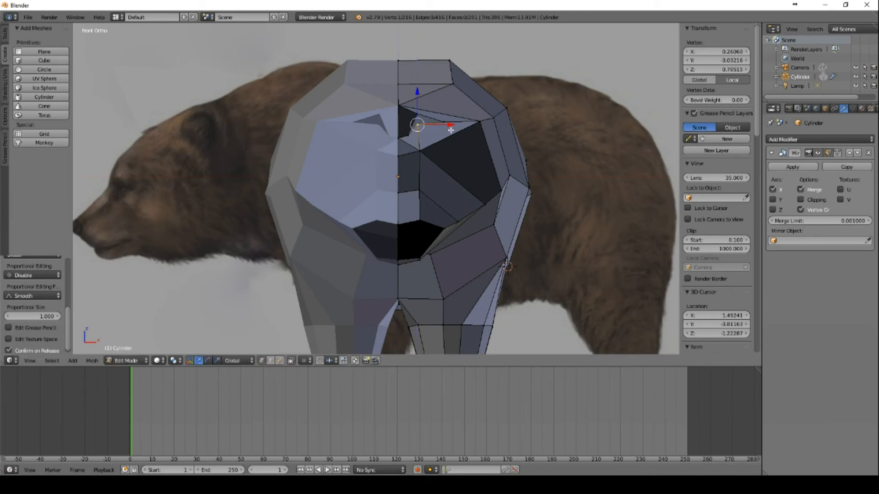
mouse_move(451, 126)
mouse_down()
mouse_move(477, 125)
mouse_move(452, 135)
mouse_move(419, 109)
mouse_move(417, 89)
mouse_move(456, 120)
mouse_up()
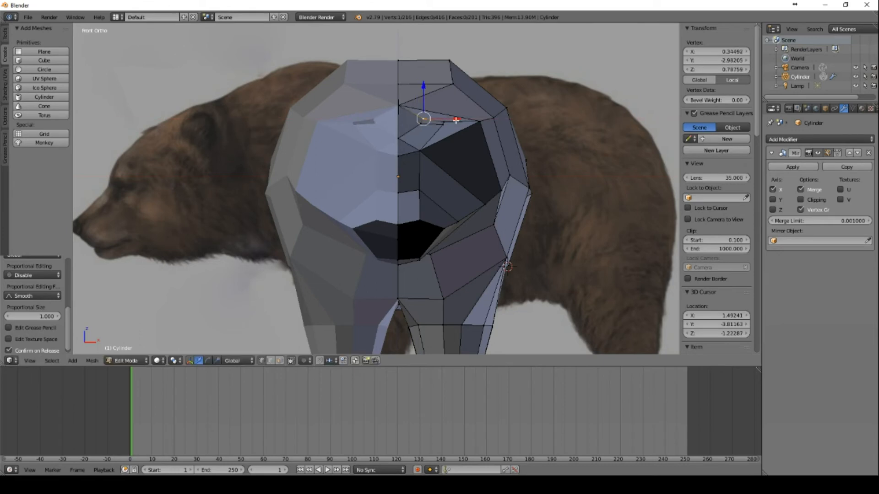
key(KP_7)
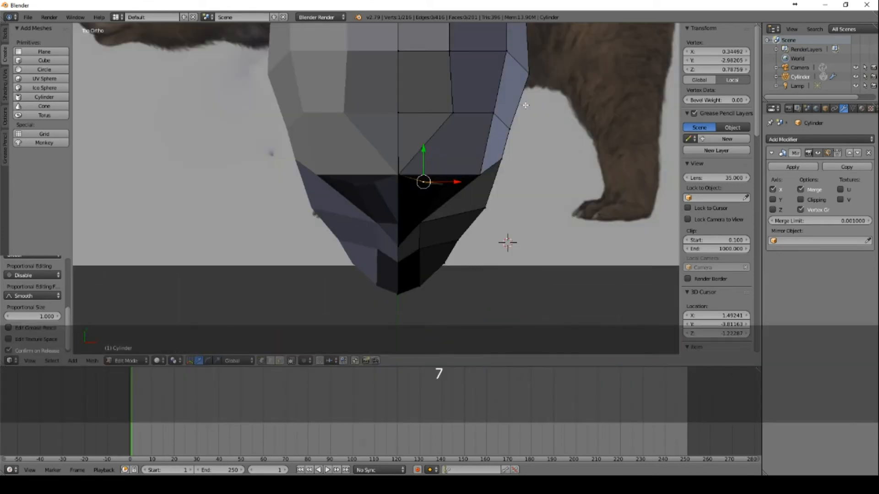
middle_drag(486, 161, 514, 194)
scroll(515, 194, up, 4)
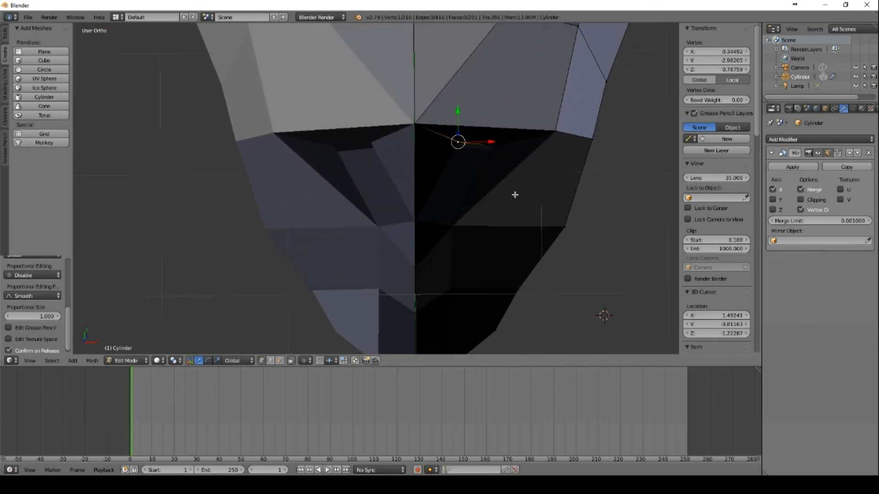
shift+right_click(456, 149)
shift+right_click(494, 147)
shift+right_click(492, 150)
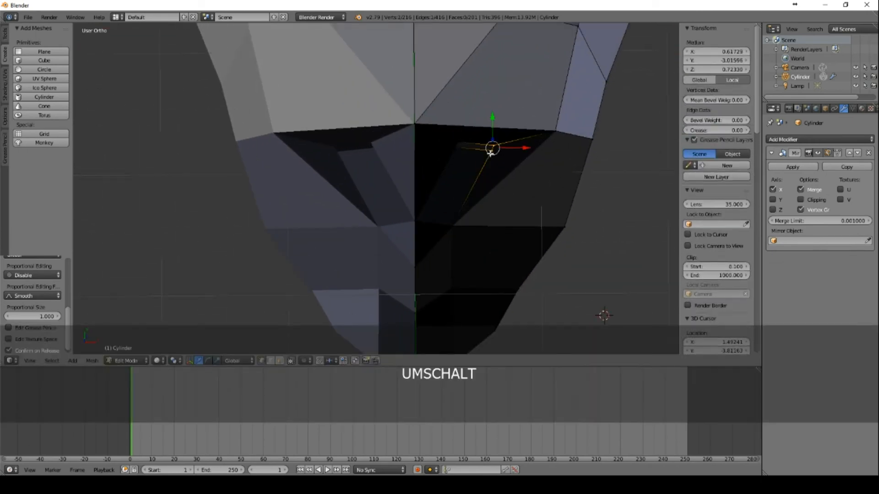
shift+right_click(454, 148)
shift+right_click(453, 149)
shift+right_click(455, 150)
shift+right_click(454, 150)
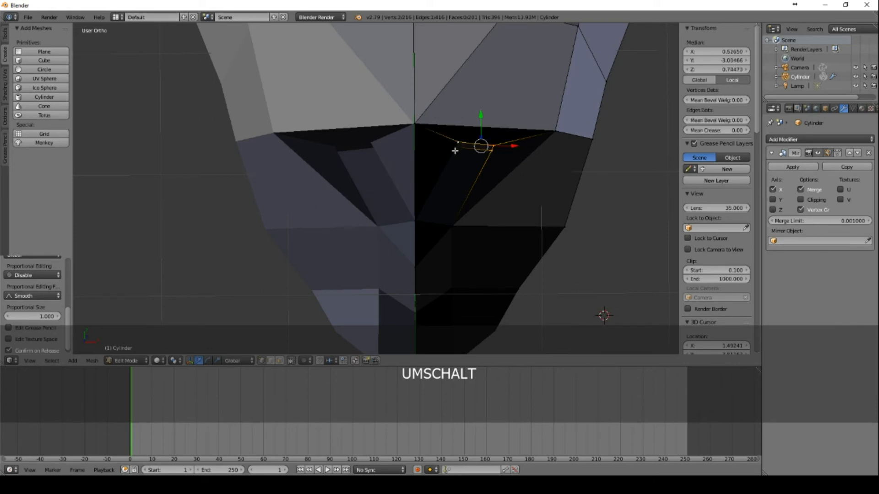
shift+right_click(457, 153)
shift+right_click(455, 150)
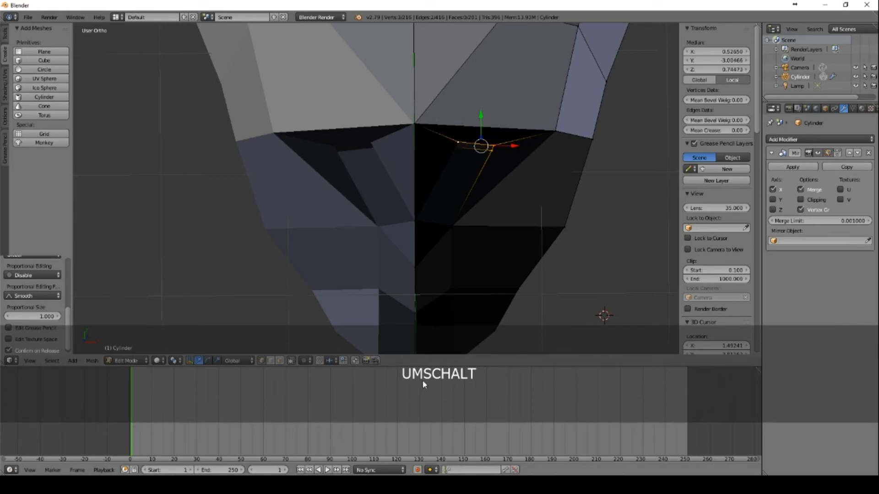
- Raise the whole inset face about 0.15 along Z and scale it up
click(280, 360)
right_click(470, 145)
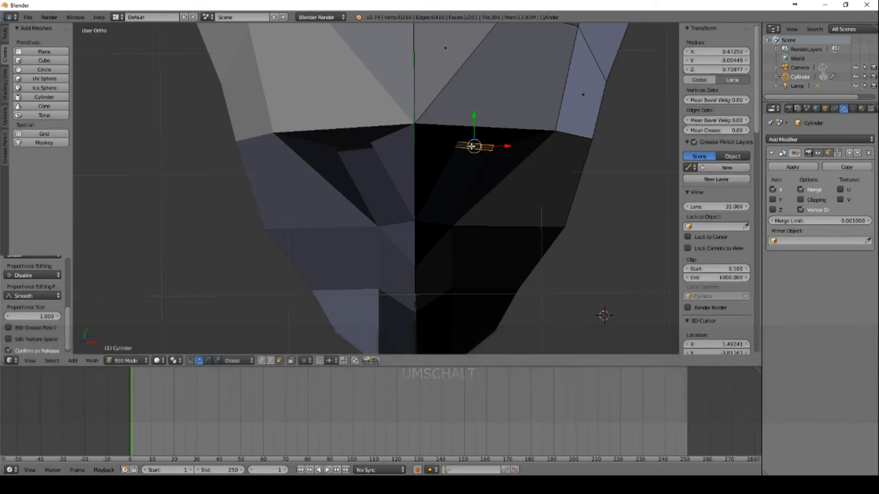
middle_drag(643, 165, 553, 79)
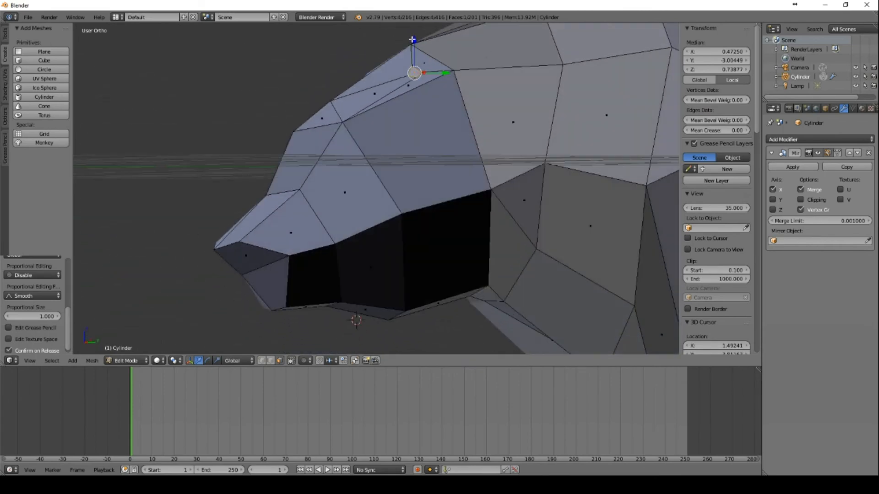
drag(413, 39, 414, 21)
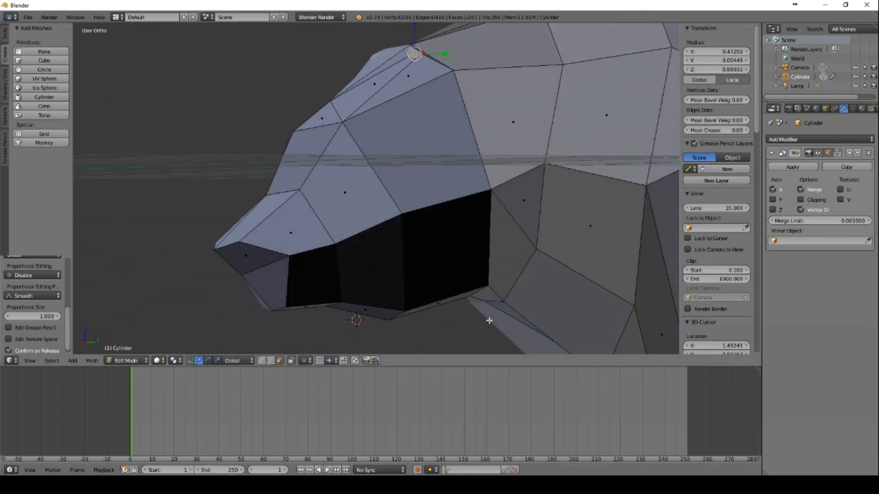
middle_drag(470, 271, 544, 288)
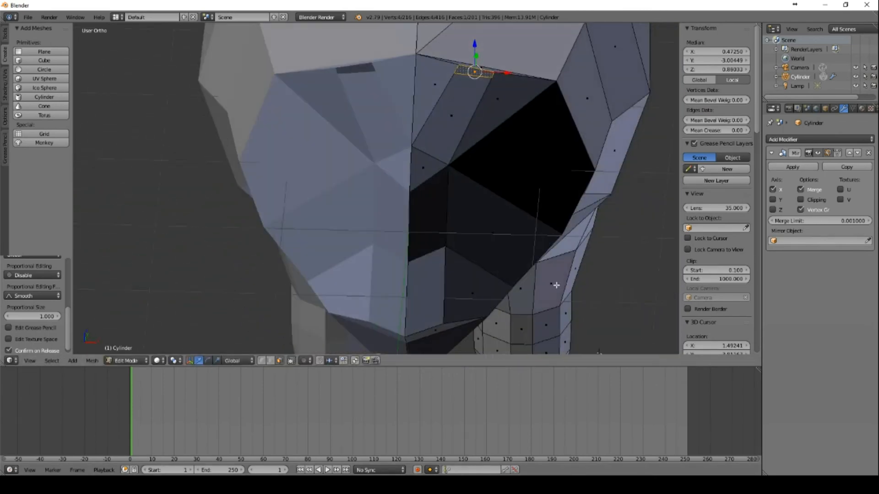
key(s)
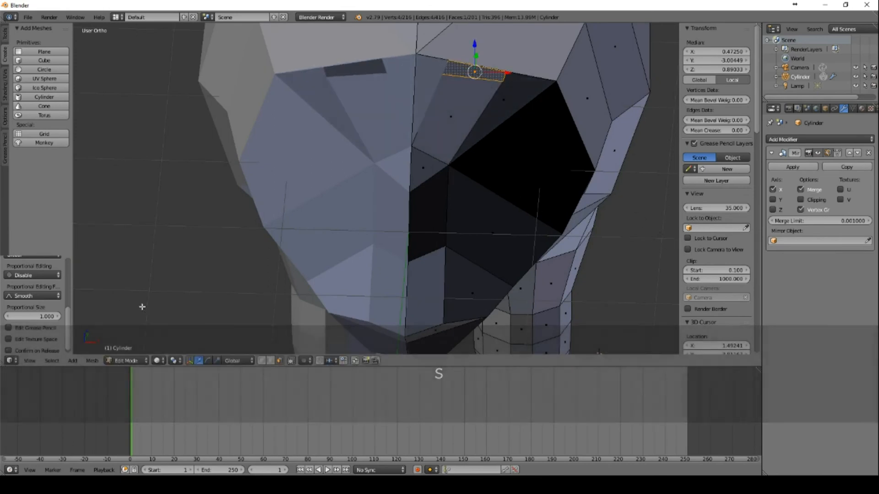
- Move the inset face's upper inner vertex to about X 0.20, Y -3.06, Z 0.97, close to the mirror line
middle_drag(575, 171, 472, 161)
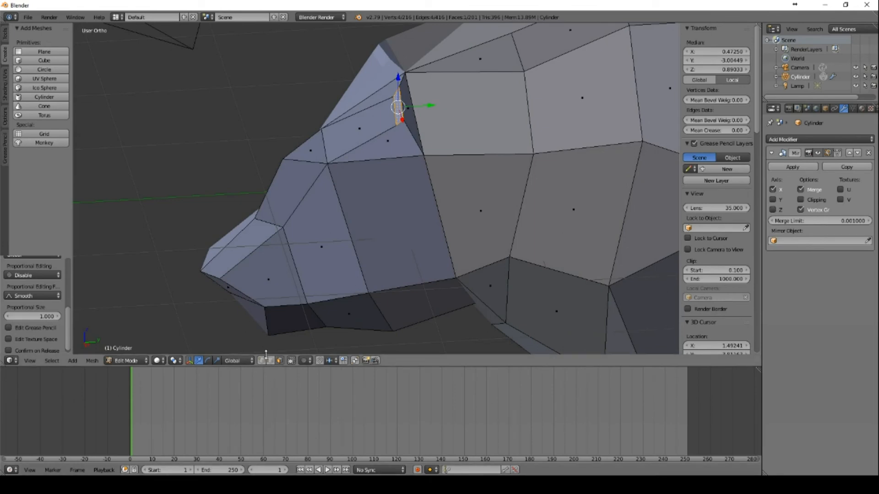
right_click(384, 94)
drag(392, 80, 396, 64)
middle_drag(447, 76, 495, 56)
key(KP_5)
drag(481, 56, 482, 58)
middle_drag(489, 58, 500, 72)
mouse_move(484, 79)
mouse_down()
mouse_move(460, 93)
mouse_move(494, 85)
mouse_up()
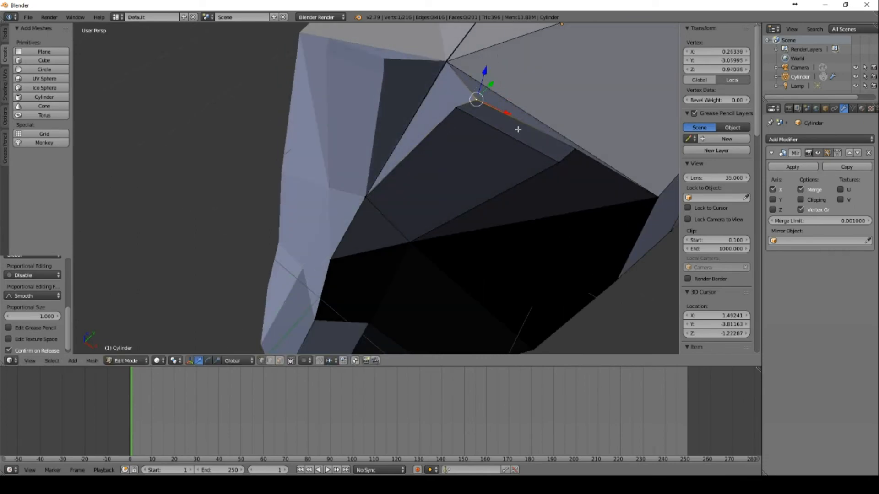
drag(517, 129, 498, 110)
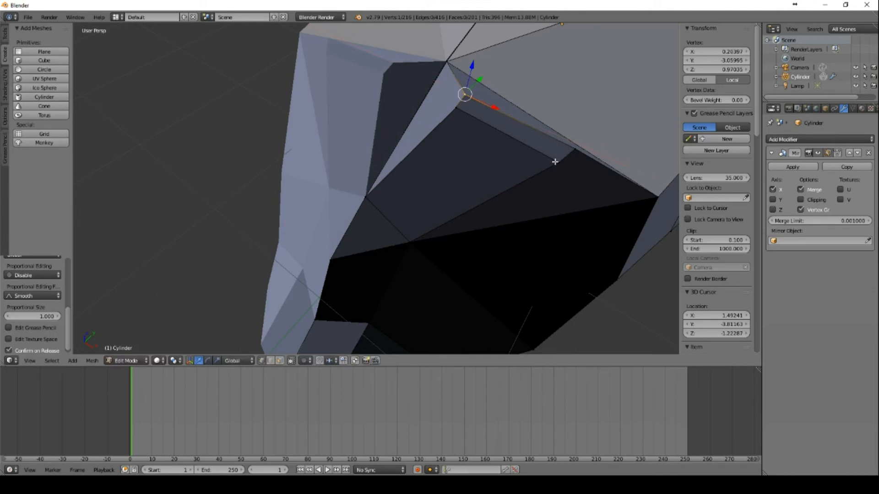
- Slide the inset face's two outer vertices inward along X and shift its inner edge about 0.1 outward along X
right_click(558, 160)
drag(588, 173, 565, 146)
right_click(571, 148)
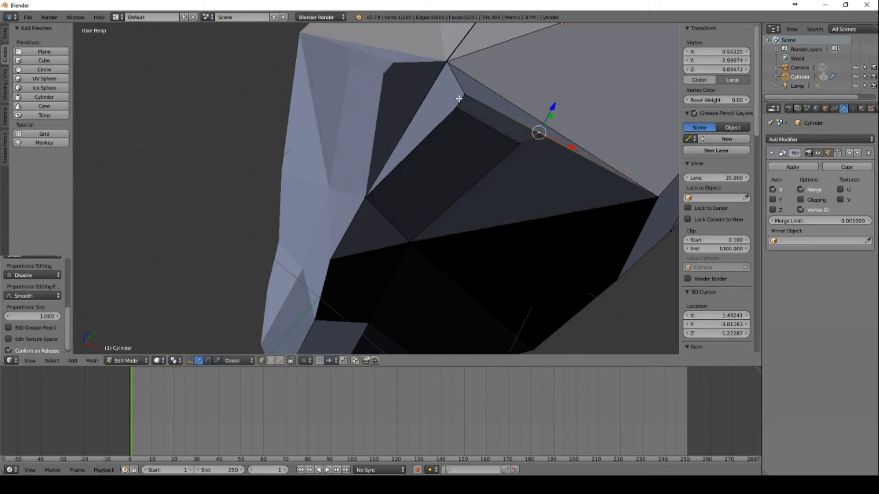
right_click(463, 96)
shift+right_click(495, 115)
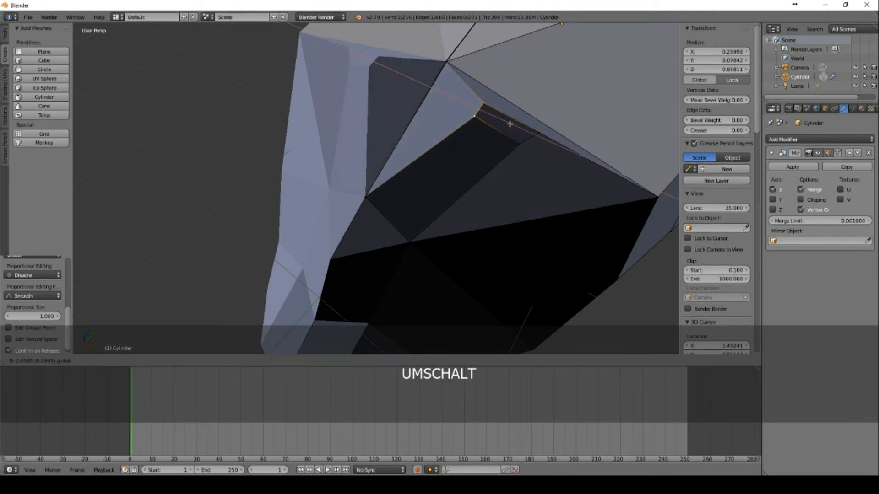
- Select all four corners of the inset face and extrude it about 0.16 outward along its normal to start the ear
shift+right_click(520, 143)
shift+right_click(538, 135)
key(KP_1)
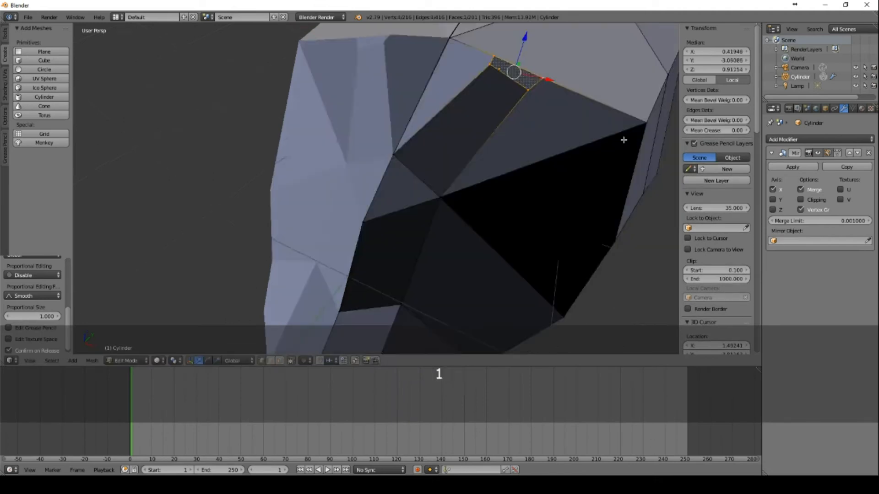
key(e)
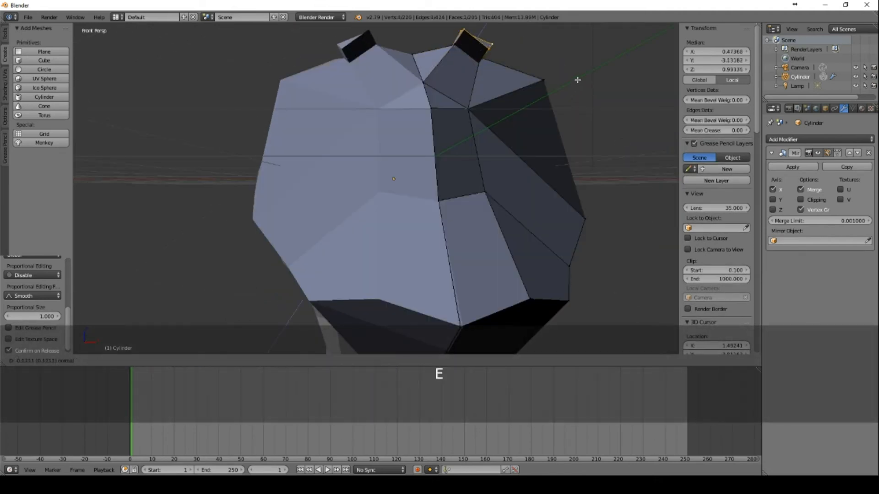
click(579, 71)
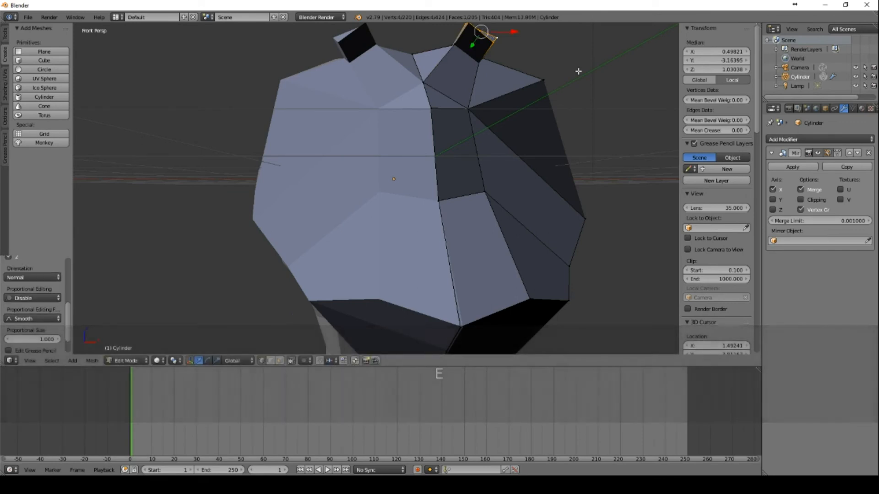
- Extrude the outer top edge of the ear block about 0.19 upward and inward as a flap
middle_drag(579, 72, 512, 114)
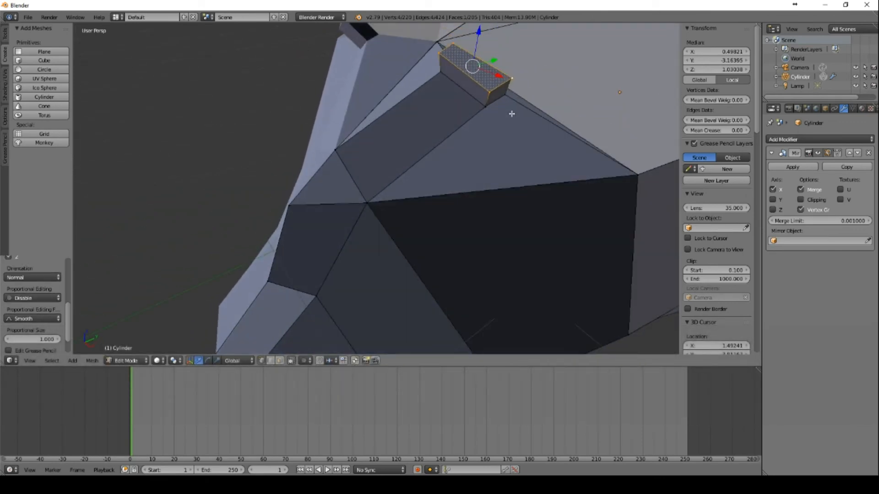
right_click(489, 91)
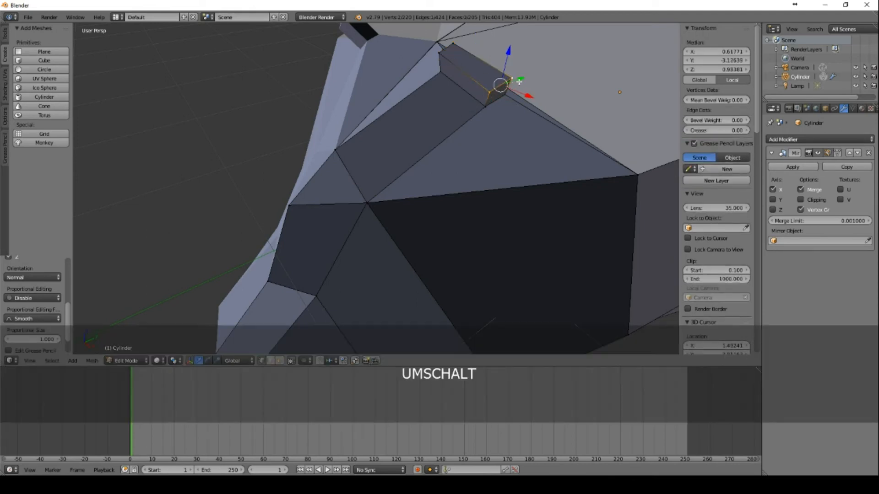
middle_drag(483, 144, 535, 97)
shift+middle_drag(582, 71, 522, 124)
key(e)
click(537, 134)
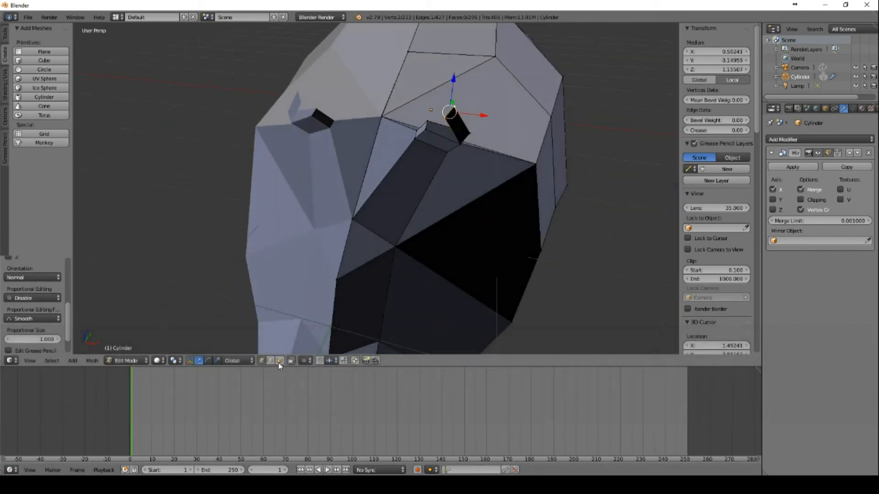
- Delete the top face of the ear block beneath the flap
click(280, 360)
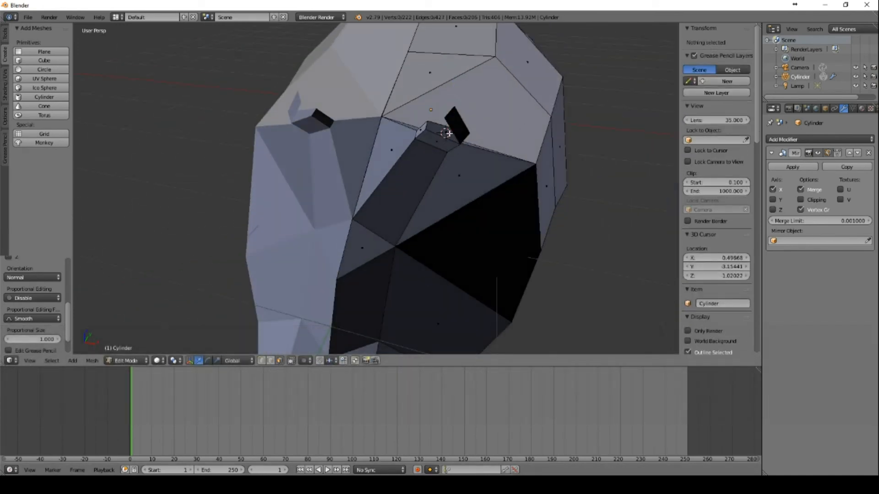
key(Delete)
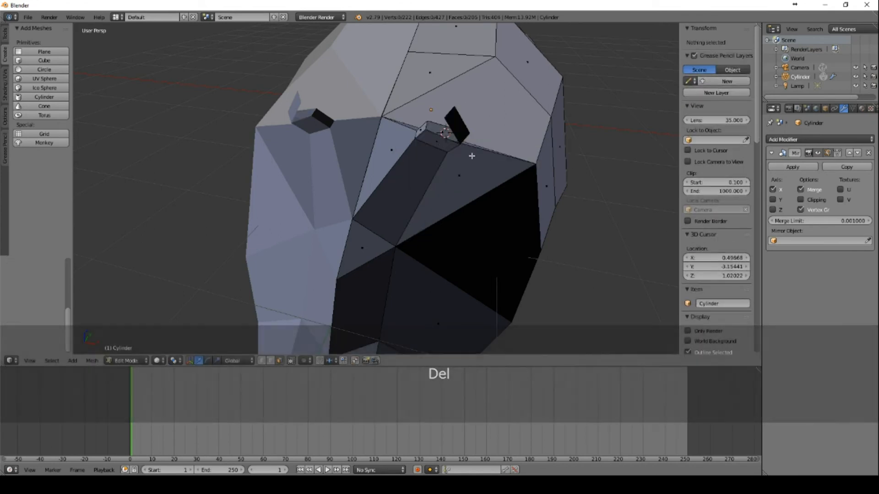
middle_drag(471, 156, 219, 330)
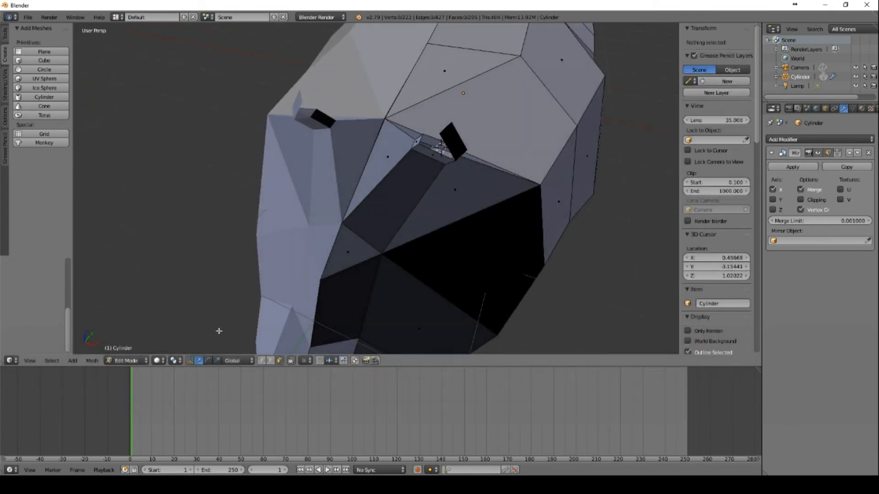
- Move and rotate the flap's free edge so it leans forward over the open top of the ear block
right_click(452, 127)
middle_drag(511, 119, 518, 139)
key(g)
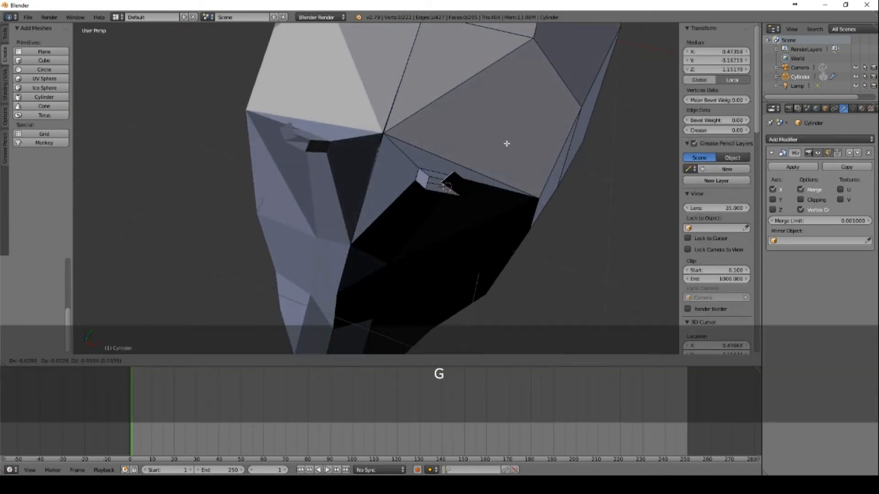
click(506, 143)
key(r)
click(483, 110)
key(g)
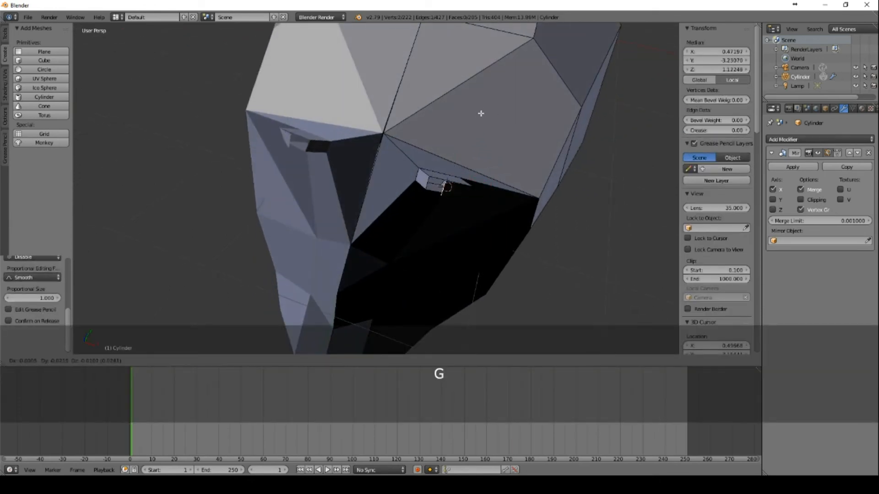
click(500, 166)
- Bridge the flap's free edge to the inner top edge of the ear block with a quad
middle_drag(500, 166, 455, 110)
right_click(426, 138)
shift+right_click(448, 135)
key(f)
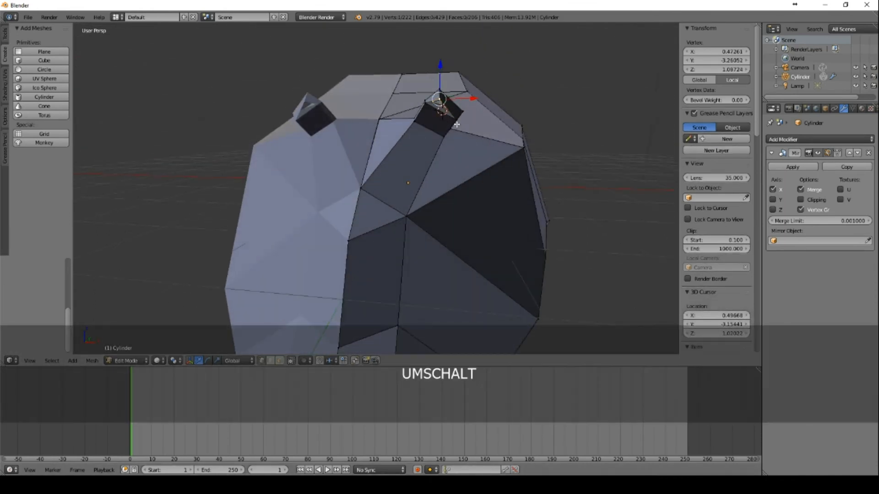
- Close the remaining gaps at the front and back of the ear with a triangle each
shift+right_click(429, 101)
key(f)
middle_drag(543, 95, 332, 112)
right_click(314, 114)
shift+right_click(293, 126)
shift+right_click(283, 142)
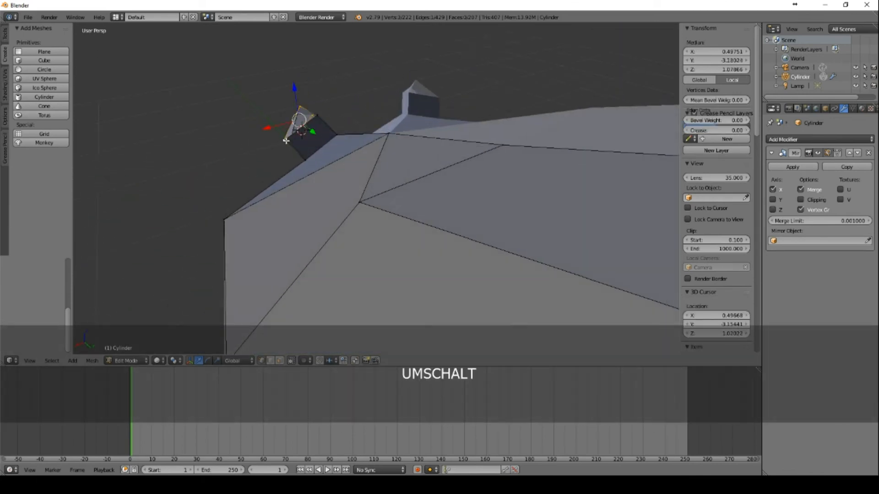
key(f)
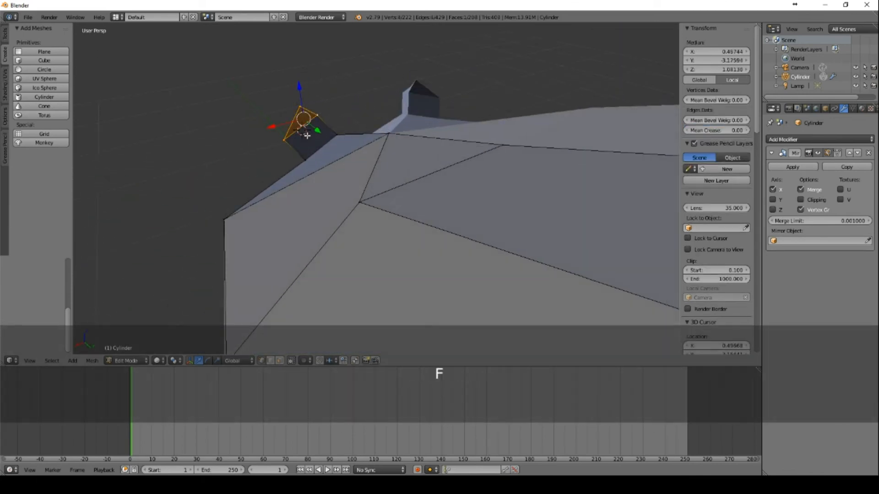
- Move the ear's inner upper corner edge toward the head's centreline along X and slightly up along Z
middle_drag(345, 137, 427, 104)
right_click(422, 97)
shift+right_click(426, 105)
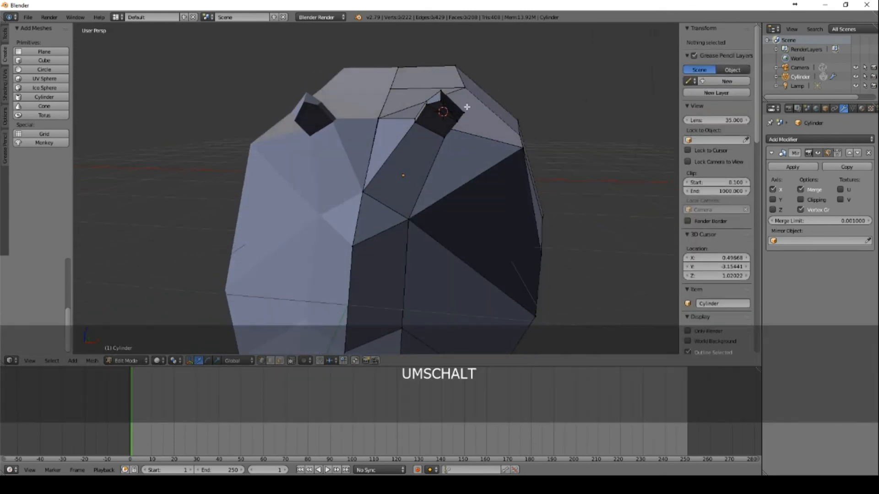
shift+right_click(424, 102)
shift+right_click(466, 110)
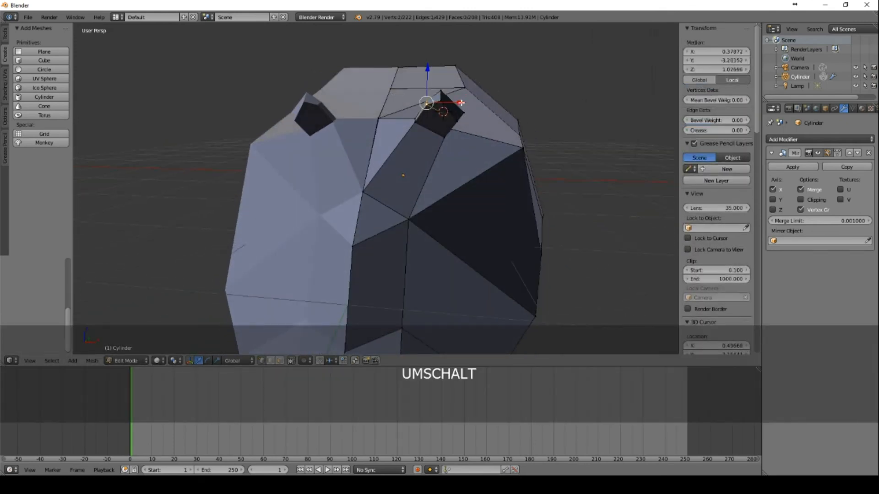
drag(461, 102, 444, 97)
drag(411, 72, 411, 68)
key(a)
- Raise the ear's top corner and move its outer corner outward along X to widen the ear
right_click(458, 122)
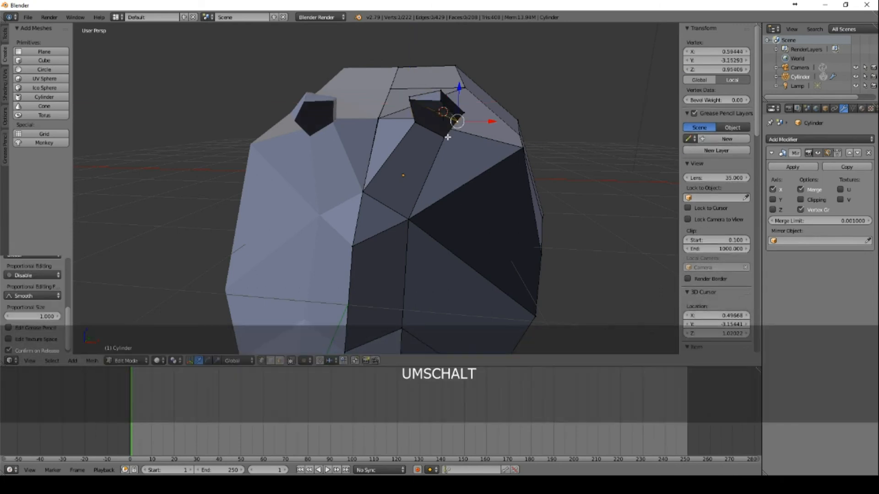
middle_drag(529, 116, 508, 98)
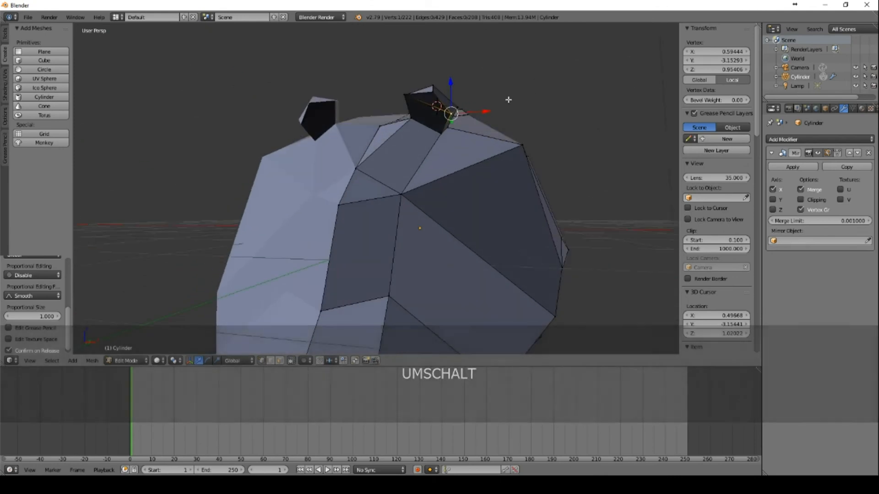
drag(433, 62, 435, 49)
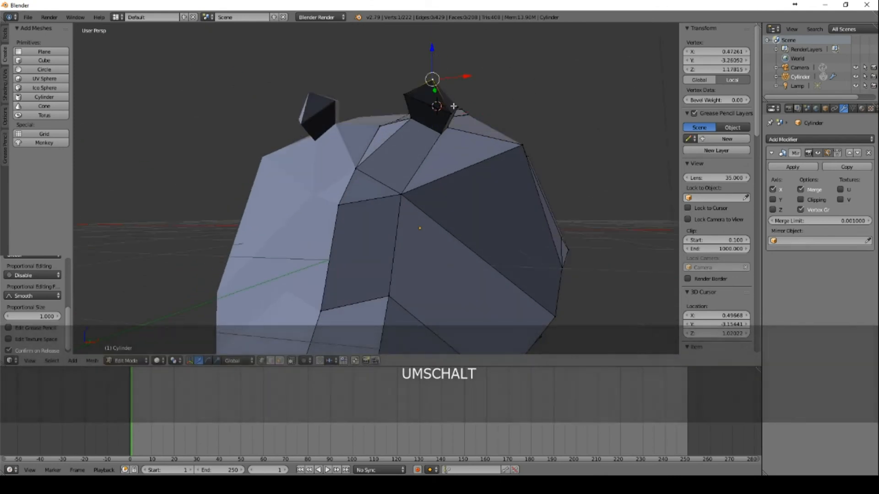
drag(467, 77, 472, 77)
drag(481, 111, 502, 110)
middle_drag(512, 100, 504, 131)
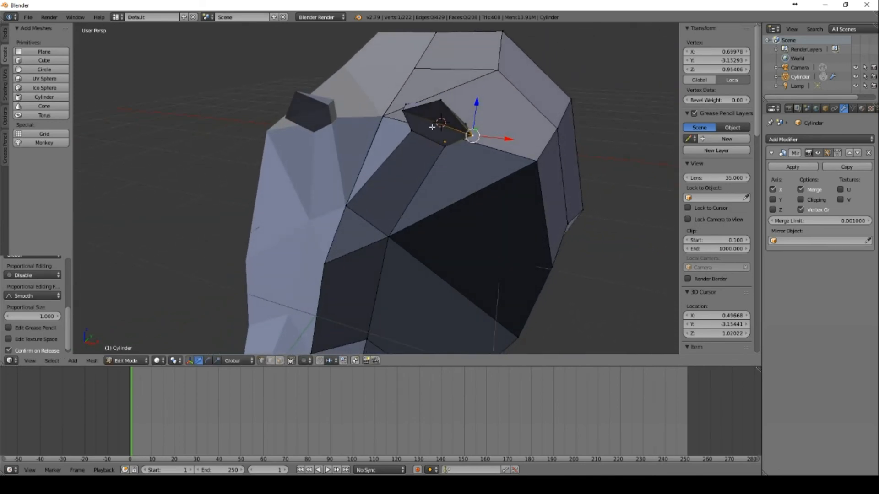
- Knife-cut the ear's lower front face from its upper edge to the base edge and move the cut edge back about 0.03 along Y
key(k)
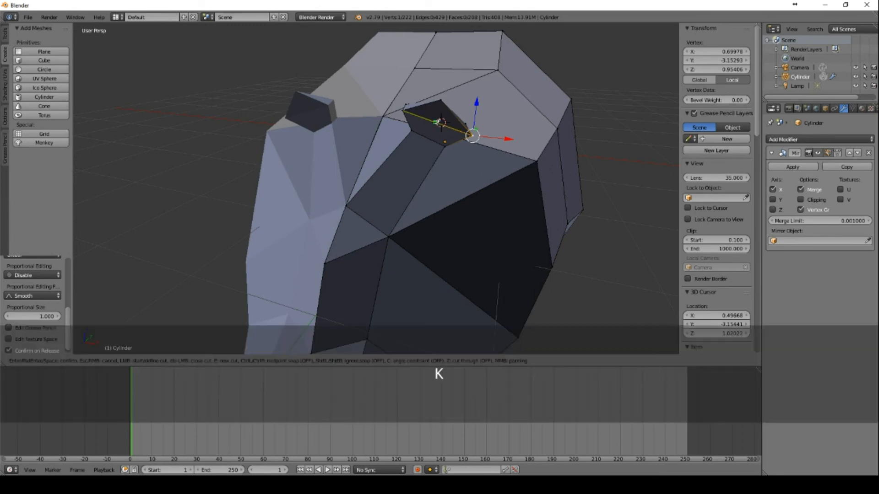
click(437, 123)
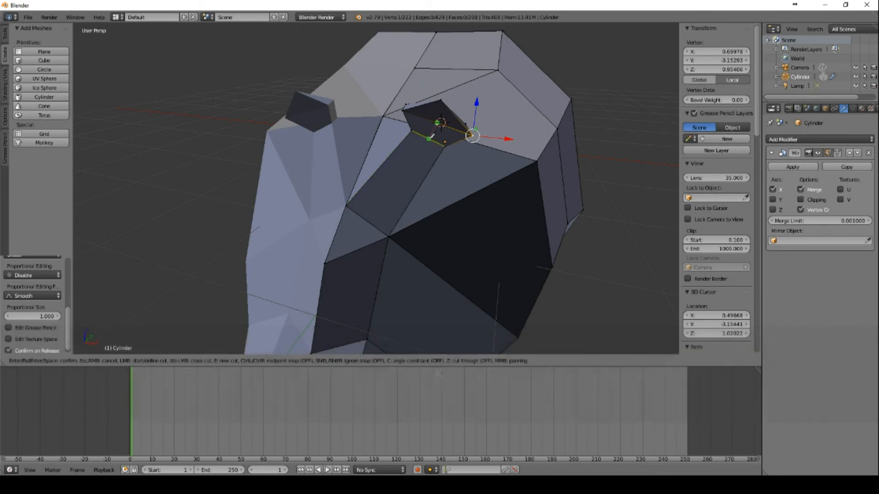
key(Return)
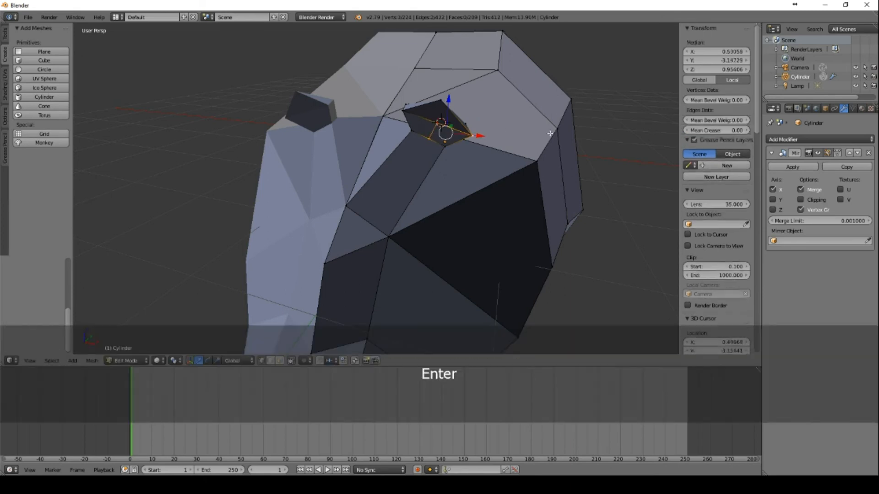
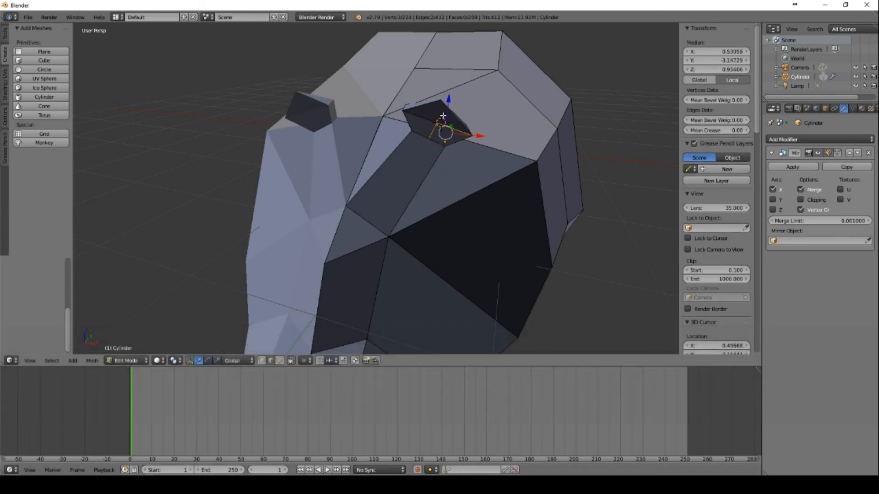
key(g)
key(y)
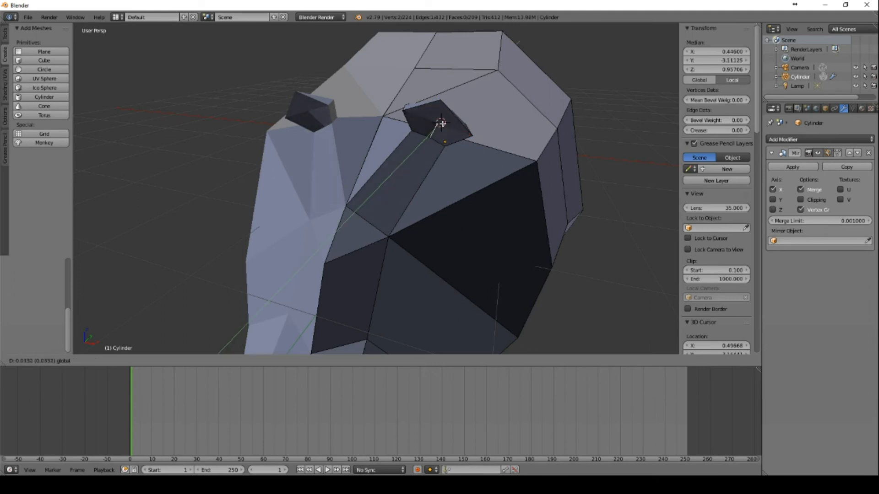
click(441, 122)
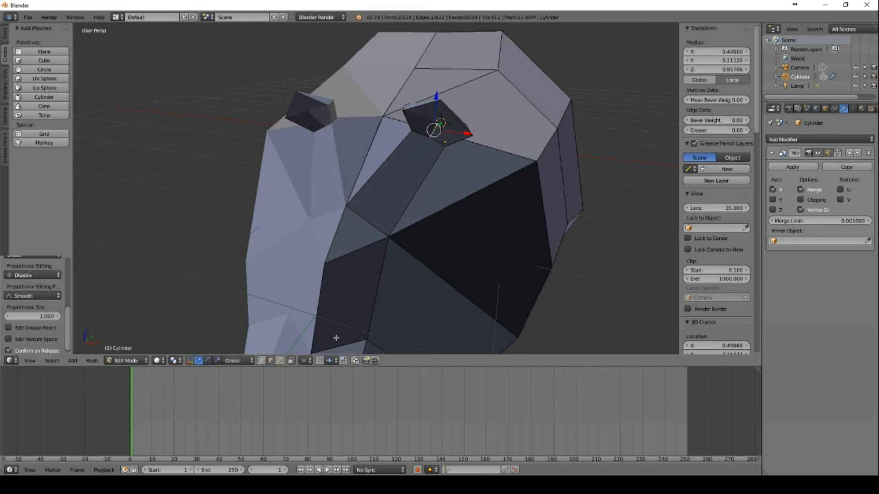
key(k)
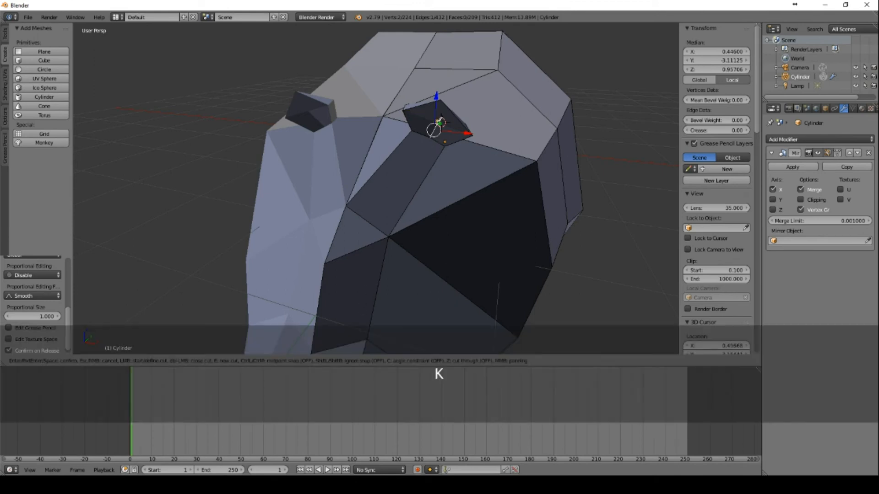
scroll(437, 121, up, 5)
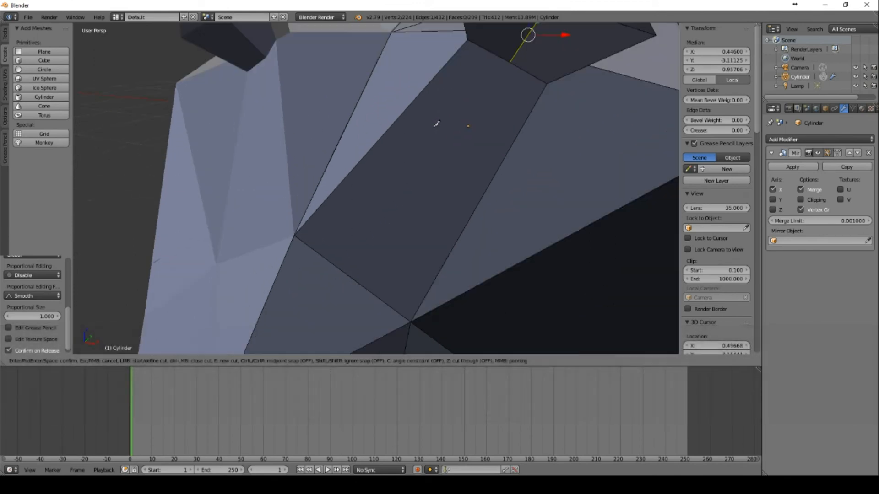
shift+middle_drag(503, 126, 420, 228)
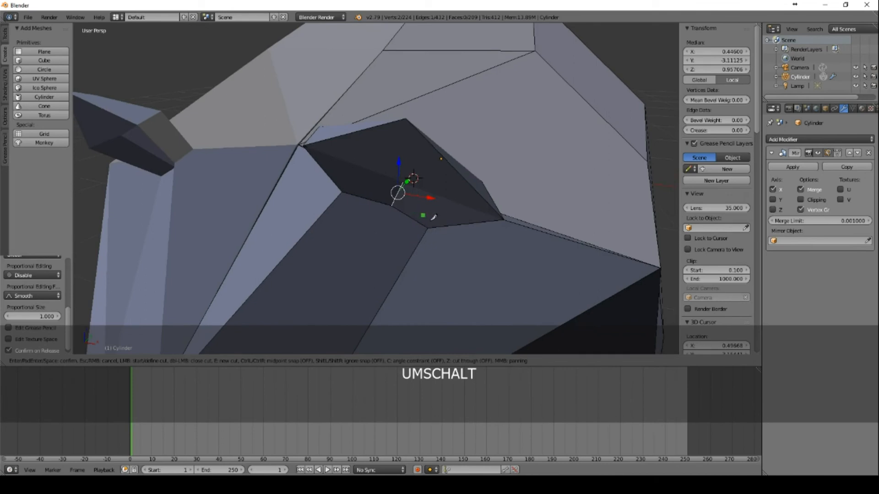
right_click(447, 226)
mouse_move(466, 195)
middle_down()
mouse_move(455, 211)
mouse_move(464, 189)
middle_up()
middle_drag(468, 108, 488, 82)
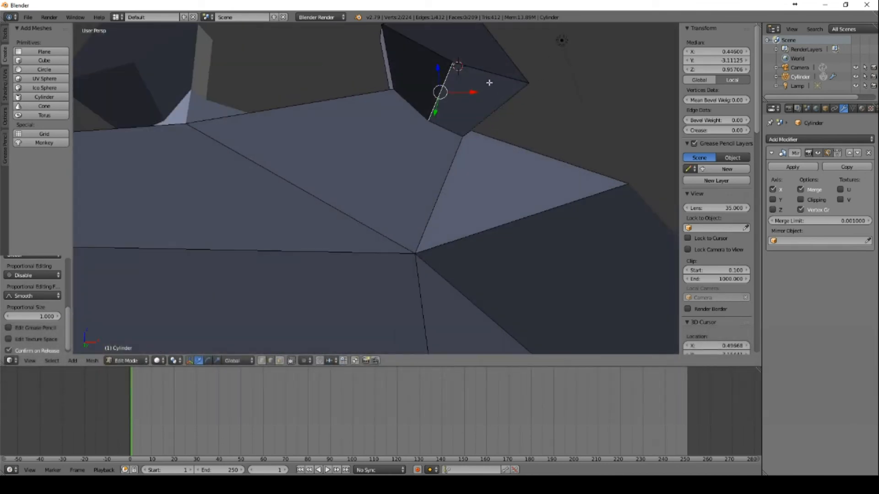
- Knife-cut the ear's upper front face from the middle of its lower edge to the ear's top corner
click(278, 360)
right_click(459, 77)
middle_drag(490, 80, 445, 108)
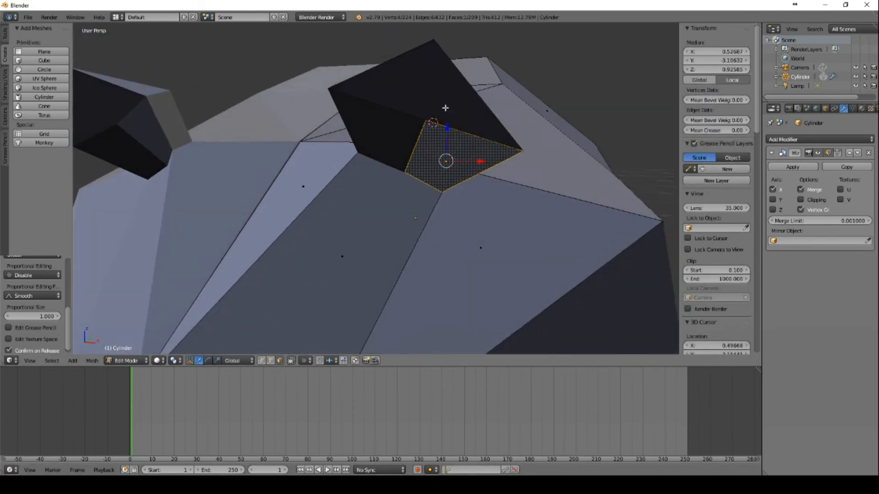
right_click(436, 102)
middle_drag(485, 166, 447, 151)
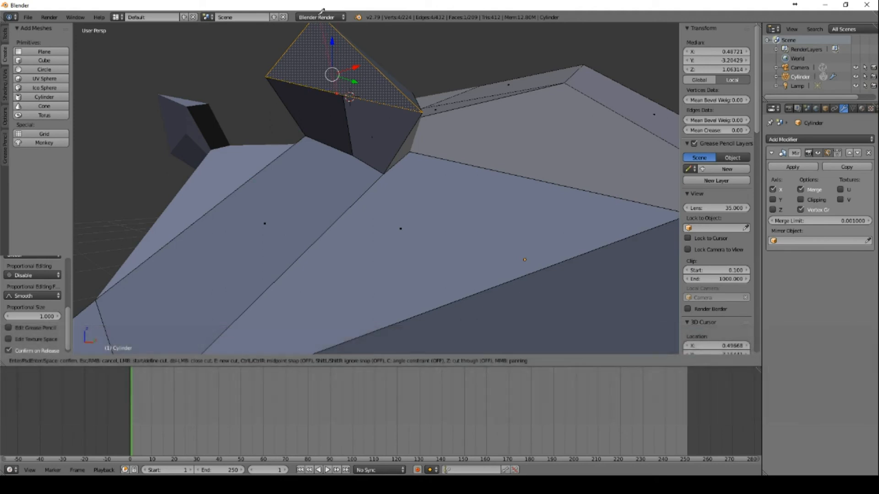
key(Return)
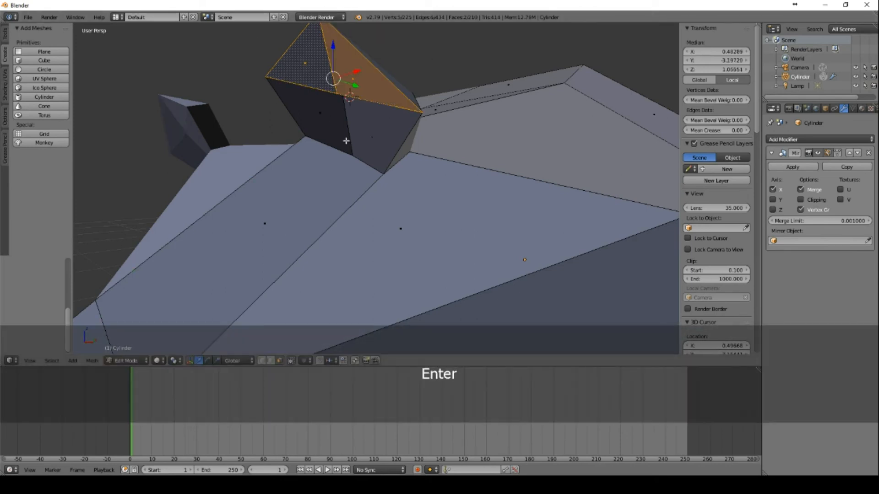
- Merge the two adjacent vertices in the middle of the ear's front at center and push the merged vertex slightly back along Y
right_click(363, 117)
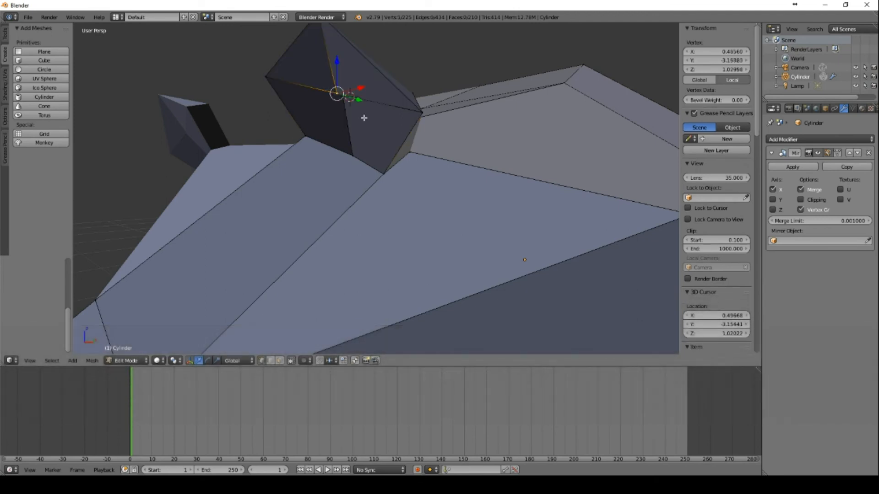
scroll(354, 85, up, 2)
shift+right_click(362, 84)
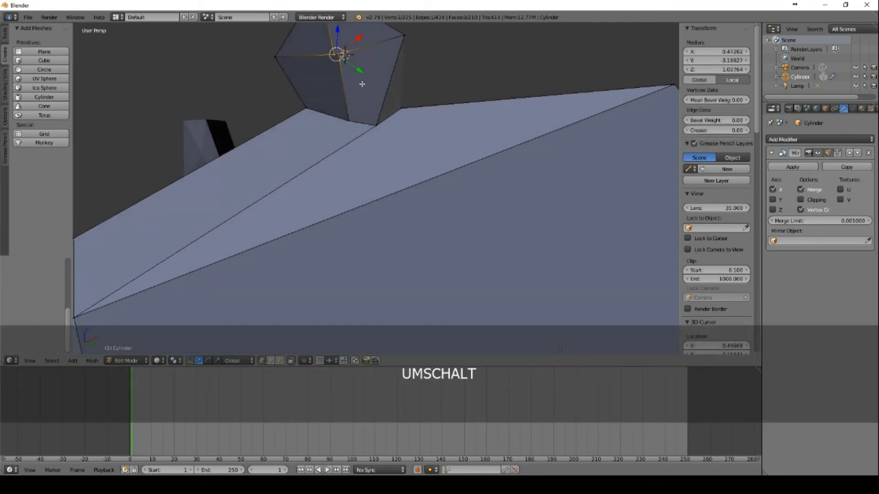
key(k)
key(m)
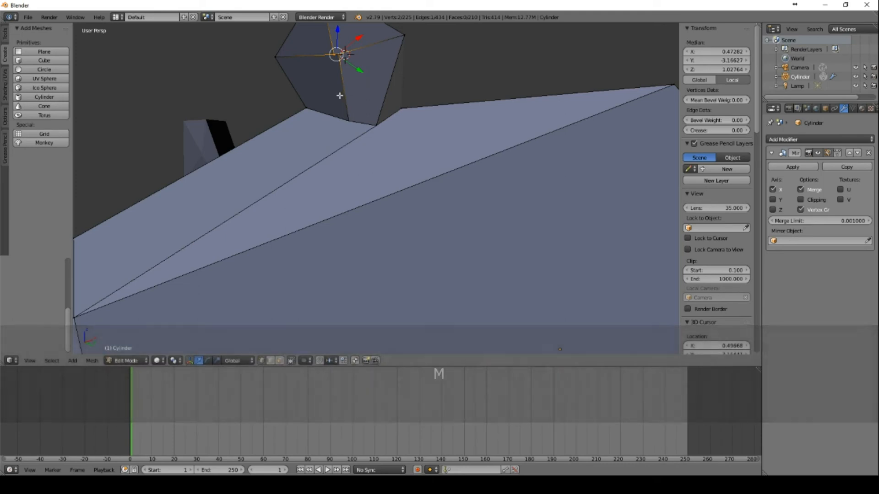
middle_drag(361, 84, 342, 96)
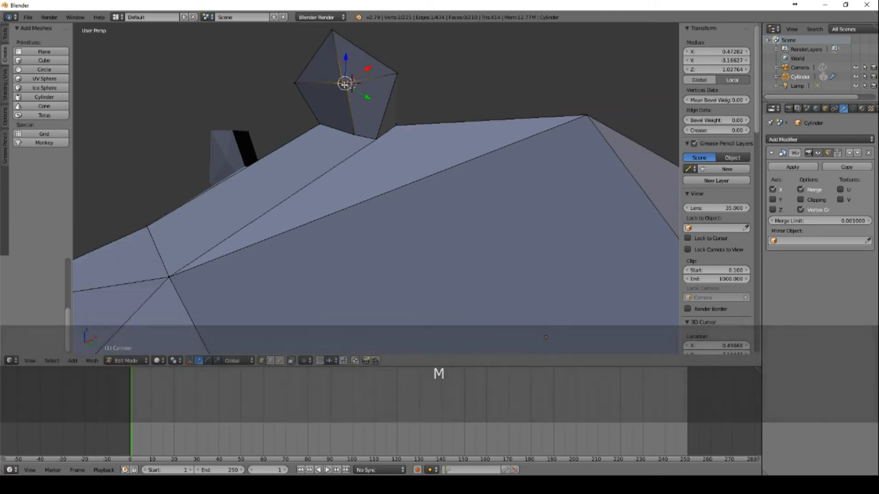
right_click(344, 84)
shift+right_click(344, 84)
shift+right_click(351, 85)
shift+middle_drag(350, 87, 348, 79)
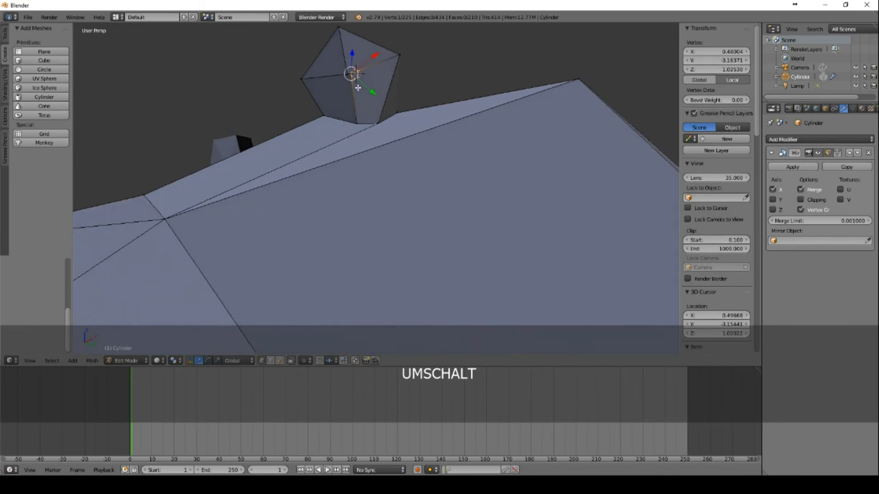
shift+right_click(356, 72)
key(alt+m)
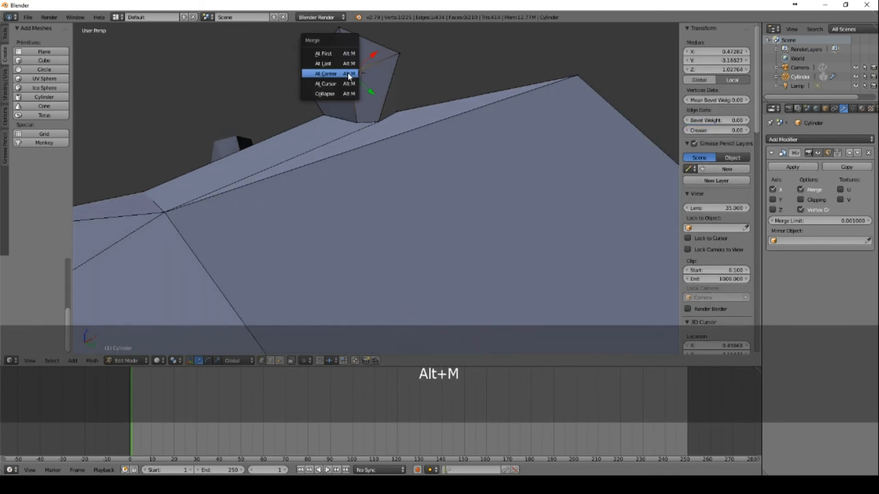
click(350, 73)
middle_drag(458, 65, 354, 136)
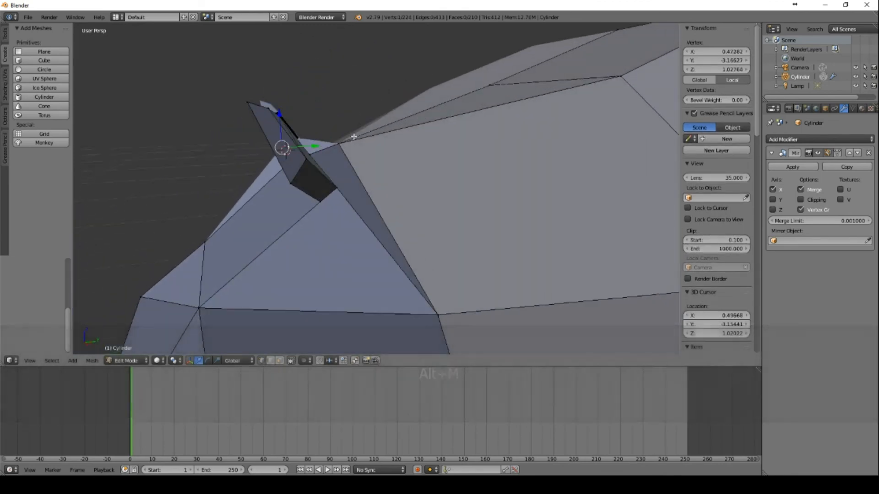
drag(319, 149, 320, 147)
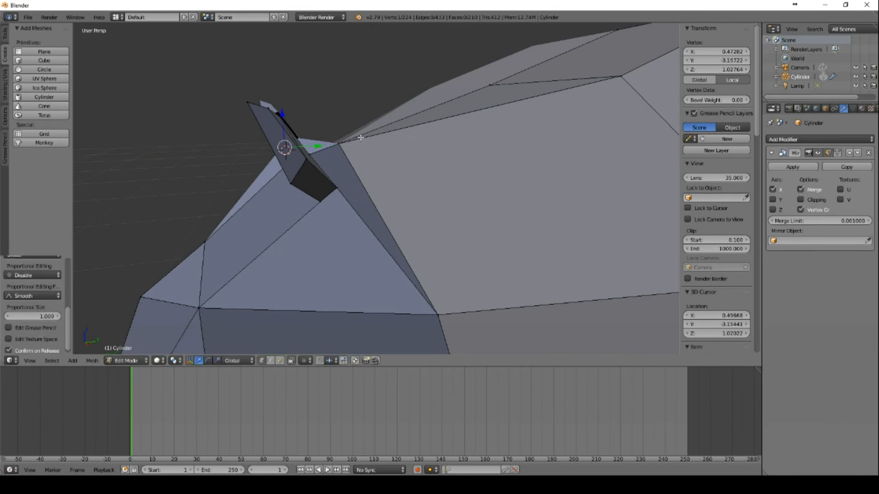
- Move the ear's inner upper edge slightly outward along X, and shift its top edge outward and up
middle_drag(360, 137, 244, 184)
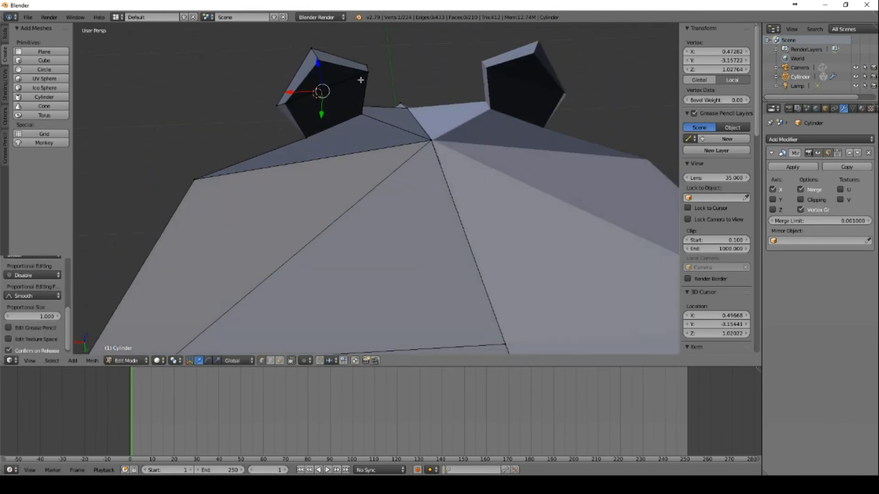
shift+right_click(368, 65)
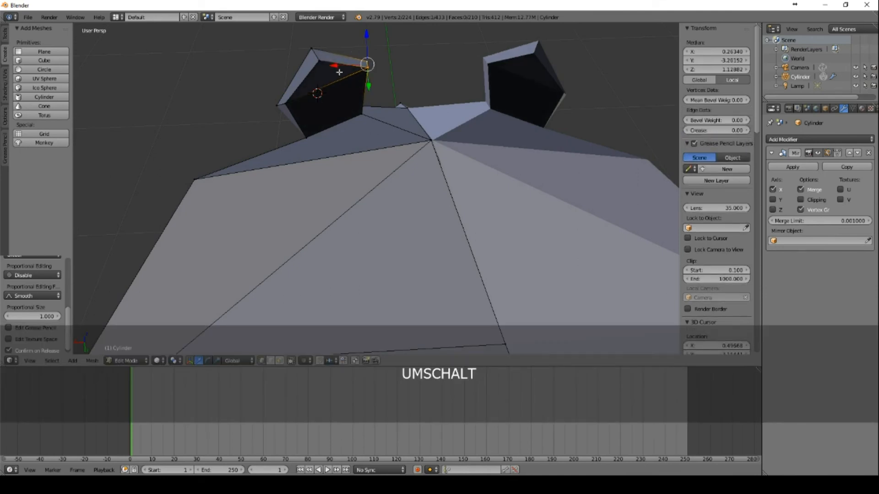
drag(337, 65, 331, 63)
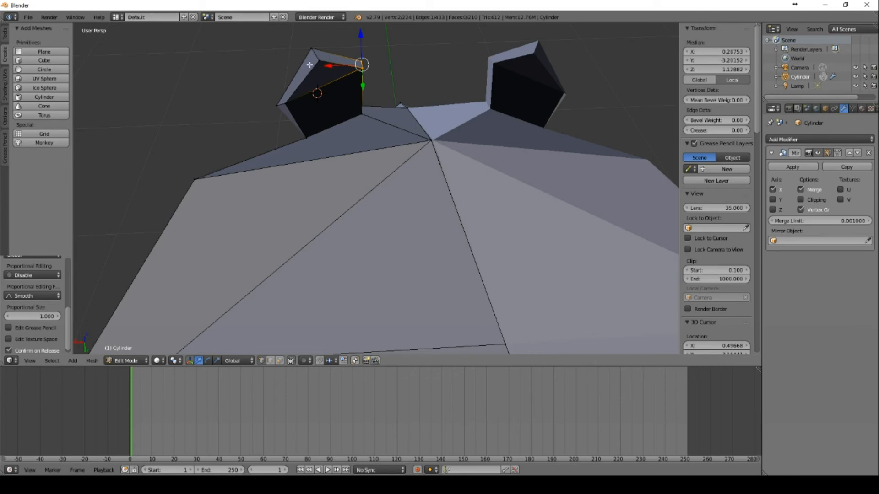
right_click(320, 62)
shift+right_click(312, 49)
drag(289, 58, 278, 59)
drag(301, 30, 294, 24)
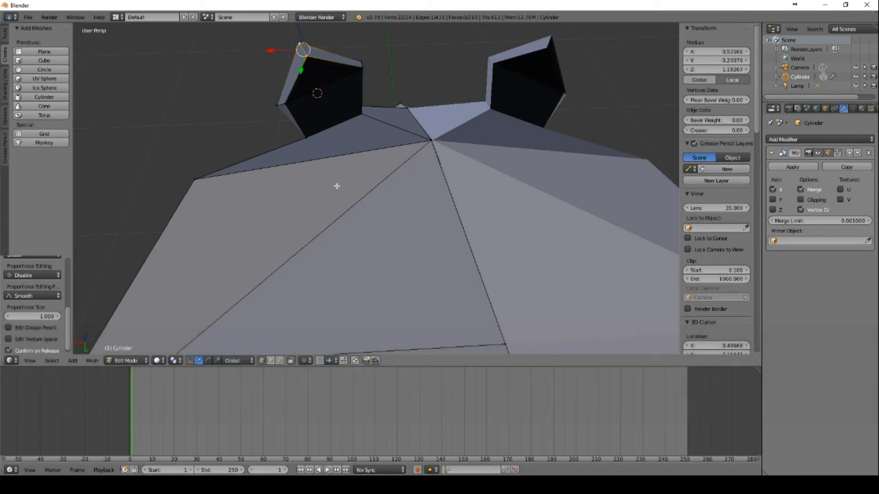
- Move the ear's outer corner edge further outward along X
right_click(288, 106)
shift+right_click(277, 106)
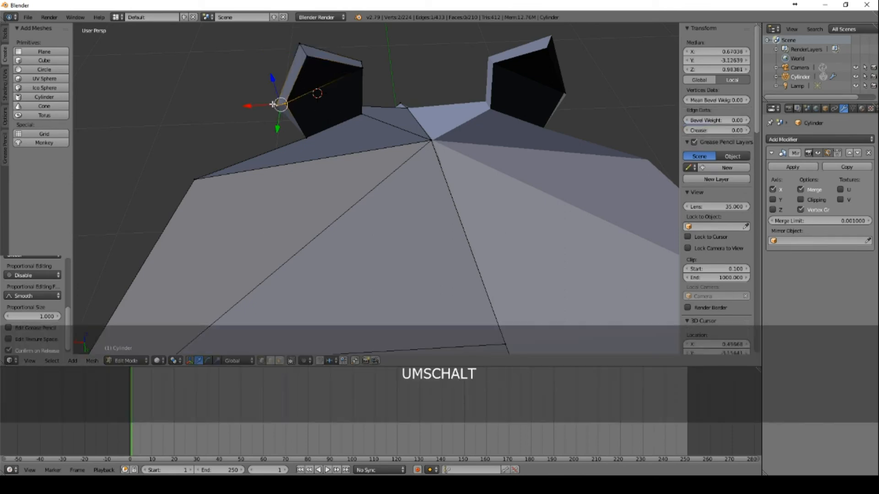
drag(248, 106, 237, 108)
- Select the five vertices around the ear's front faces and move them back toward the head and slightly down
middle_drag(320, 109, 398, 140)
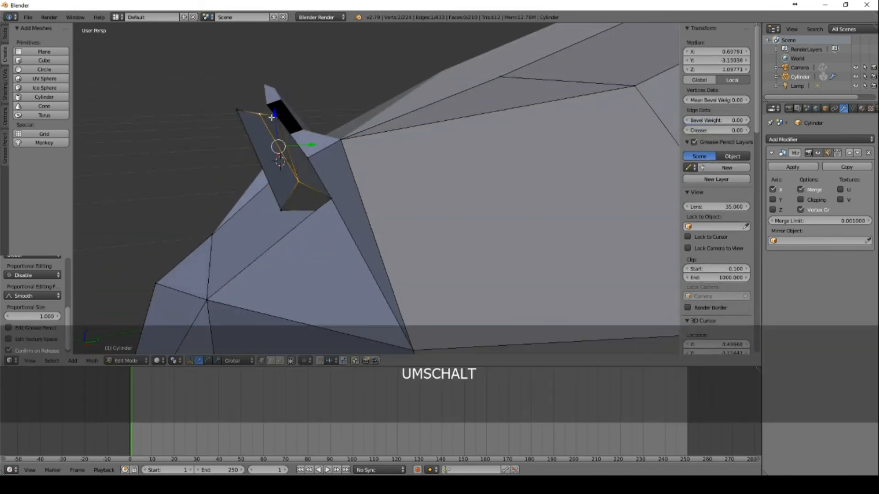
shift+right_click(278, 122)
middle_drag(400, 184, 384, 180)
shift+right_click(306, 157)
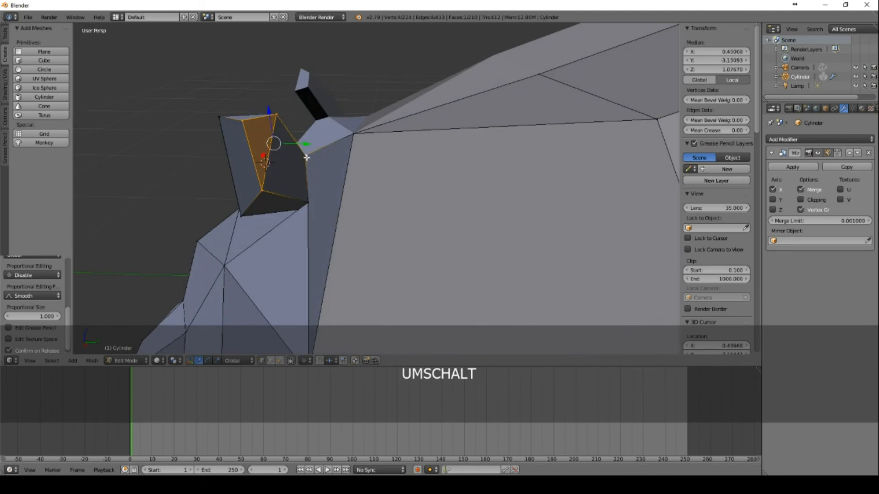
shift+right_click(307, 200)
middle_drag(317, 158, 359, 173)
key(g)
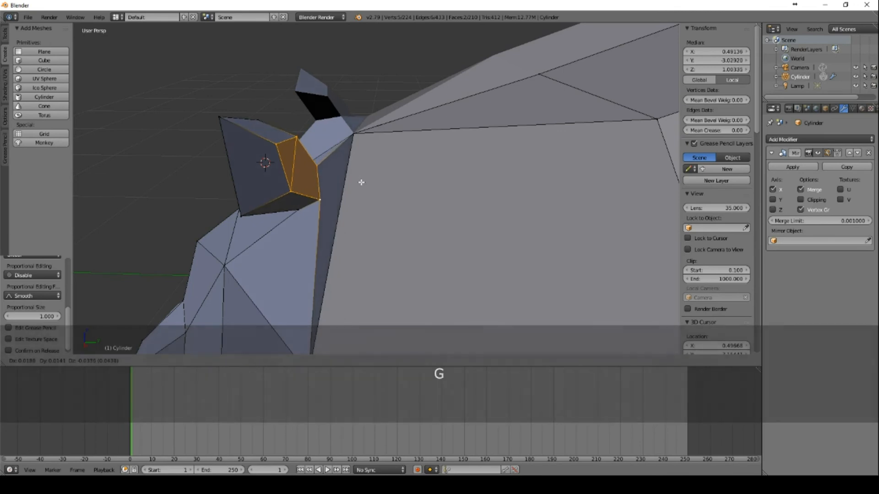
click(359, 182)
middle_drag(359, 183, 410, 196)
scroll(427, 188, down, 5)
scroll(407, 218, up, 5)
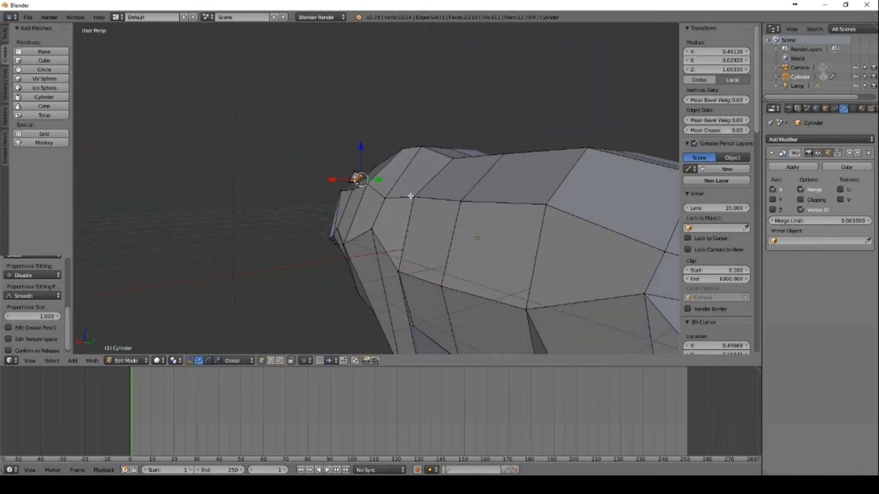
- Select the upper back's lengthwise edge line from the neck to the rump and lower it along Z
scroll(532, 221, down, 4)
mouse_move(553, 212)
middle_down()
mouse_move(520, 239)
mouse_move(517, 229)
mouse_move(568, 231)
mouse_move(563, 216)
middle_up()
scroll(569, 231, up, 2)
scroll(563, 215, up, 3)
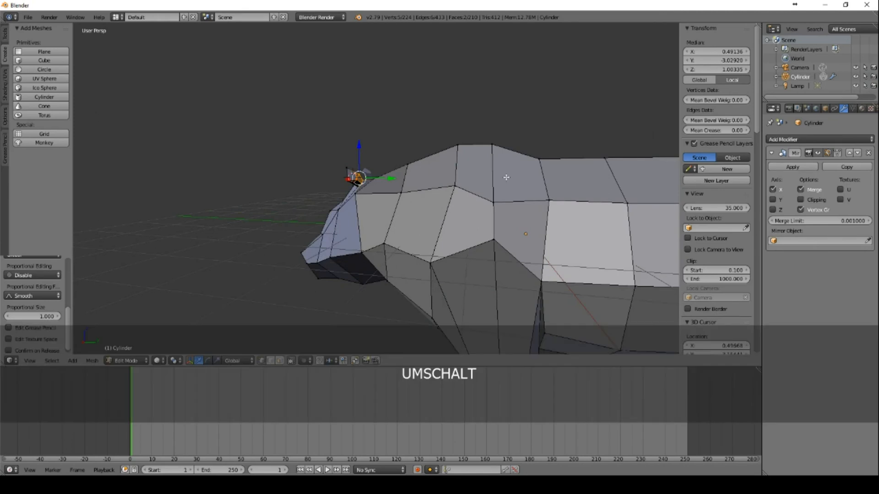
right_click(406, 167)
shift+right_click(458, 145)
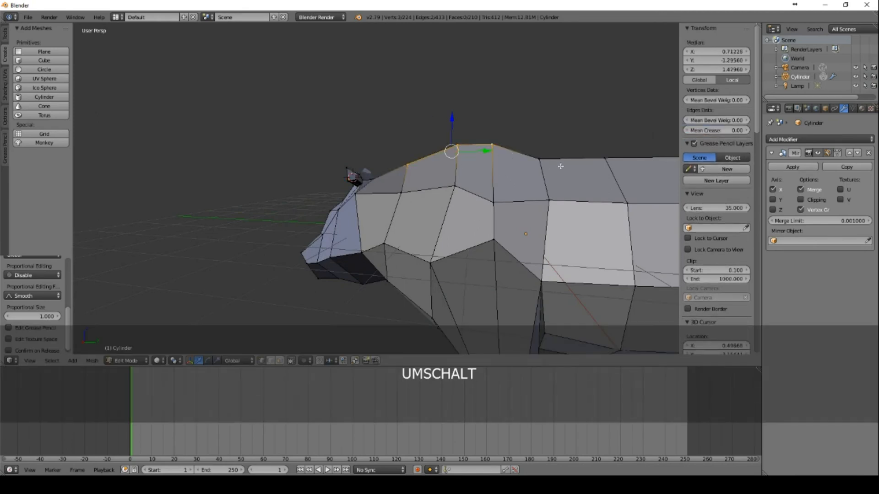
middle_drag(549, 167, 552, 212)
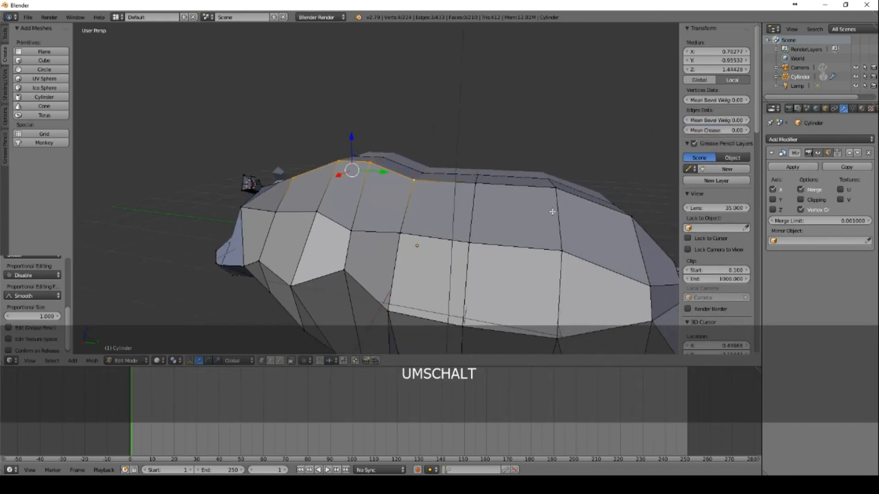
middle_drag(476, 185, 605, 244)
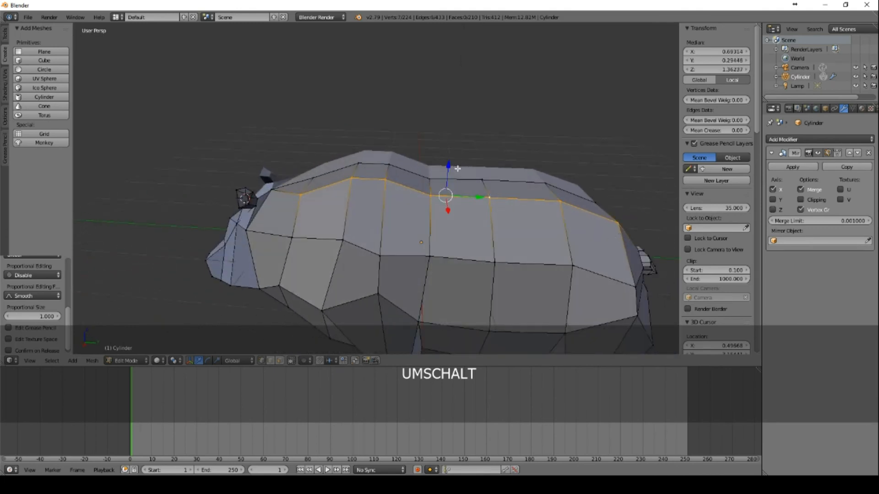
drag(449, 165, 448, 188)
- Move the upper shoulder vertex slightly inward along X and down, and lower the neighbouring vertex toward the neck
mouse_move(448, 188)
middle_down()
mouse_move(451, 166)
mouse_move(435, 163)
mouse_move(395, 178)
mouse_move(434, 197)
middle_up()
right_click(449, 197)
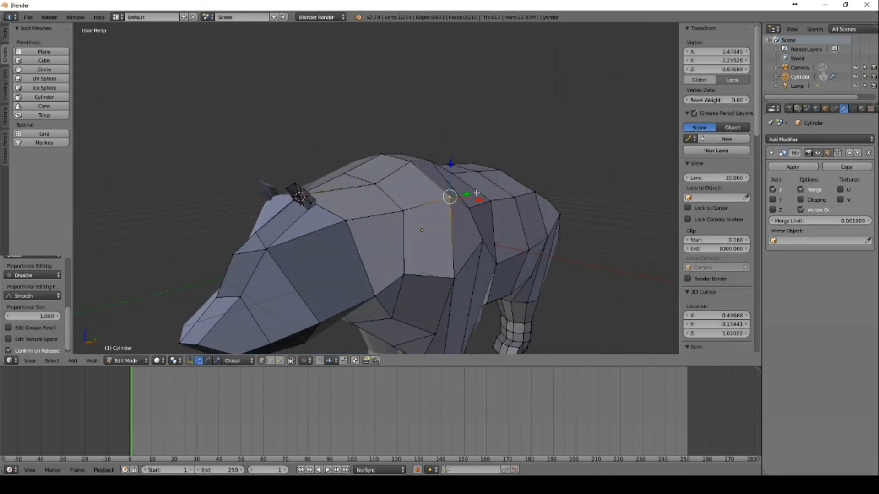
drag(476, 198, 471, 200)
drag(441, 169, 441, 182)
middle_drag(441, 181, 530, 165)
drag(456, 139, 495, 179)
middle_drag(496, 180, 348, 202)
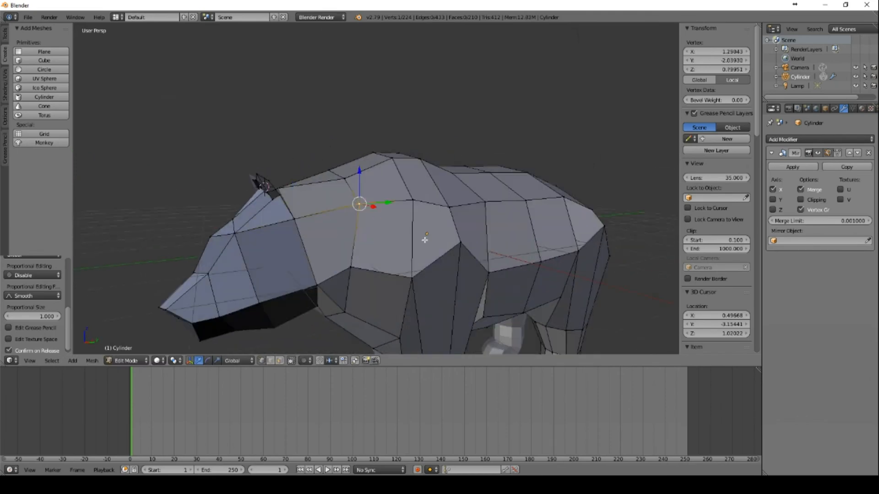
- Select the entire bear mesh, recalculate its normals outside, and check the shading from both sides
middle_drag(424, 240, 485, 255)
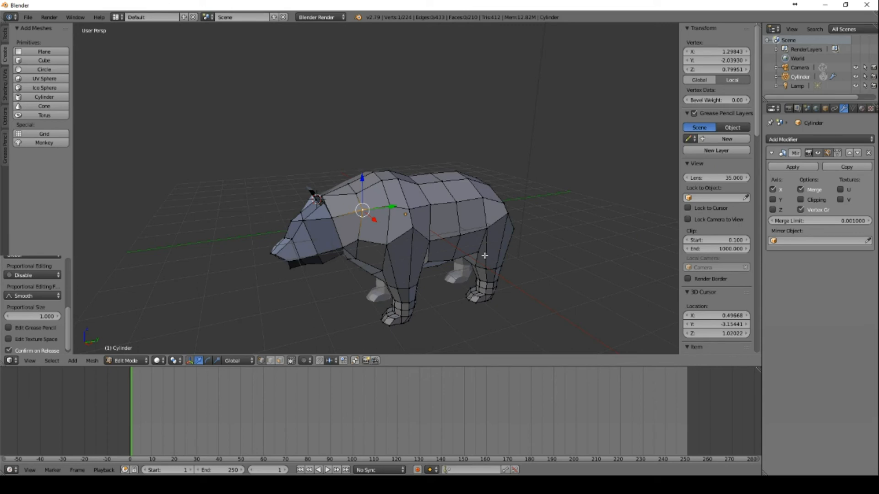
middle_drag(428, 224, 496, 174)
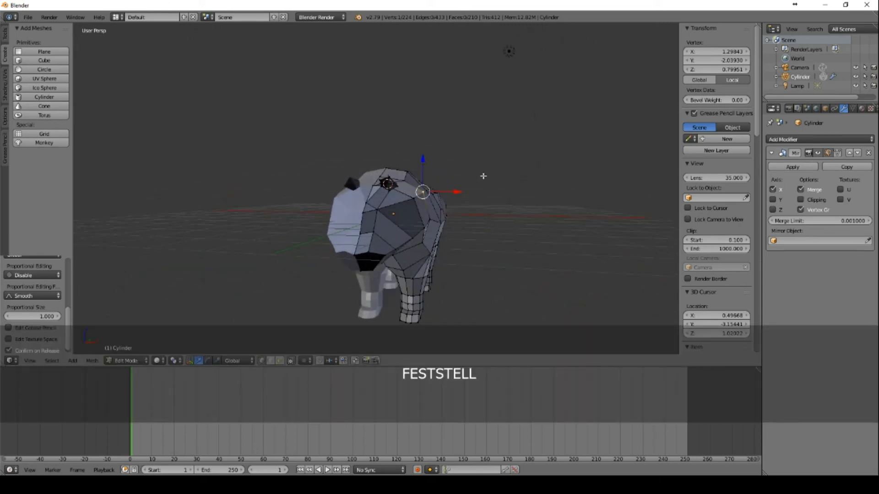
key(a)
click(90, 361)
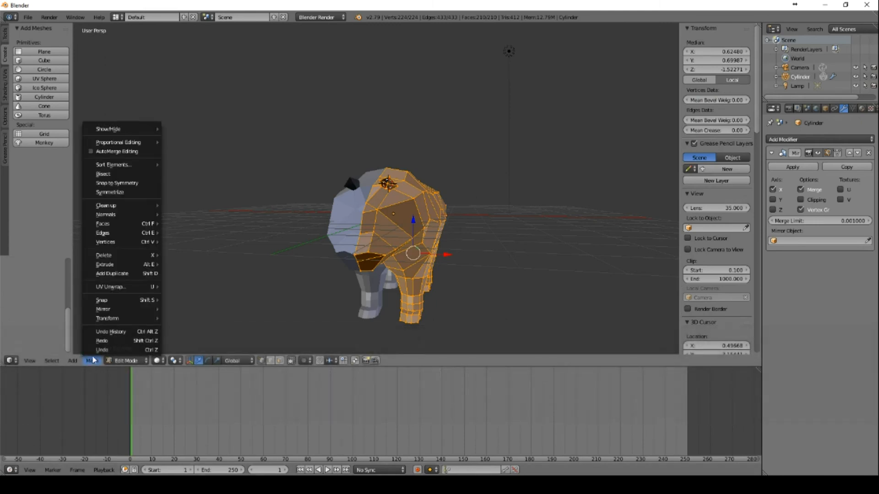
mouse_move(138, 216)
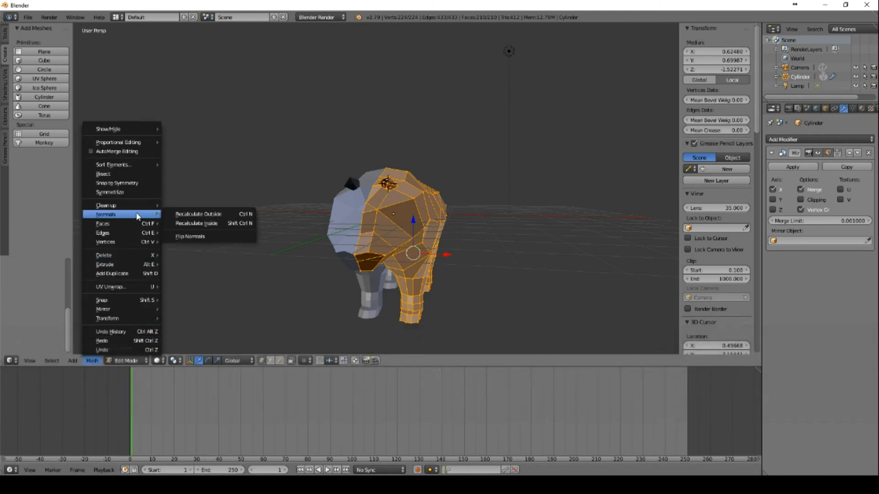
click(212, 215)
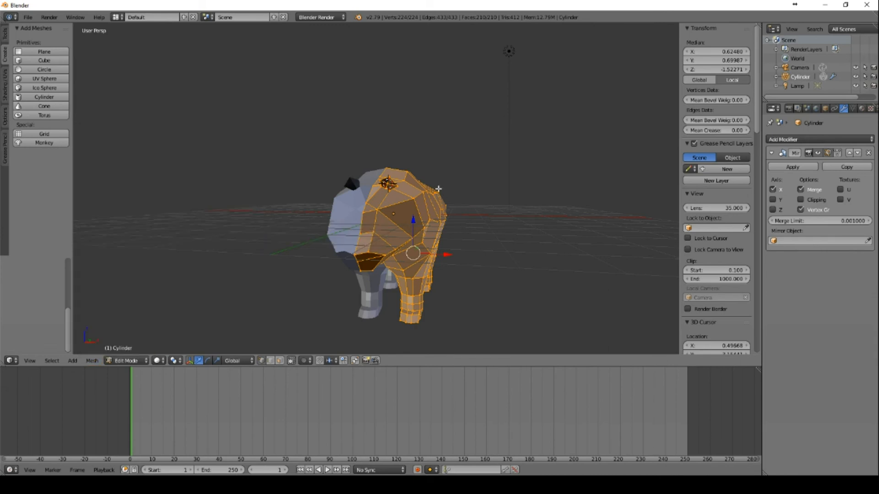
middle_drag(436, 190, 505, 210)
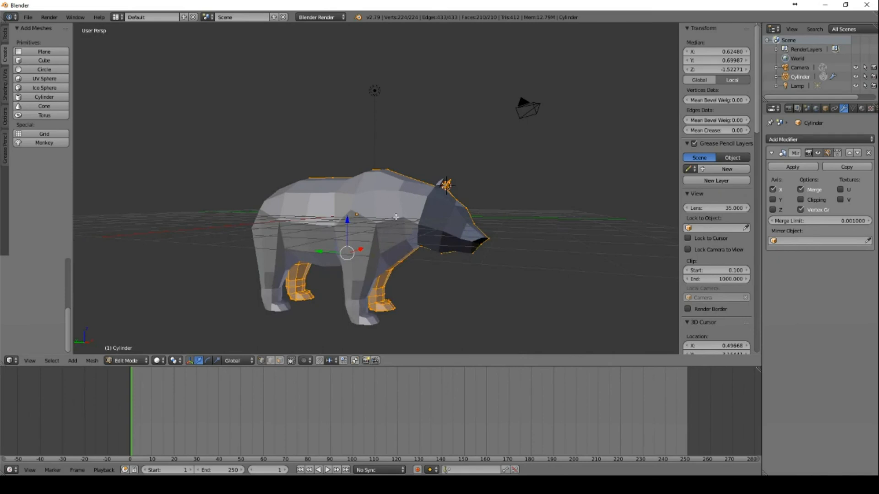
middle_drag(395, 217, 508, 201)
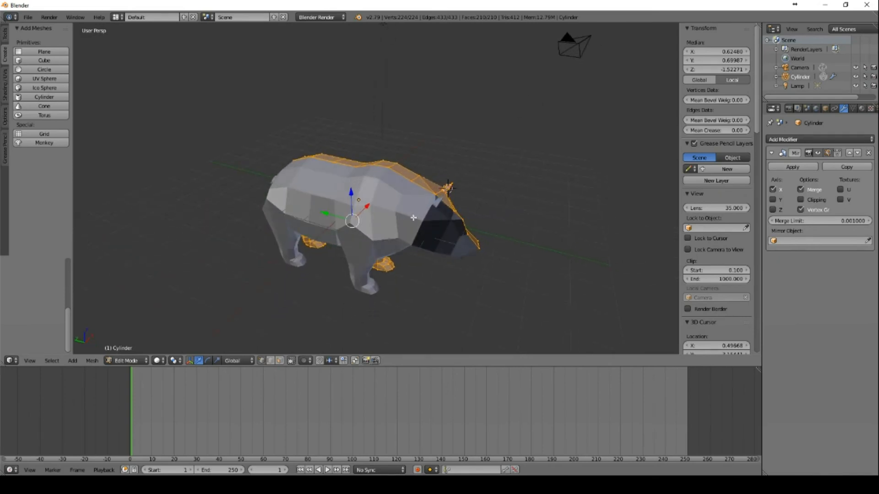
middle_drag(413, 217, 320, 229)
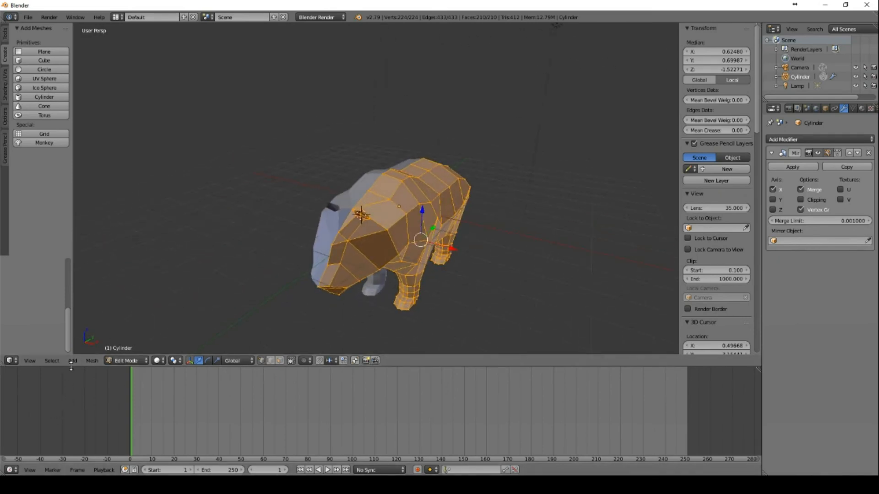
- Repeat the outside normal recalculation on the whole mesh and switch to Object Mode
click(92, 362)
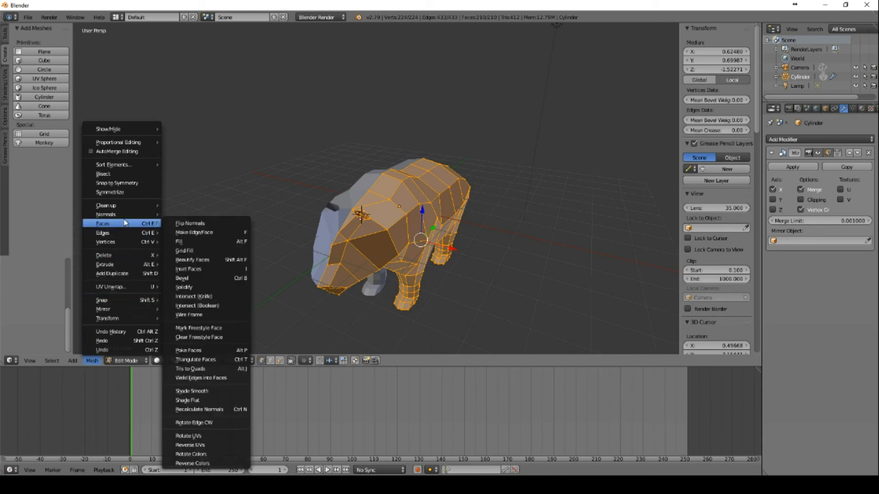
mouse_move(131, 218)
click(199, 215)
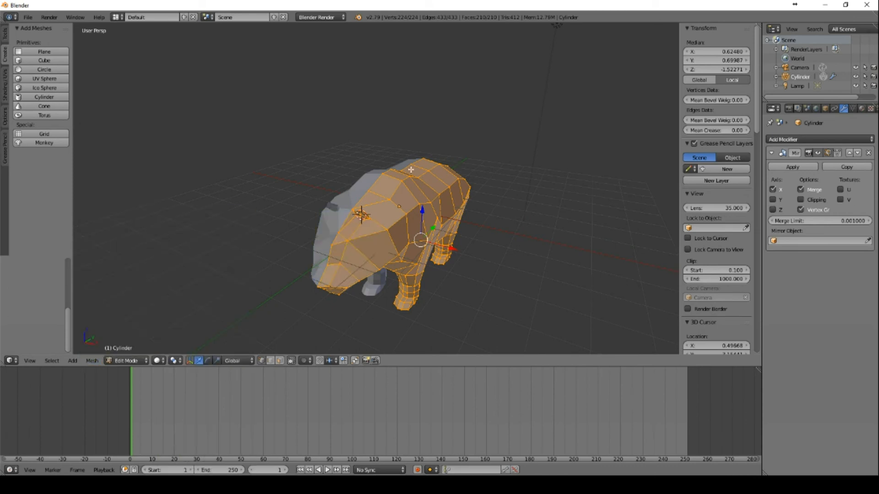
middle_drag(410, 170, 290, 177)
key(ctrl+i)
key(Tab)
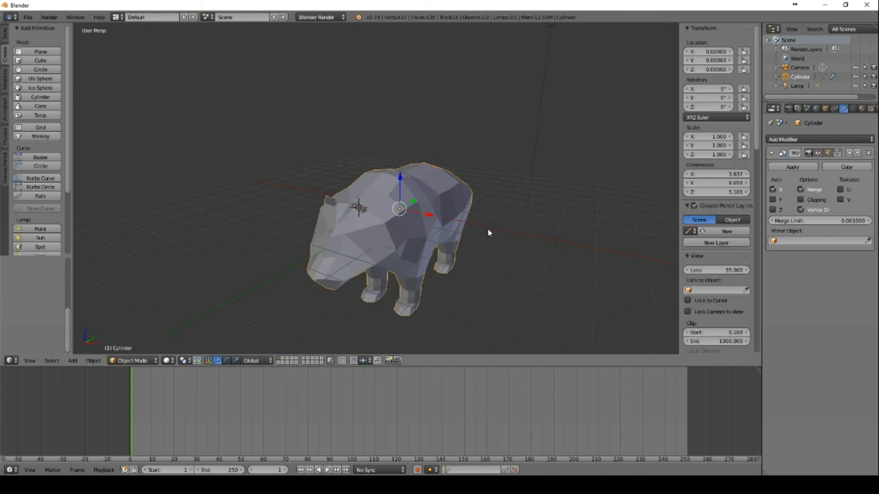
- Set the Mirror modifier's merge limit to 0.01
scroll(472, 227, up, 4)
middle_drag(472, 227, 403, 243)
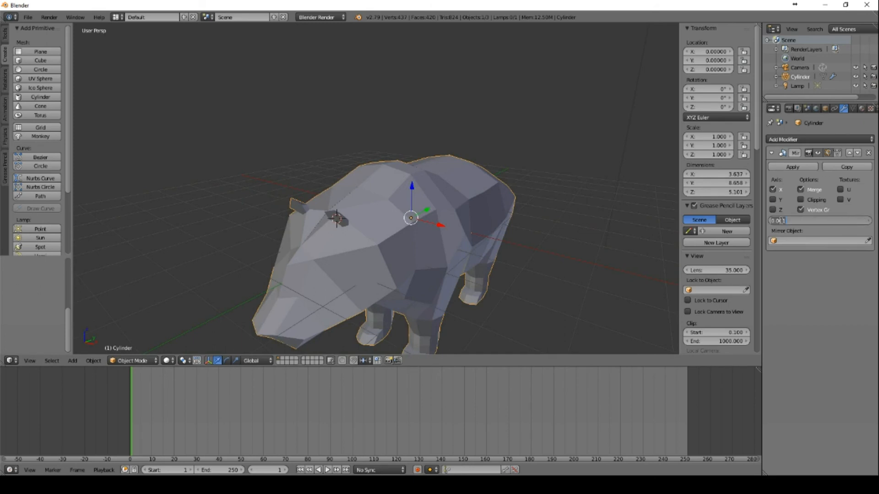
key(Delete)
key(Return)
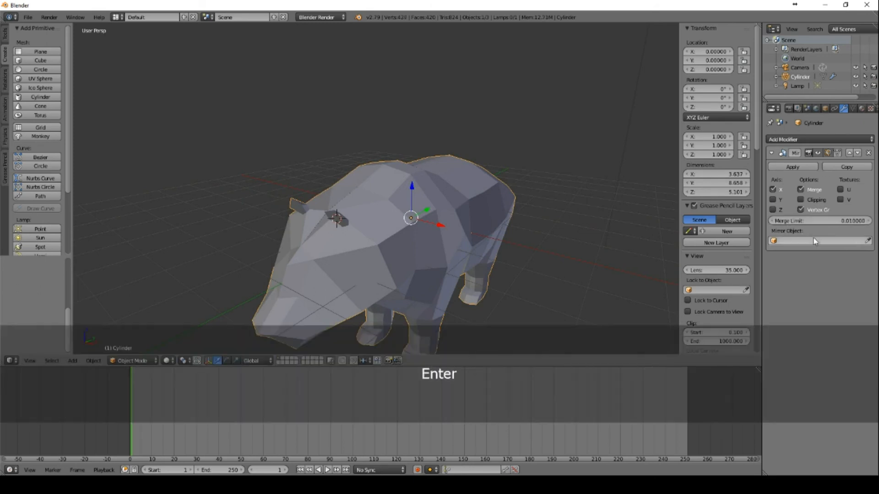
- Apply the Mirror modifier to the bear in Object Mode
key(Tab)
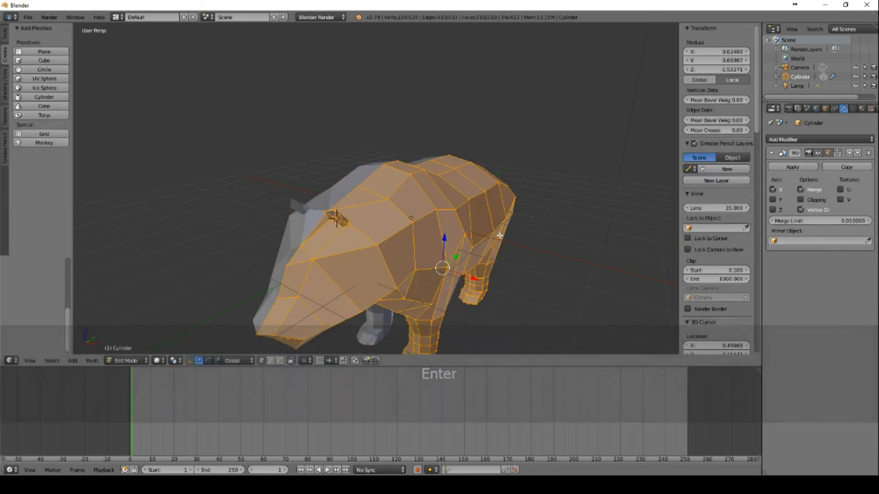
click(793, 167)
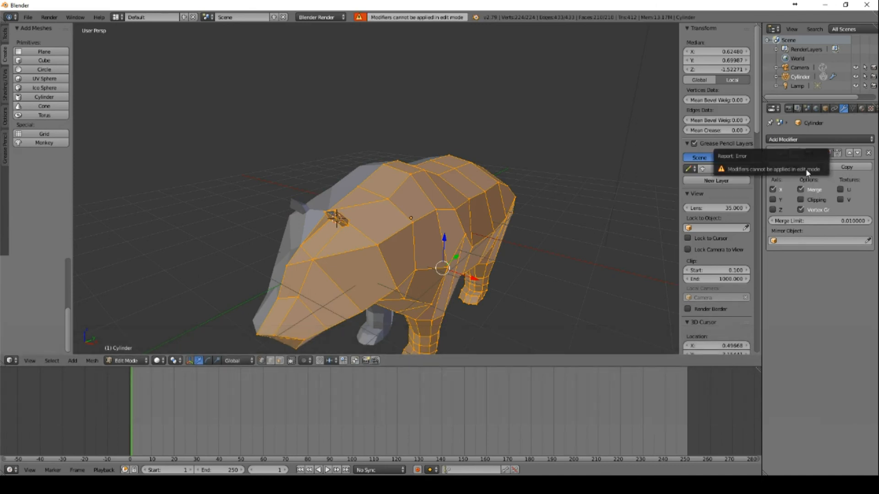
key(Tab)
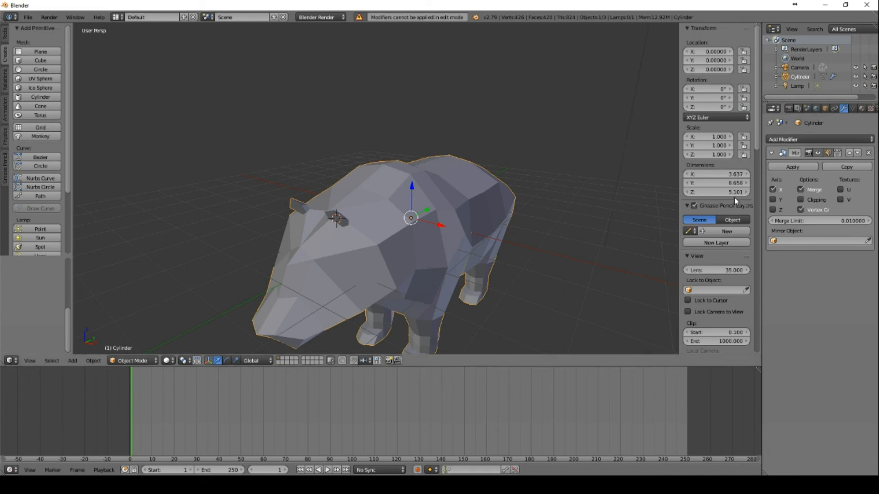
click(793, 166)
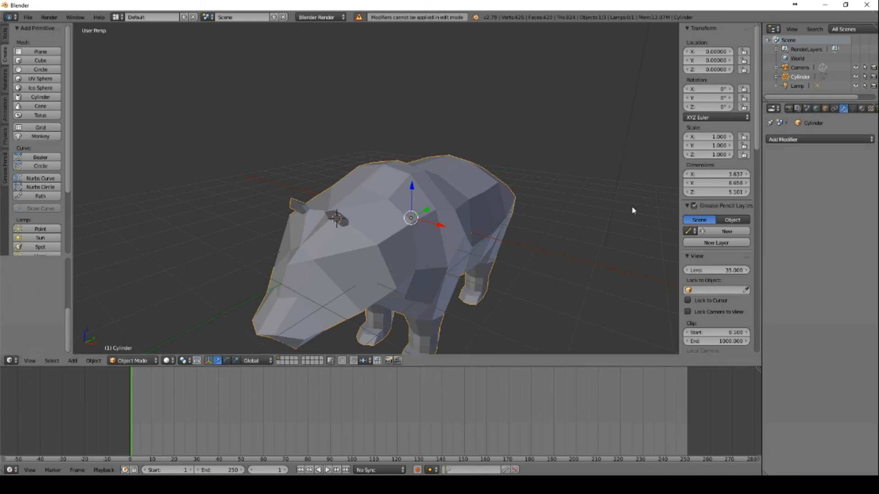
- Inspect the center seam on the bear's underside in Edit Mode and undo the mirror application
middle_drag(631, 210, 504, 124)
key(Tab)
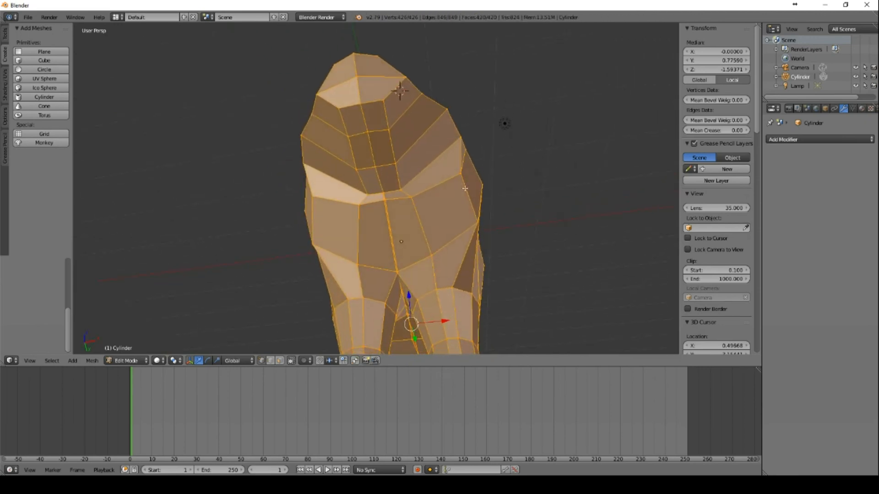
scroll(454, 254, up, 8)
scroll(524, 311, down, 8)
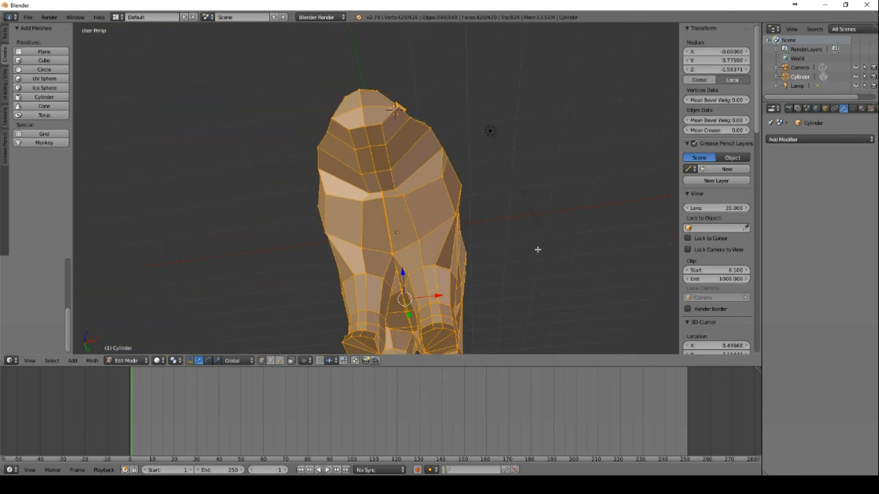
key(ctrl+z)
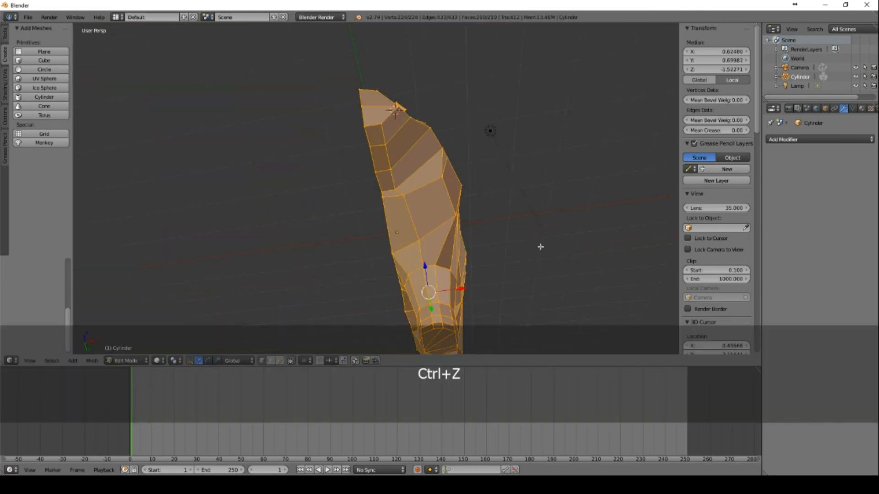
- Add a new Mirror modifier to the half bear with a merge limit of 0.1, apply it, and enter Edit Mode
key(Tab)
middle_drag(534, 228, 521, 269)
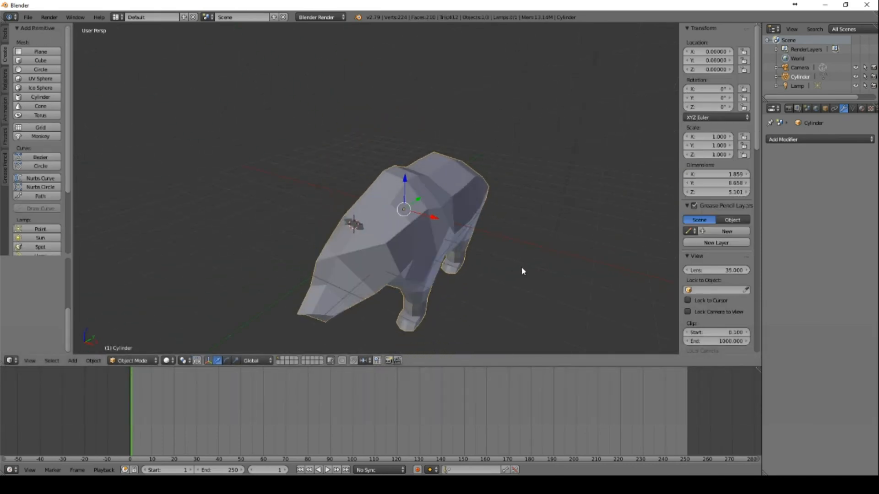
click(830, 140)
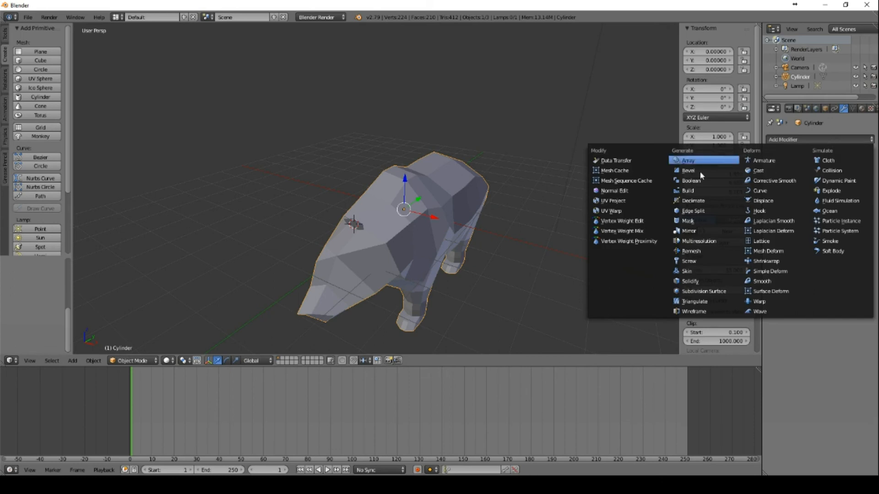
click(699, 231)
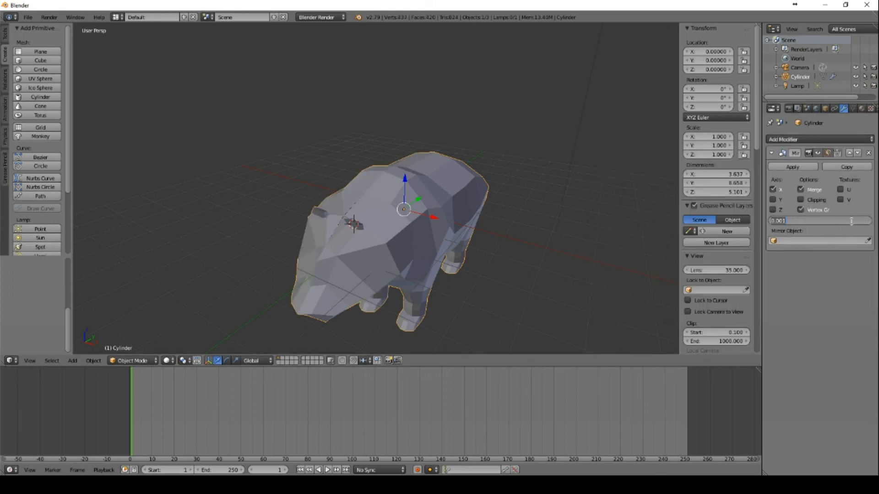
text(0.1)
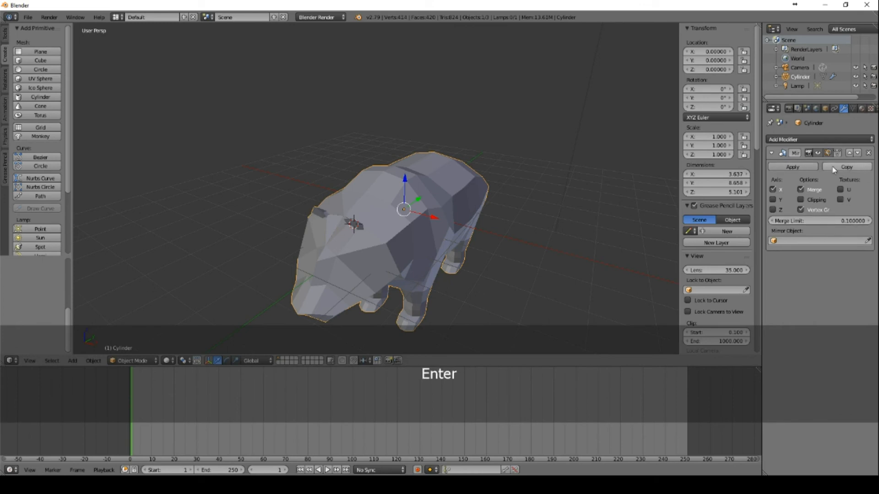
click(806, 167)
key(Tab)
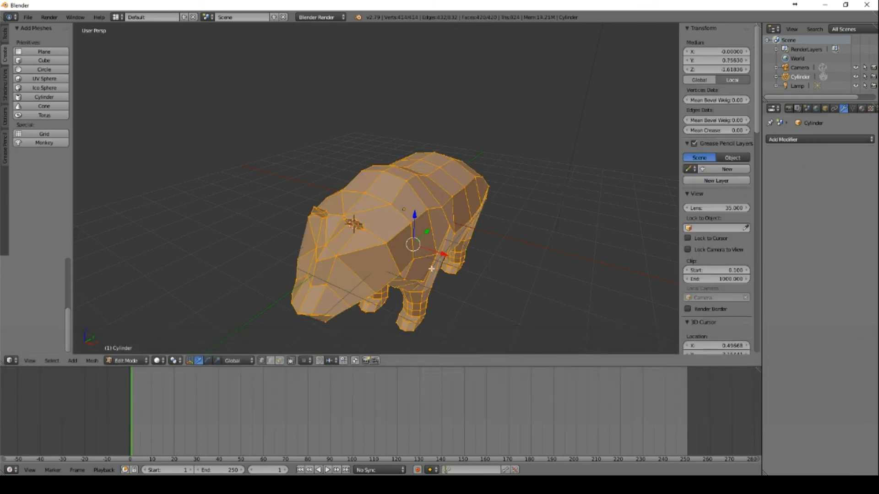
- Examine the merged center seam along the bear's underside and back by checking individual seam vertices
middle_drag(454, 257, 460, 193)
scroll(460, 193, up, 4)
scroll(460, 193, up, 2)
right_click(396, 89)
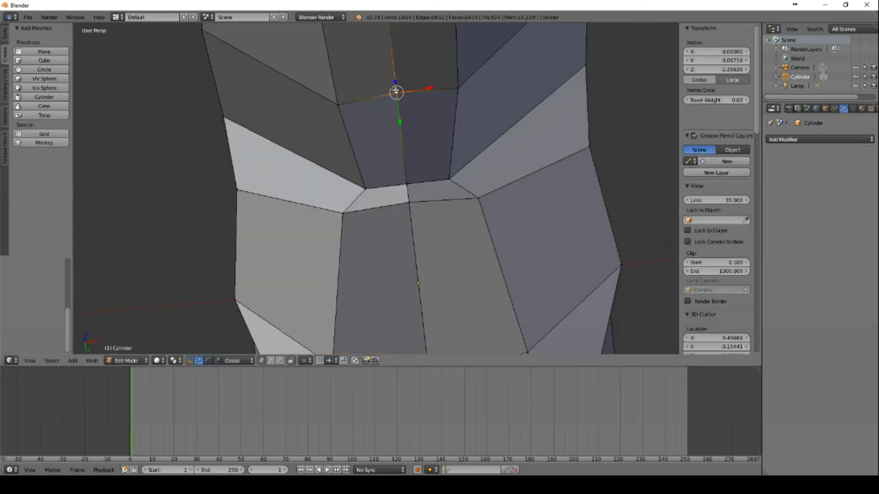
right_click(409, 202)
scroll(527, 233, down, 6)
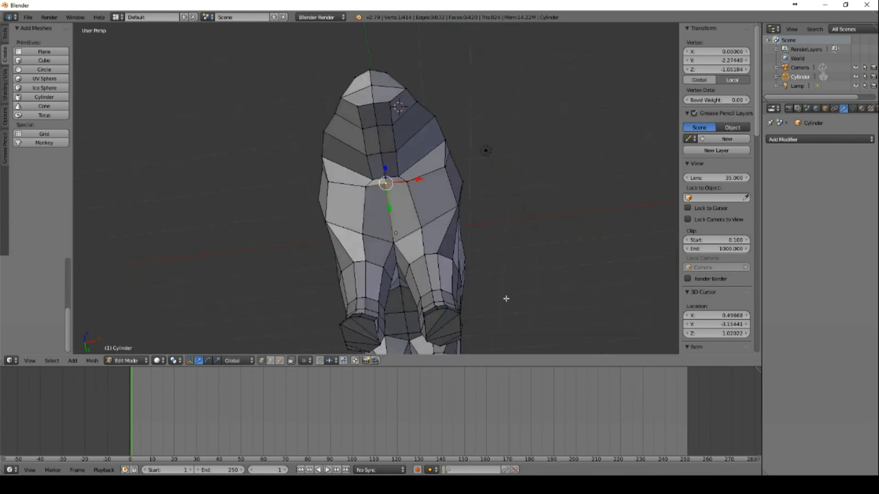
middle_drag(539, 264, 514, 165)
middle_drag(468, 142, 523, 31)
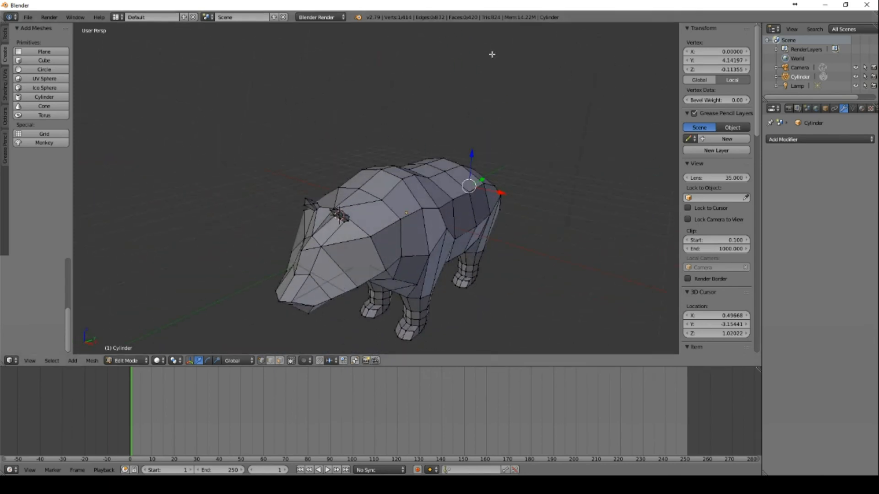
scroll(481, 151, down, 1)
shift+middle_drag(471, 183, 491, 165)
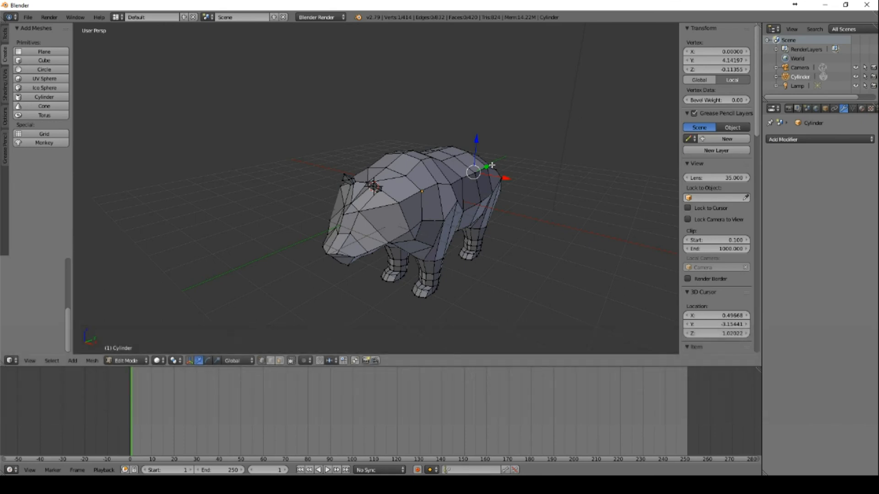
- Select the entire bear mesh
key(a)
key(a)
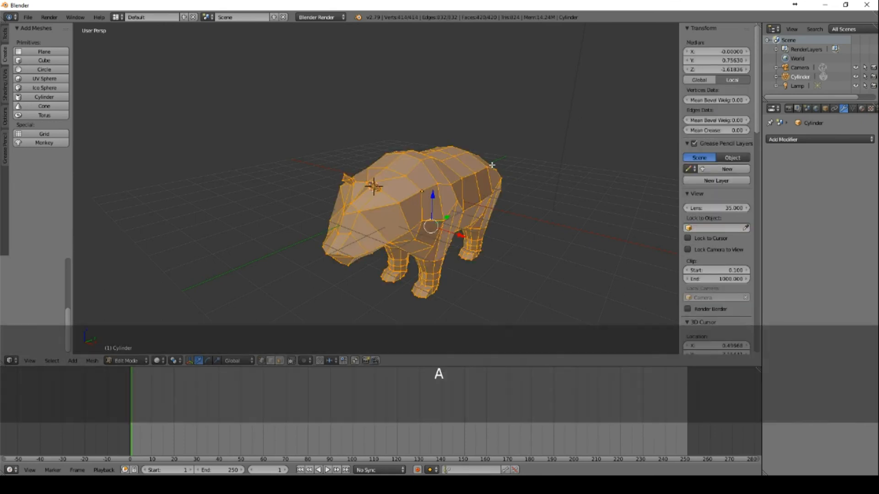
key(a)
middle_drag(492, 207, 506, 187)
key(a)
key(a)
key(a)
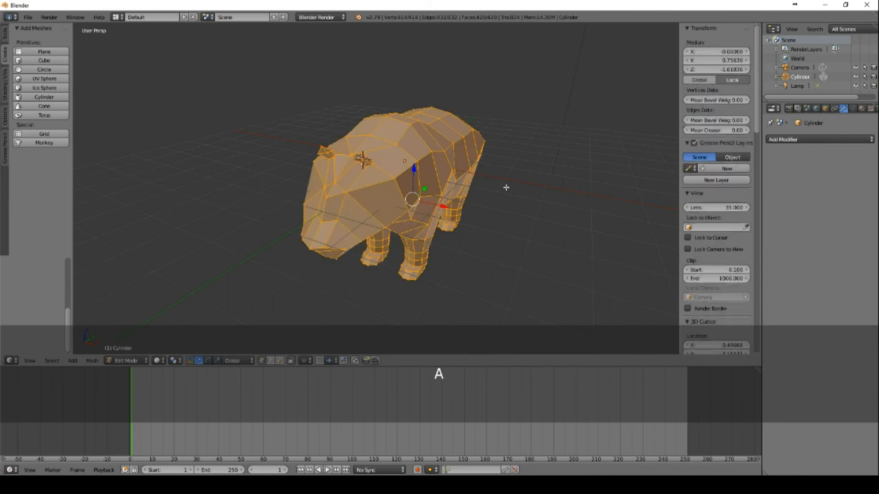
- Add a new material named Fur to the bear and set its diffuse color to dark brown
click(861, 109)
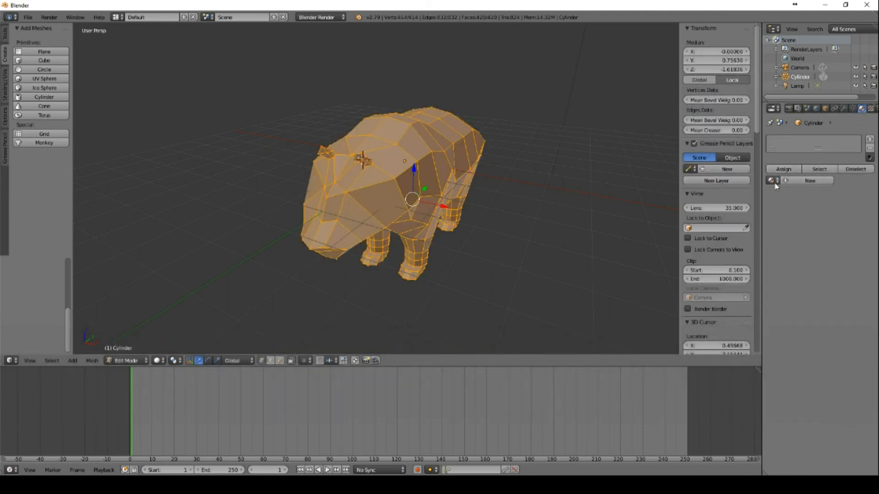
click(792, 180)
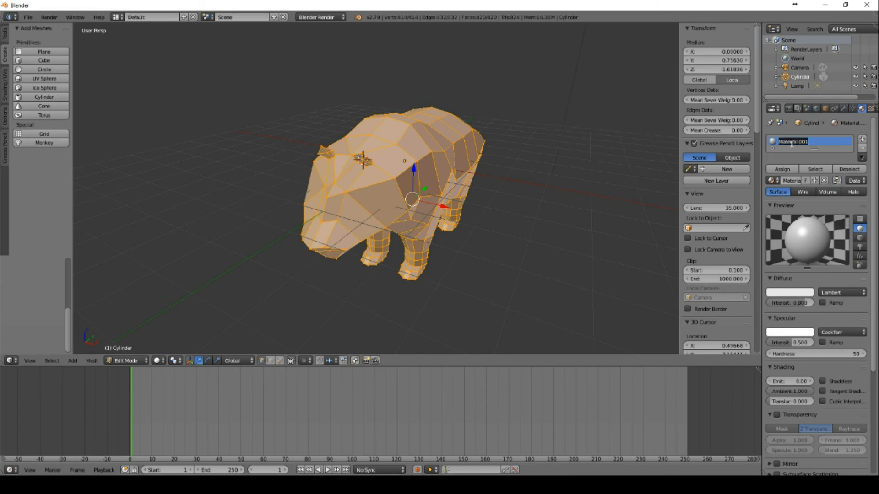
text(Fur)
key(Return)
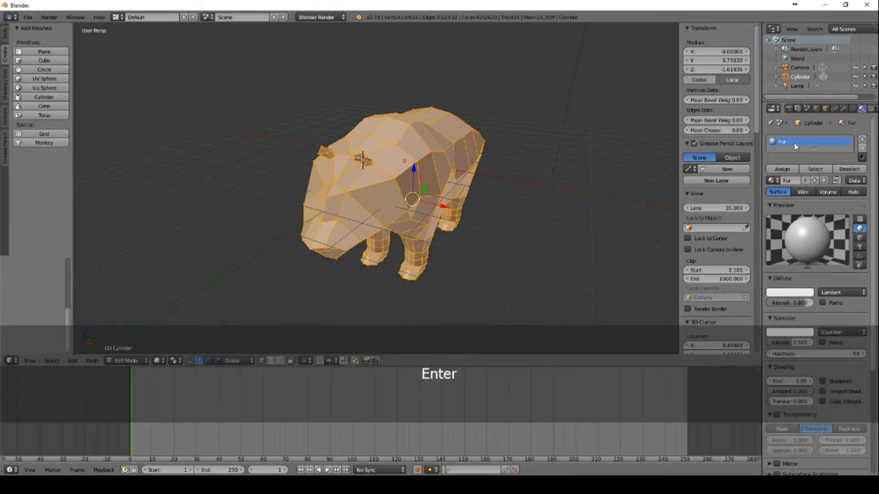
click(790, 292)
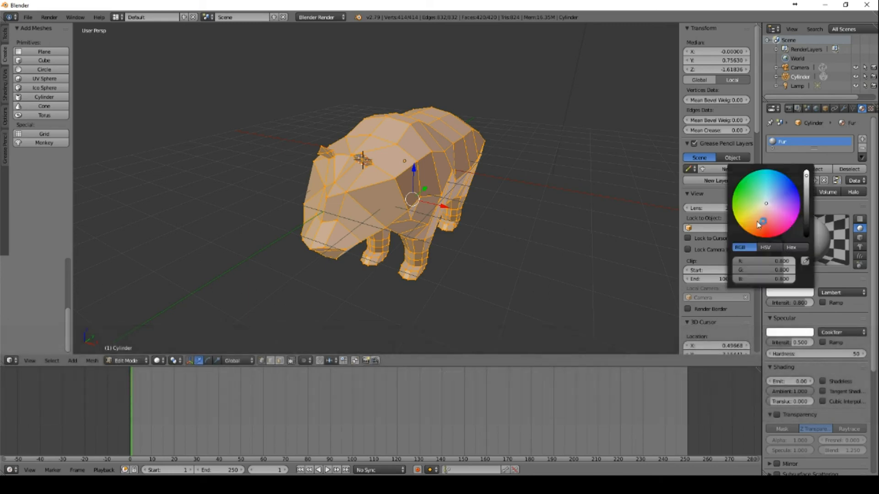
drag(758, 224, 806, 216)
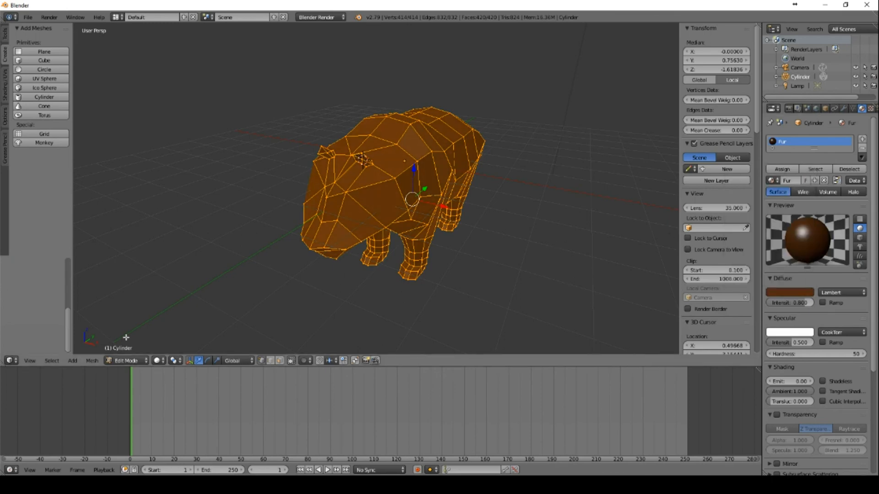
- Preview the brown bear in Texture and Solid viewport shading and in Object Mode, ending back in Edit Mode
click(159, 361)
click(174, 320)
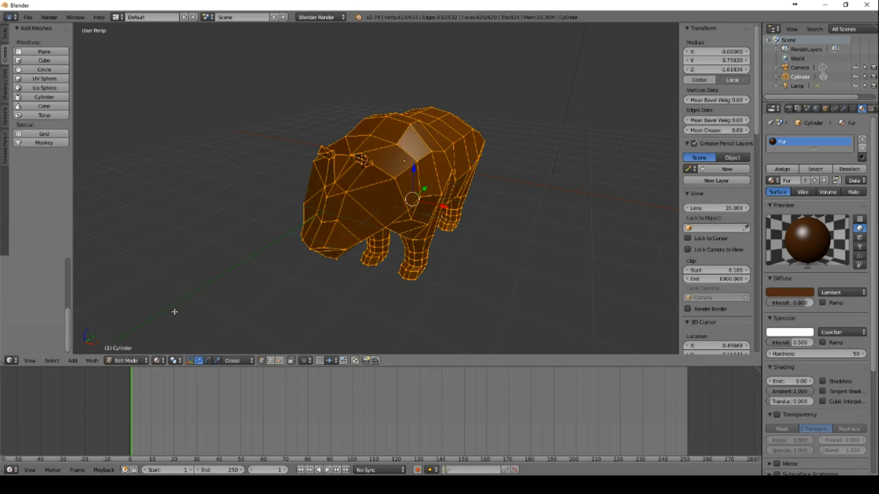
click(159, 360)
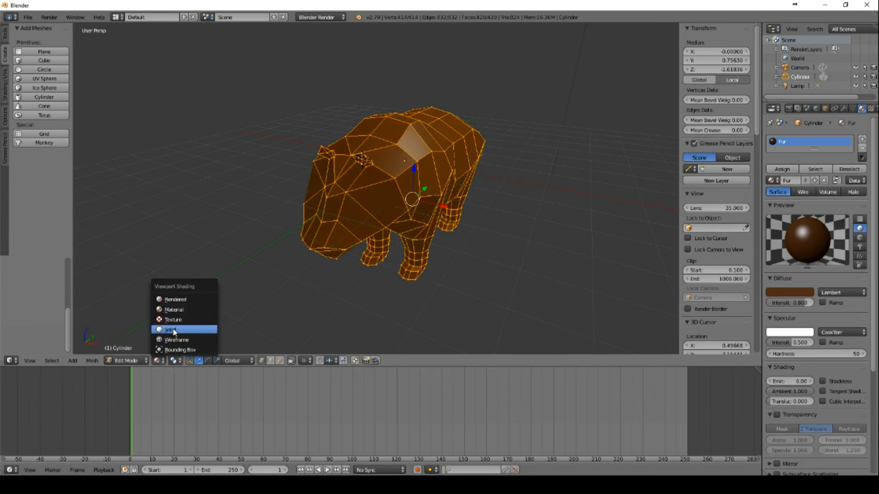
click(178, 318)
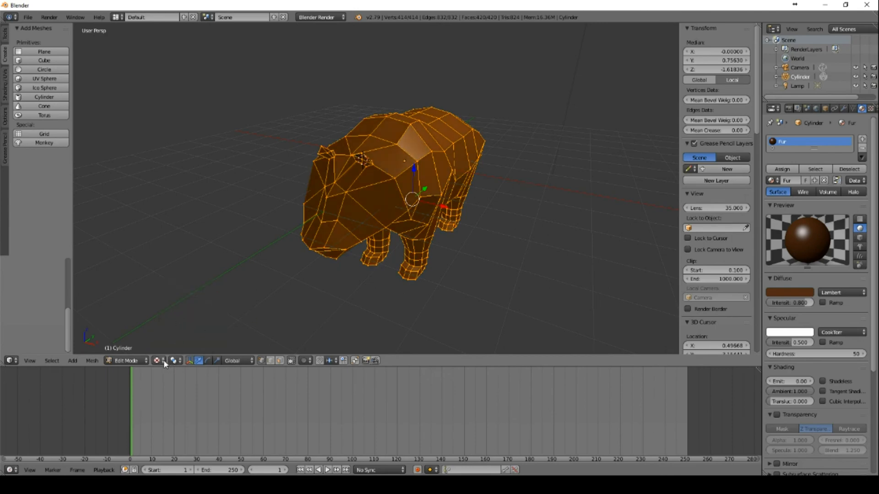
click(164, 360)
click(177, 330)
mouse_move(537, 240)
middle_down()
mouse_move(520, 246)
mouse_move(492, 227)
mouse_move(550, 183)
mouse_move(542, 197)
mouse_move(466, 241)
mouse_move(371, 247)
mouse_move(407, 251)
mouse_move(518, 223)
mouse_move(520, 216)
middle_up()
key(Tab)
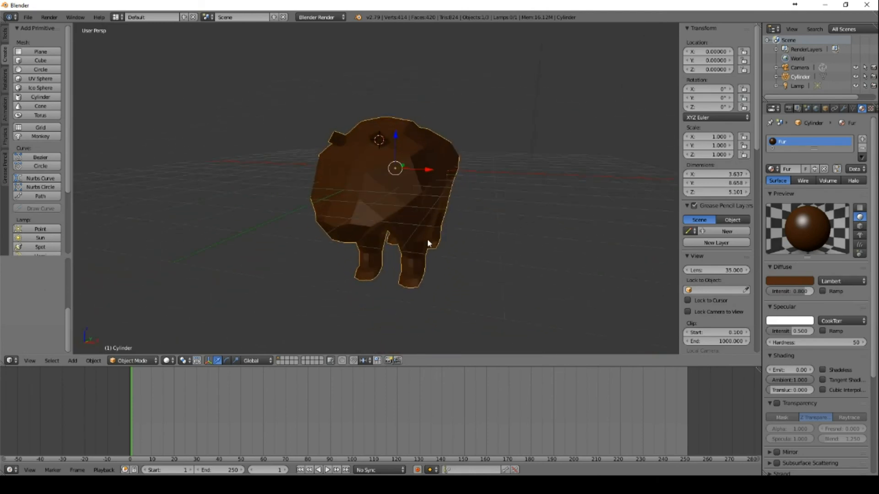
key(Tab)
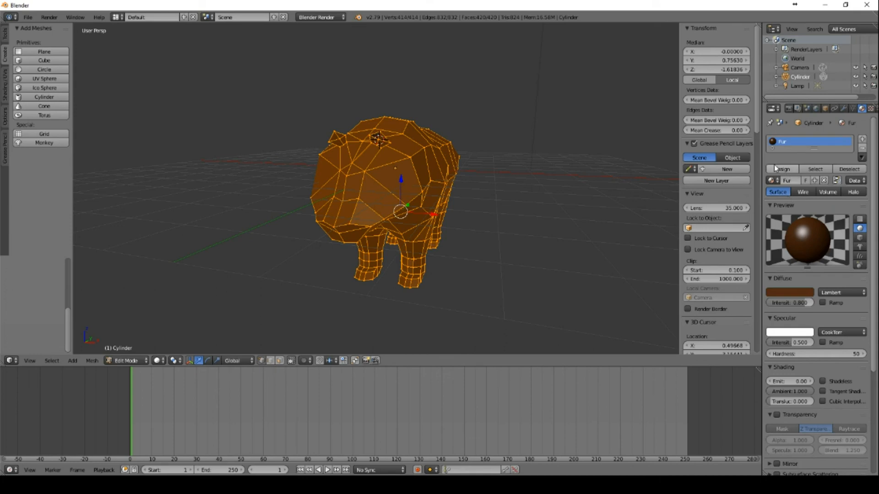
- Add a second material slot to the bear with a new material named LightFur
click(863, 141)
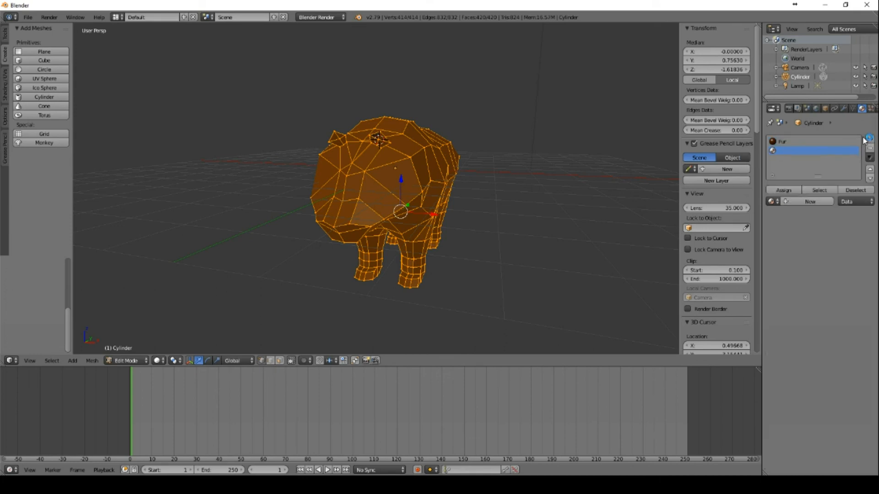
click(797, 202)
double_click(790, 150)
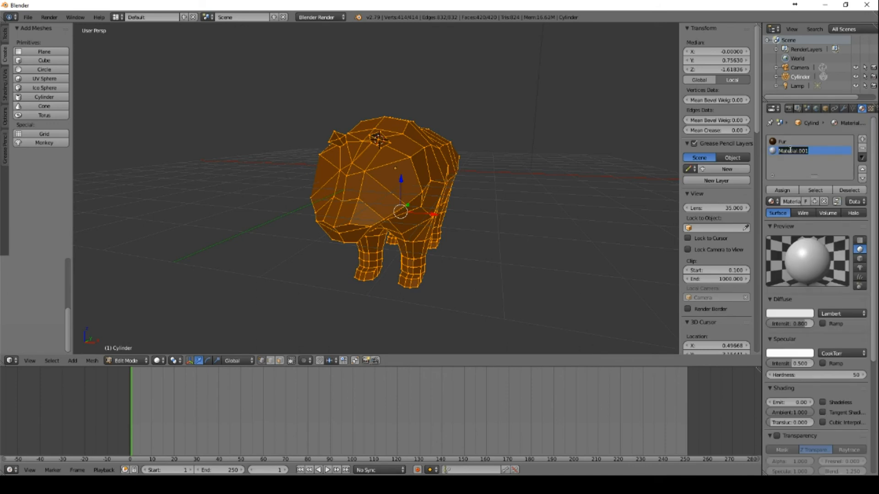
text(Light)
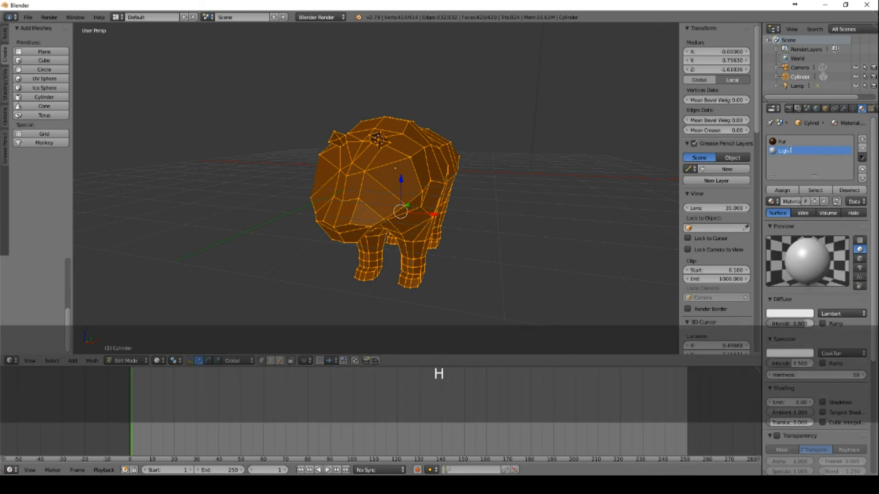
text(Fu)
key(BackSpace)
text(r)
key(Return)
- Set the LightFur material's diffuse color to a light orange-brown
click(788, 313)
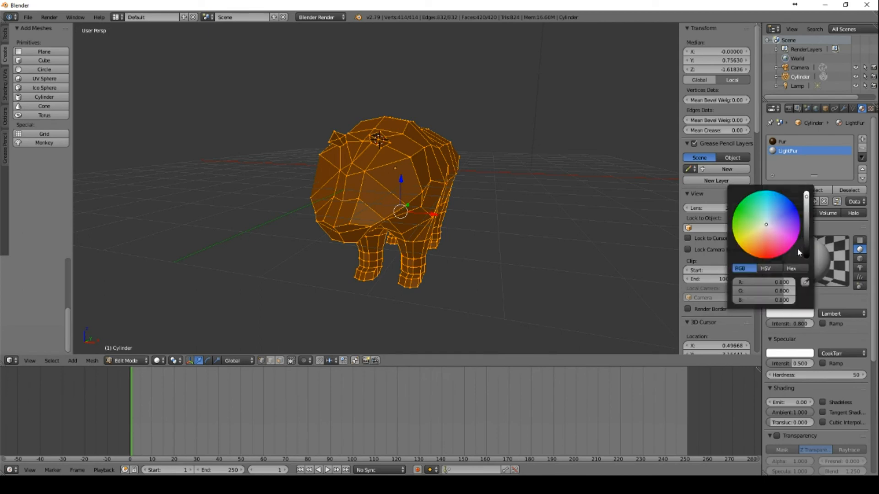
click(772, 260)
drag(806, 241, 806, 220)
mouse_move(770, 252)
mouse_down()
mouse_move(763, 259)
mouse_move(750, 240)
mouse_move(759, 243)
mouse_up()
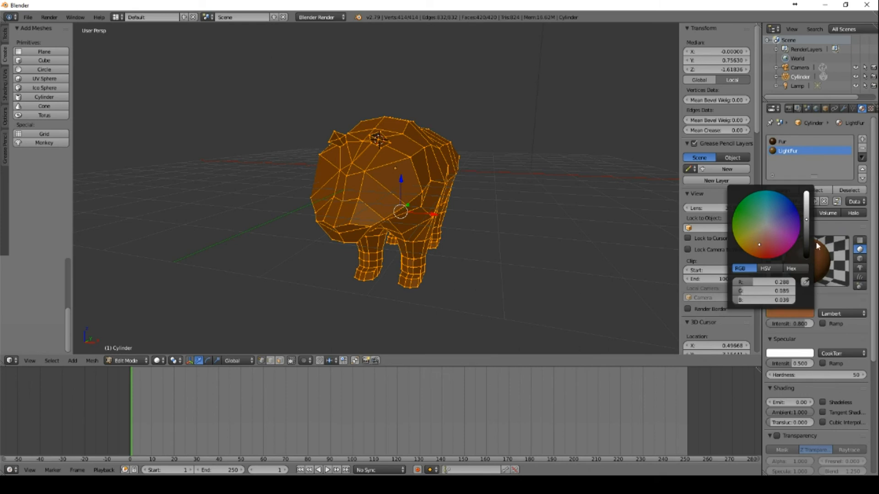
drag(808, 222, 806, 207)
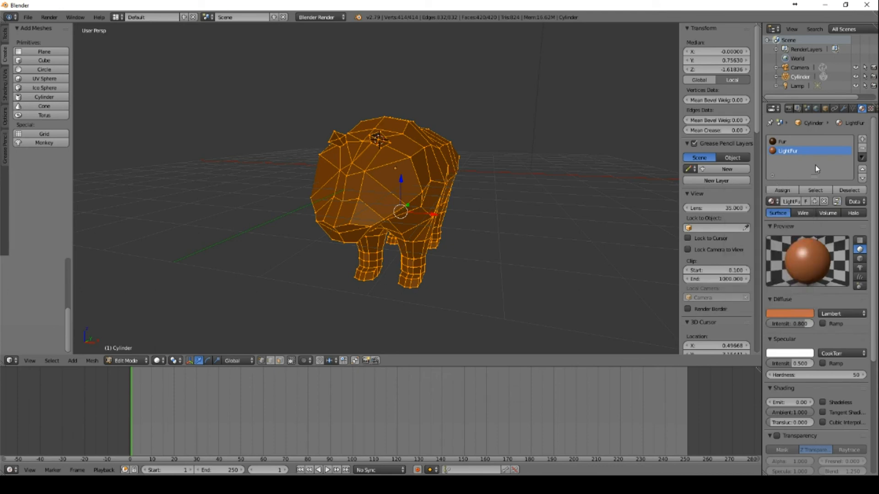
- Switch to face selection and assign the LightFur material to the four inner faces of one ear
right_click(374, 214)
scroll(382, 134, up, 5)
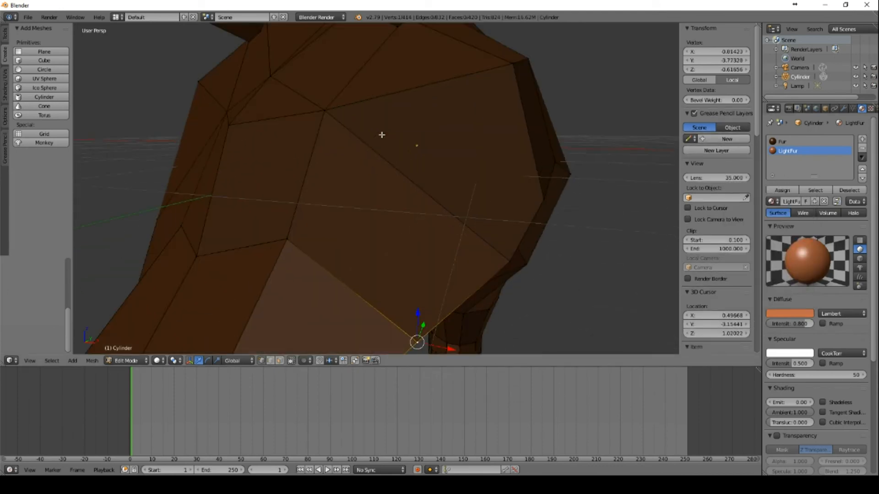
shift+middle_drag(405, 96, 390, 186)
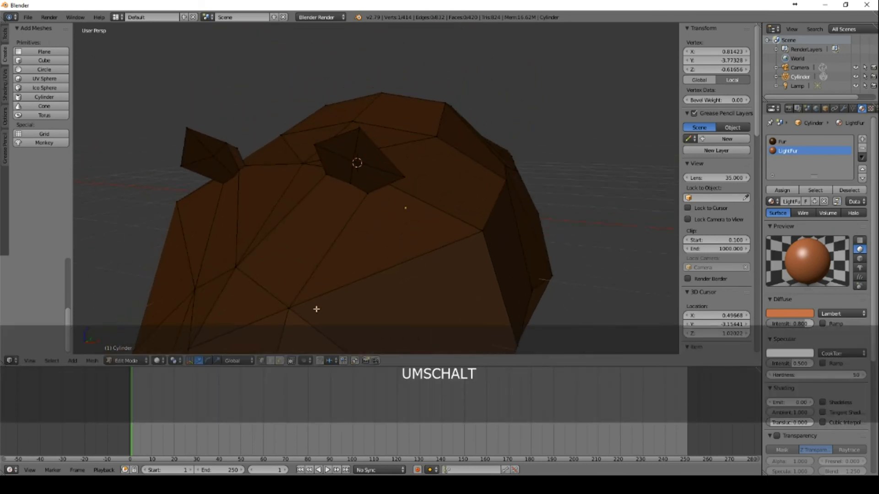
click(280, 361)
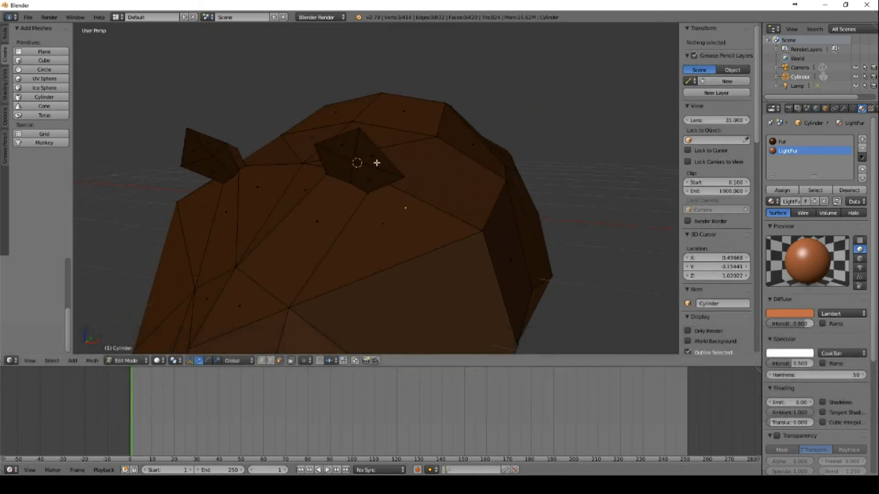
right_click(376, 163)
shift+right_click(343, 149)
shift+right_click(344, 169)
shift+right_click(361, 178)
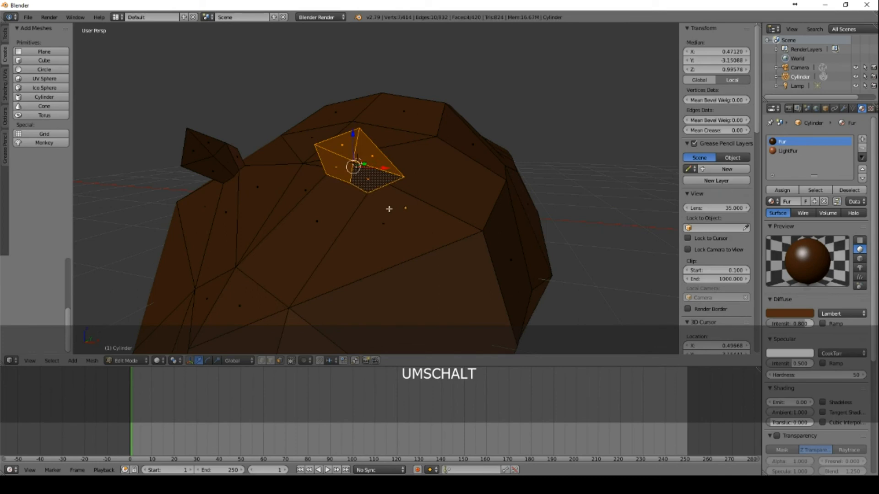
click(787, 150)
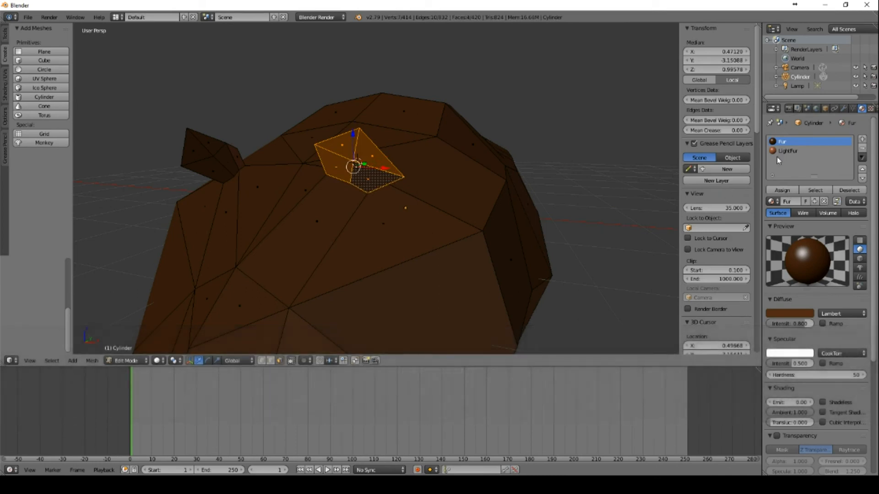
click(782, 191)
- Add the other ear's four inner faces to the selection and assign the LightFur material to both ears
middle_drag(432, 174, 464, 170)
shift+right_click(347, 99)
shift+right_click(320, 111)
shift+right_click(348, 123)
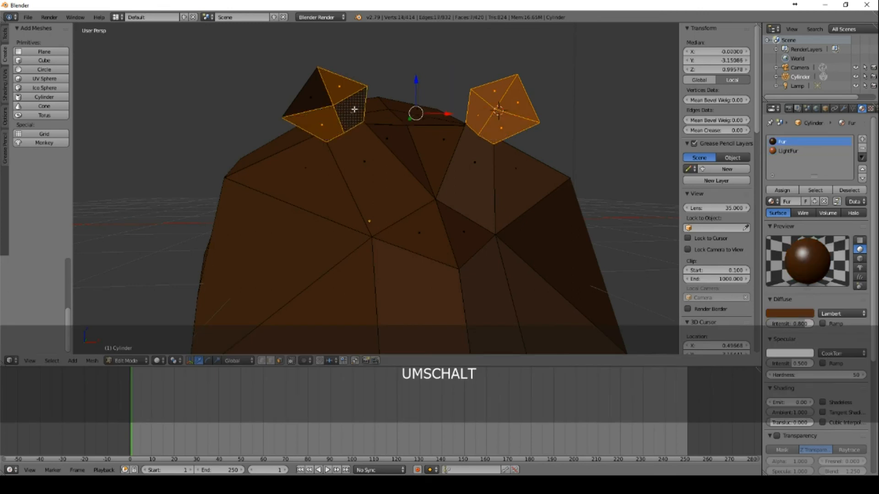
shift+right_click(329, 104)
click(782, 190)
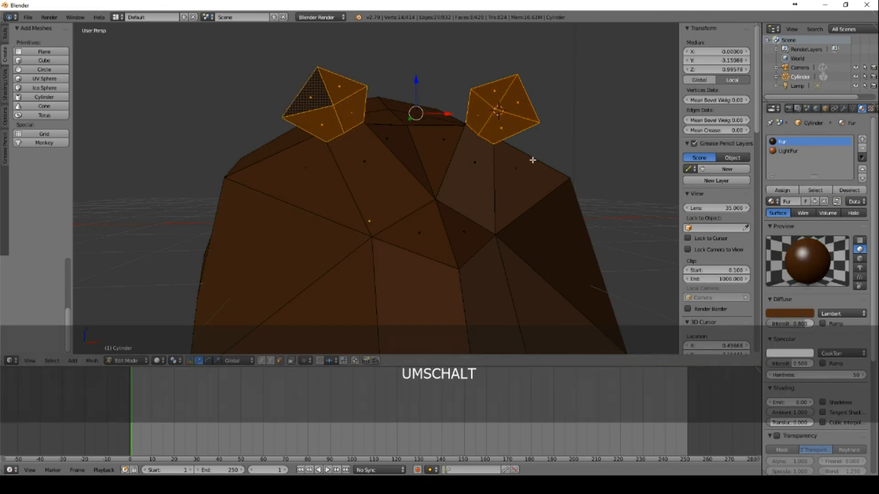
click(787, 150)
click(782, 191)
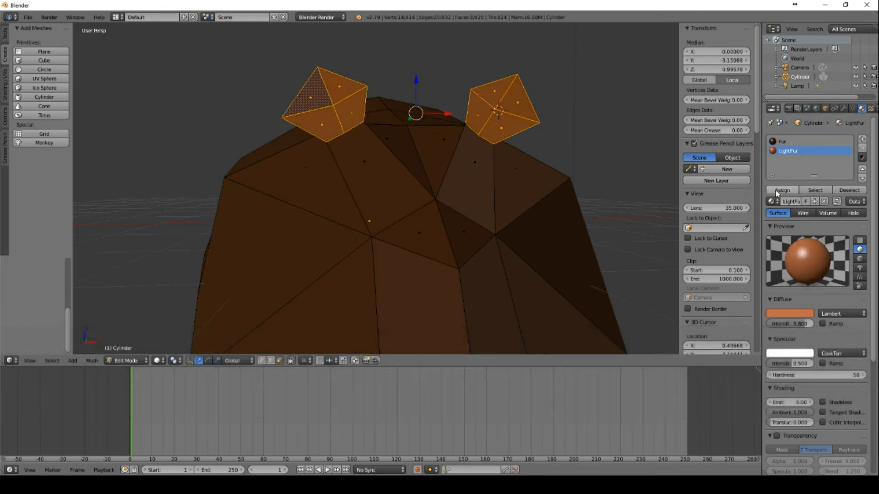
- Select the faces on one side of the bear's snout, including its underside, and assign the LightFur material to them
middle_drag(530, 140, 508, 169)
scroll(457, 210, down, 6)
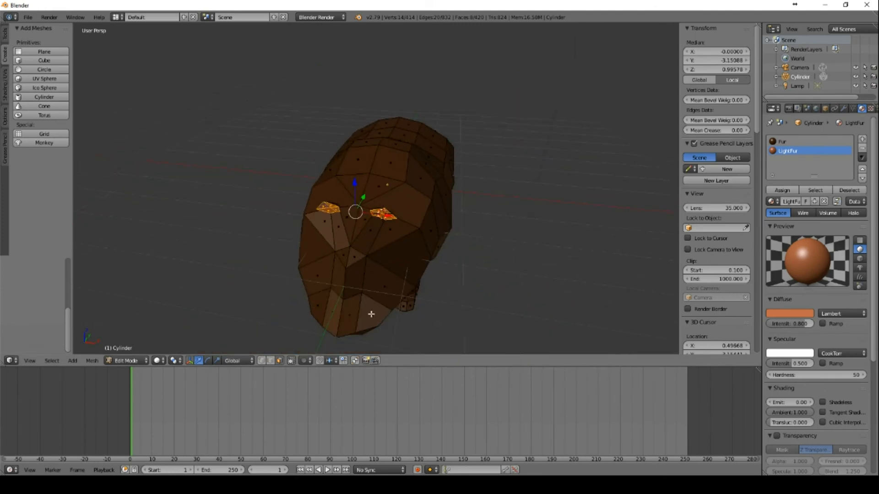
middle_drag(370, 314, 381, 251)
right_click(384, 247)
shift+right_click(384, 261)
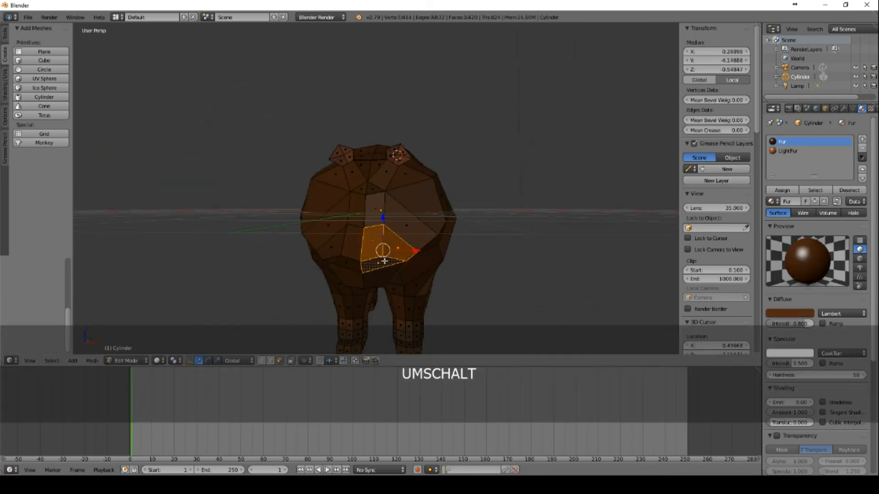
shift+right_click(376, 279)
middle_drag(442, 287, 402, 232)
shift+right_click(320, 152)
shift+right_click(307, 158)
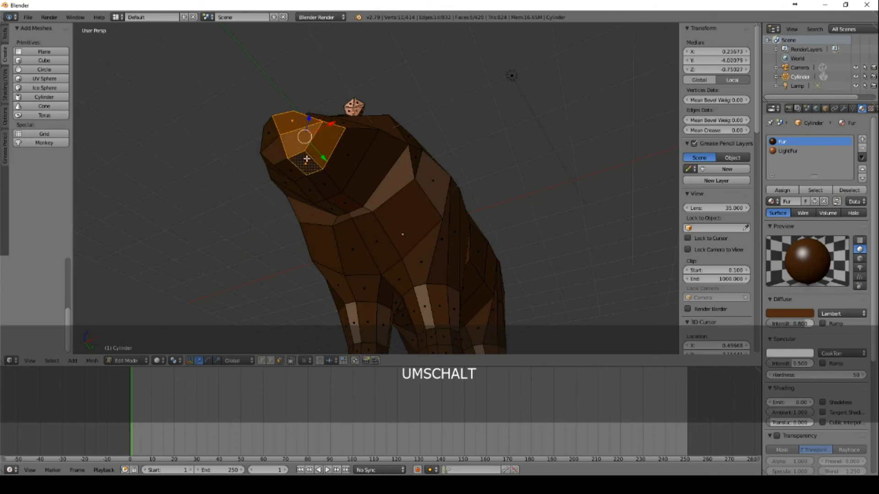
middle_drag(361, 155, 375, 193)
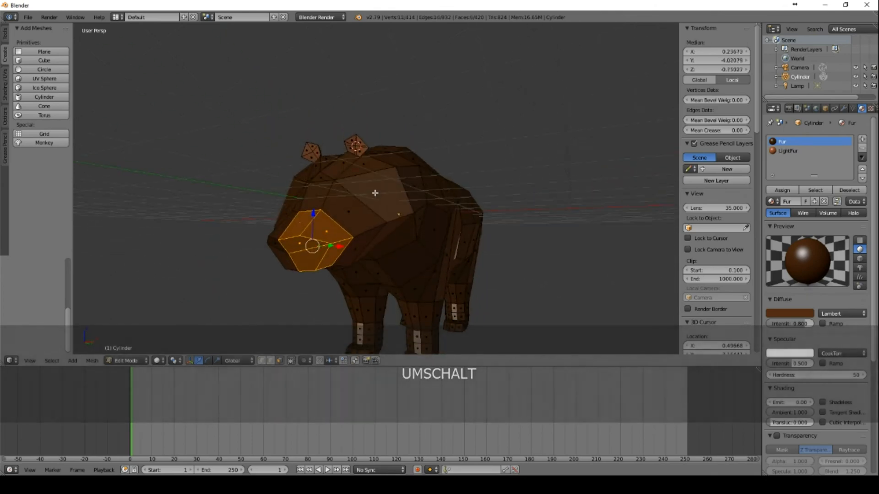
click(787, 151)
click(784, 189)
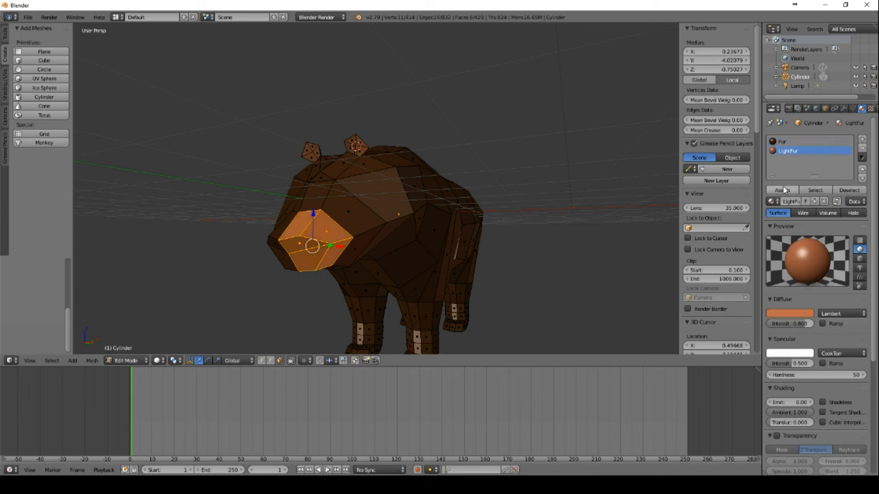
- Add the remaining faces on the other side and underside of the bear's snout to the selection and assign the LightFur material to them
middle_drag(563, 230, 538, 229)
shift+right_click(482, 225)
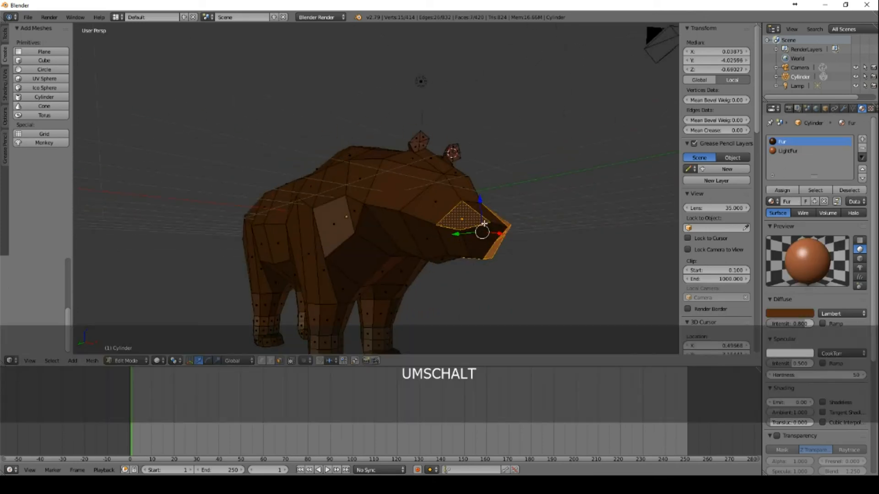
shift+right_click(486, 213)
shift+right_click(493, 232)
shift+right_click(483, 246)
shift+right_click(459, 243)
middle_drag(501, 271, 465, 214)
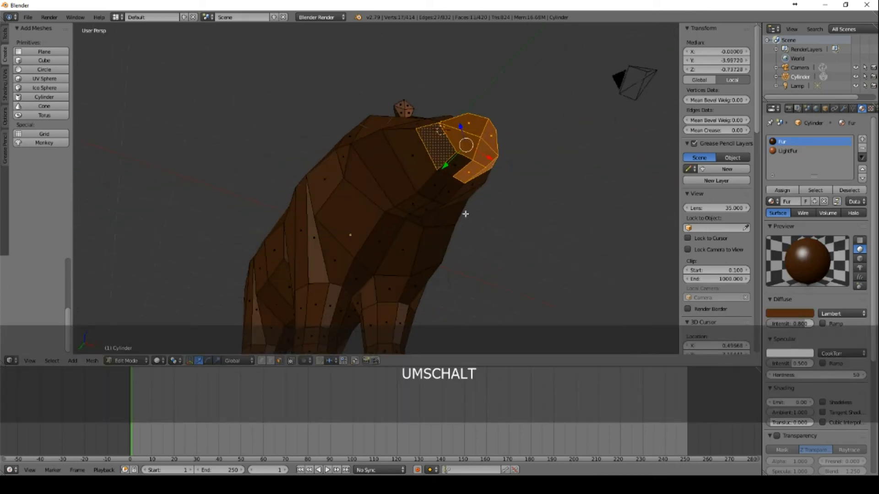
shift+right_click(453, 173)
middle_drag(500, 172, 510, 218)
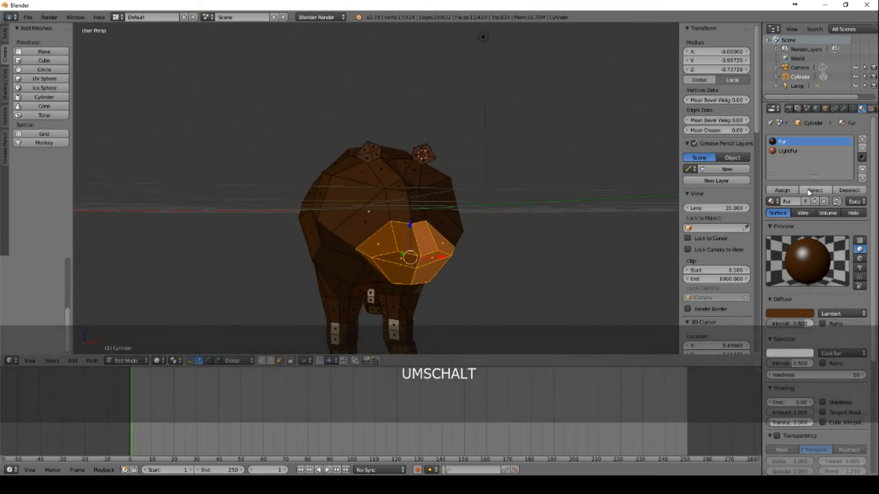
click(792, 151)
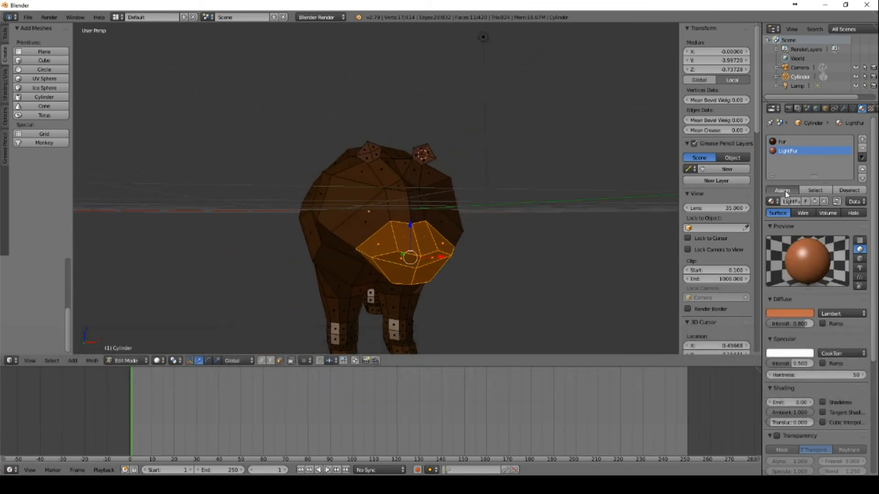
click(784, 190)
- Move the LightFur material above Fur in the material order and select a single face on the side of the bear's neck
click(861, 169)
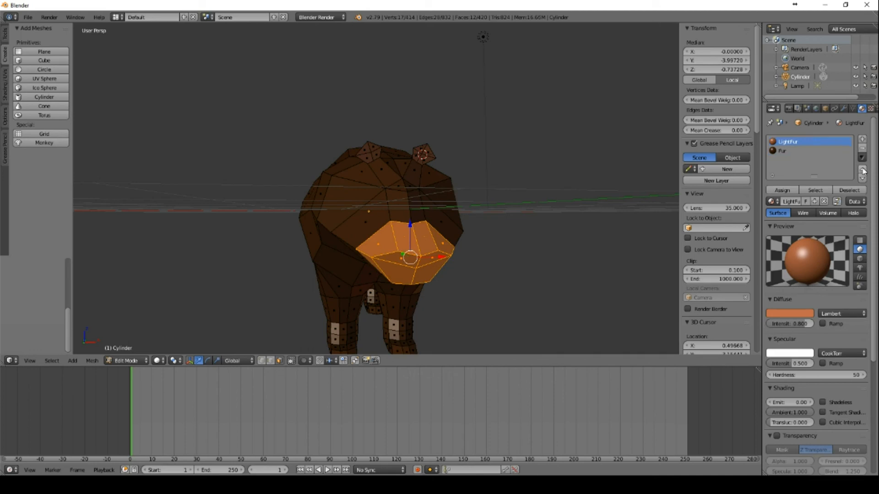
middle_drag(555, 183, 592, 106)
scroll(563, 138, down, 4)
middle_drag(454, 109, 577, 130)
right_click(361, 206)
middle_drag(451, 208, 484, 206)
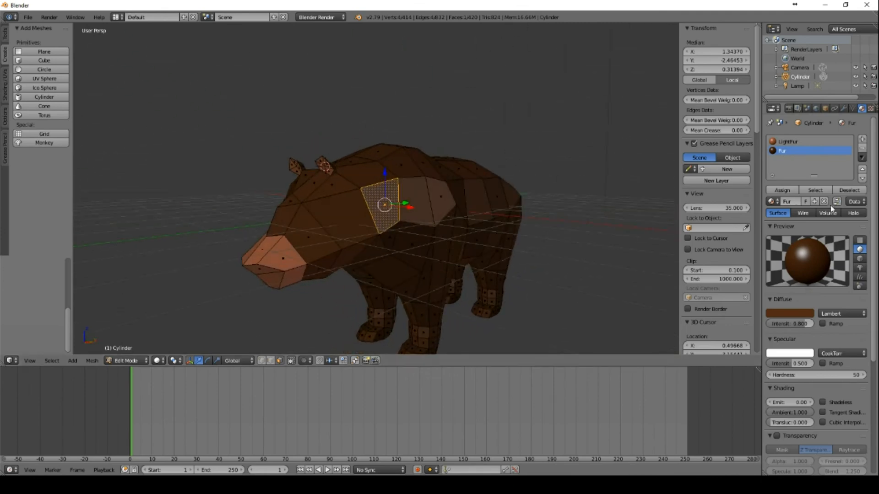
- Darken the LightFur material's diffuse color to a more saturated orange-brown, about R 0.357, G 0.107, B 0.020
click(799, 141)
click(786, 313)
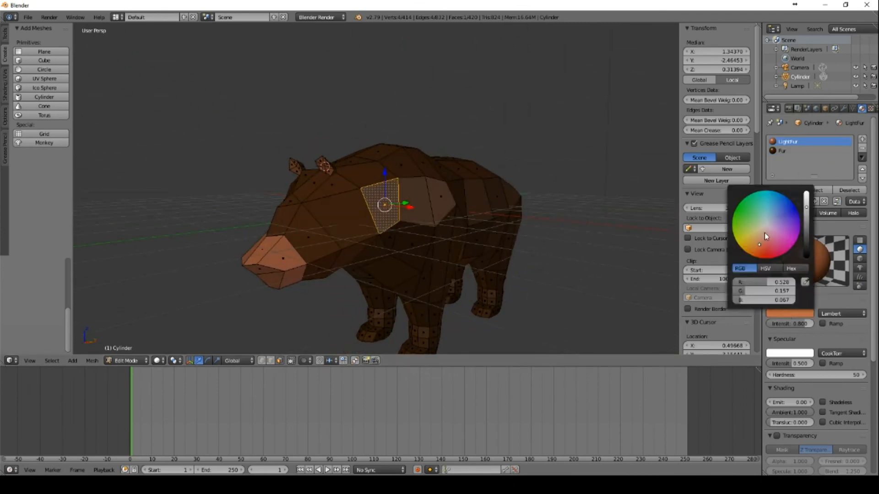
mouse_move(759, 244)
mouse_down()
mouse_move(762, 256)
mouse_move(762, 246)
mouse_up()
mouse_move(807, 216)
mouse_down()
mouse_move(806, 237)
mouse_move(807, 215)
mouse_up()
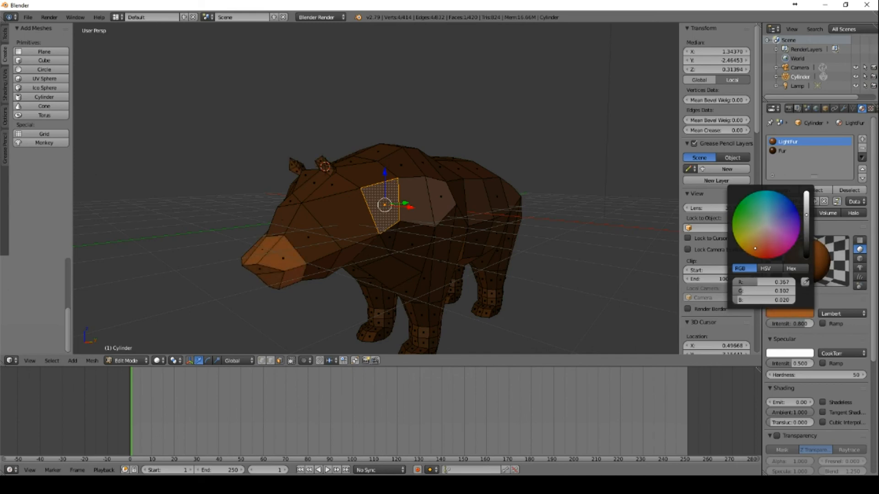
middle_drag(504, 196, 497, 217)
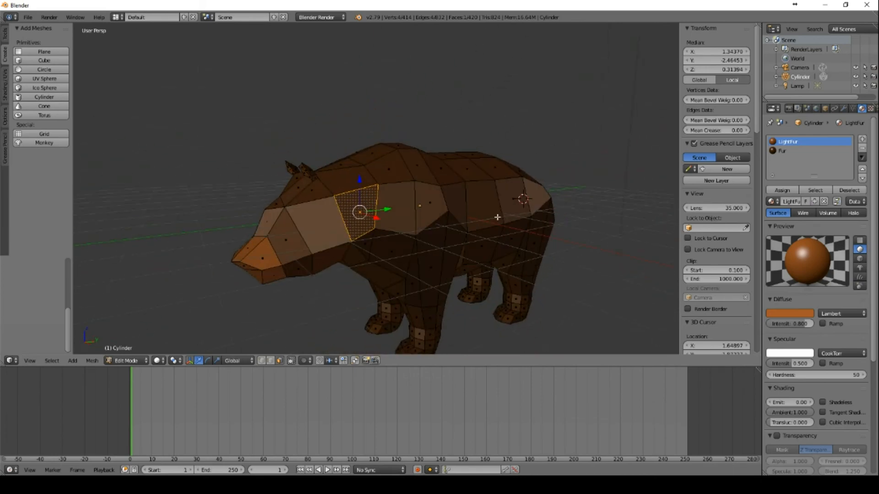